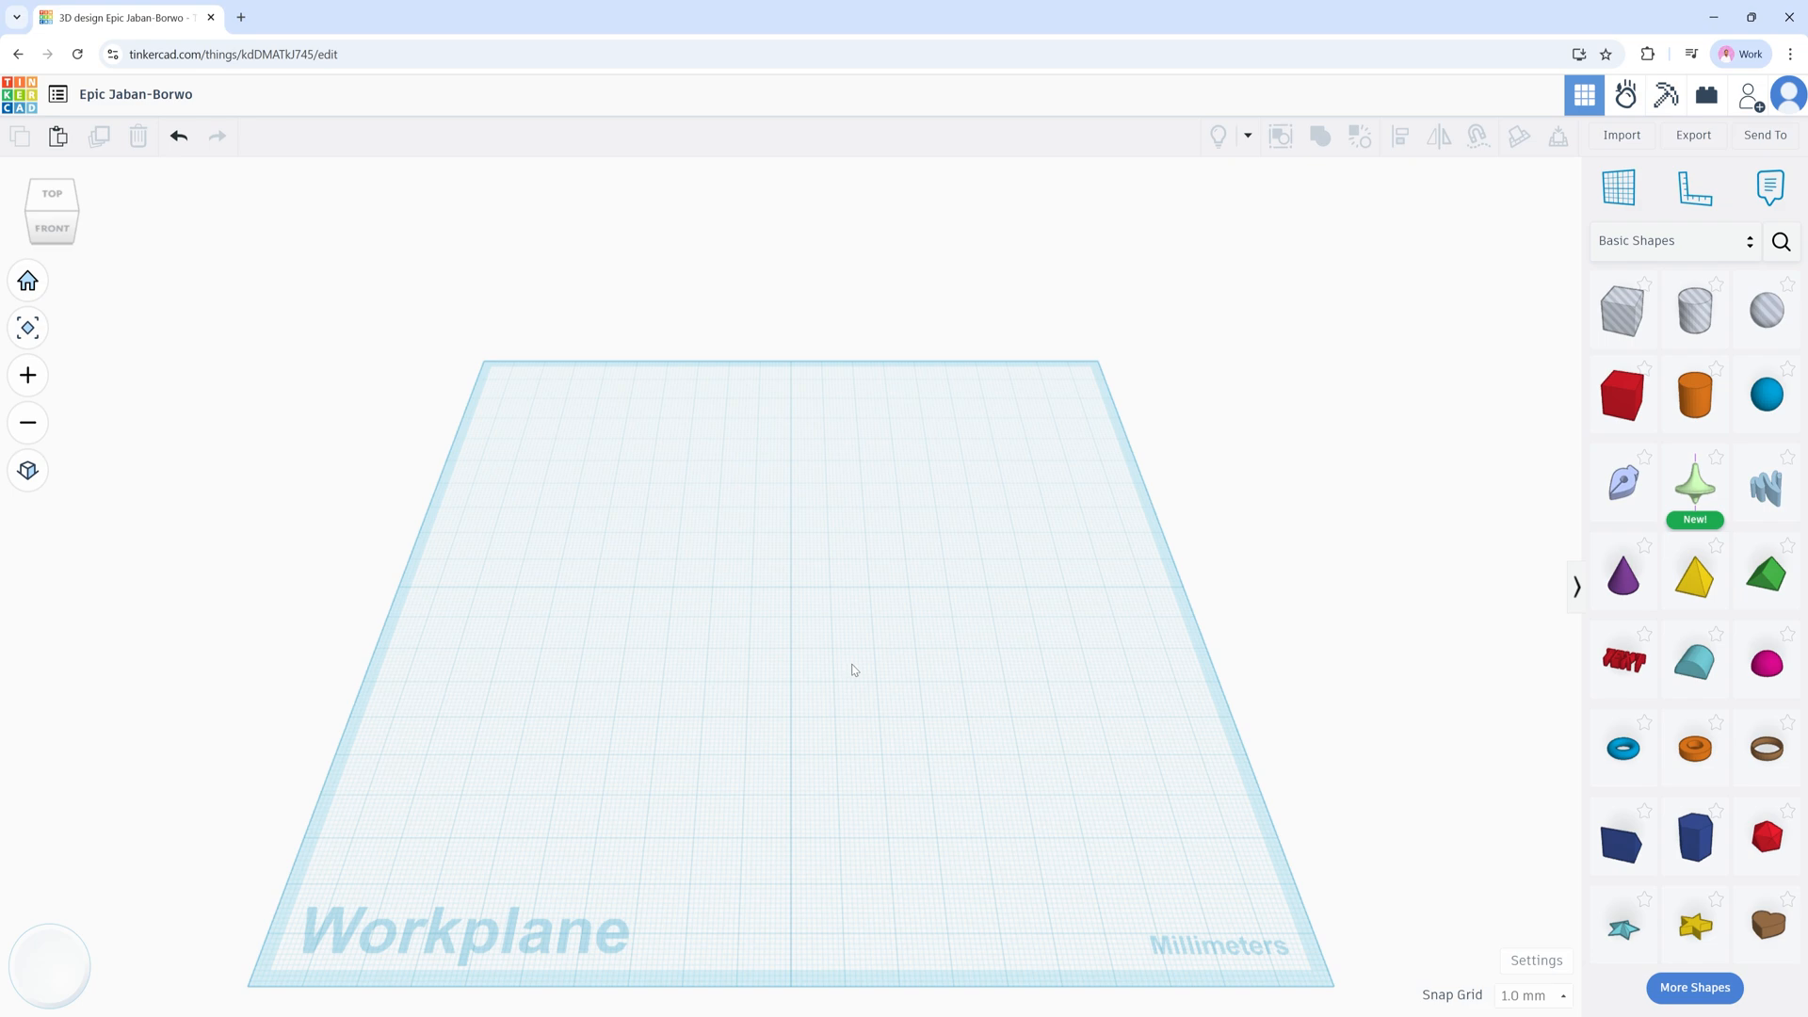
# Step: Zoom, orbit and pan the view around the workplane
pyautogui.scroll(5, 866, 633)
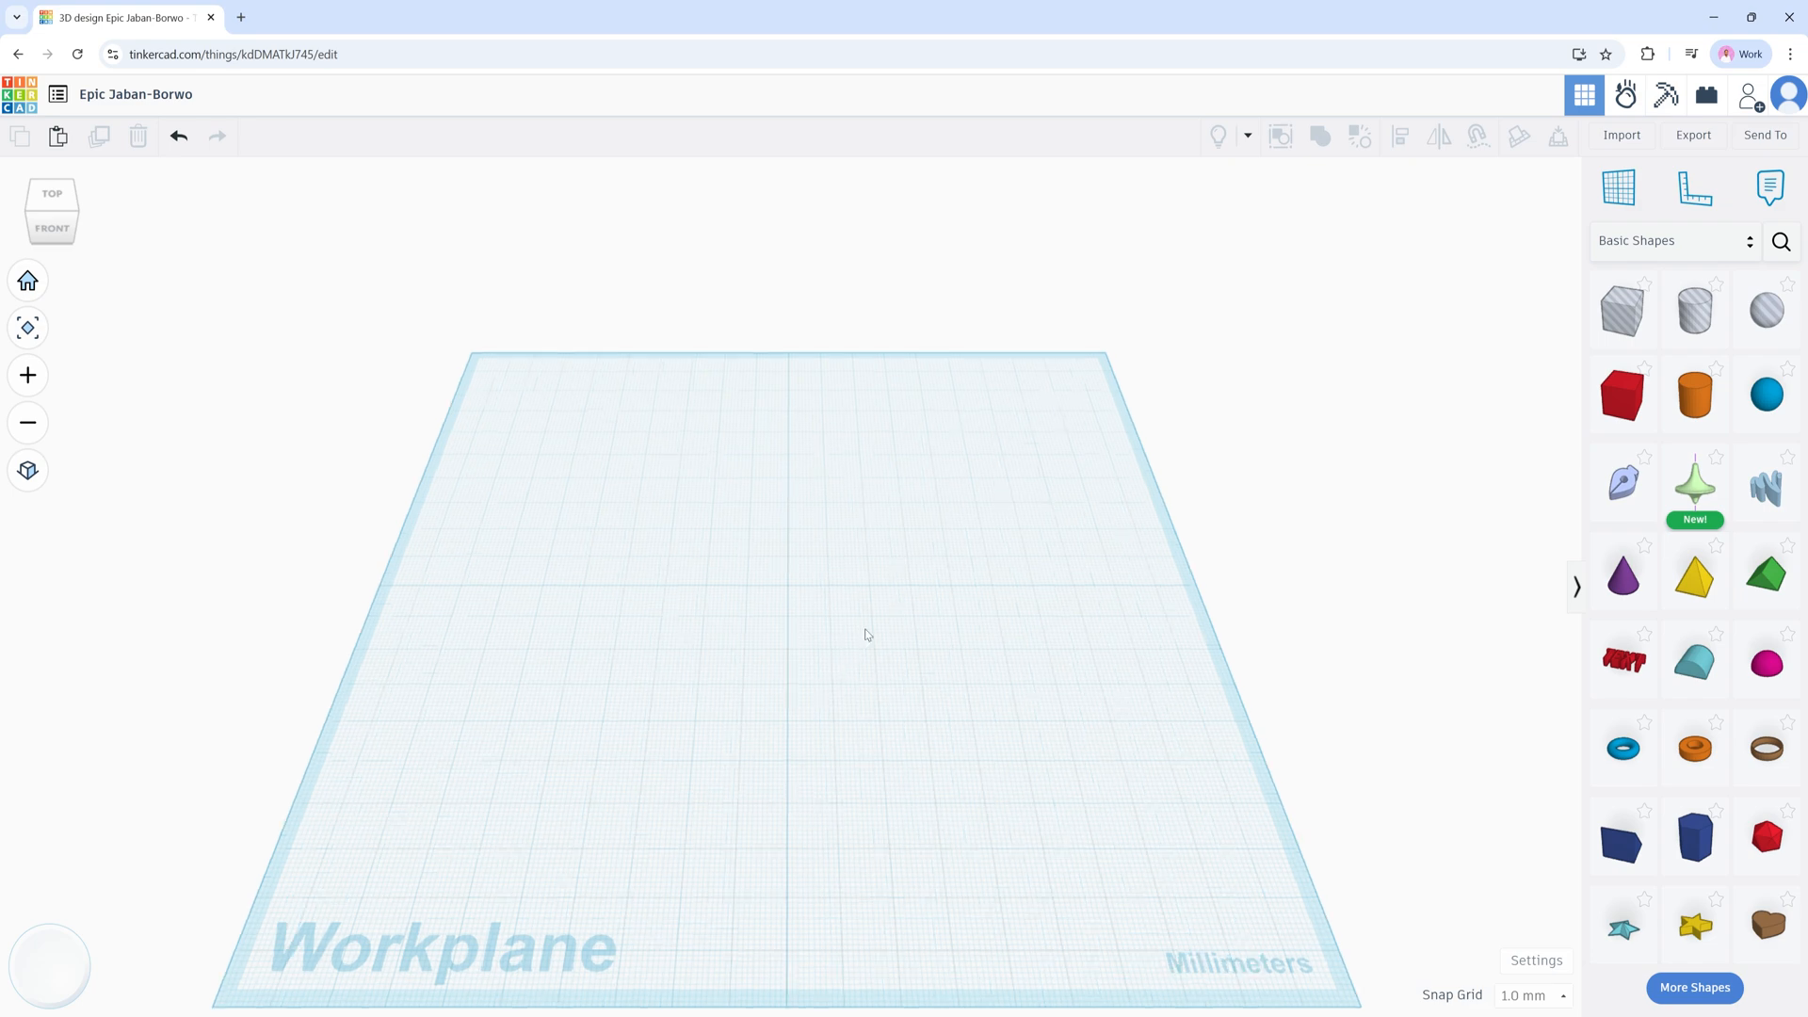
pyautogui.scroll(2, 866, 633)
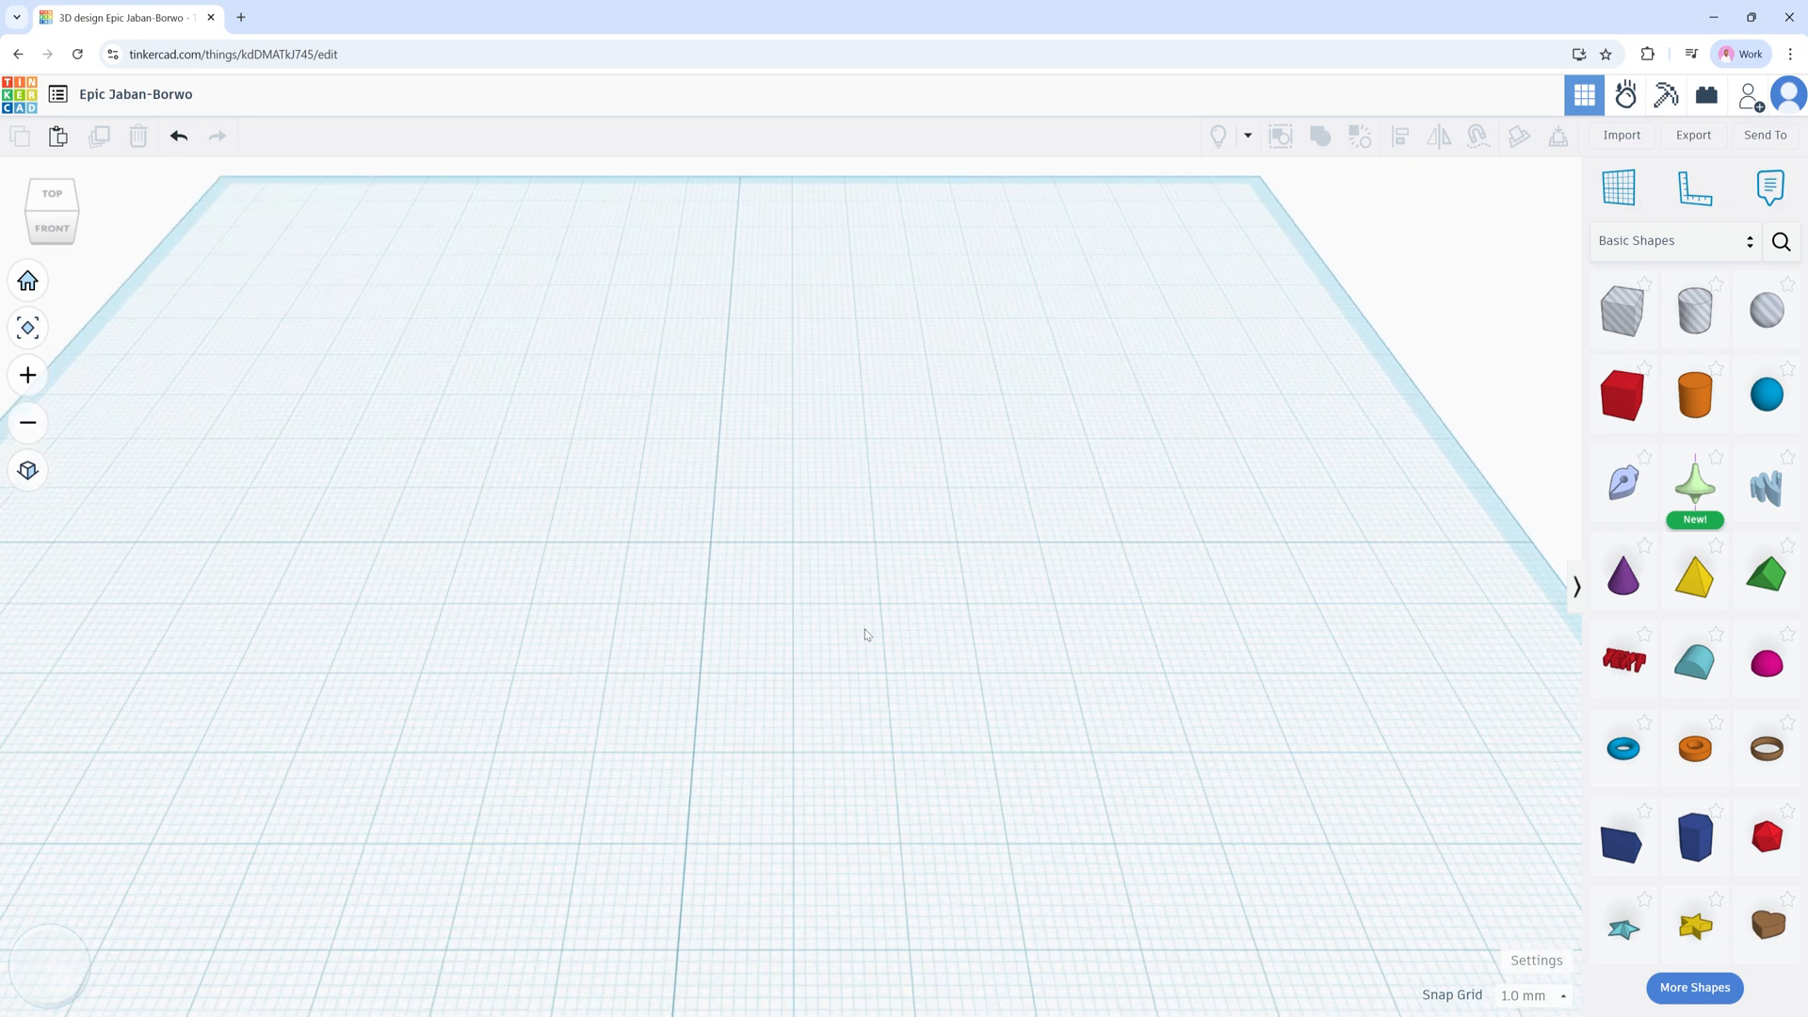
pyautogui.scroll(-4, 866, 633)
pyautogui.scroll(-3, 865, 636)
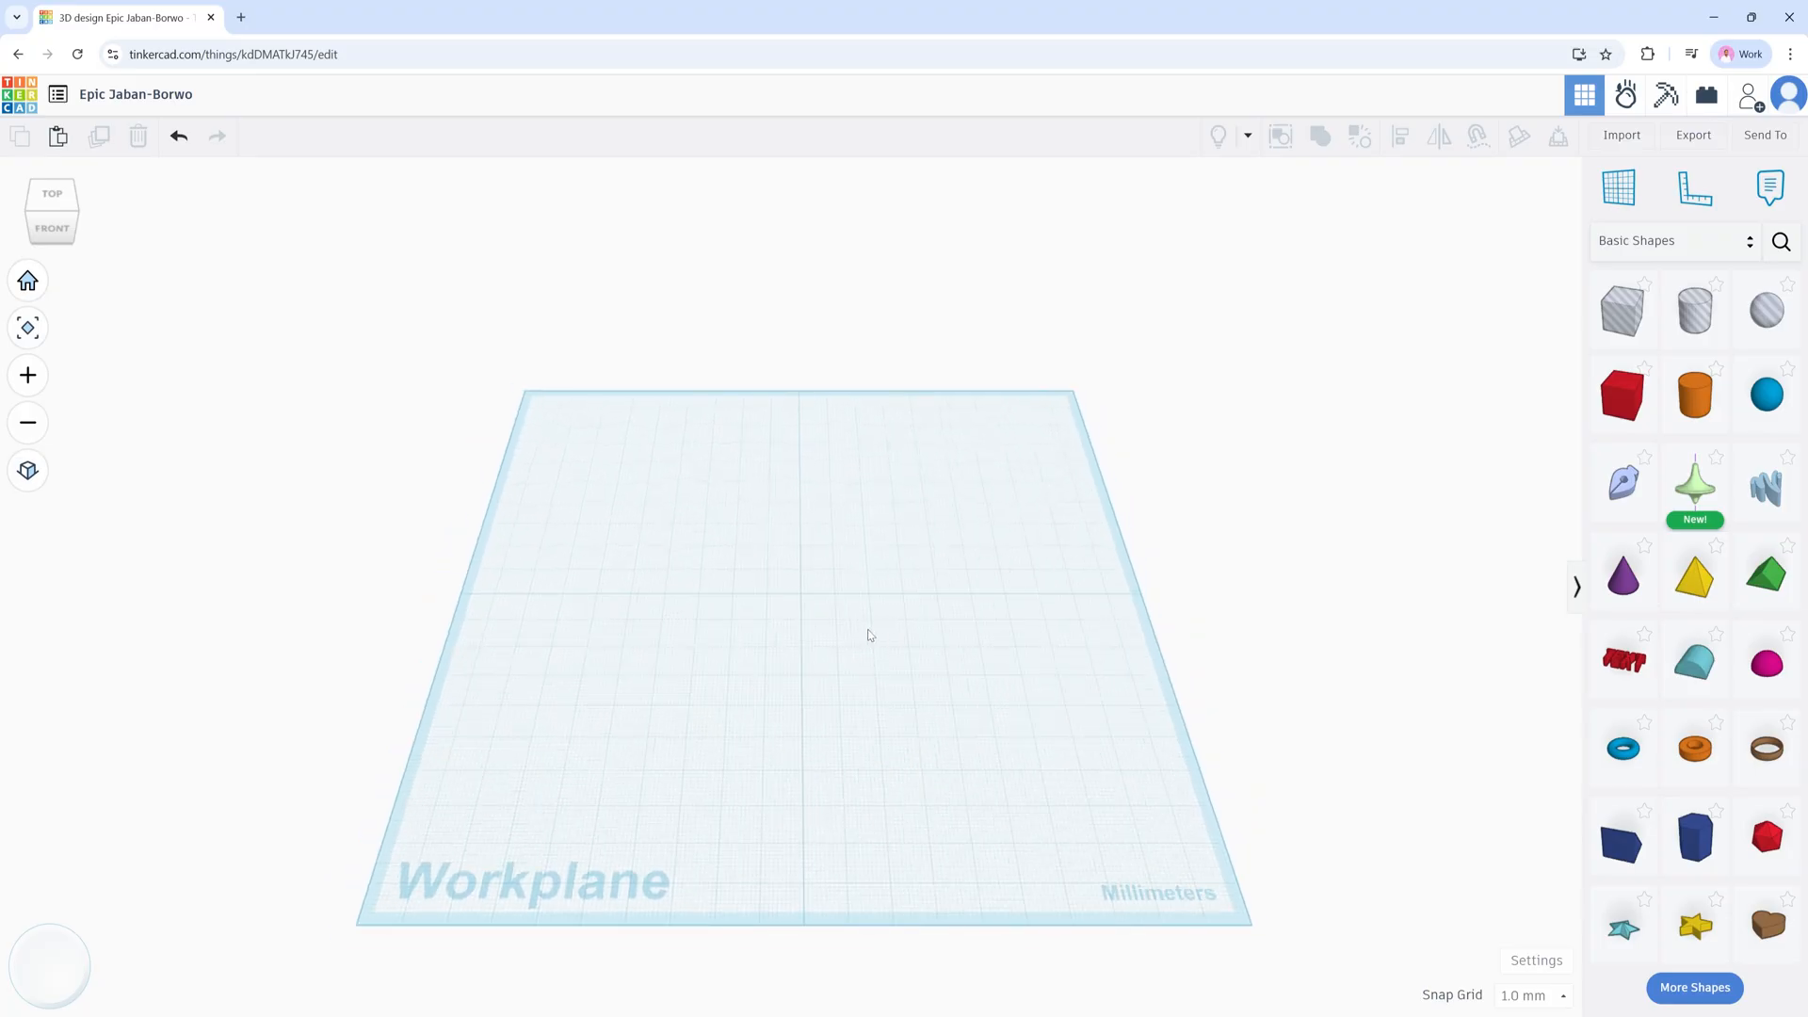
pyautogui.moveTo(867, 634); pyautogui.dragTo(846, 559, button='right')
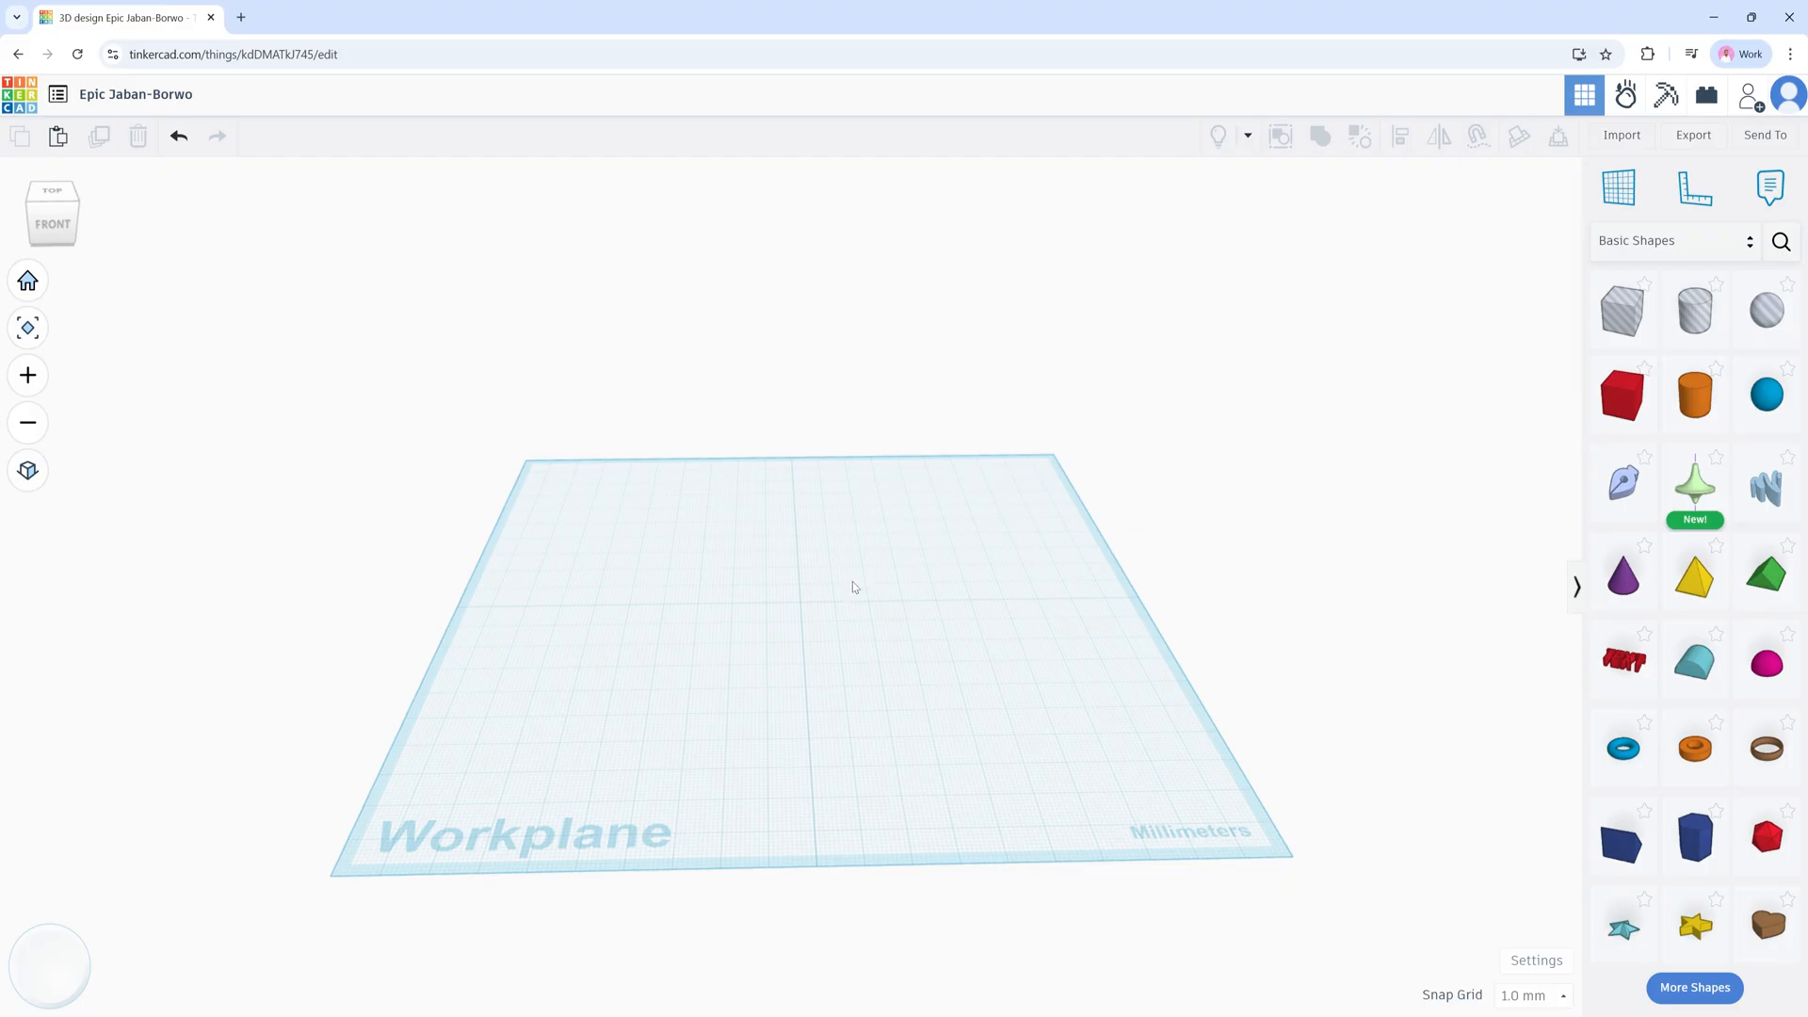
pyautogui.moveTo(856, 587); pyautogui.dragTo(893, 617, button='middle')
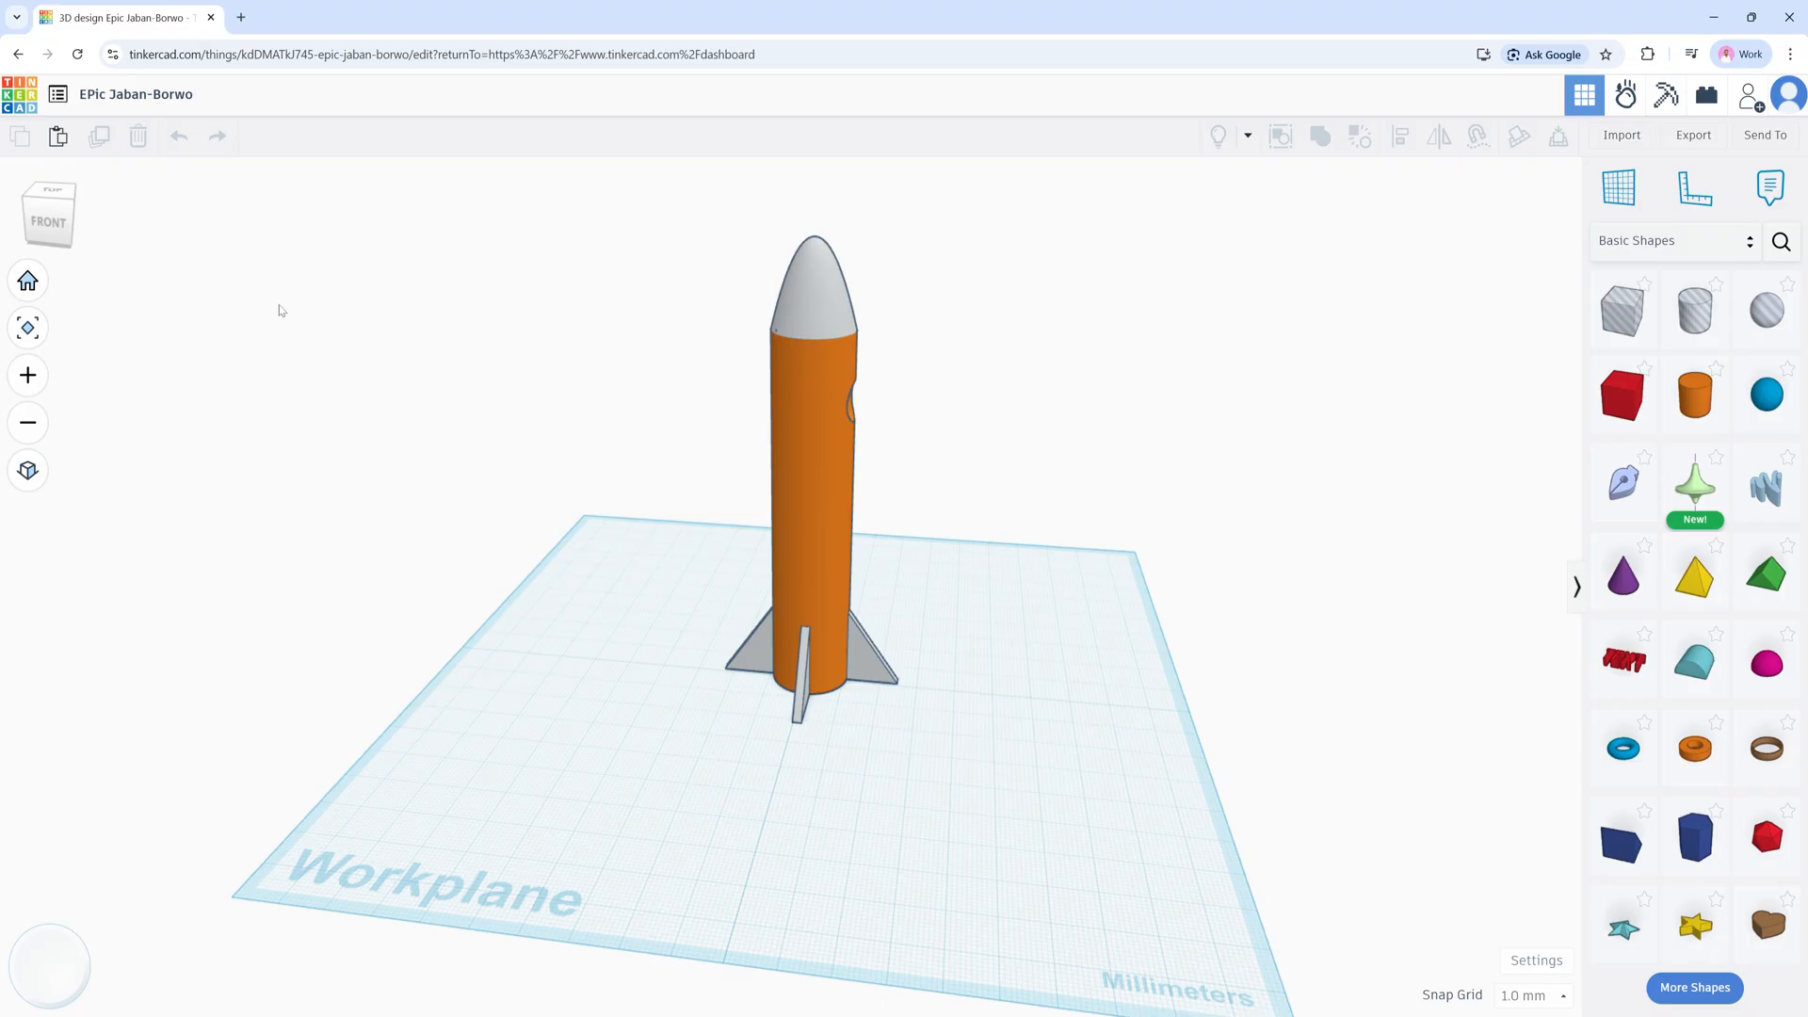
# Step: Rename the design from 'Epic Jaban-Borwo' to 'Rocket'
pyautogui.click(135, 95)
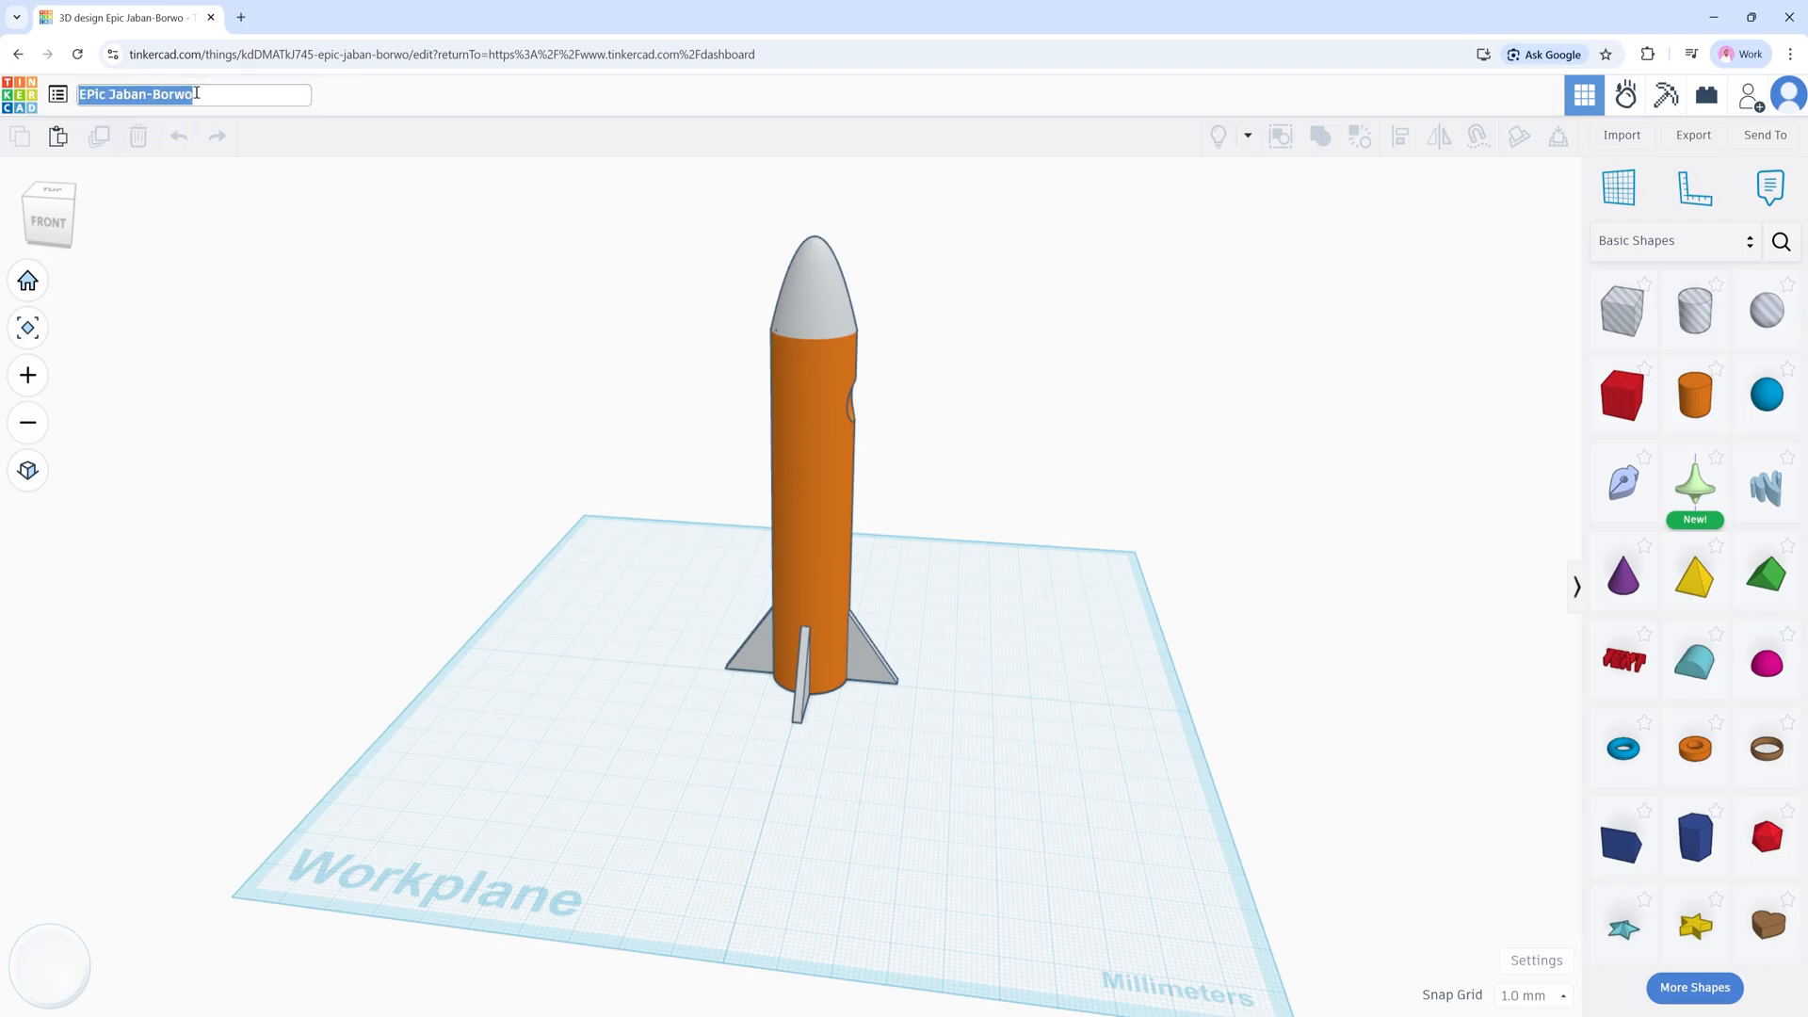
pyautogui.press('BackSpace')
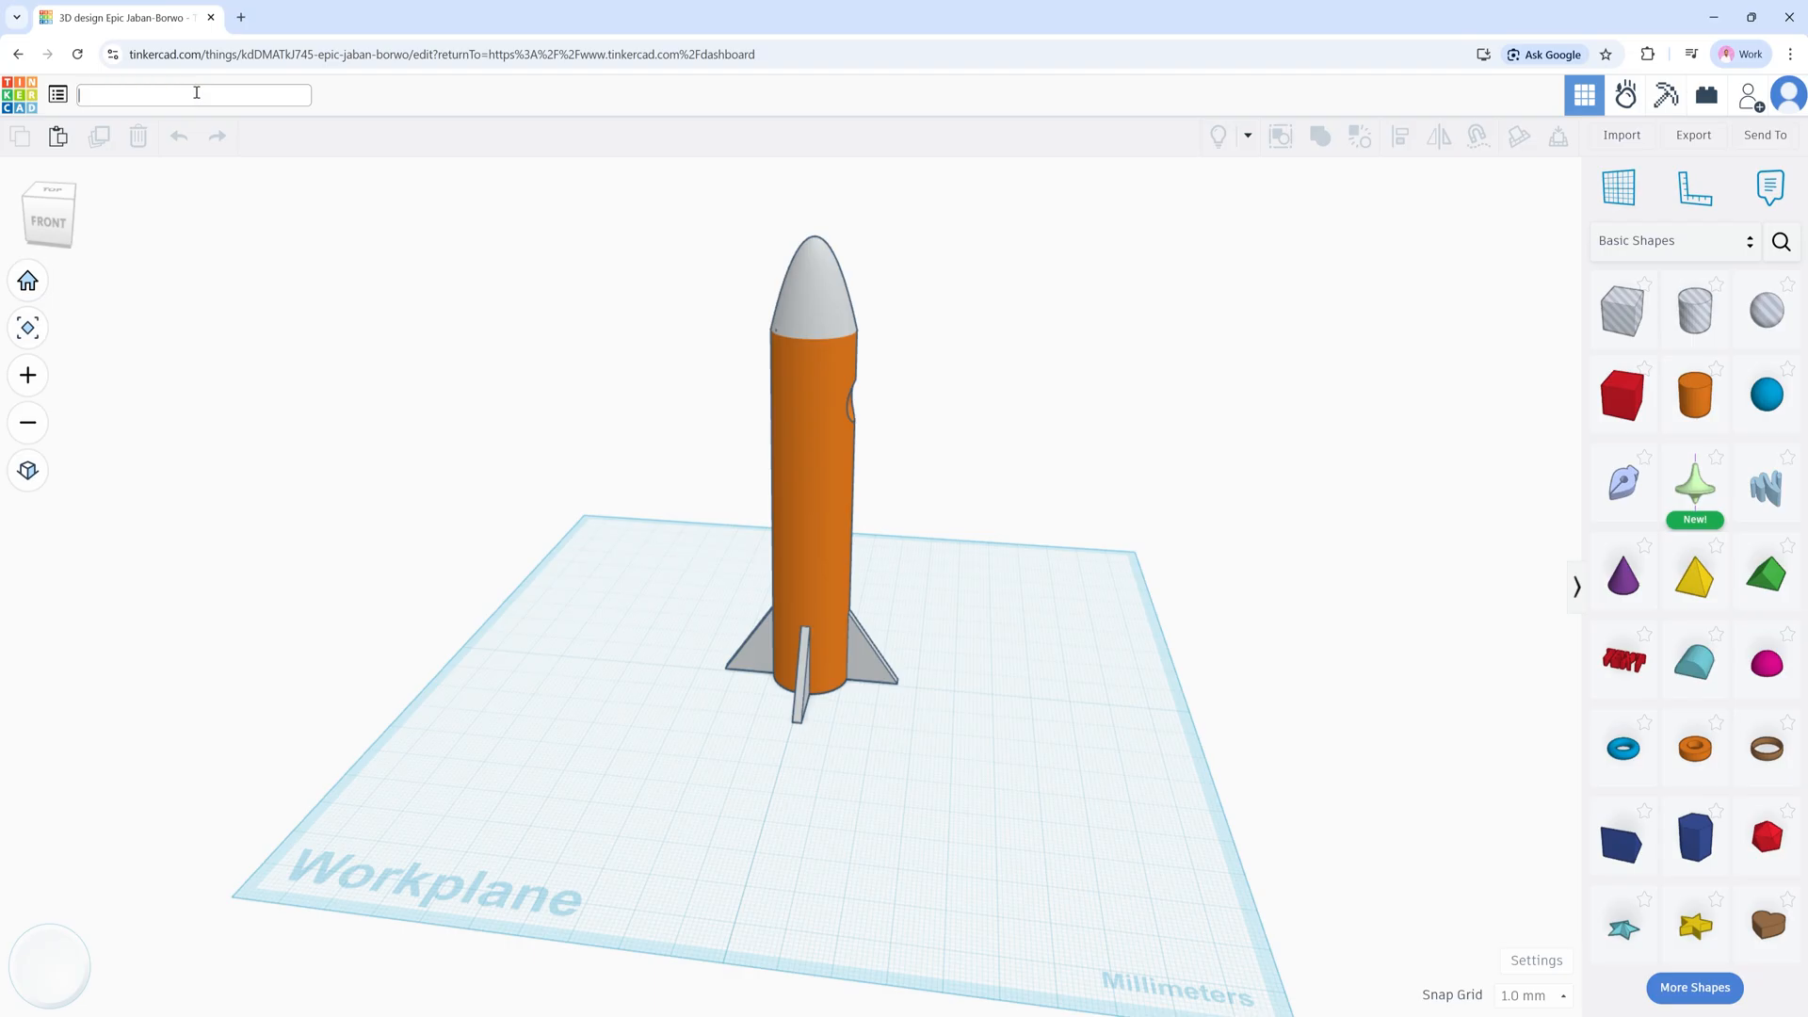
pyautogui.write('Rocket')
pyautogui.click(349, 96)
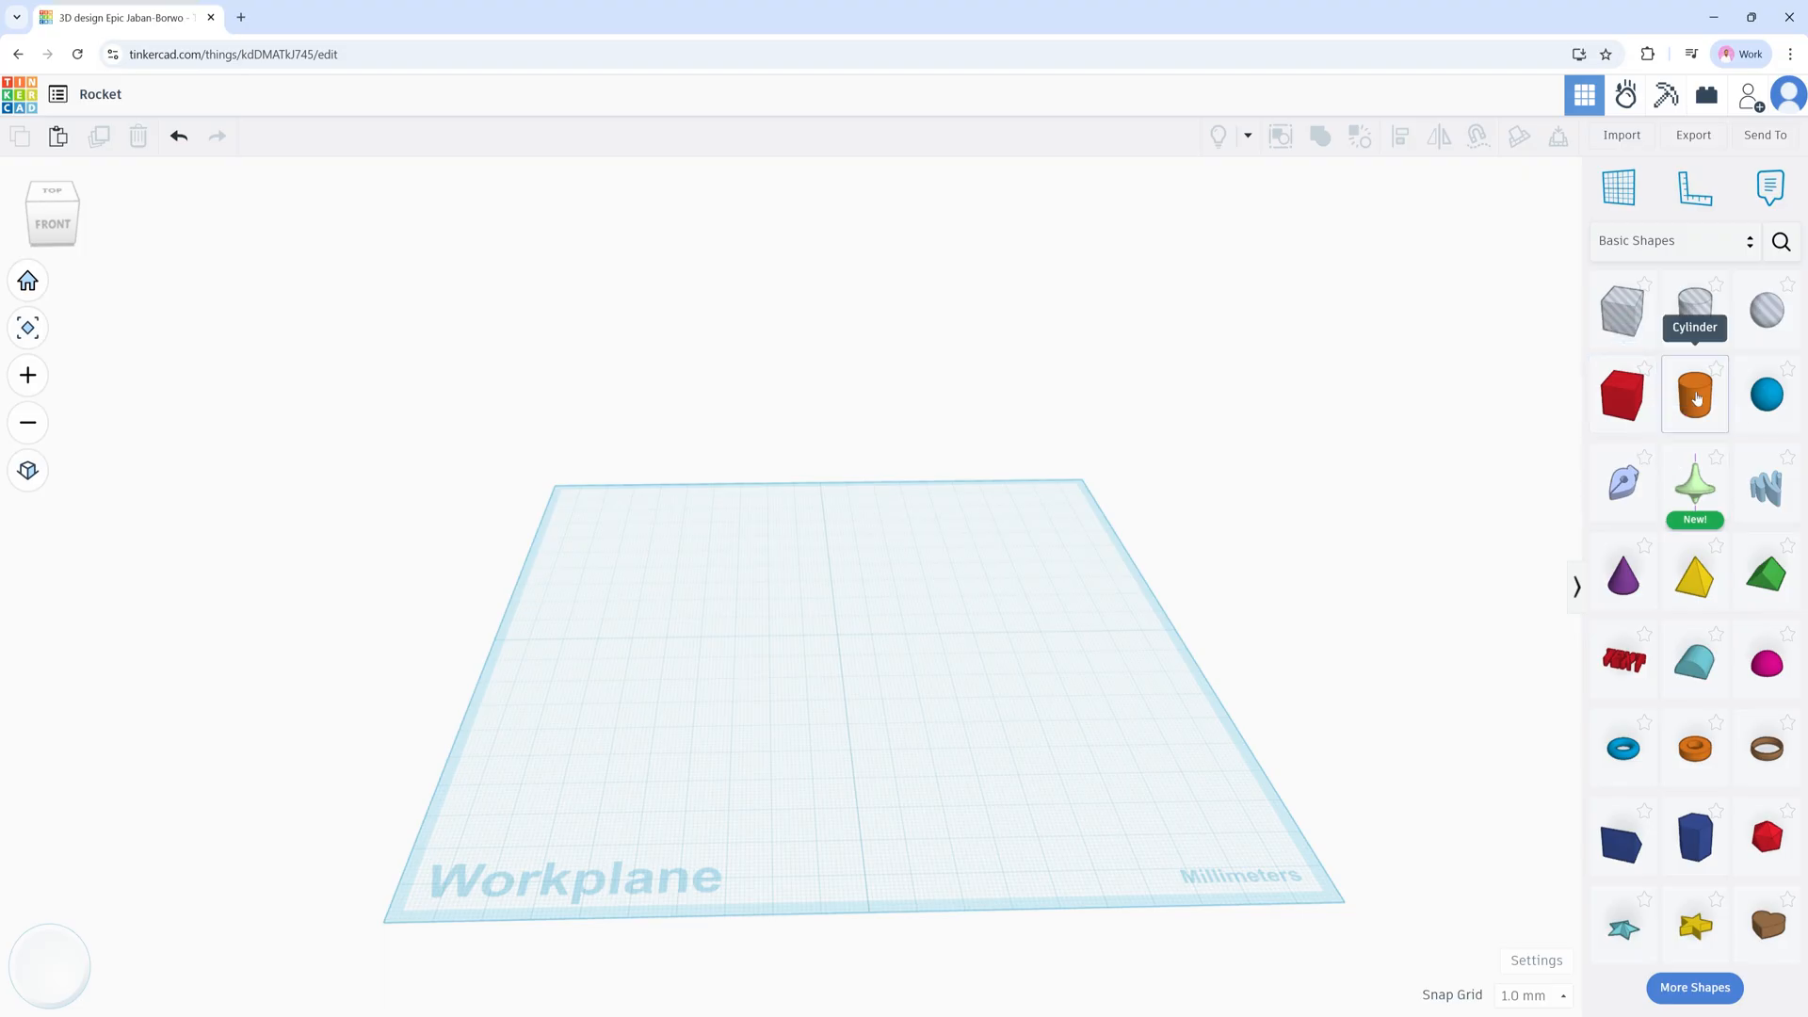
# Step: Add a 20 x 20 mm orange cylinder to the workplane centre and select it
pyautogui.moveTo(1693, 394); pyautogui.dragTo(840, 642)
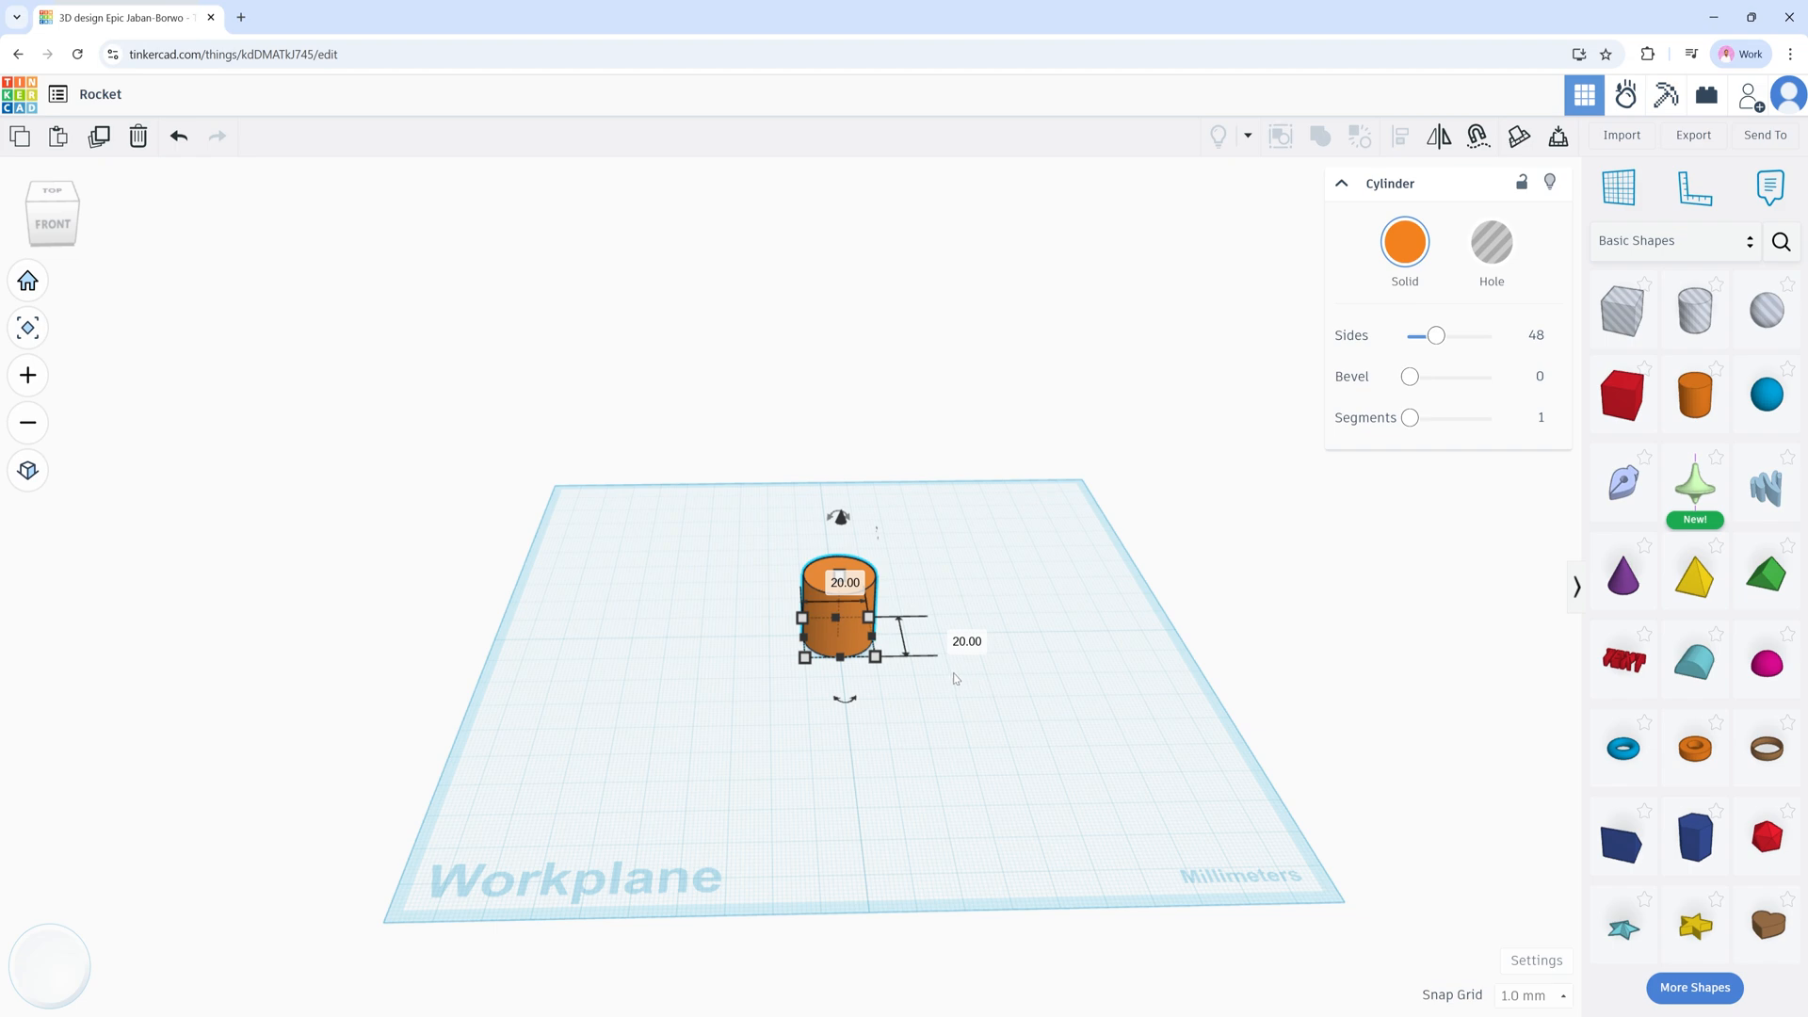
pyautogui.moveTo(956, 678); pyautogui.dragTo(886, 623, button='right')
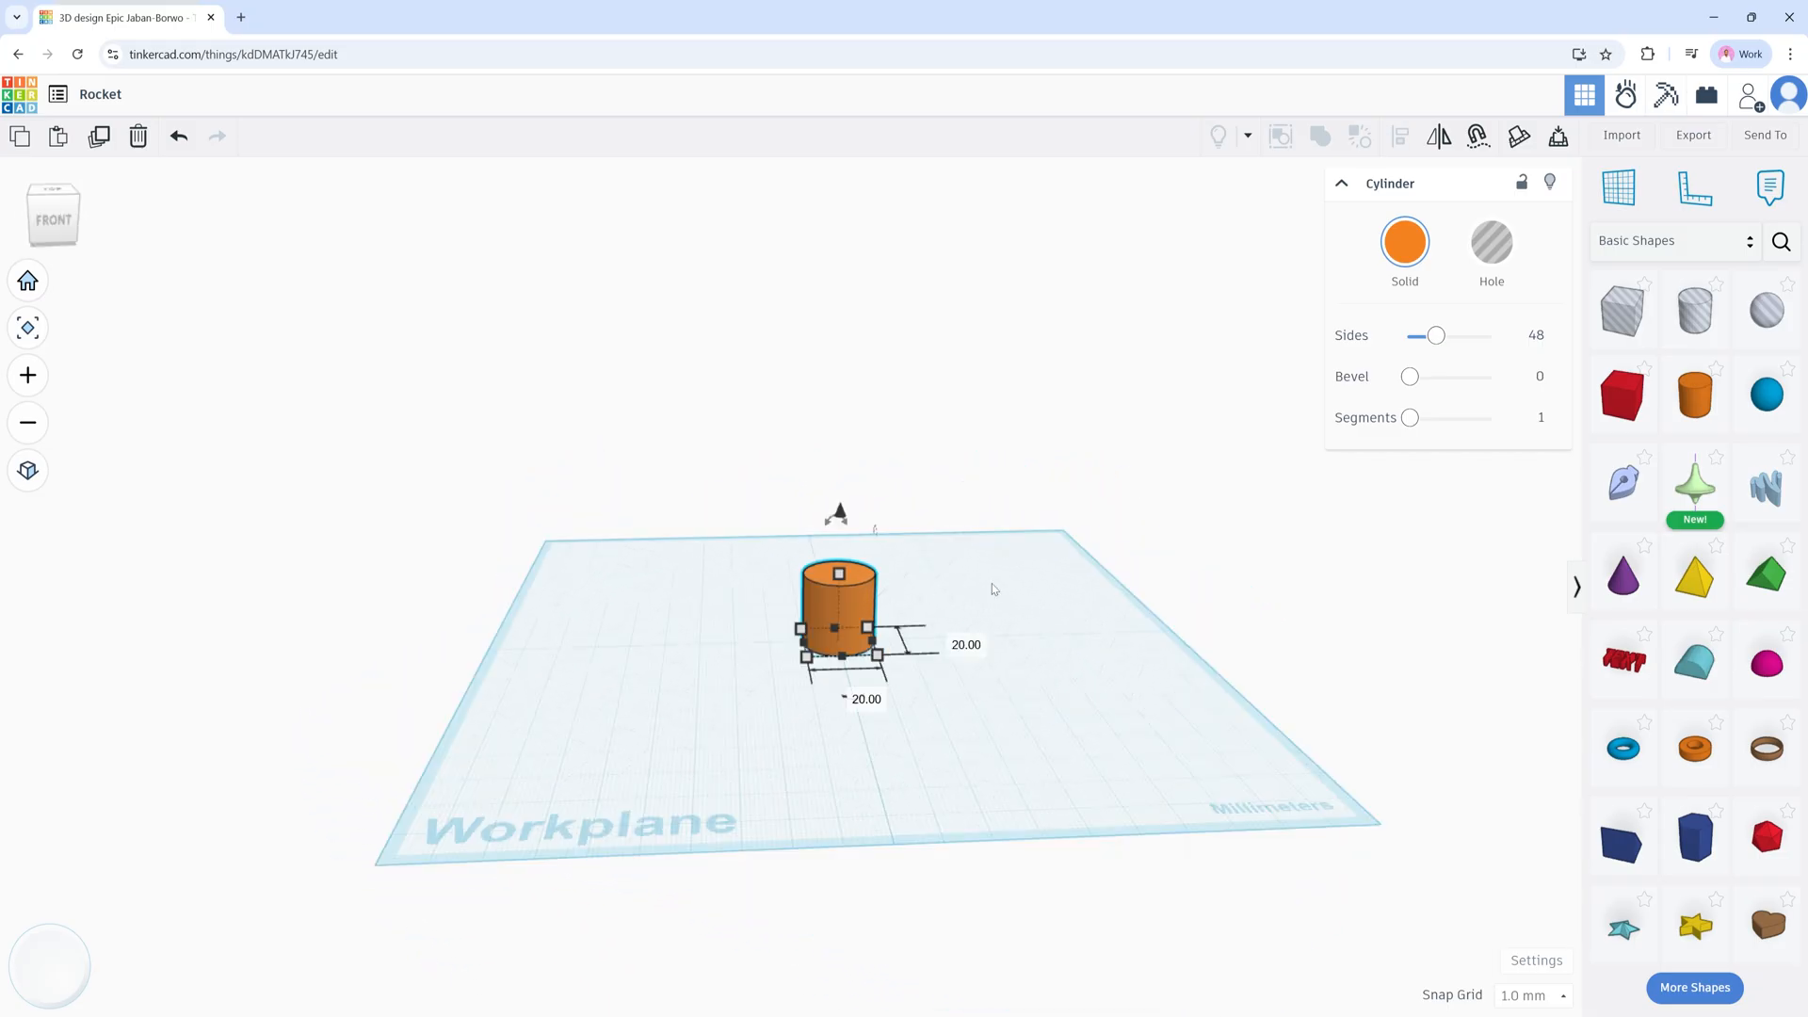
pyautogui.moveTo(990, 584)
pyautogui.mouseDown(button='right')
pyautogui.moveTo(980, 613)
pyautogui.moveTo(996, 614)
pyautogui.mouseUp(button='right')
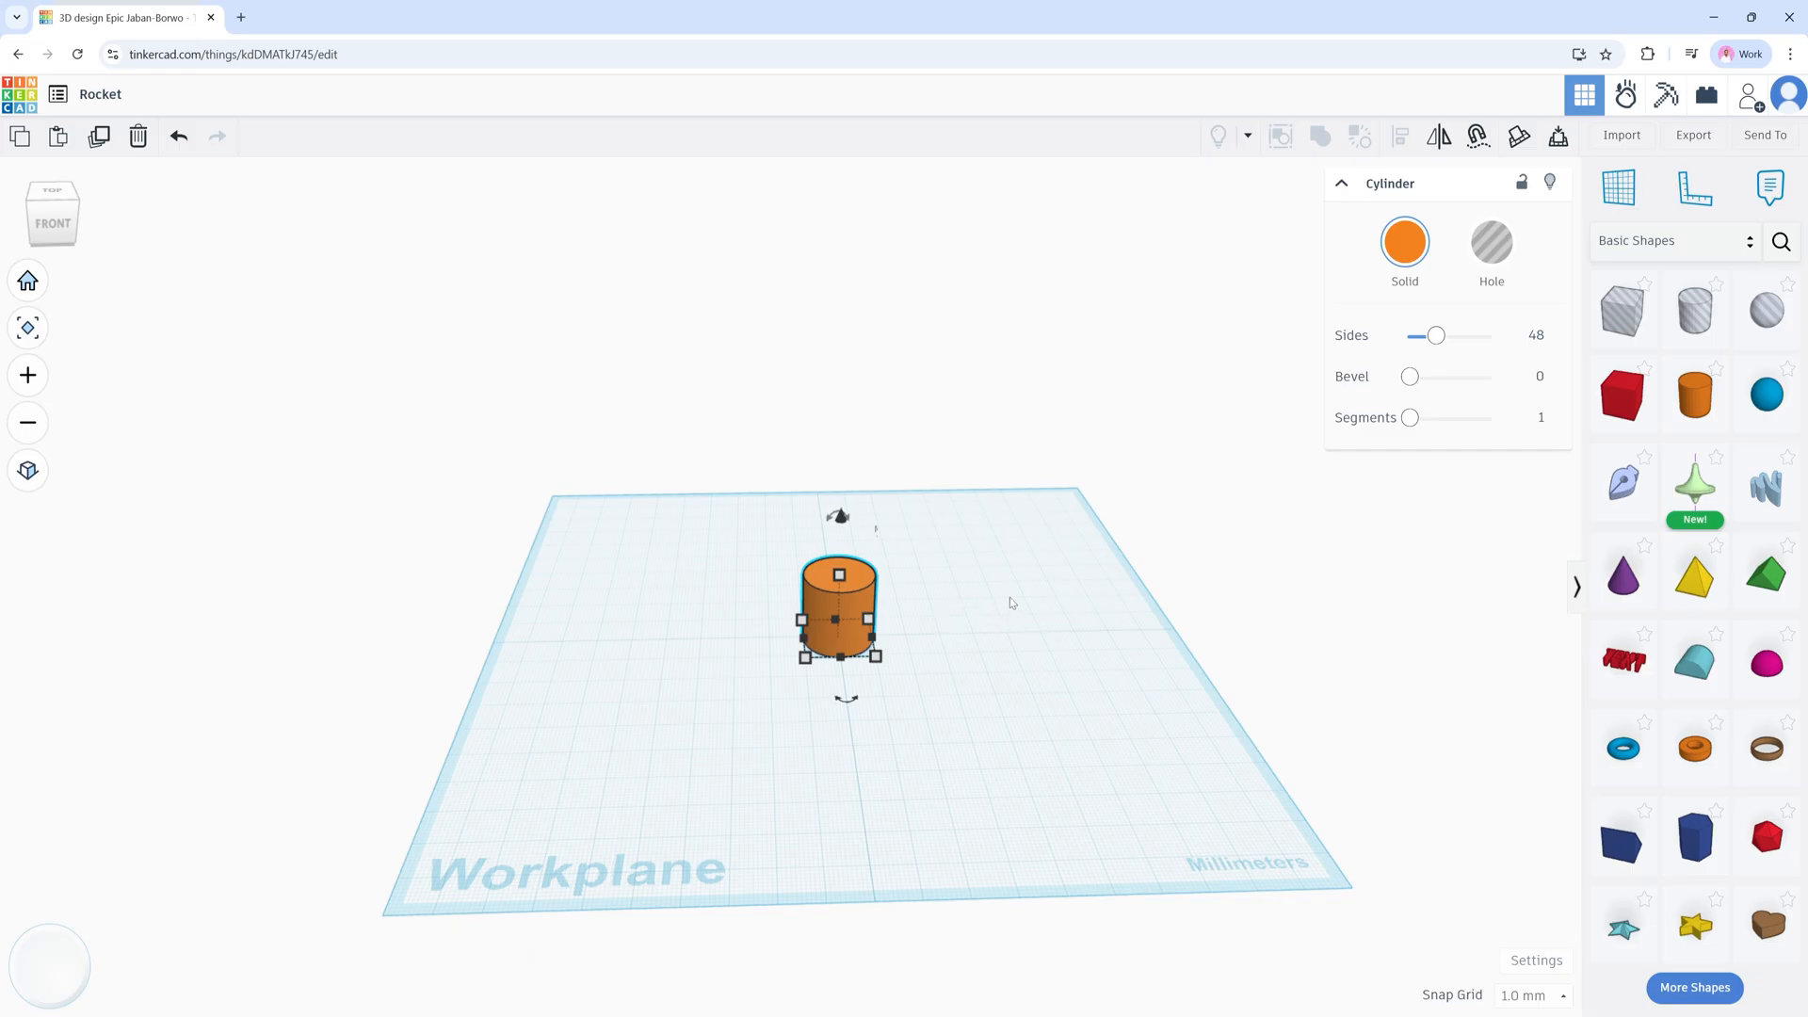
pyautogui.click(1012, 602)
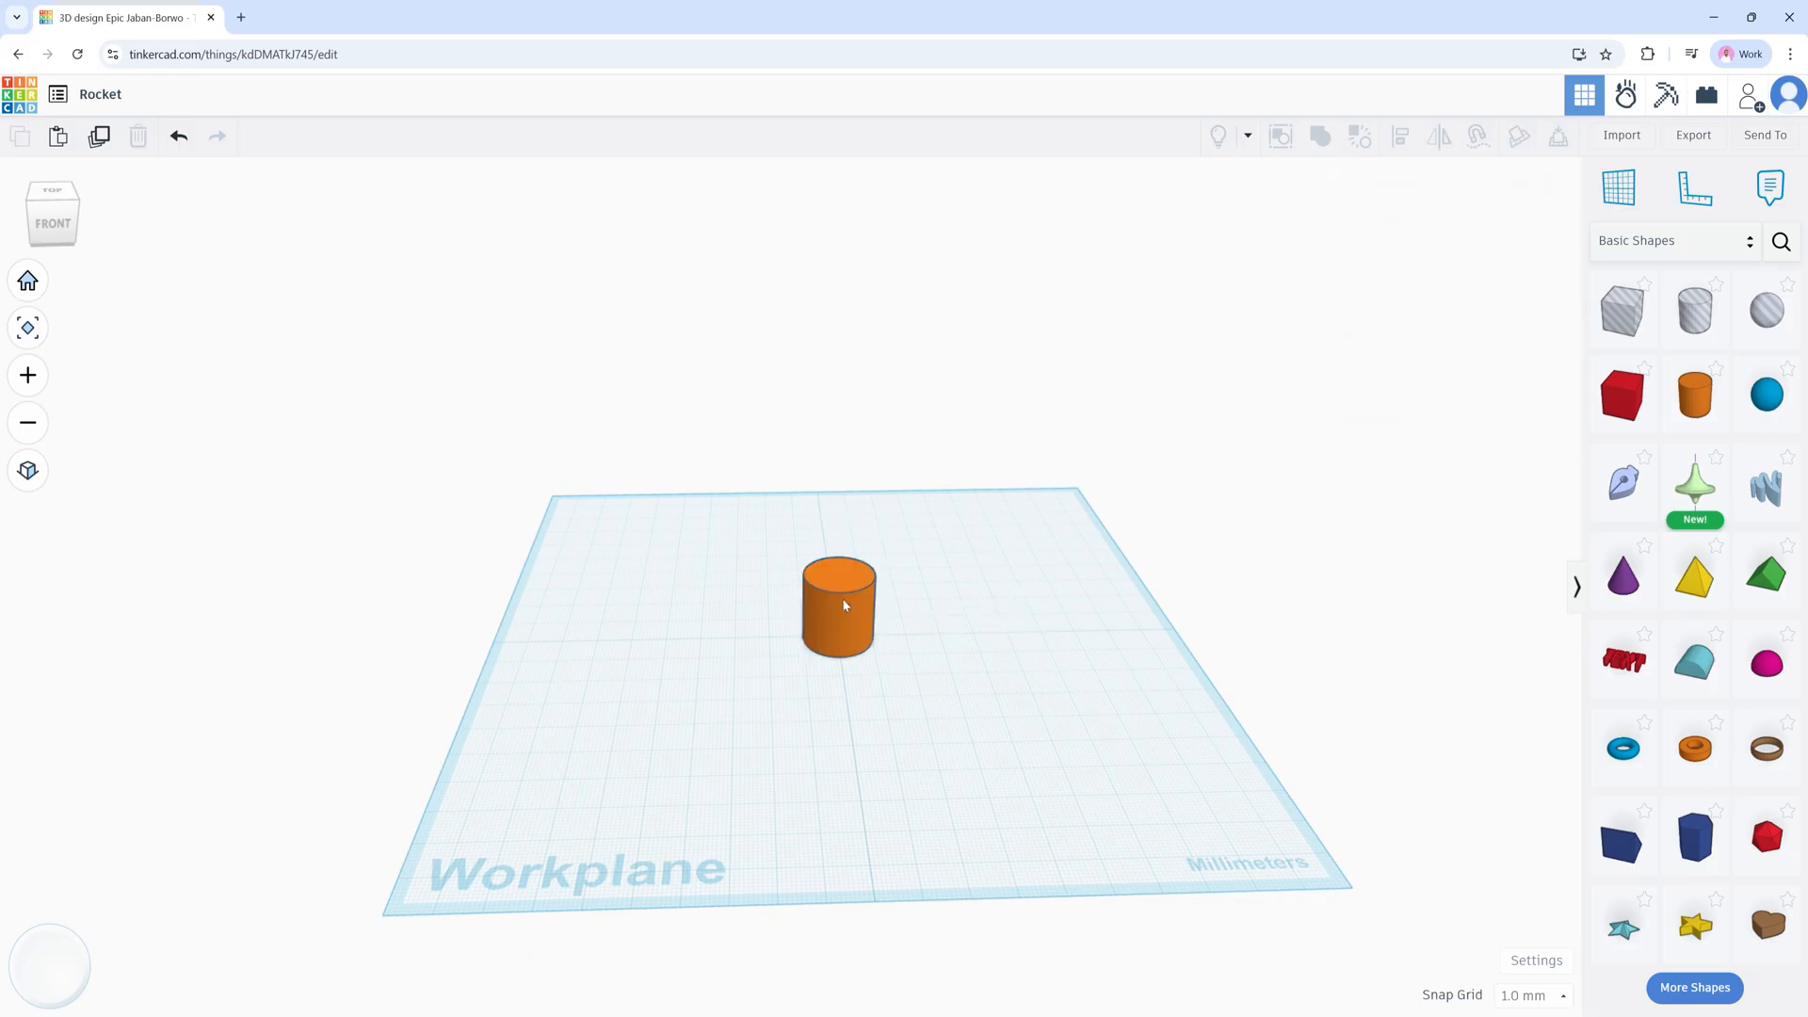
pyautogui.click(843, 605)
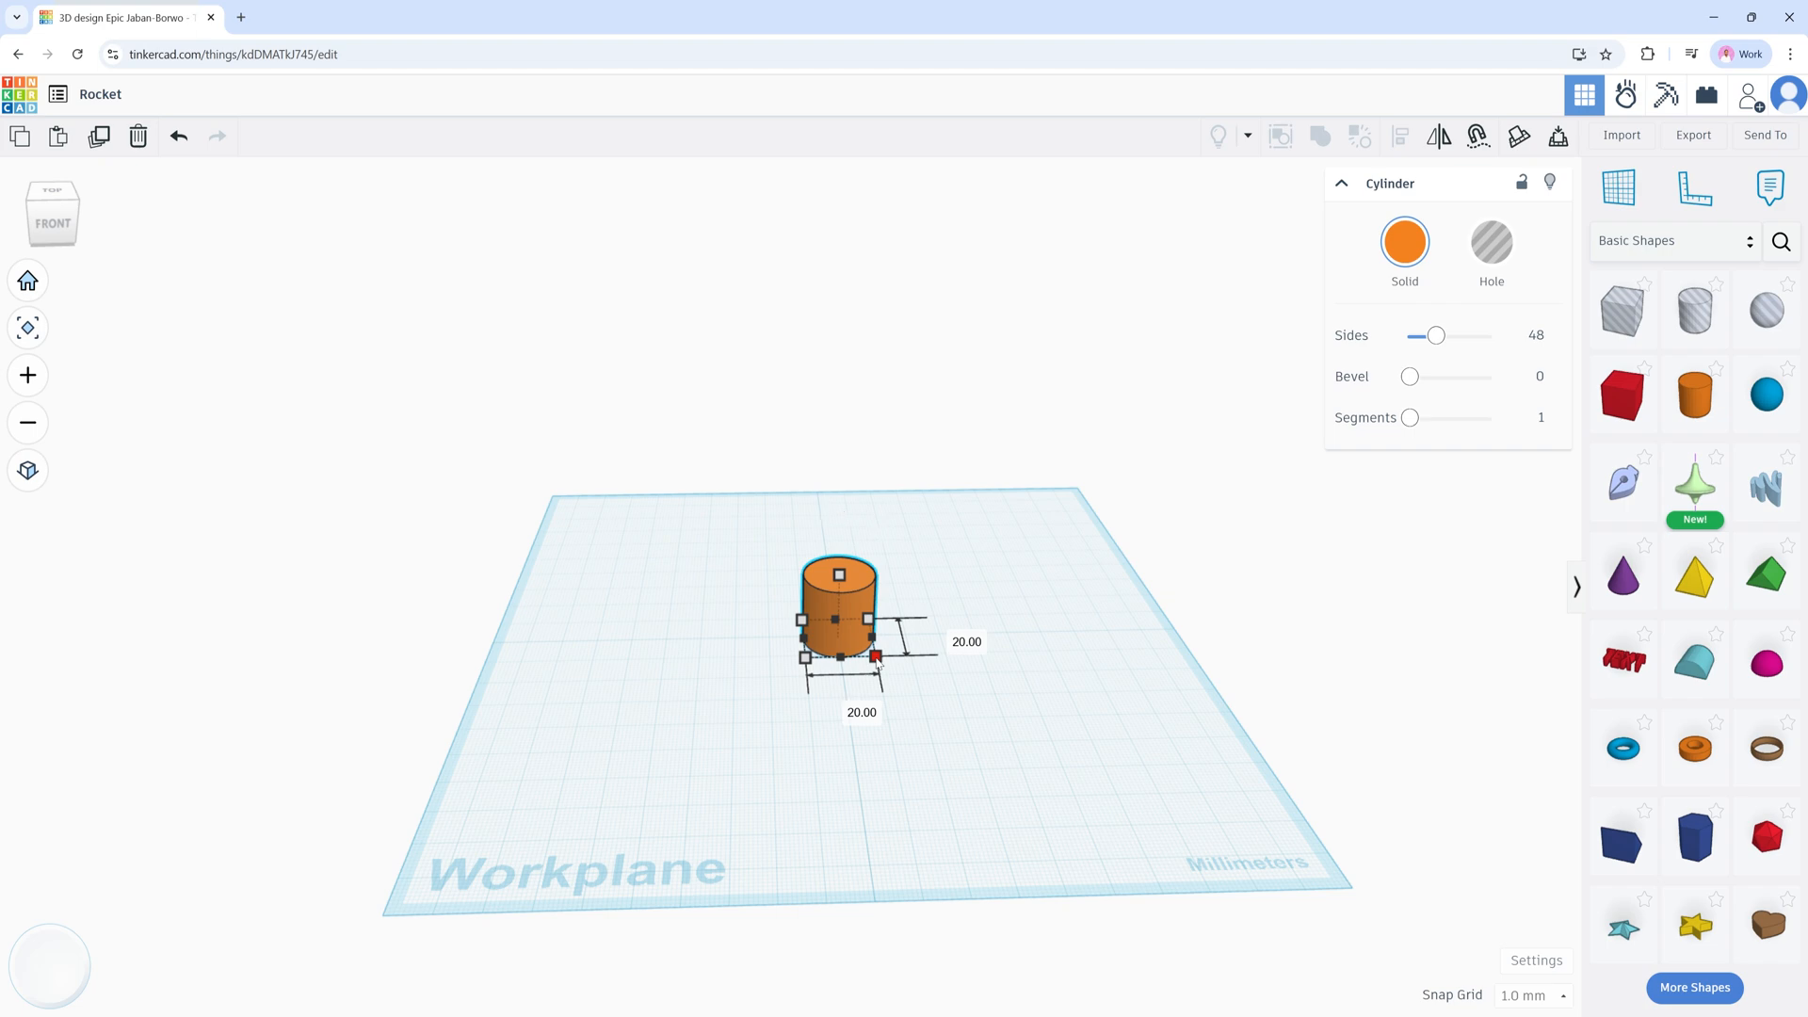
# Step: Widen the cylinder to 27 x 27 mm, undo a trial 100 mm length, and start lifting it
pyautogui.moveTo(876, 659); pyautogui.dragTo(930, 670)
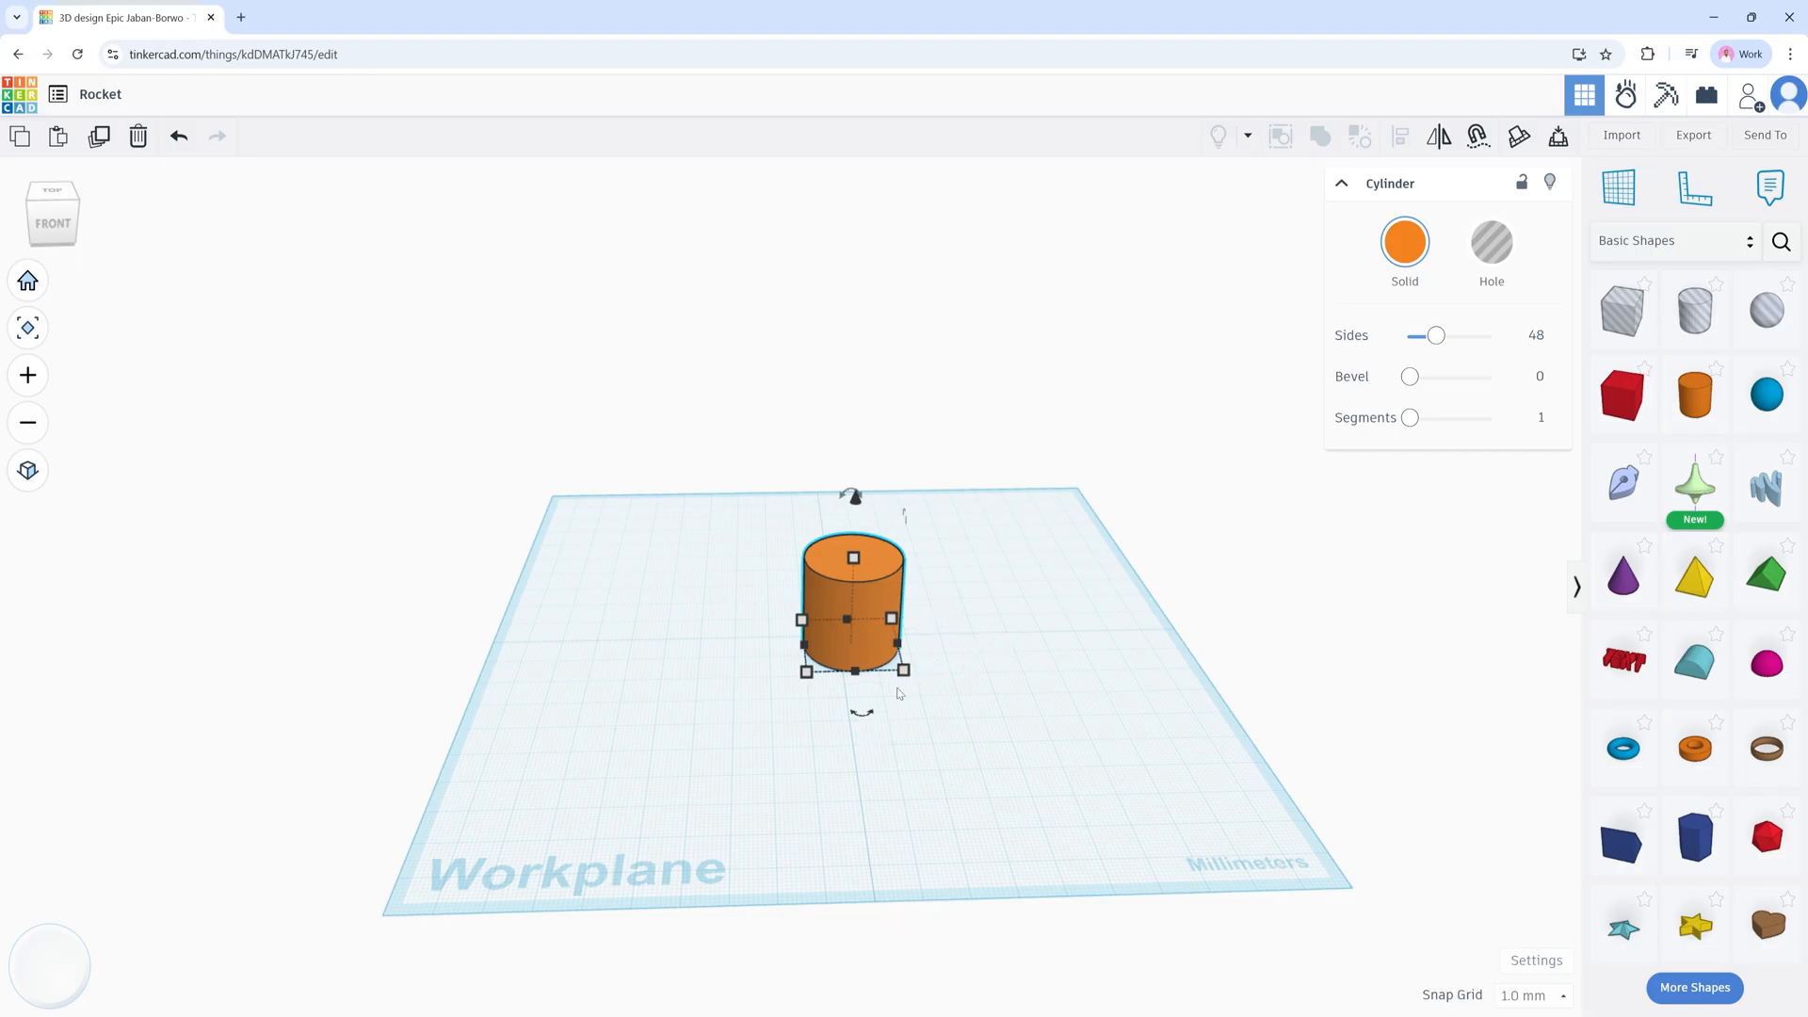
pyautogui.click(976, 643)
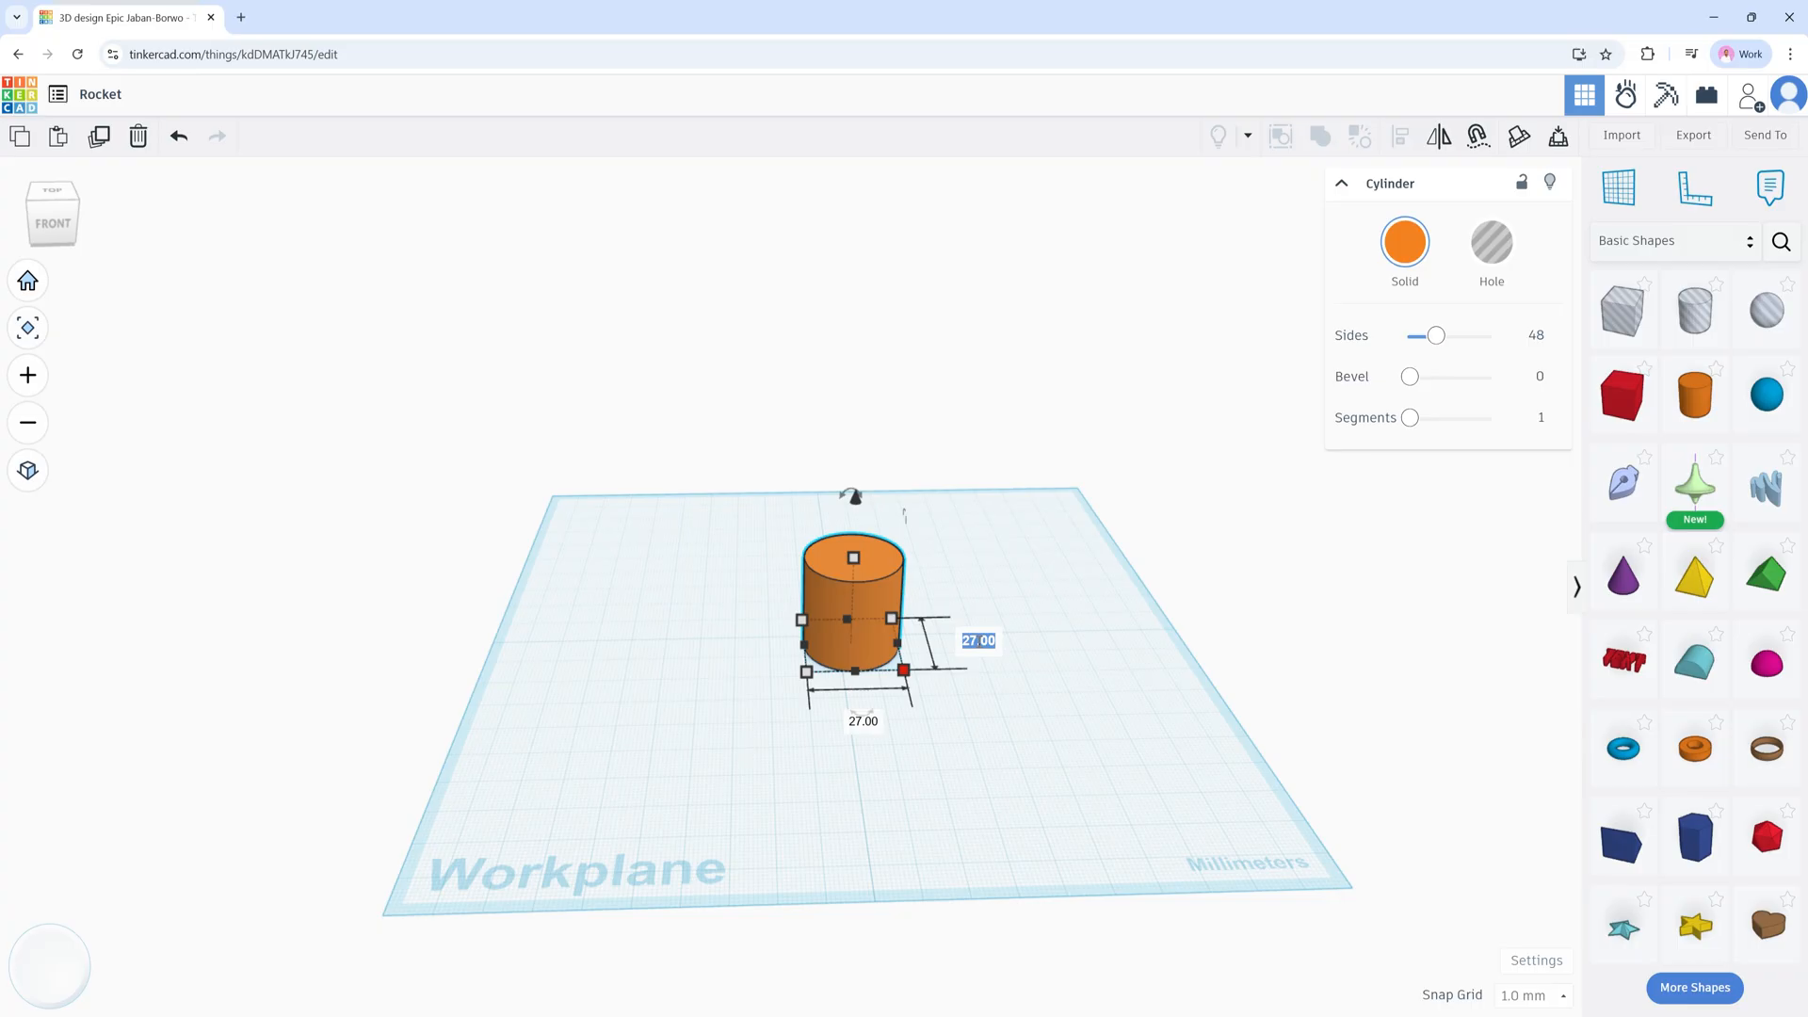
pyautogui.write('100')
pyautogui.press('Return')
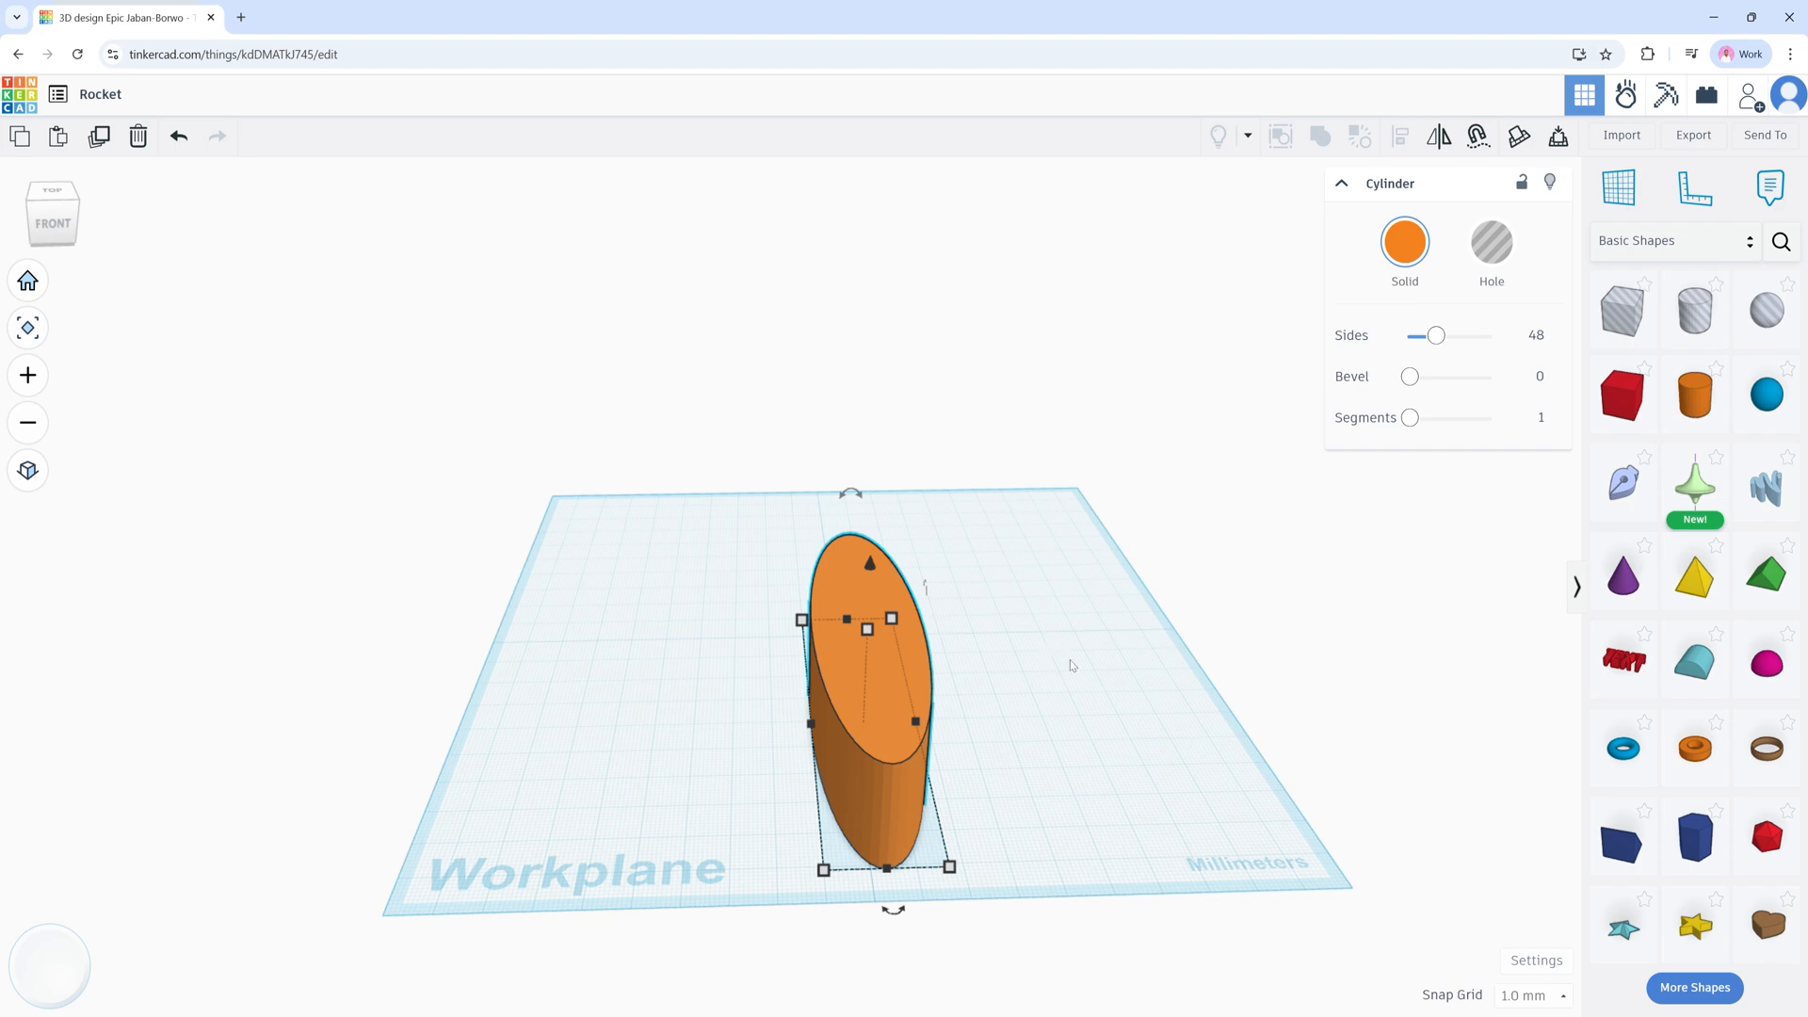
pyautogui.hotkey('ctrl', 'z')
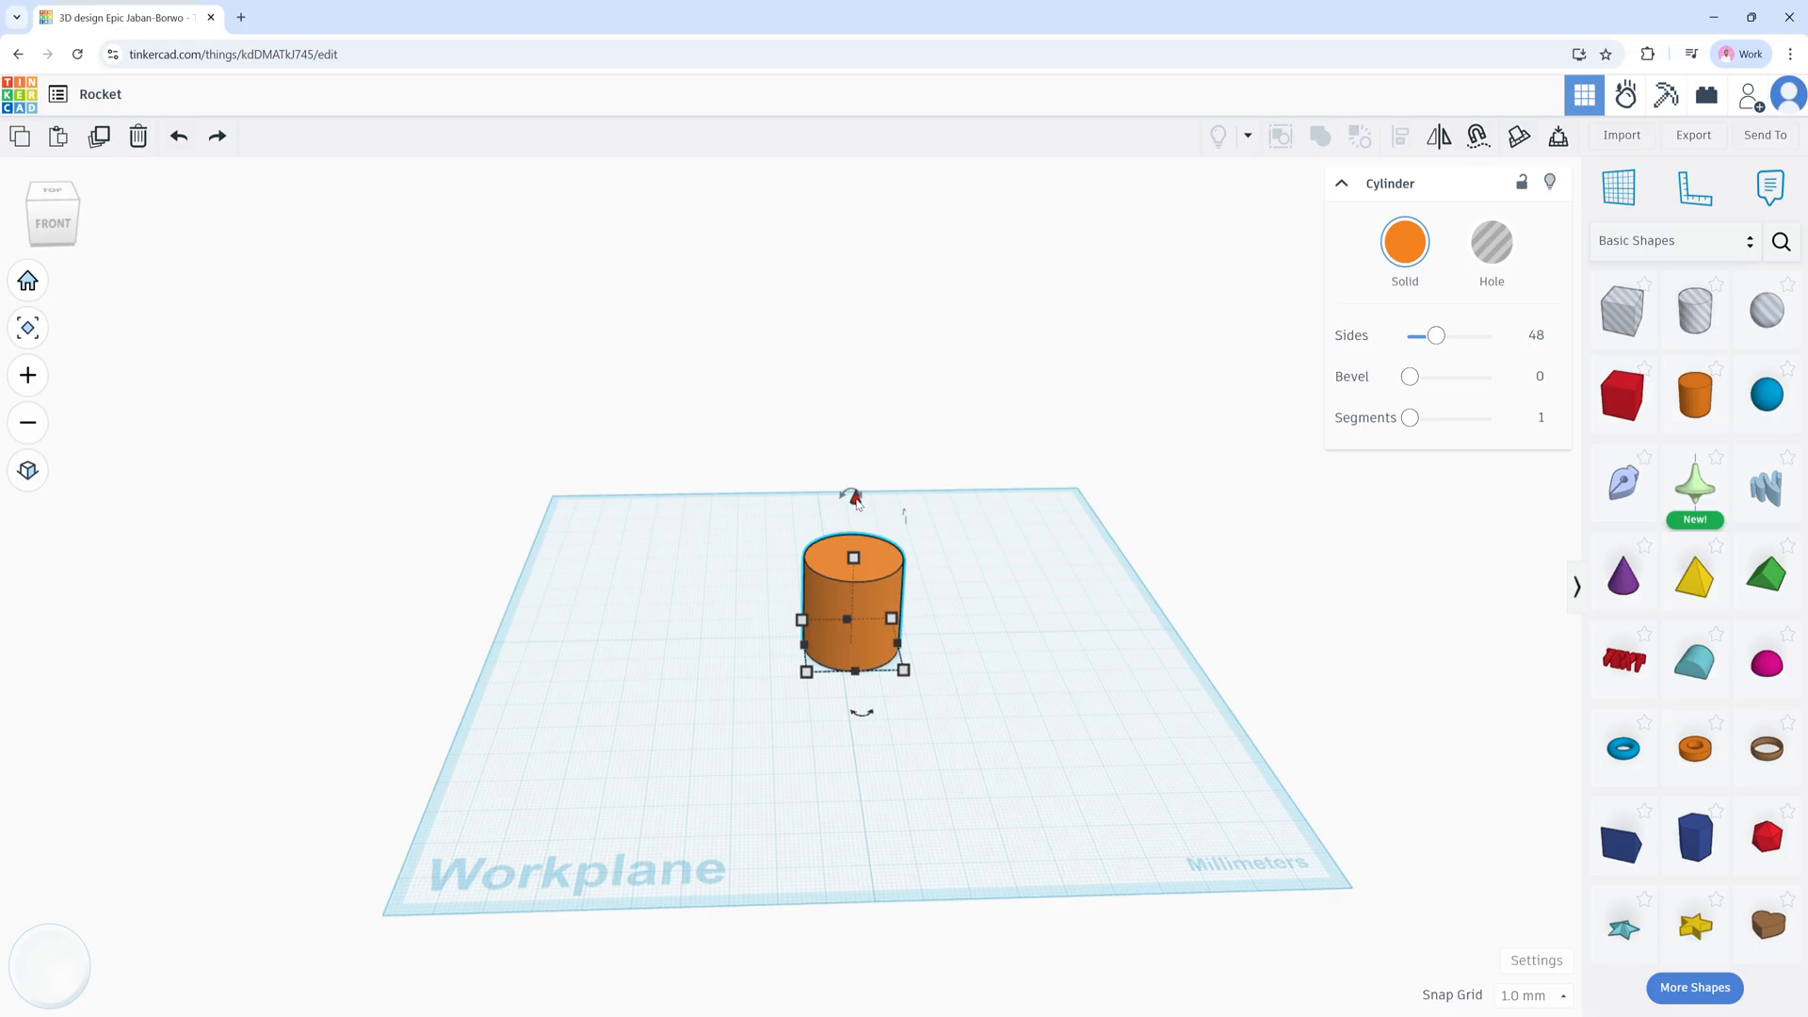
pyautogui.moveTo(856, 499)
pyautogui.mouseDown()
pyautogui.moveTo(857, 432)
pyautogui.moveTo(860, 505)
pyautogui.mouseUp()
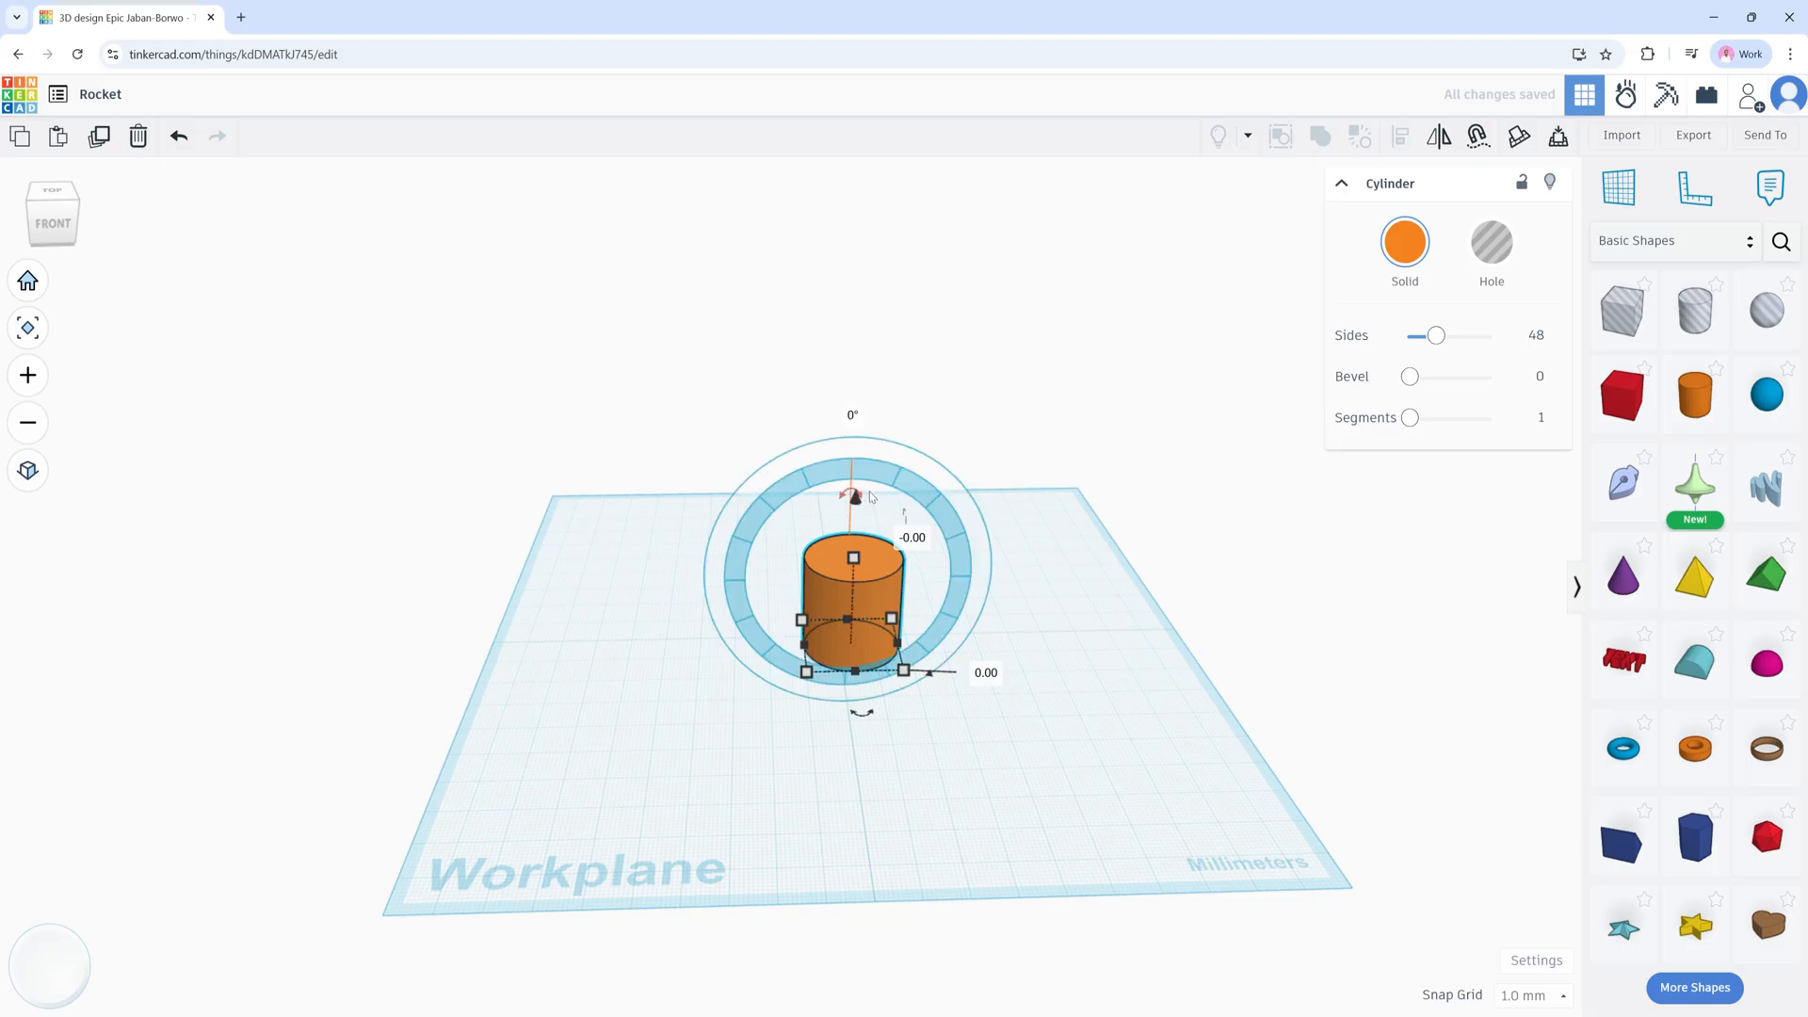
# Step: Lift the cylinder, drop it back to the workplane, and rotate it 90° about its vertical axis
pyautogui.moveTo(856, 496); pyautogui.dragTo(867, 422)
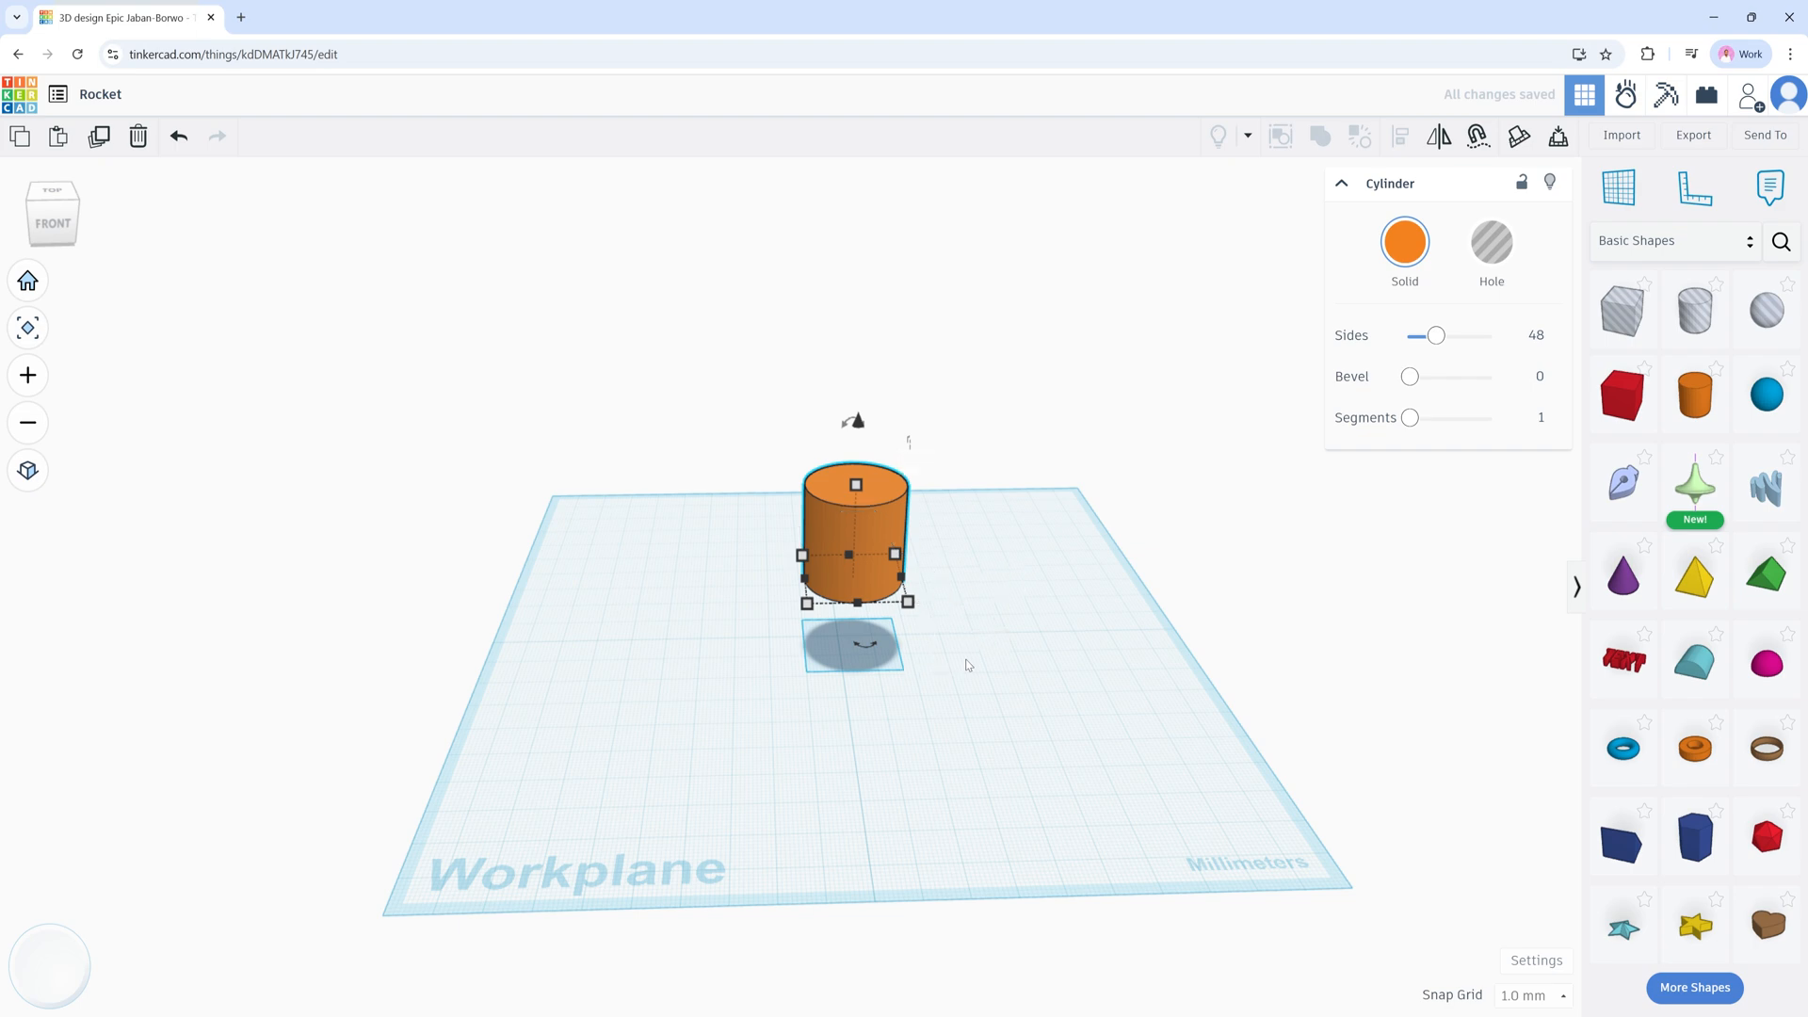
pyautogui.press('d')
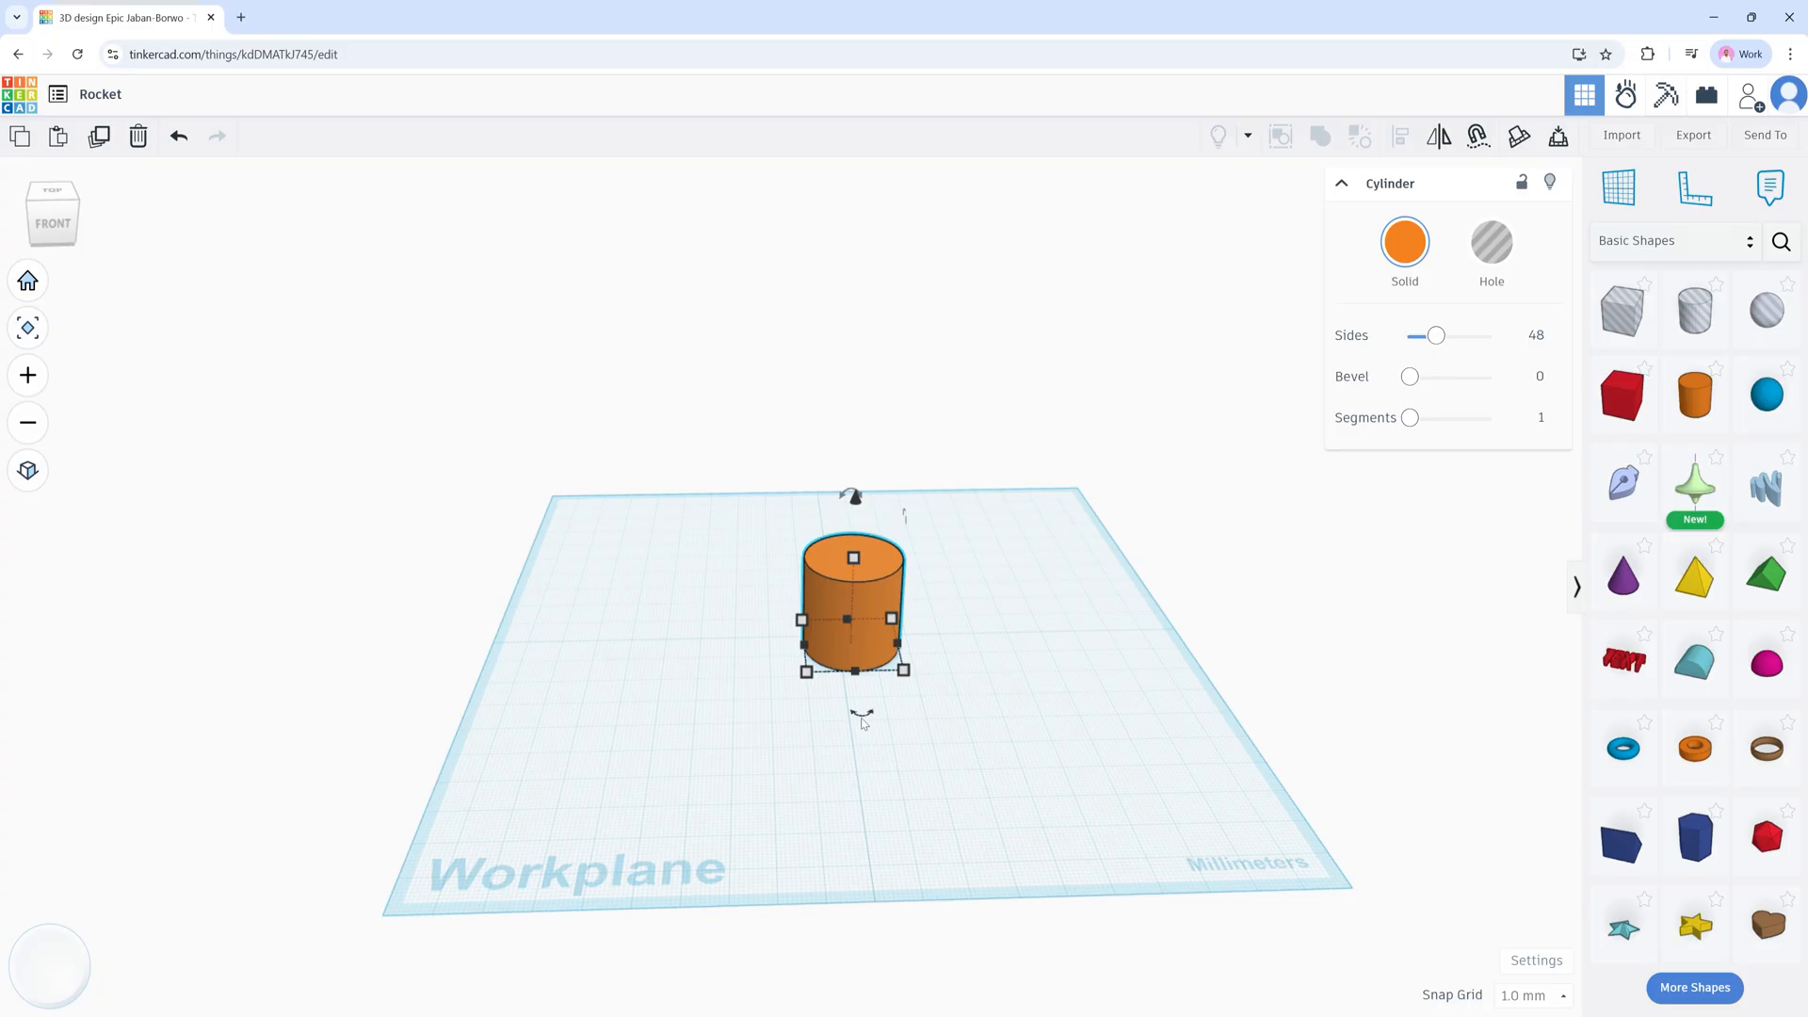
pyautogui.moveTo(863, 722); pyautogui.dragTo(727, 651)
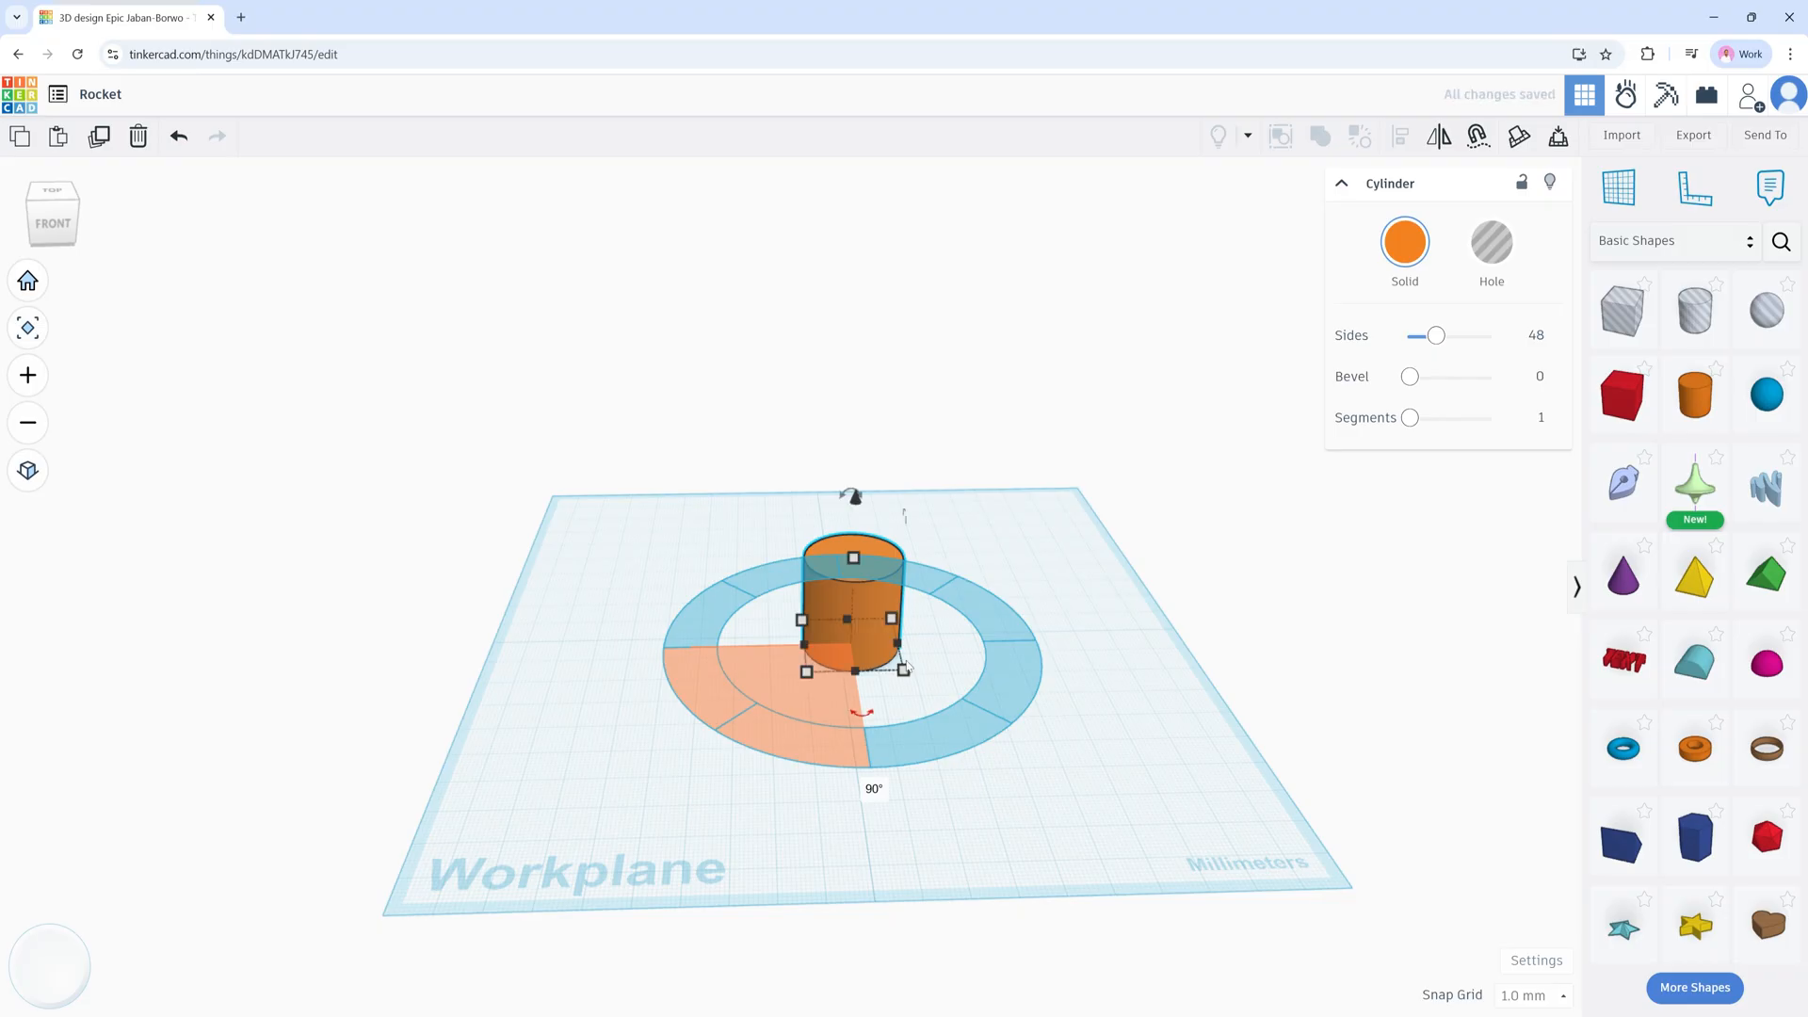
pyautogui.click(958, 662)
pyautogui.moveTo(959, 663); pyautogui.dragTo(1042, 493, button='right')
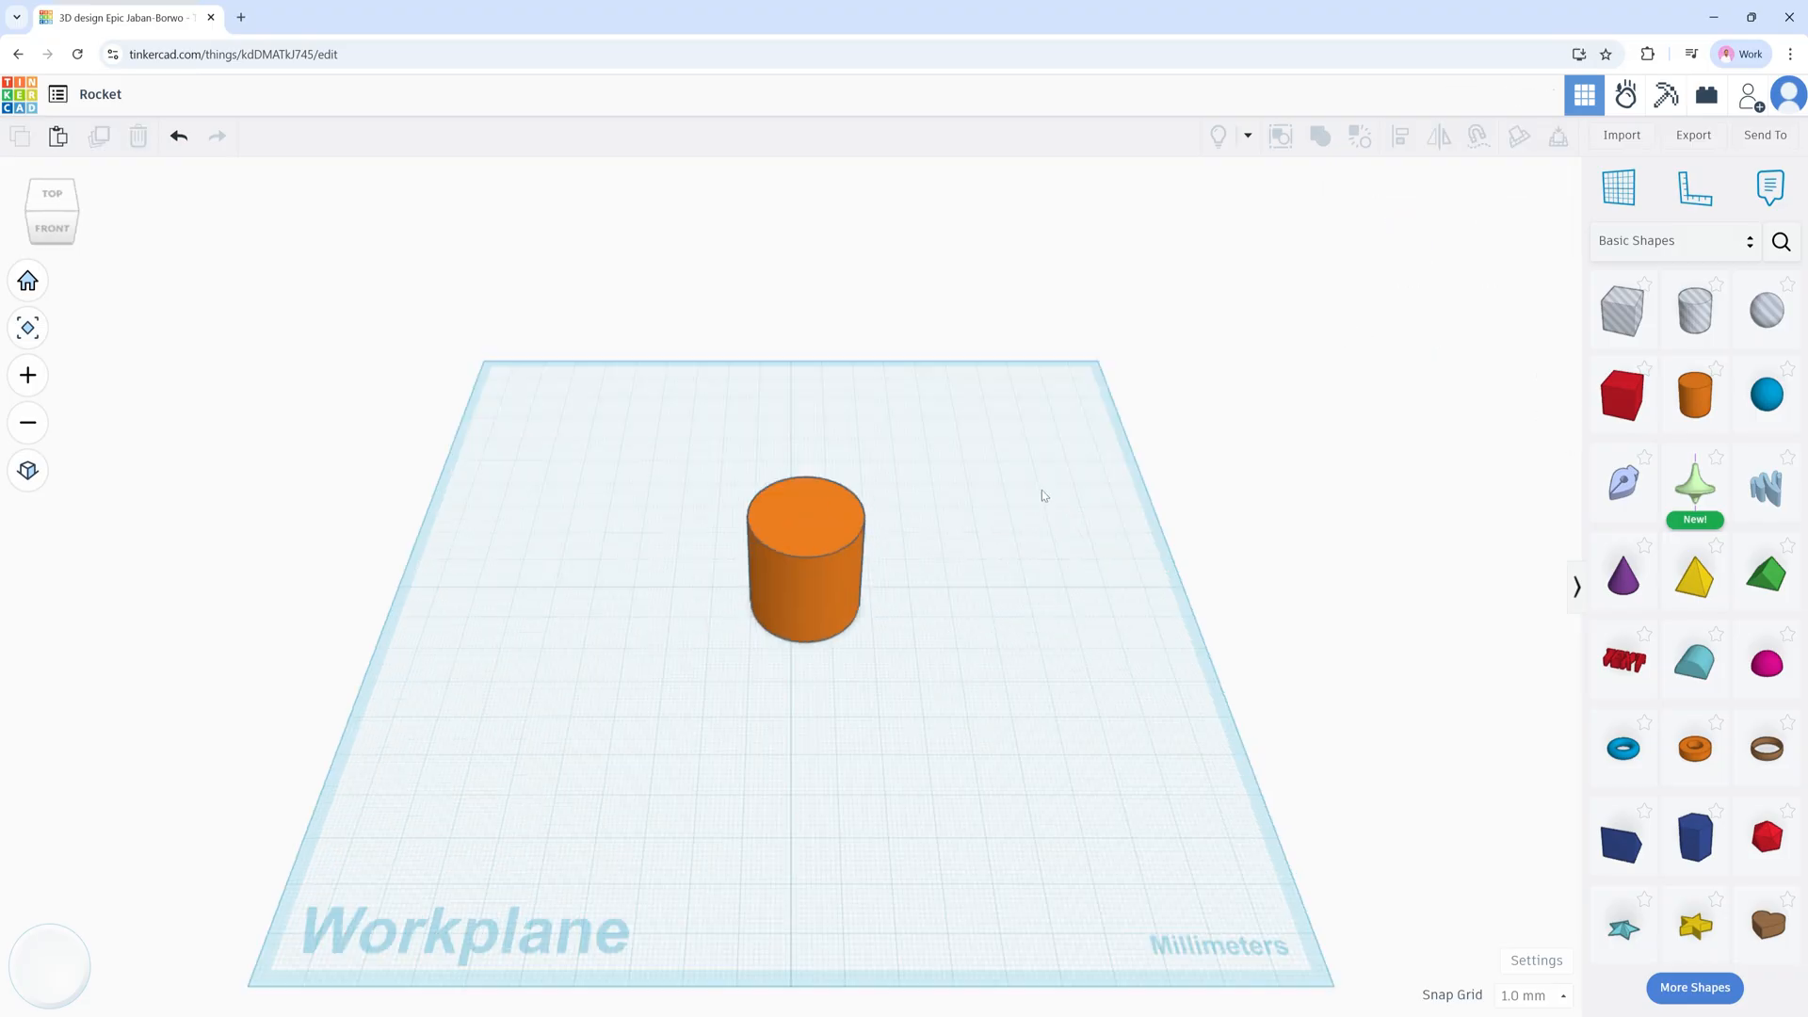
# Step: Place a purple cone, 10 mm radius and 20 mm tall, on the cylinder and select both shapes
pyautogui.click(1628, 581)
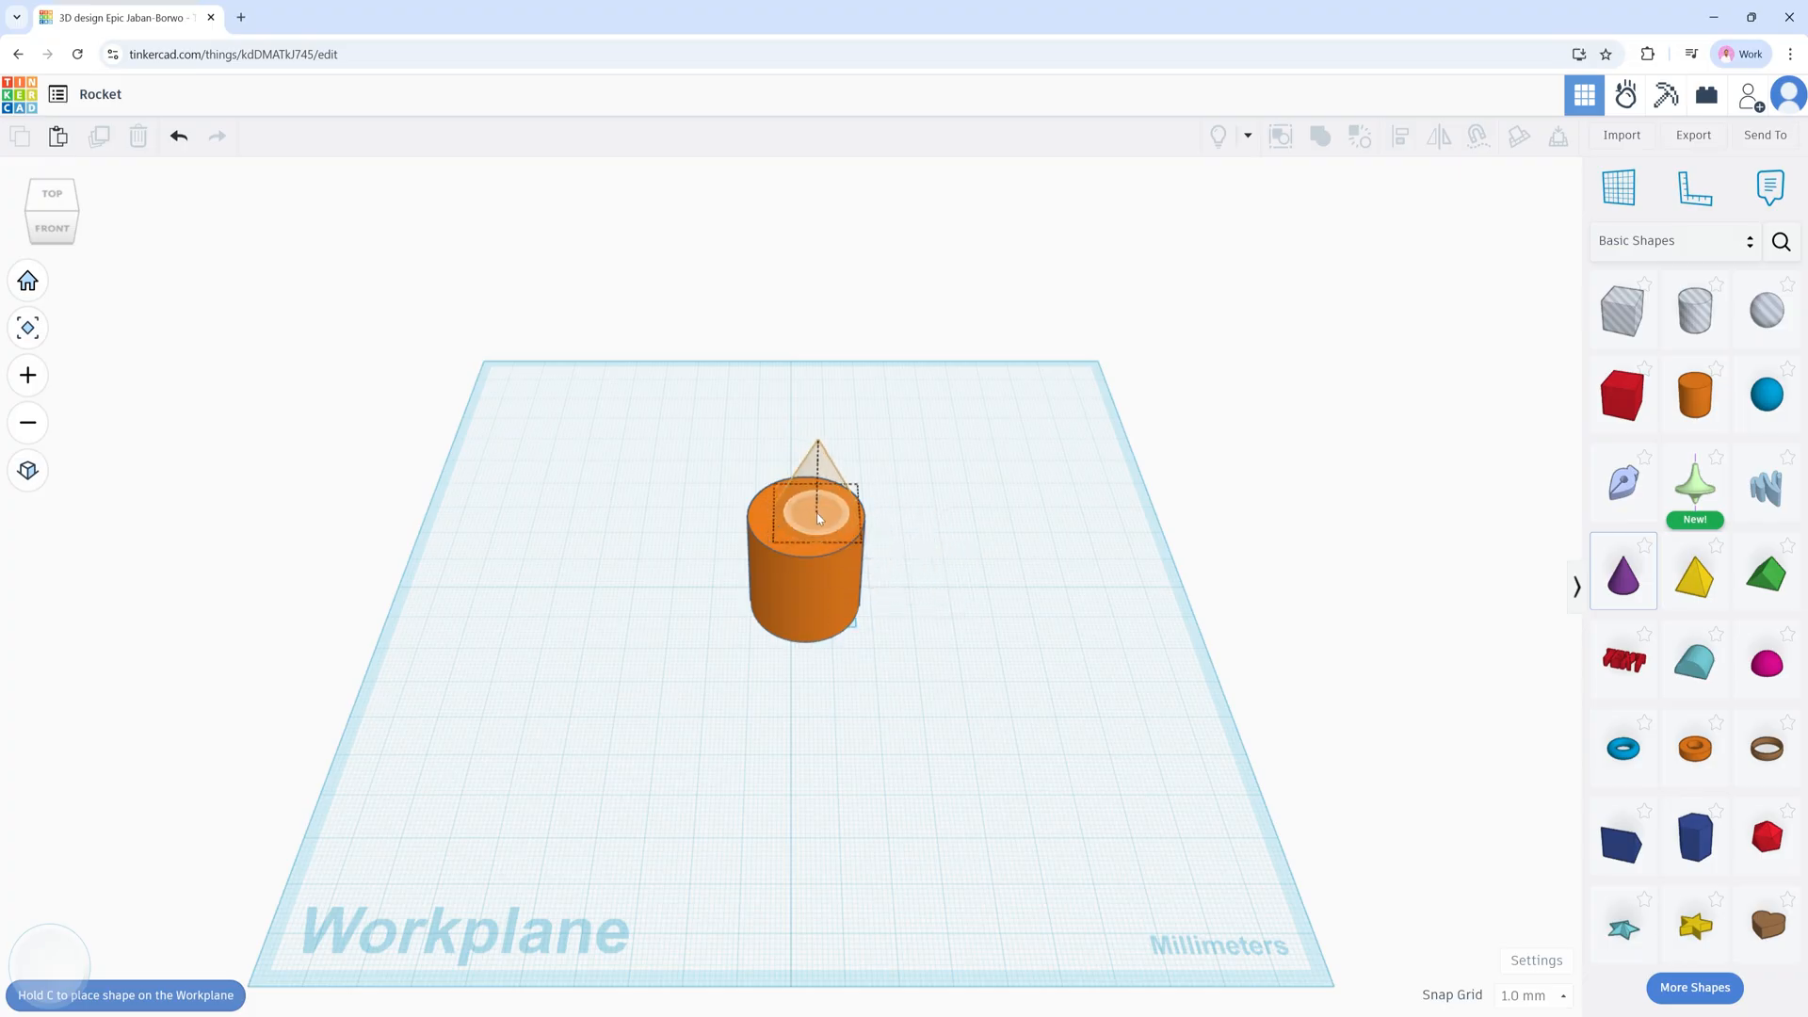
pyautogui.click(817, 520)
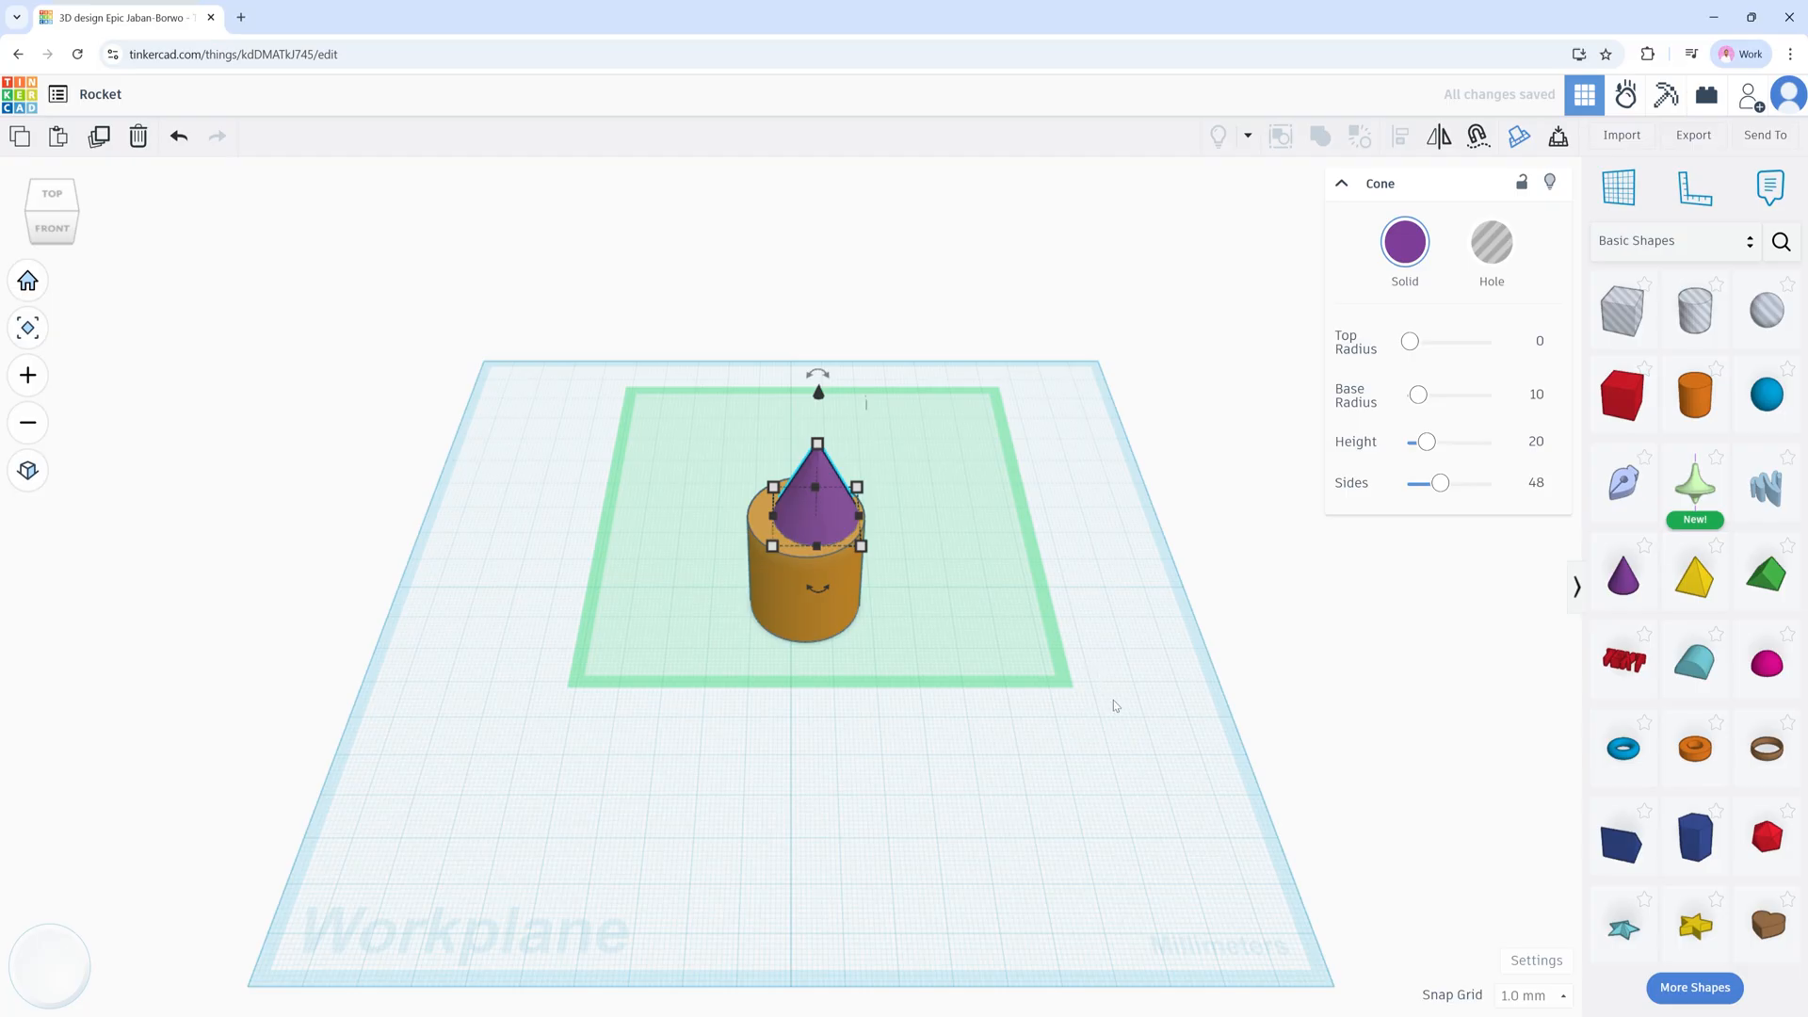
pyautogui.moveTo(1117, 716)
pyautogui.mouseDown(button='right')
pyautogui.moveTo(1041, 735)
pyautogui.moveTo(896, 708)
pyautogui.moveTo(1139, 716)
pyautogui.moveTo(1118, 676)
pyautogui.moveTo(1107, 703)
pyautogui.mouseUp(button='right')
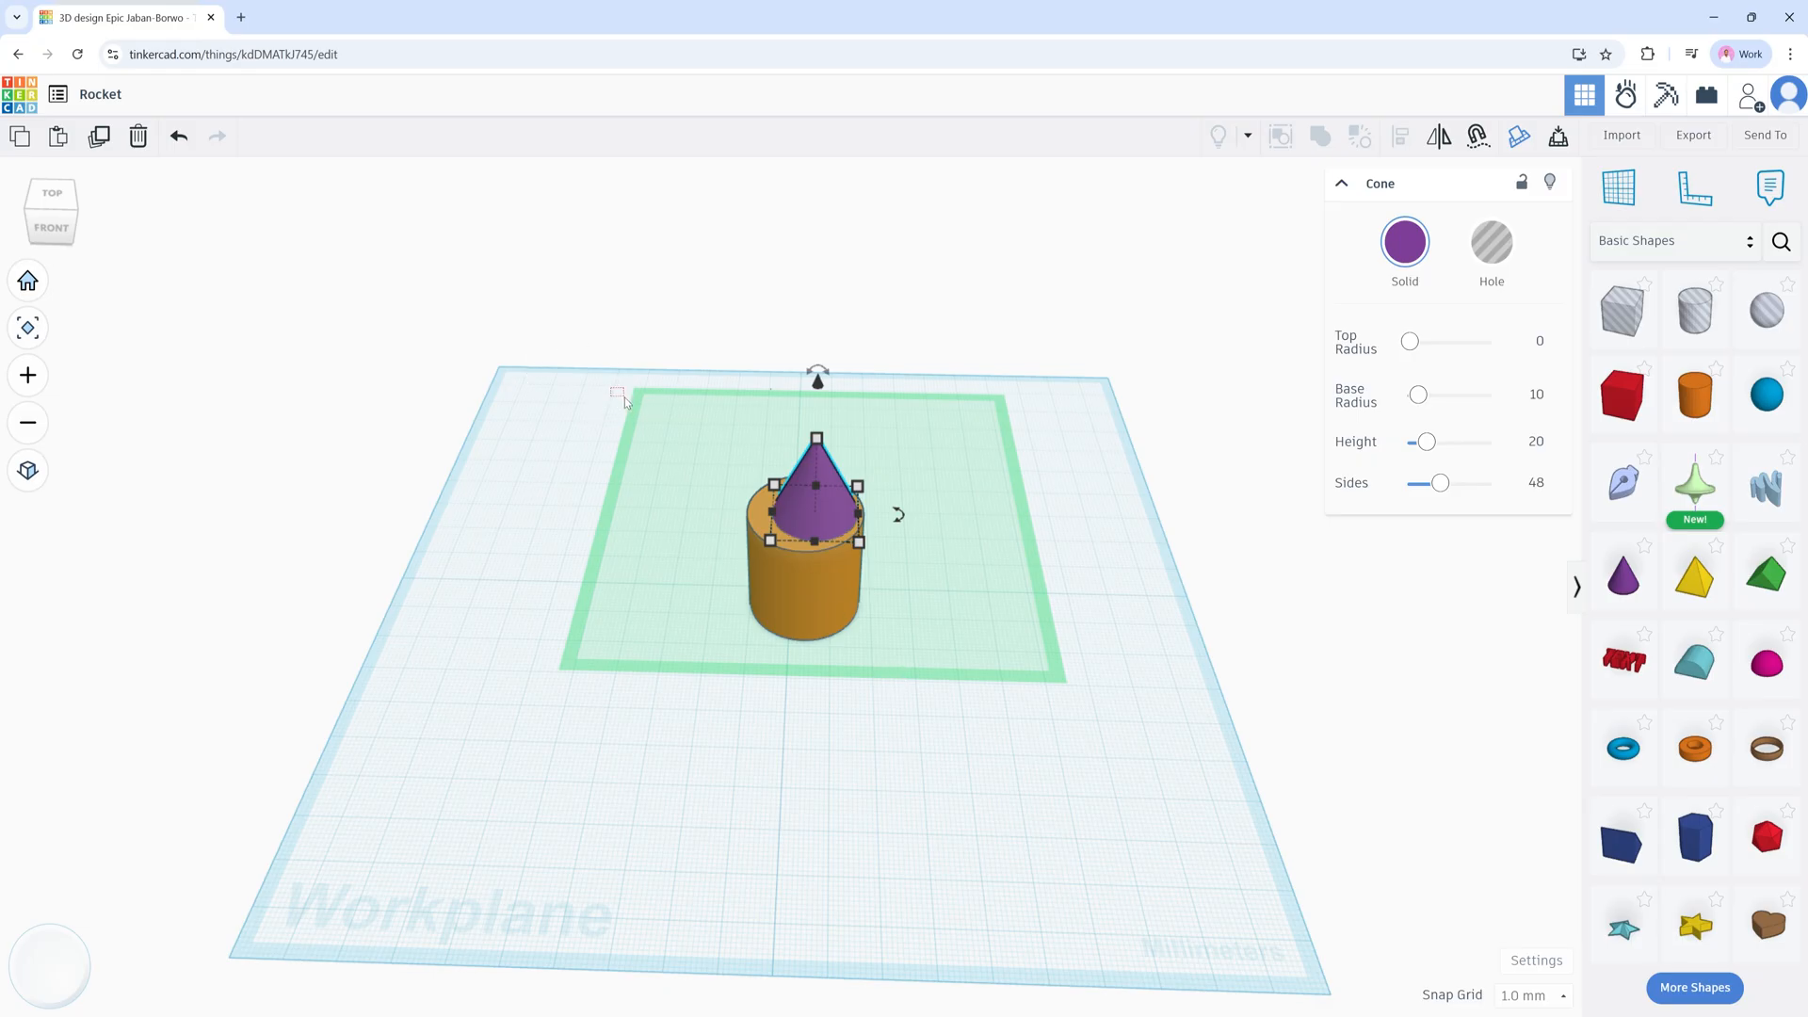
pyautogui.moveTo(624, 397); pyautogui.dragTo(946, 704)
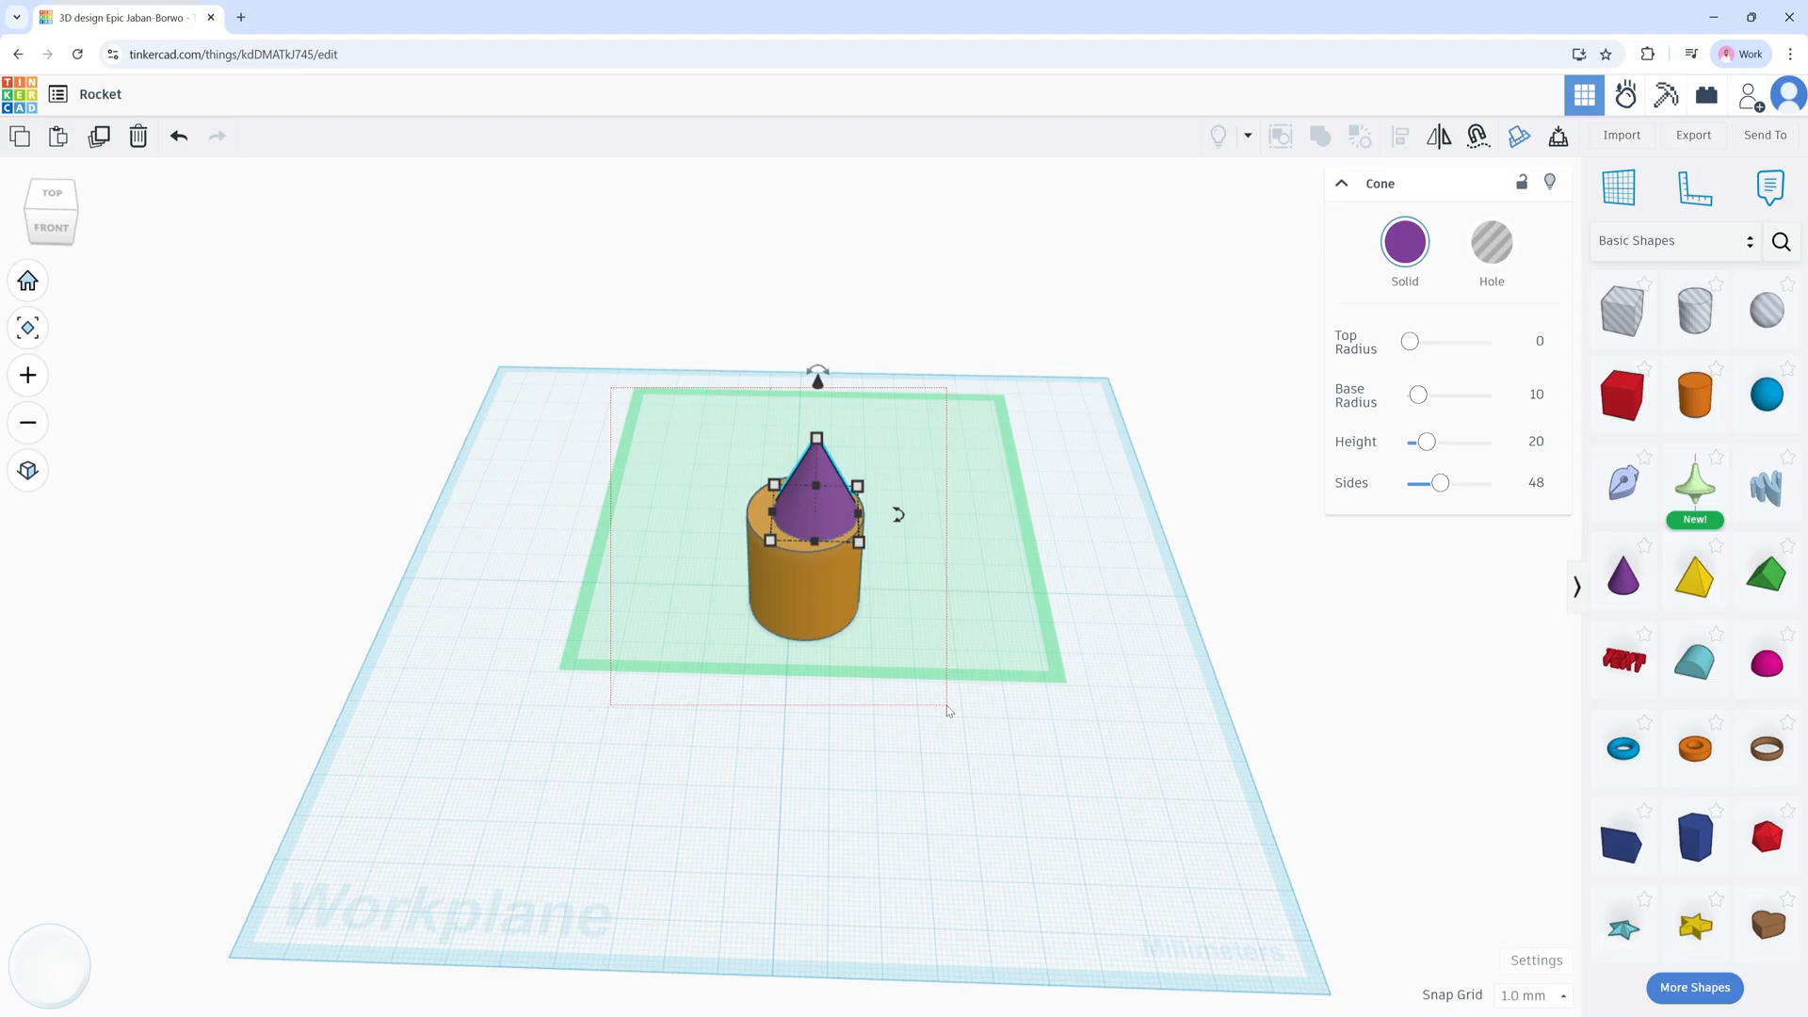
pyautogui.moveTo(946, 704); pyautogui.dragTo(946, 704)
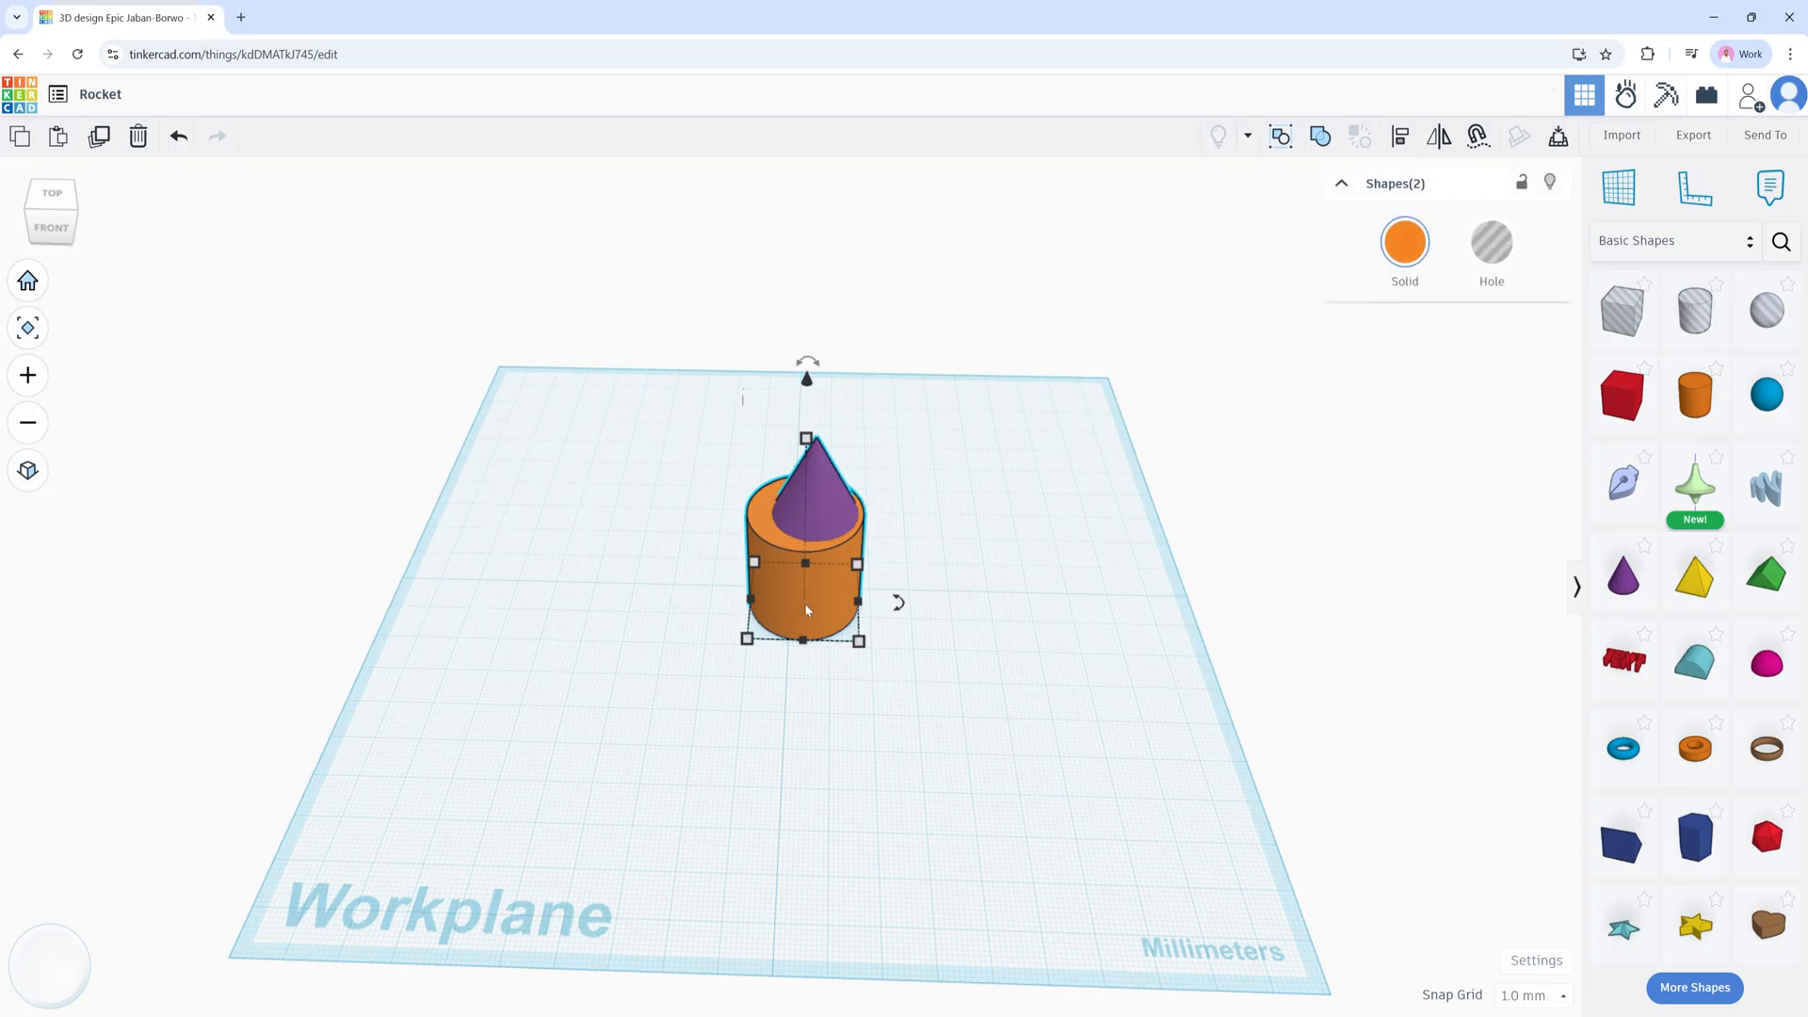
# Step: Centre the purple cone on the cylinder with the Align (L) tool
pyautogui.press('l')
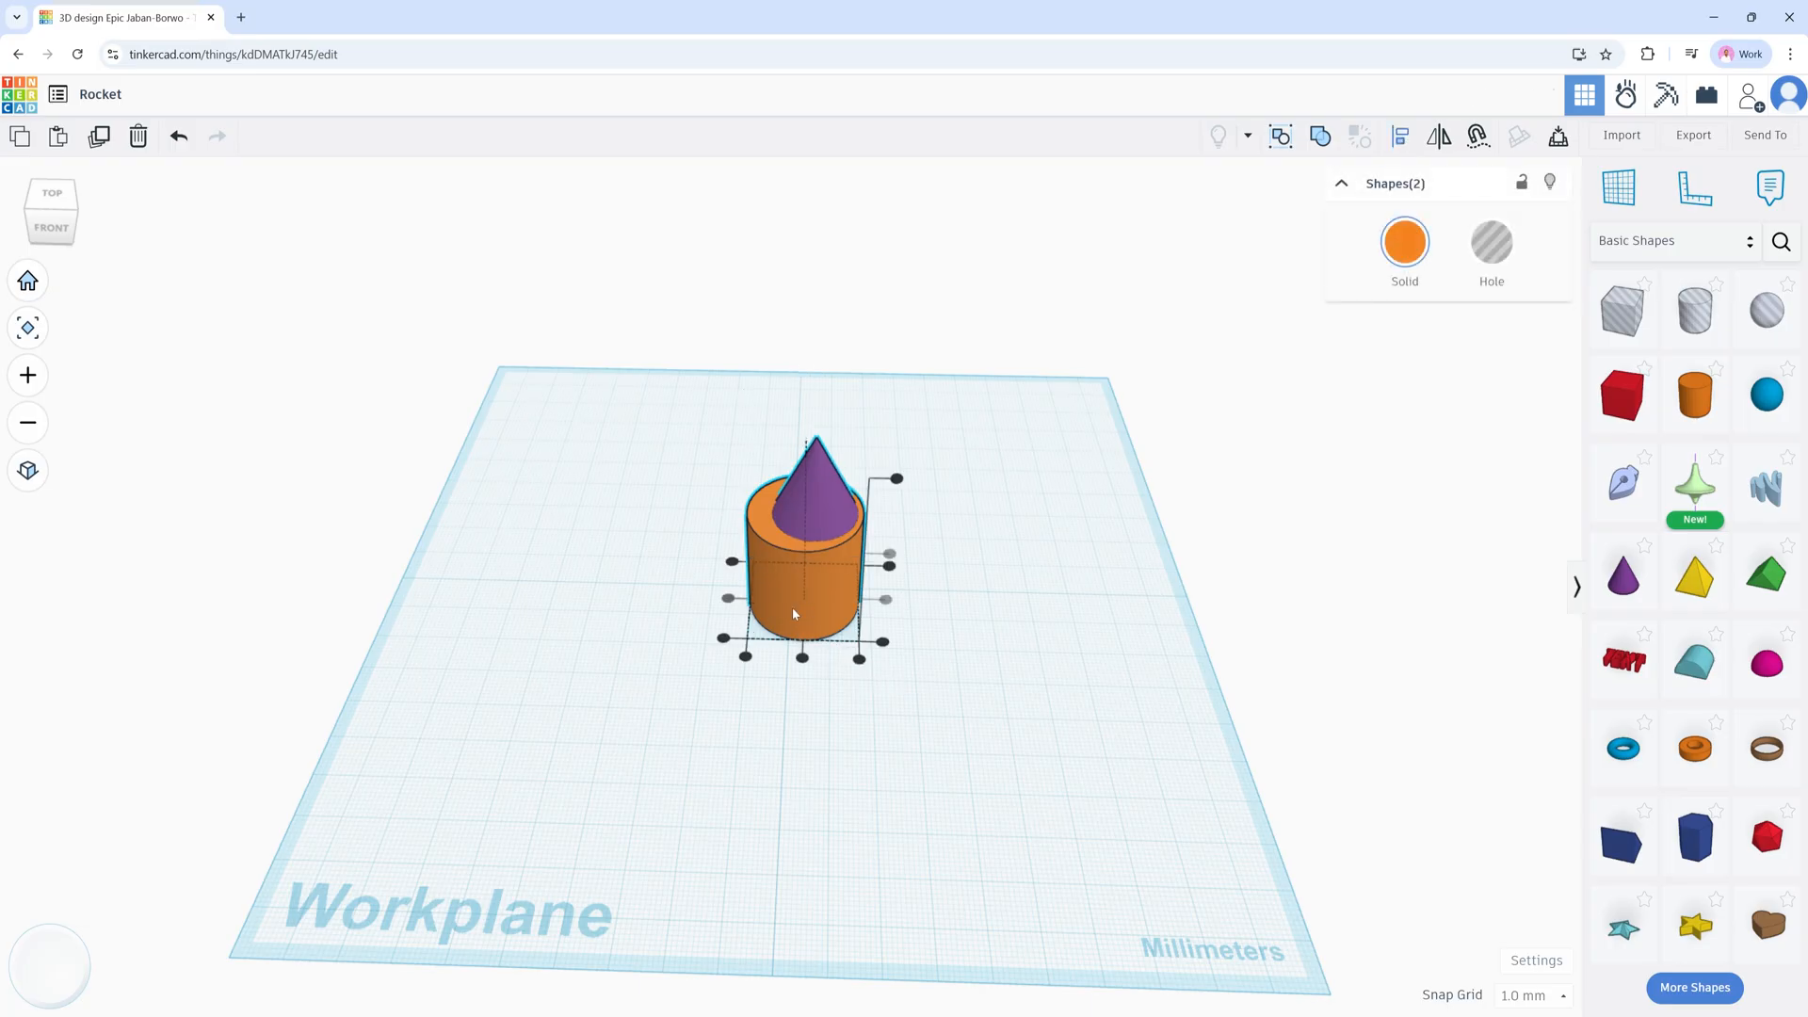
pyautogui.click(803, 659)
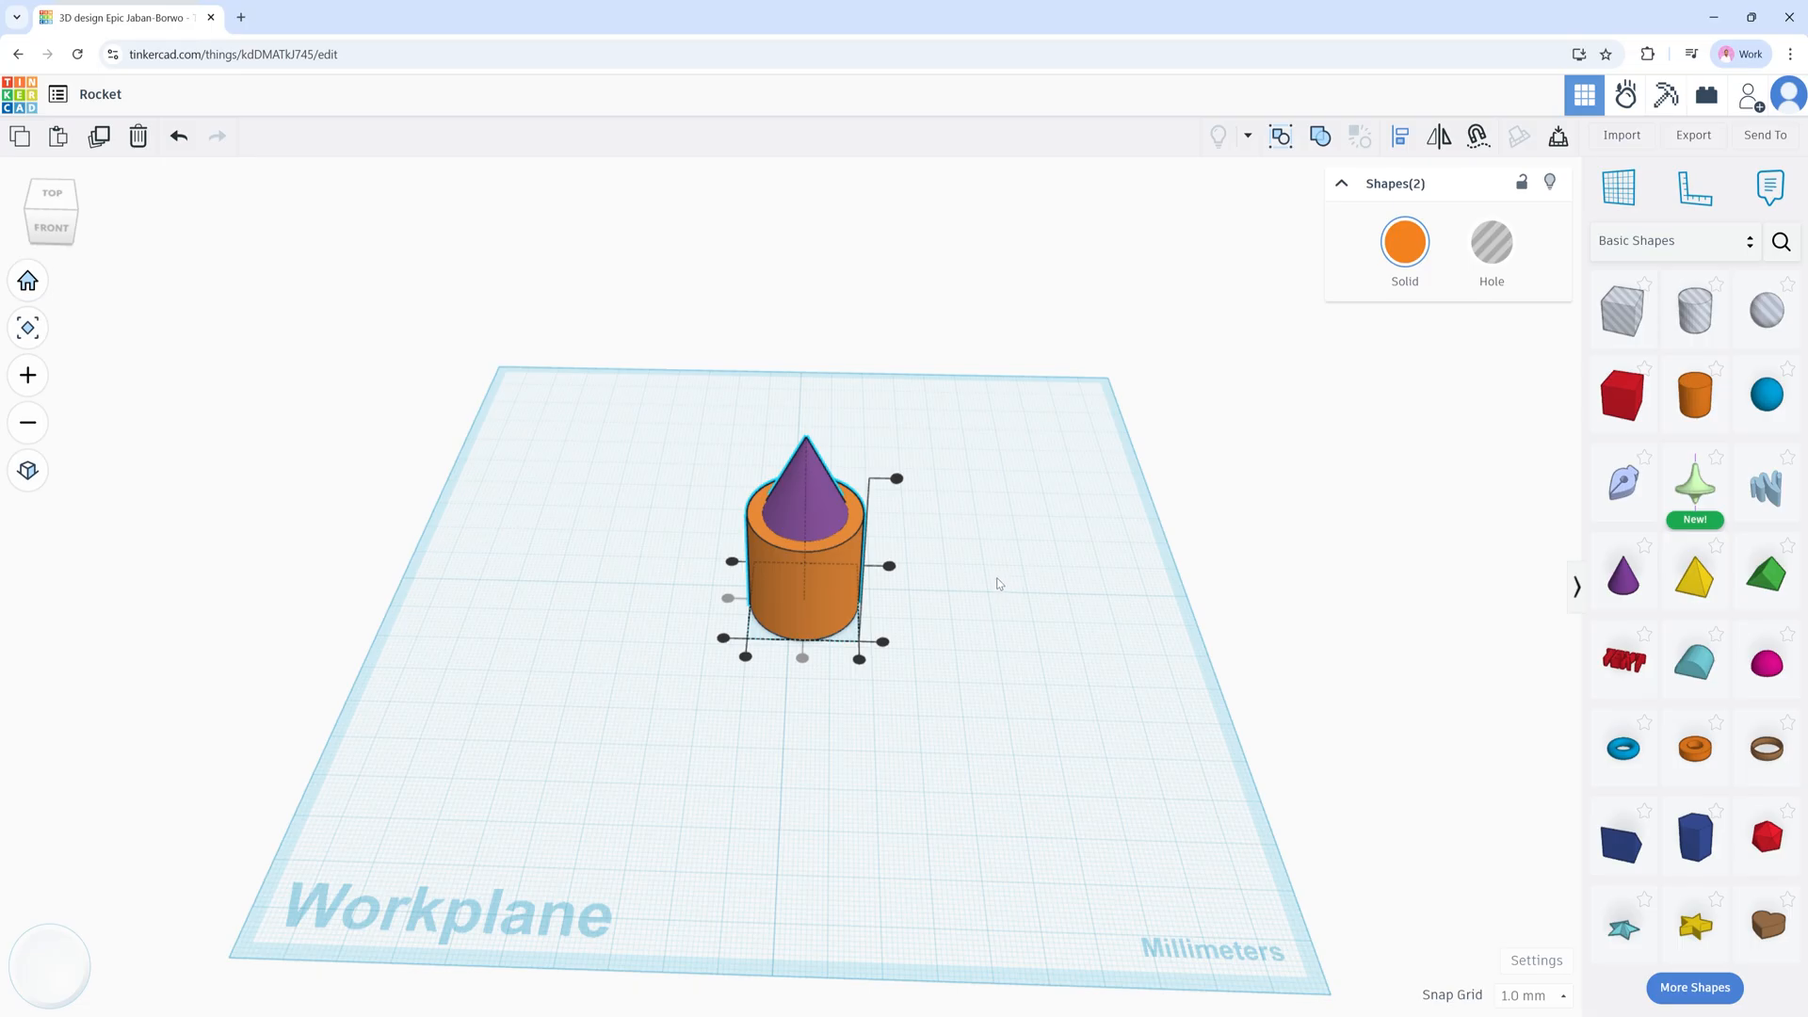
pyautogui.moveTo(996, 581)
pyautogui.mouseDown(button='right')
pyautogui.moveTo(962, 613)
pyautogui.moveTo(817, 623)
pyautogui.moveTo(982, 584)
pyautogui.mouseUp(button='right')
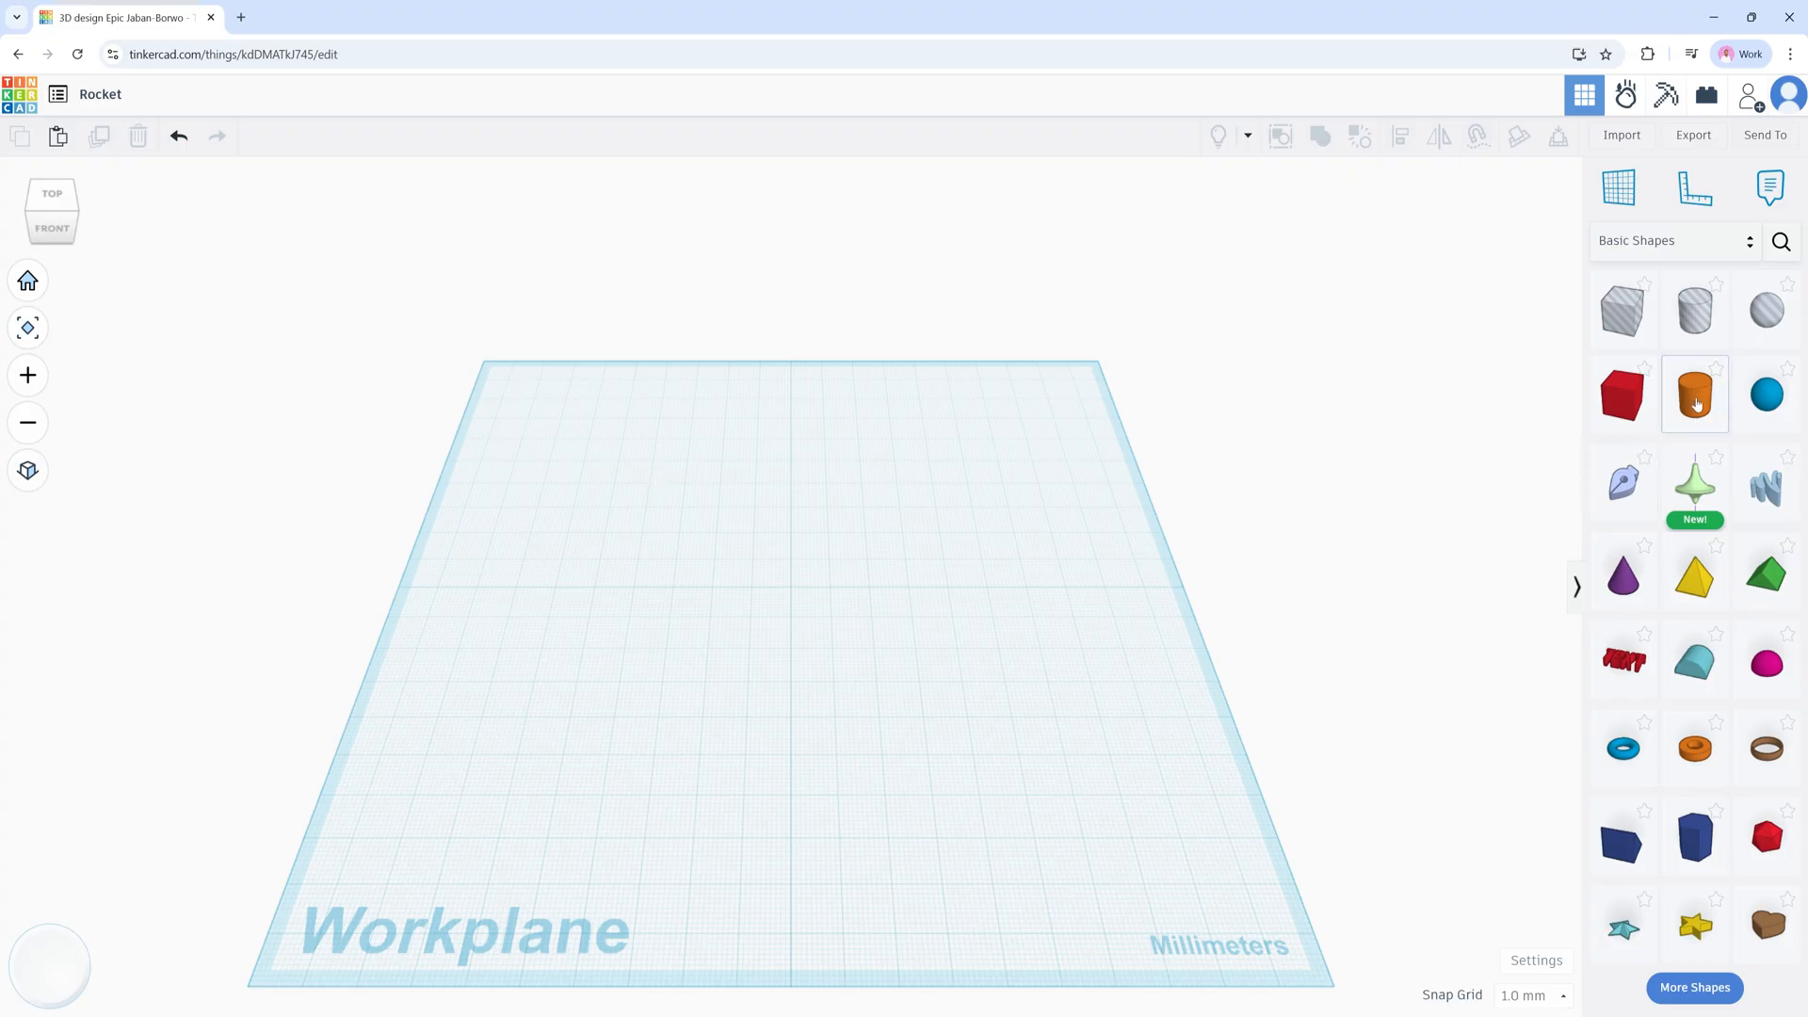
# Step: Place a new orange cylinder at the workplane centre and set its height to 90 mm
pyautogui.moveTo(1697, 405); pyautogui.dragTo(792, 595)
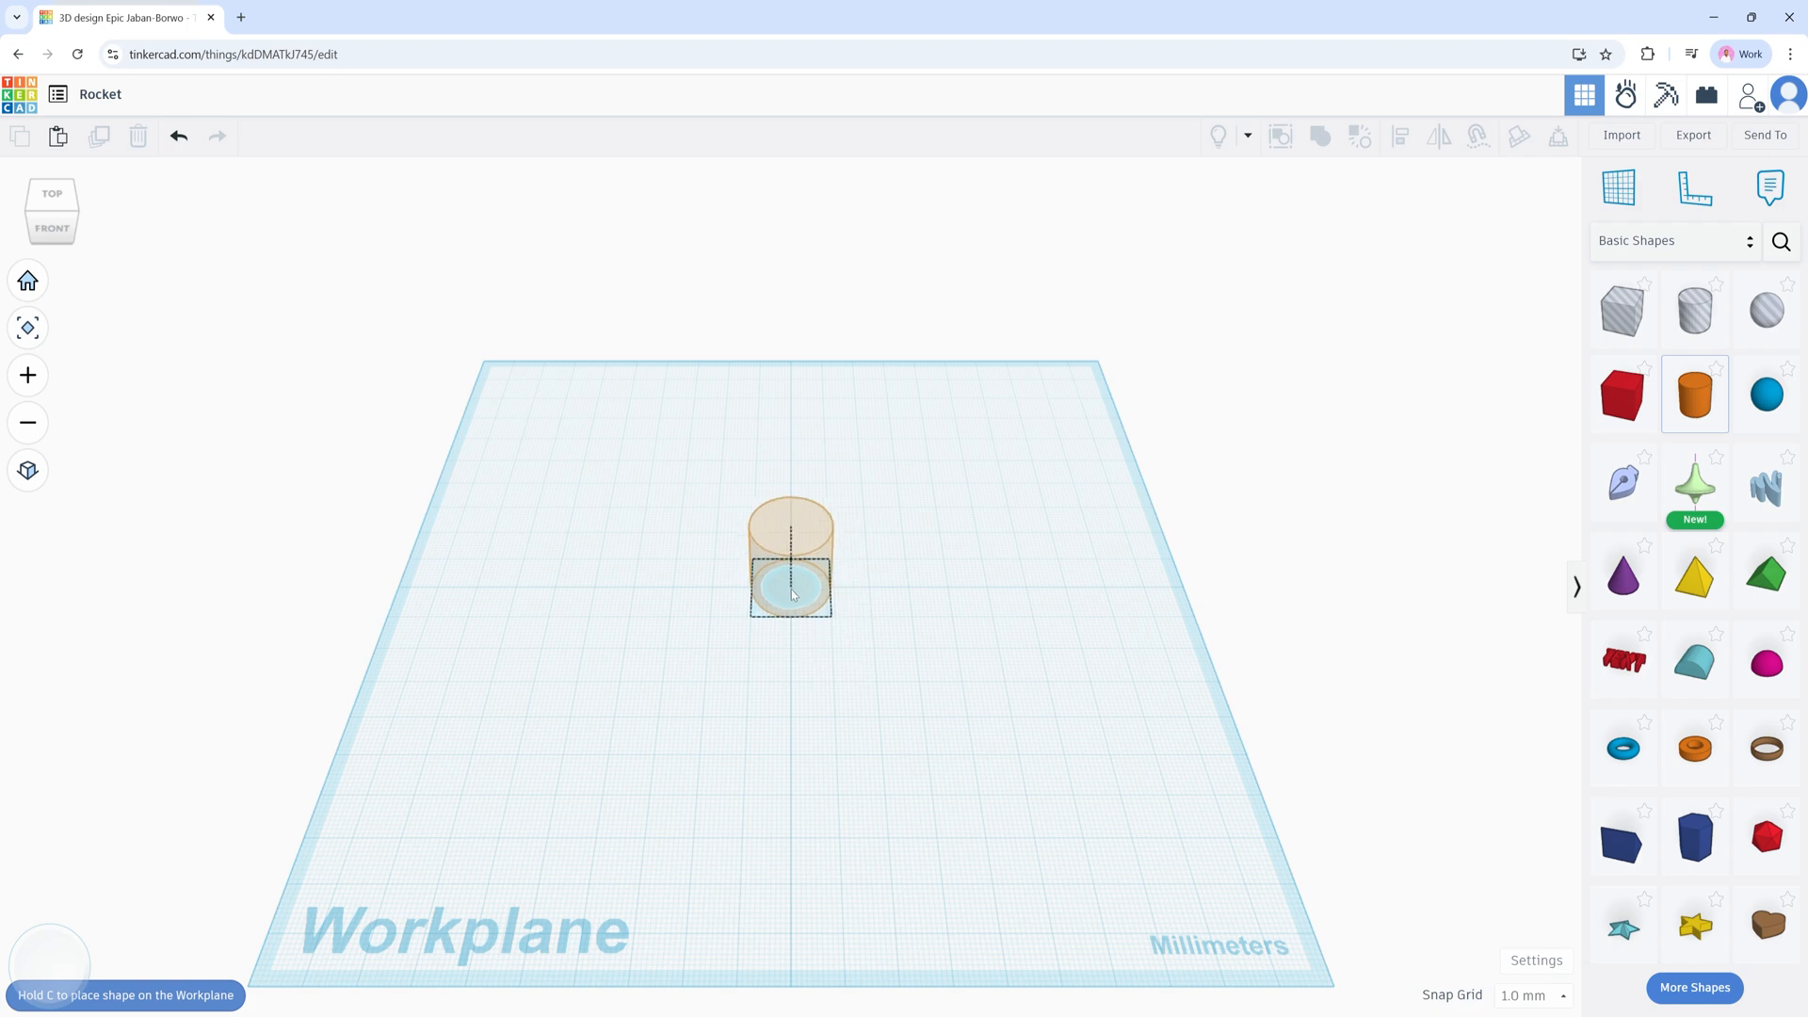
pyautogui.moveTo(793, 595); pyautogui.dragTo(793, 595)
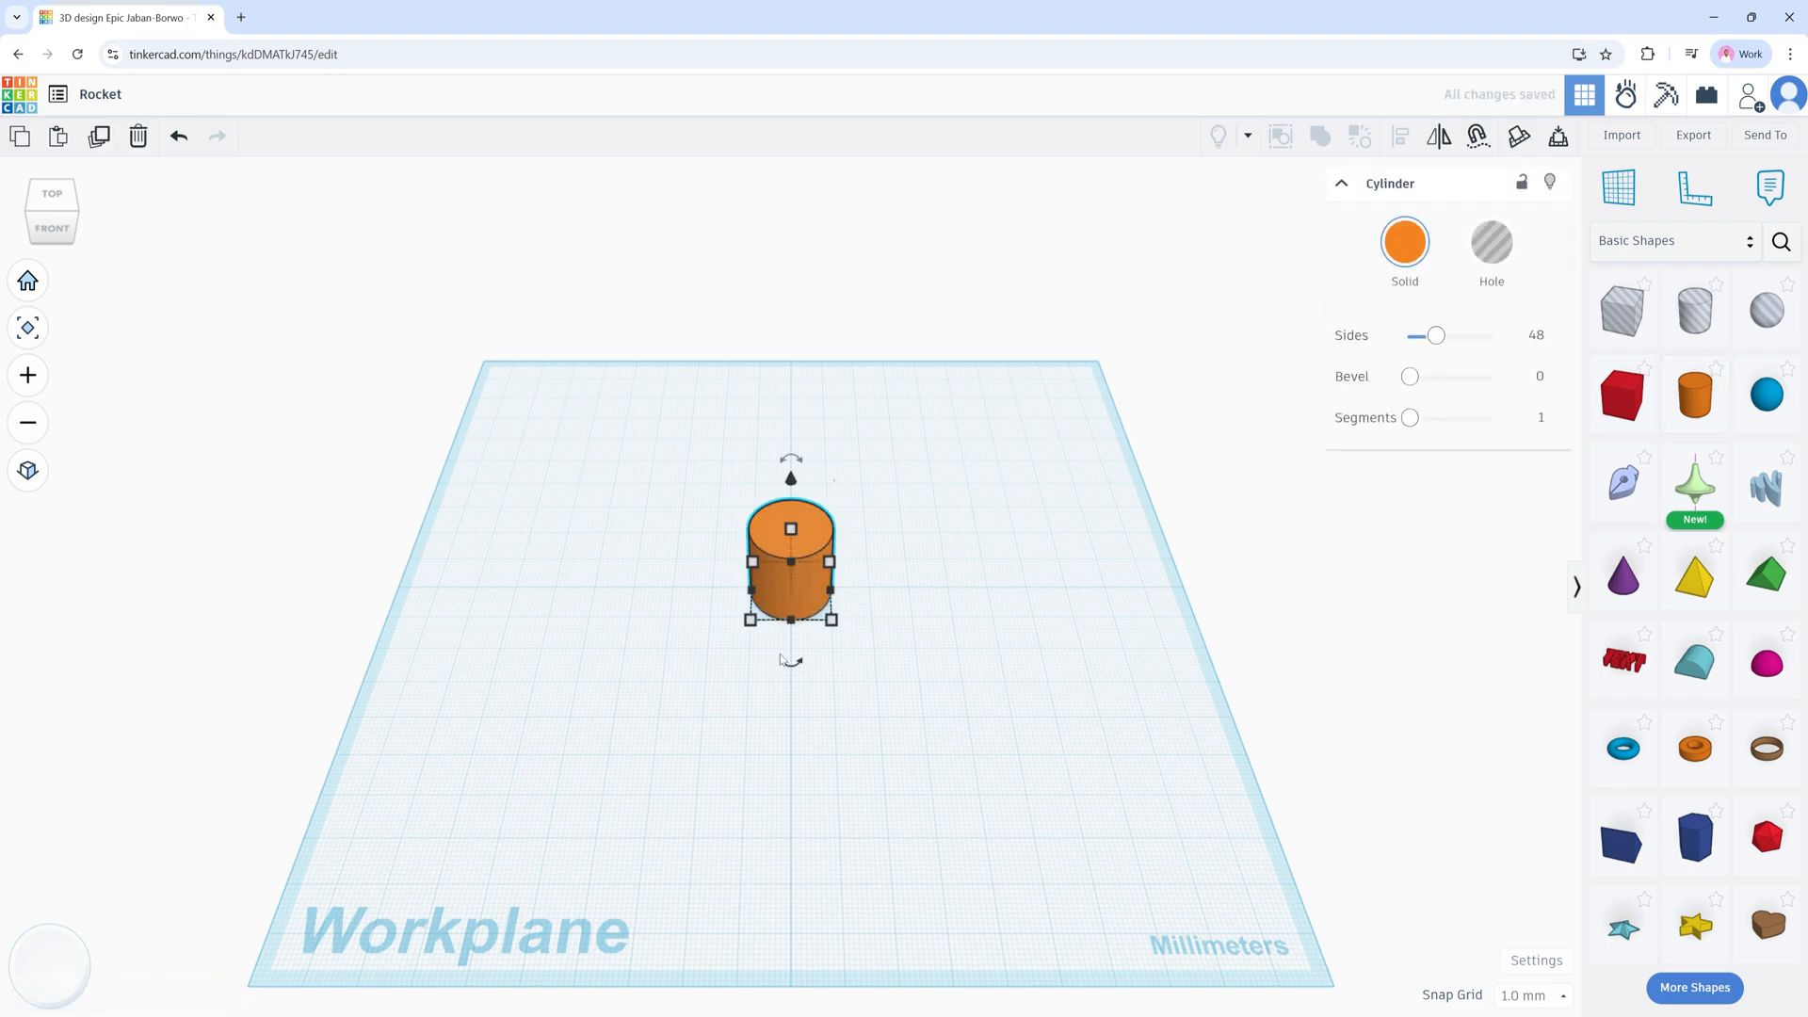
pyautogui.moveTo(791, 664)
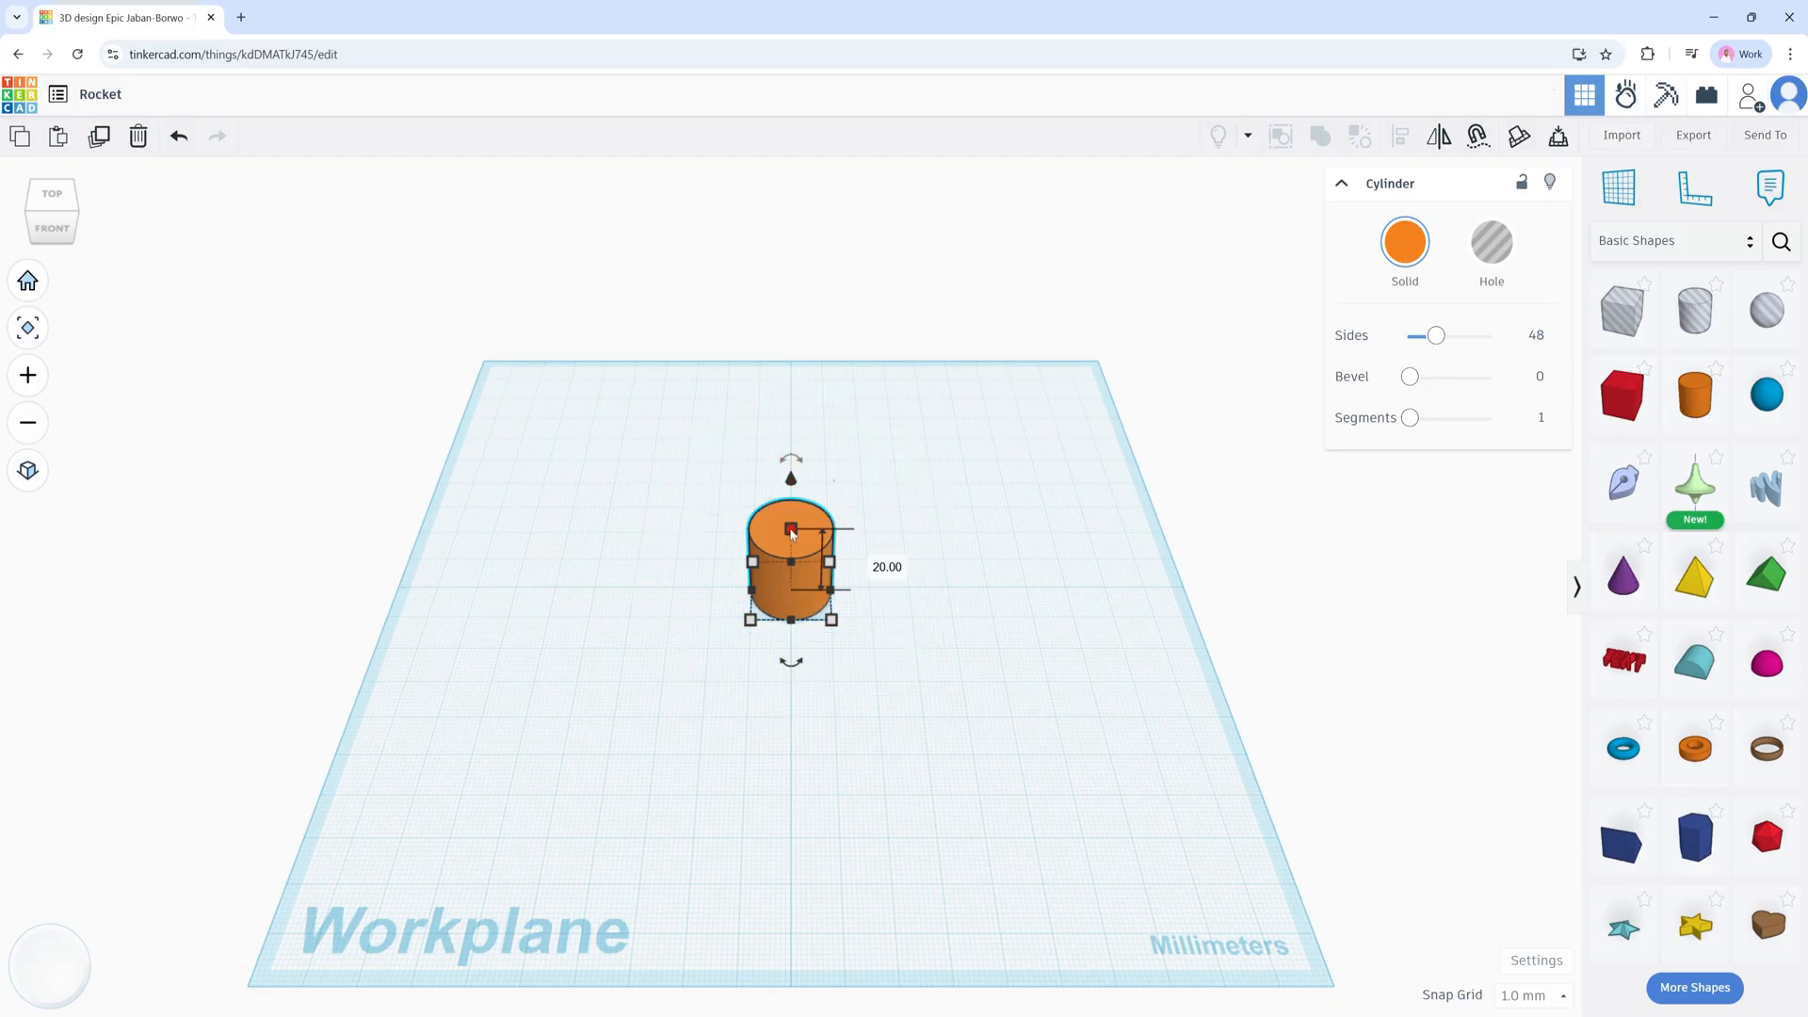
pyautogui.click(872, 561)
pyautogui.write('90')
pyautogui.press('Return')
pyautogui.click(964, 527)
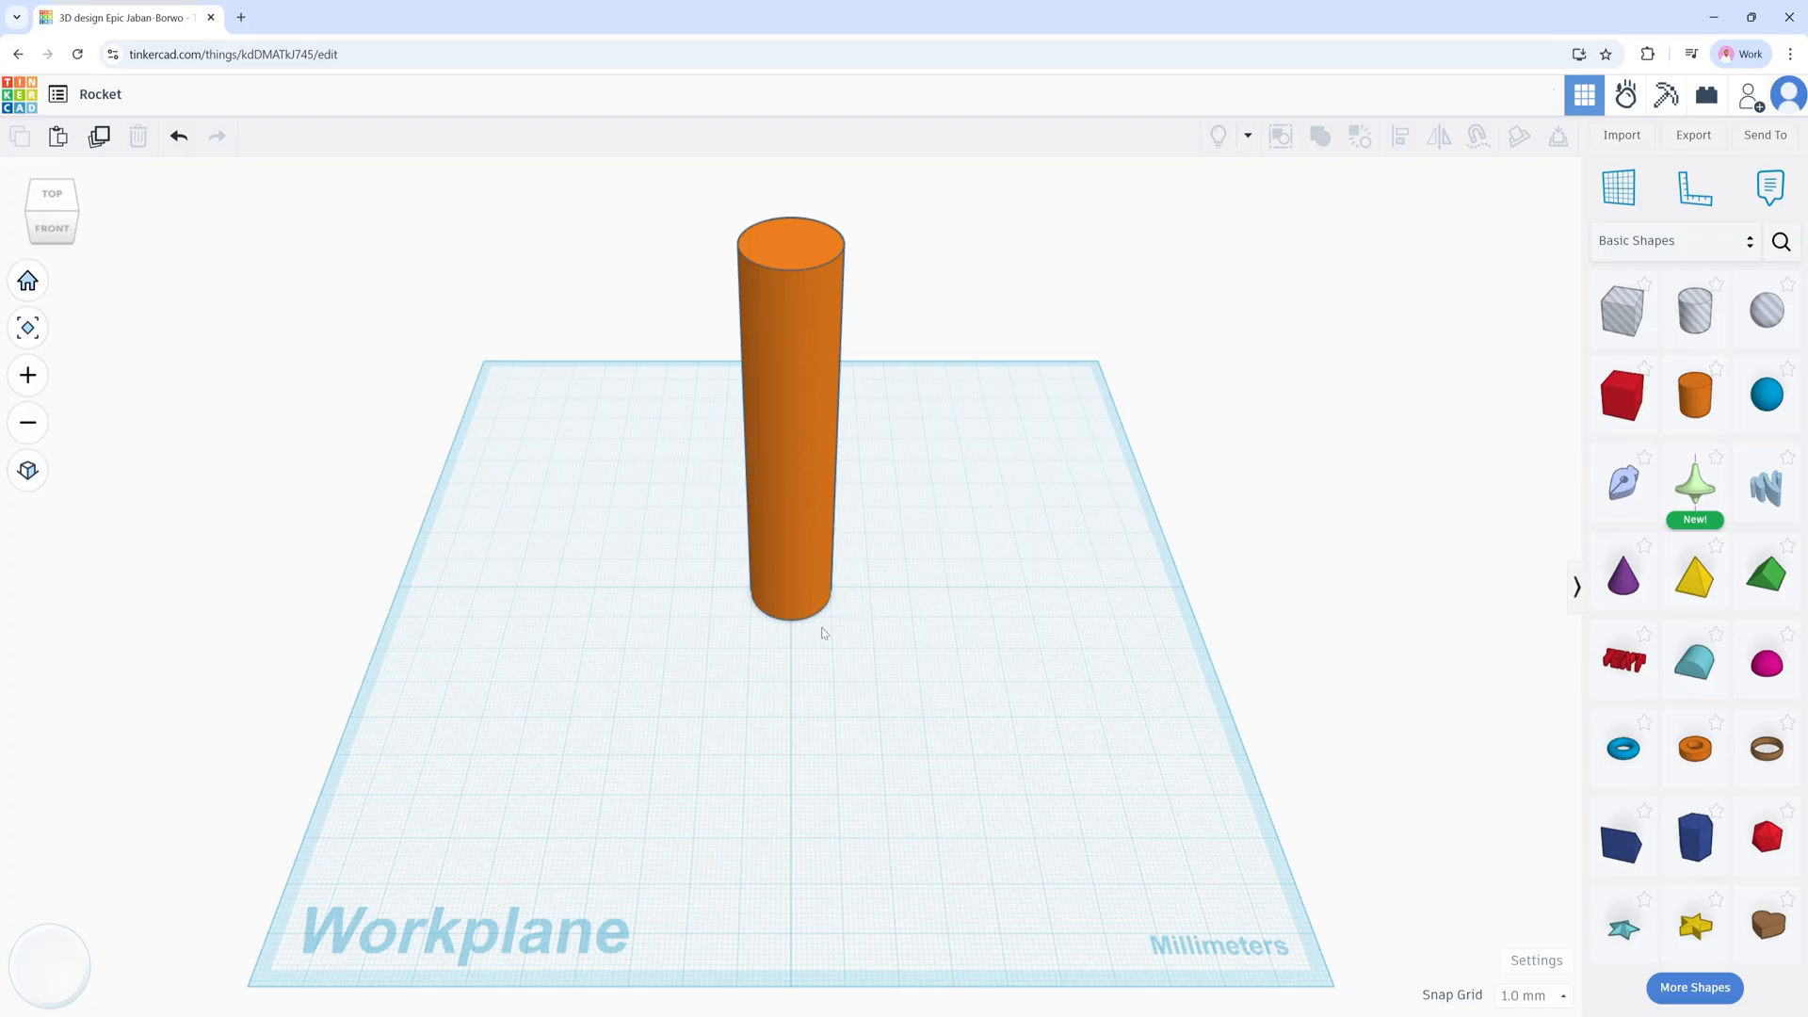
pyautogui.moveTo(851, 650); pyautogui.dragTo(837, 599, button='right')
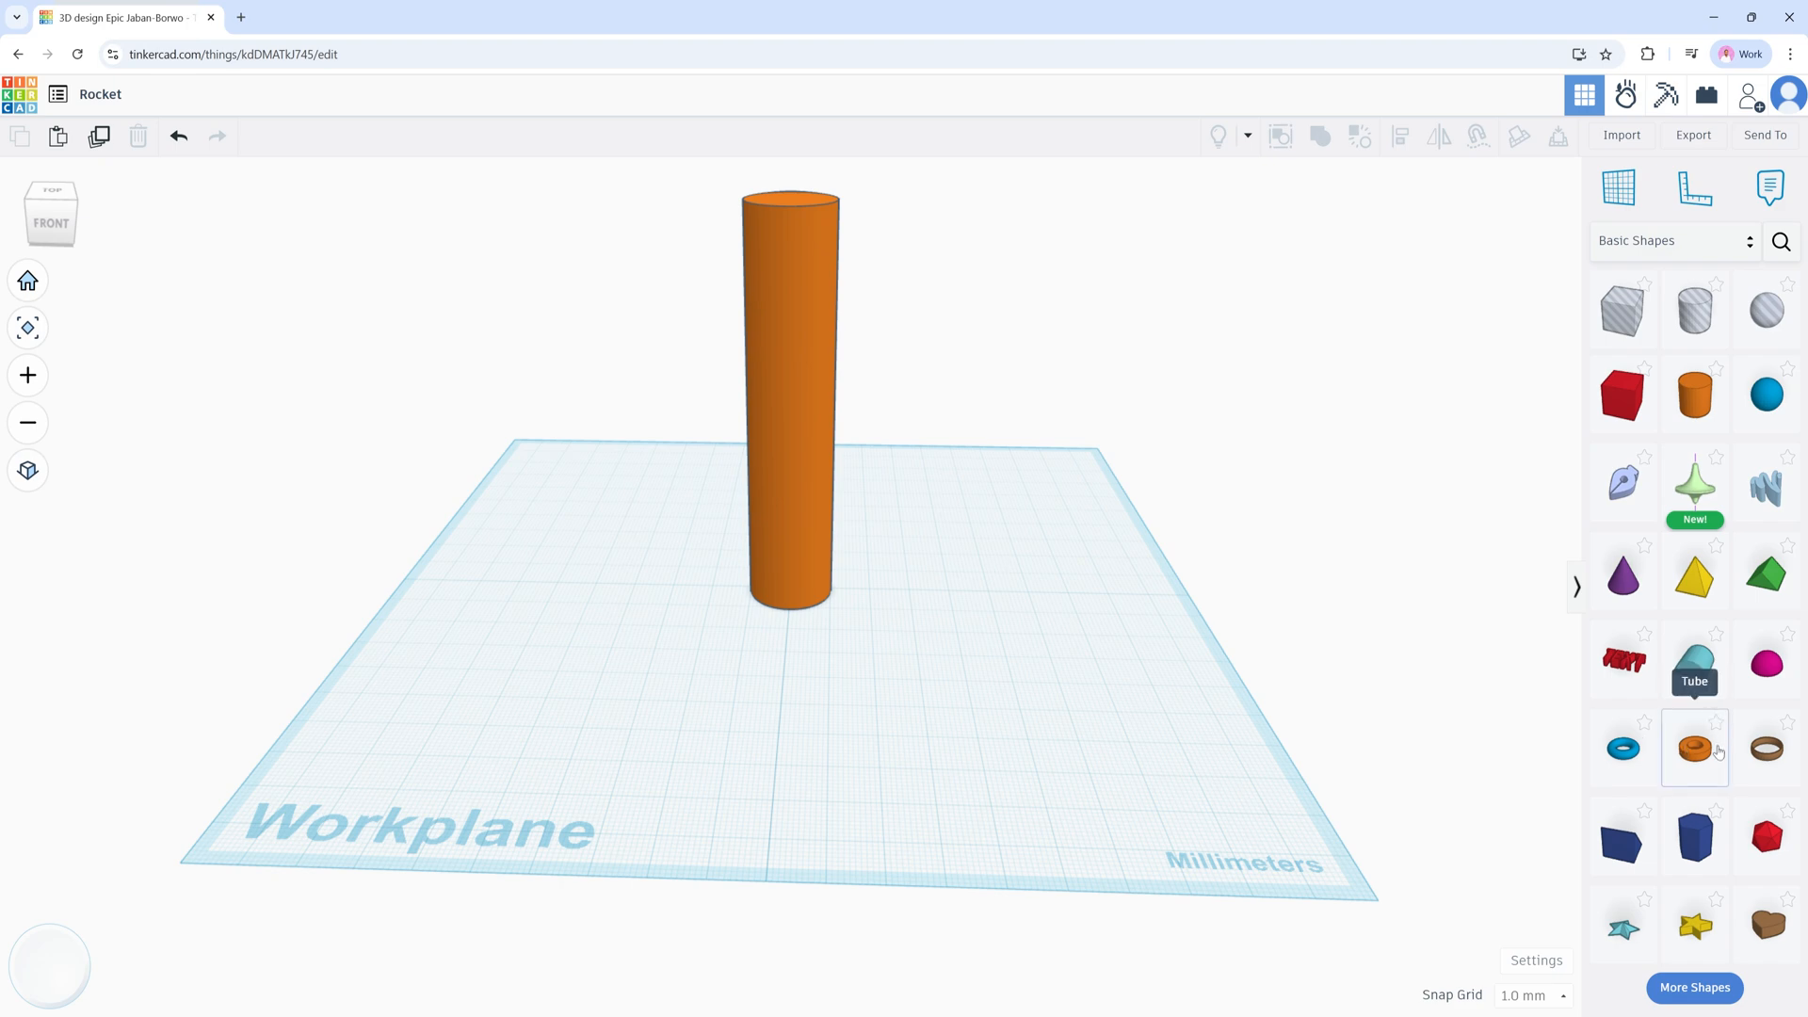
# Step: Expand the shape library with More Shapes and drag a Paraboloid into the scene
pyautogui.click(1696, 988)
pyautogui.scroll(-1, 1704, 847)
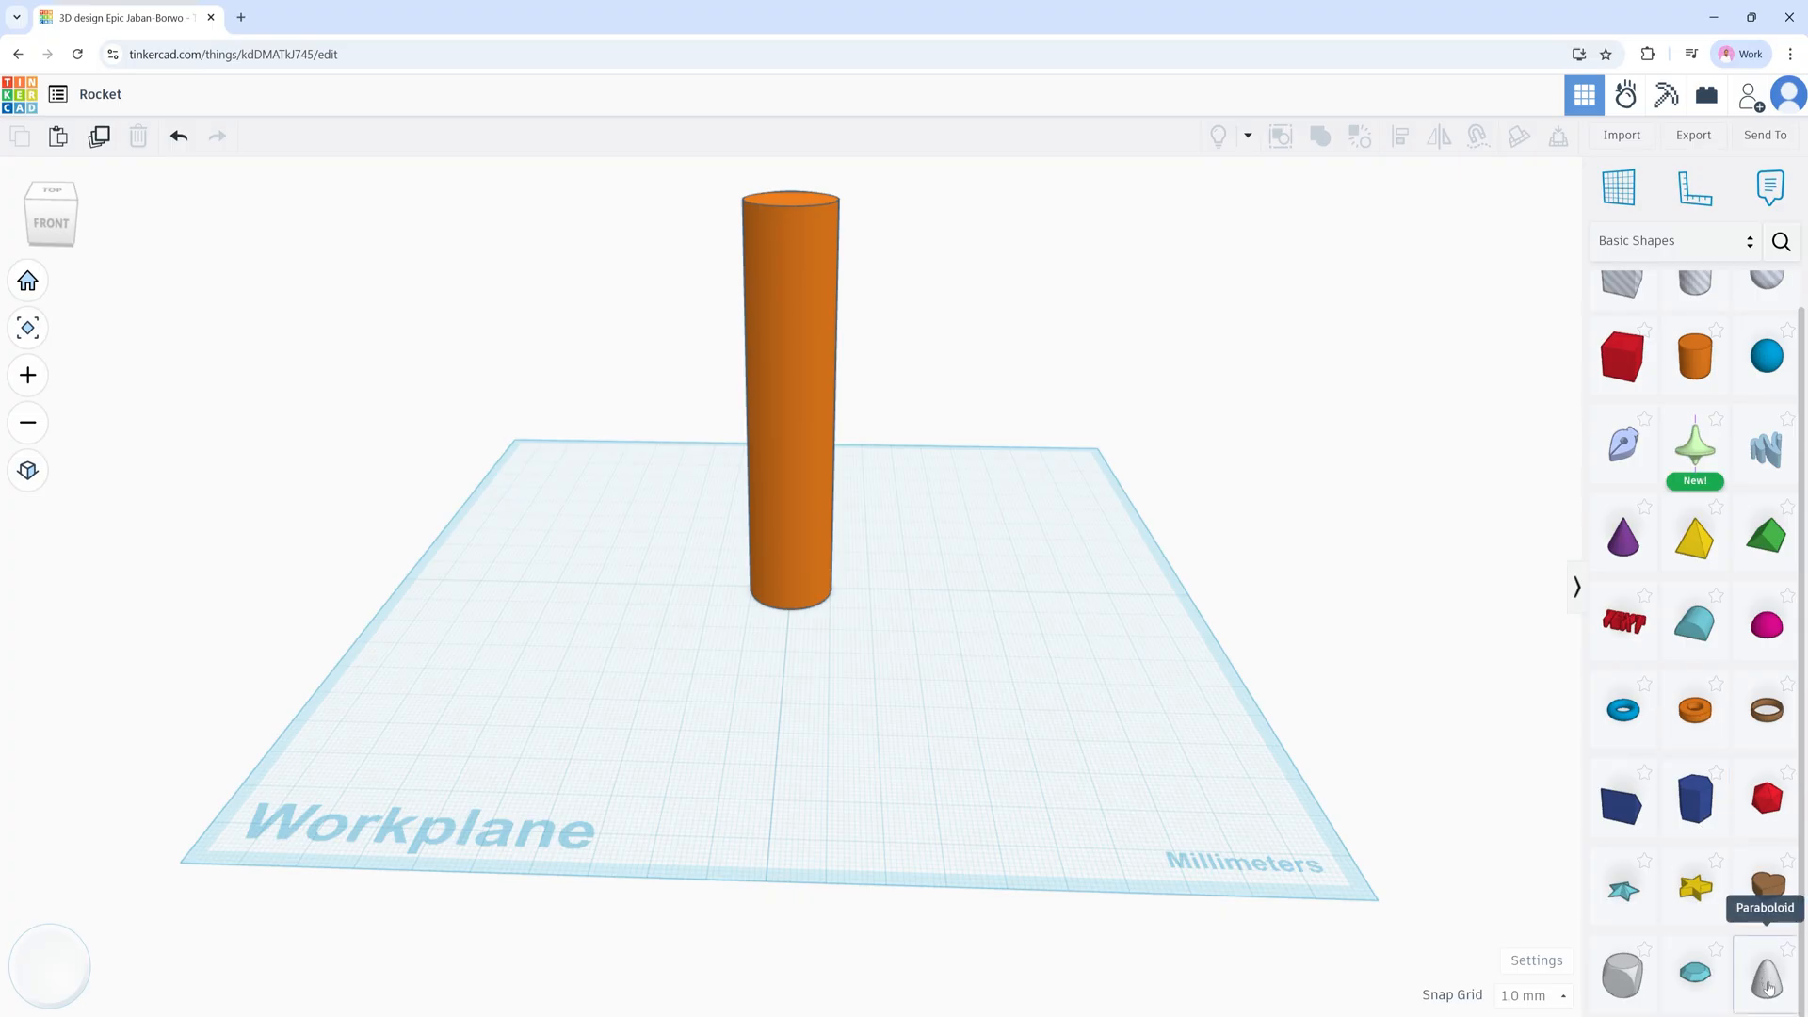
pyautogui.moveTo(1766, 979); pyautogui.dragTo(801, 202)
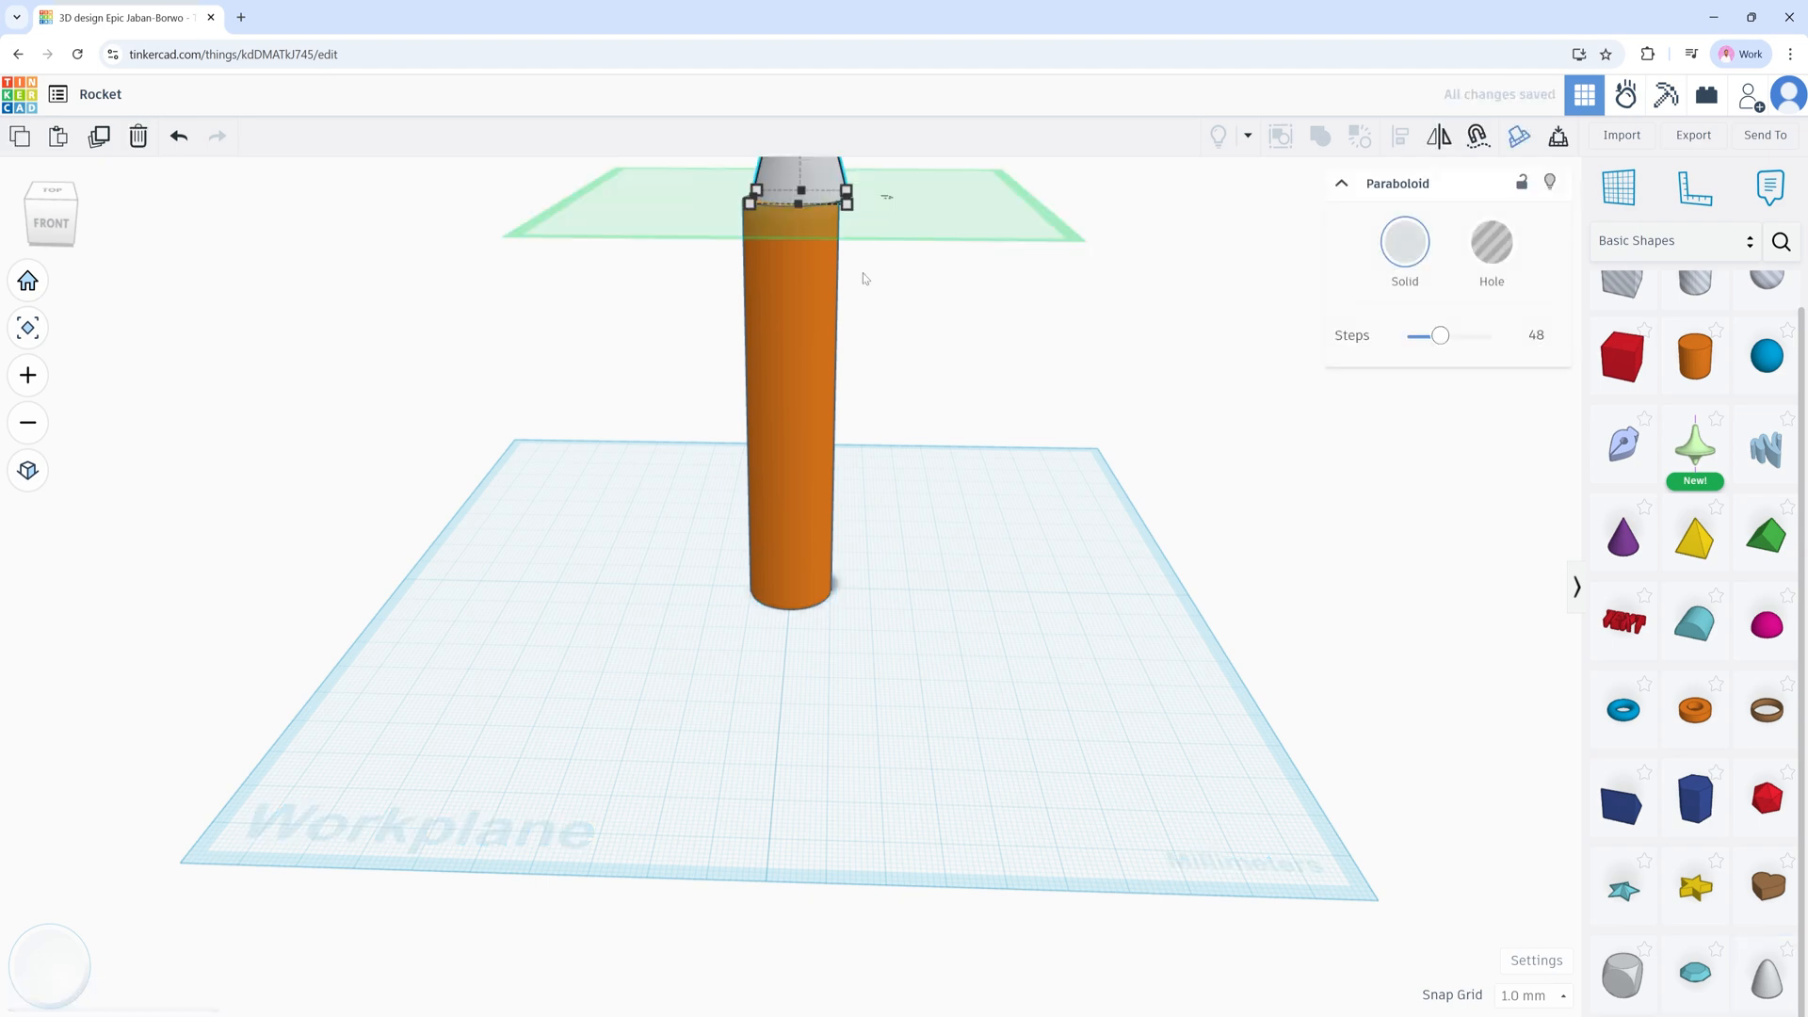
# Step: Seat the gray paraboloid nose on the cylinder, then select it together with the body
pyautogui.scroll(-1, 892, 299)
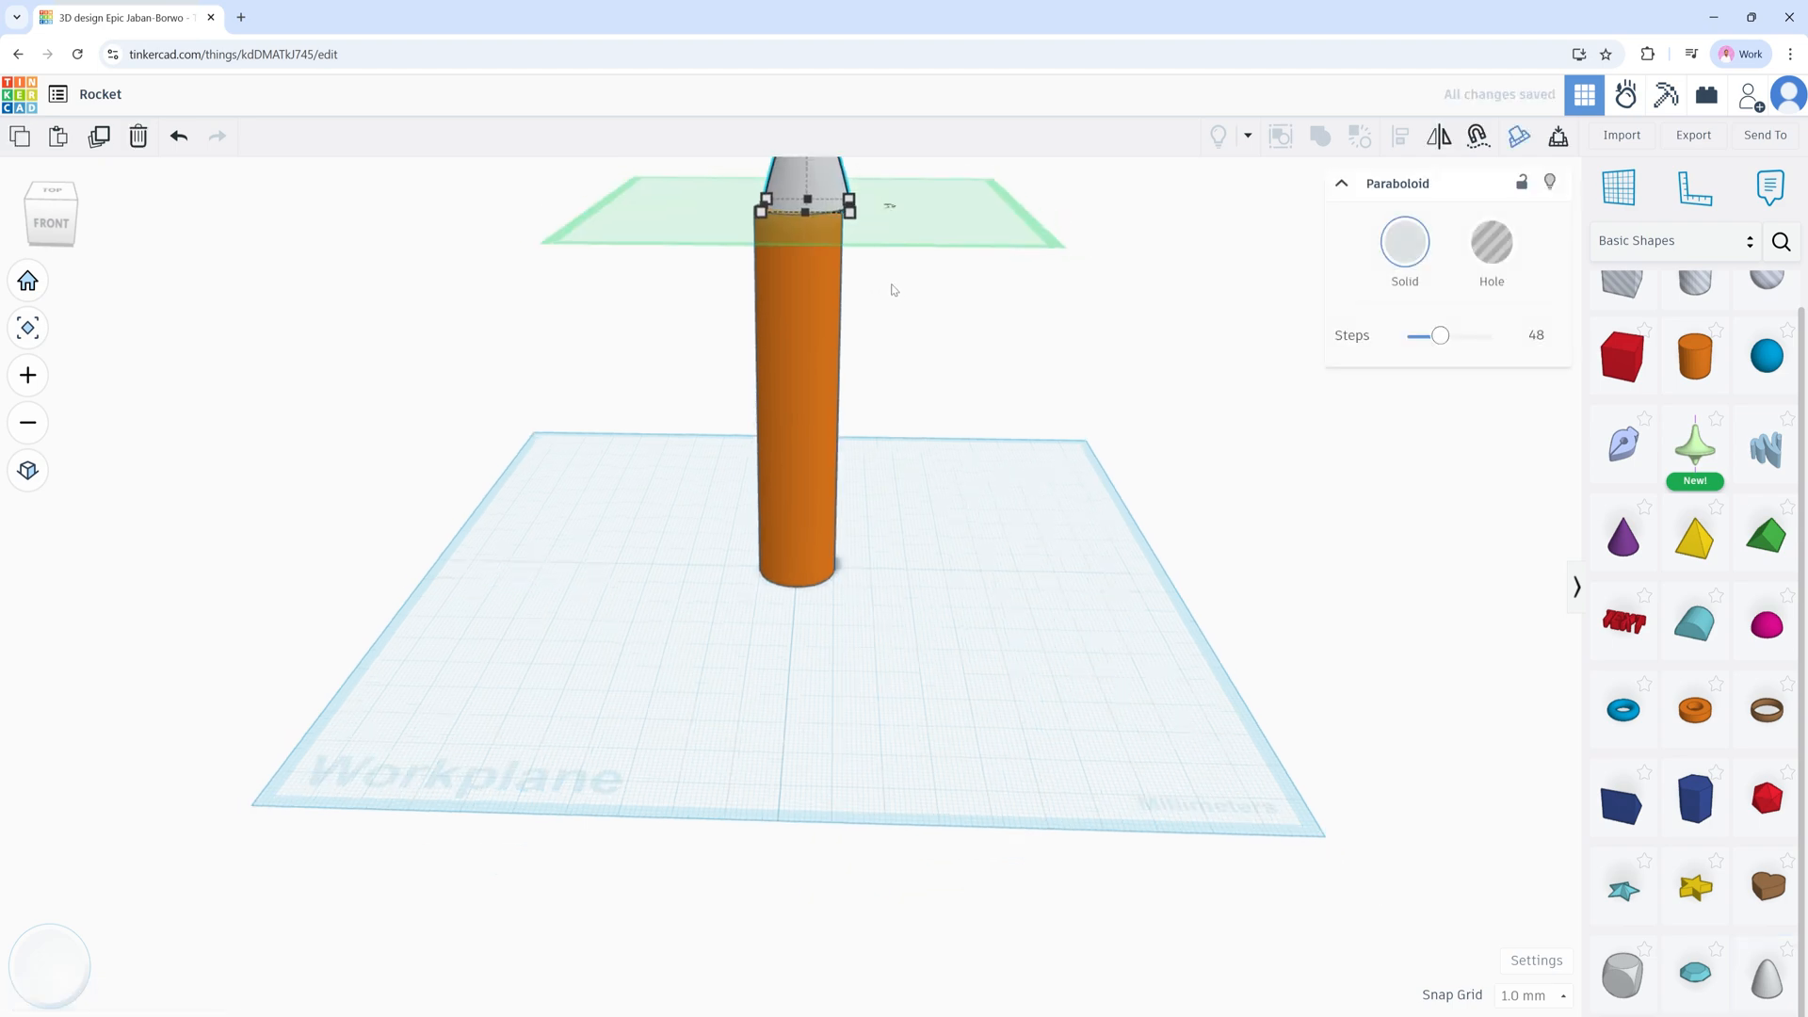
pyautogui.moveTo(891, 284); pyautogui.dragTo(901, 396, button='right')
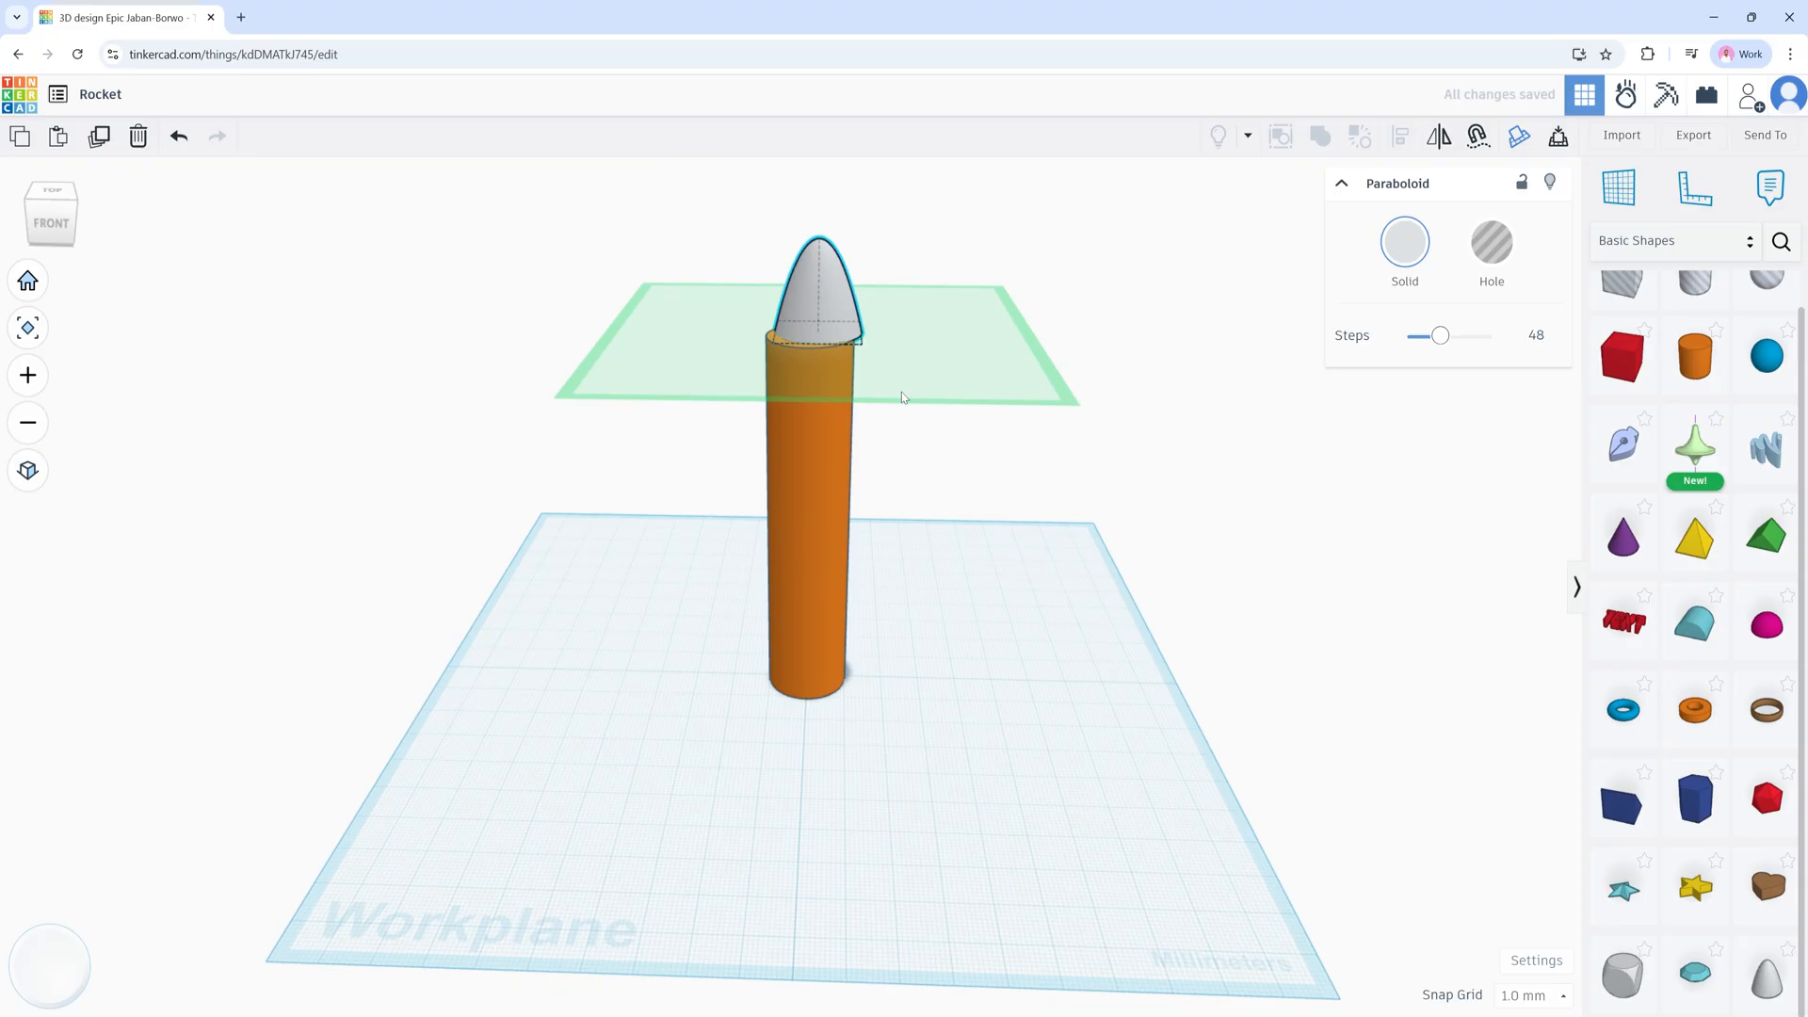
pyautogui.click(895, 443)
pyautogui.moveTo(712, 279); pyautogui.dragTo(877, 544)
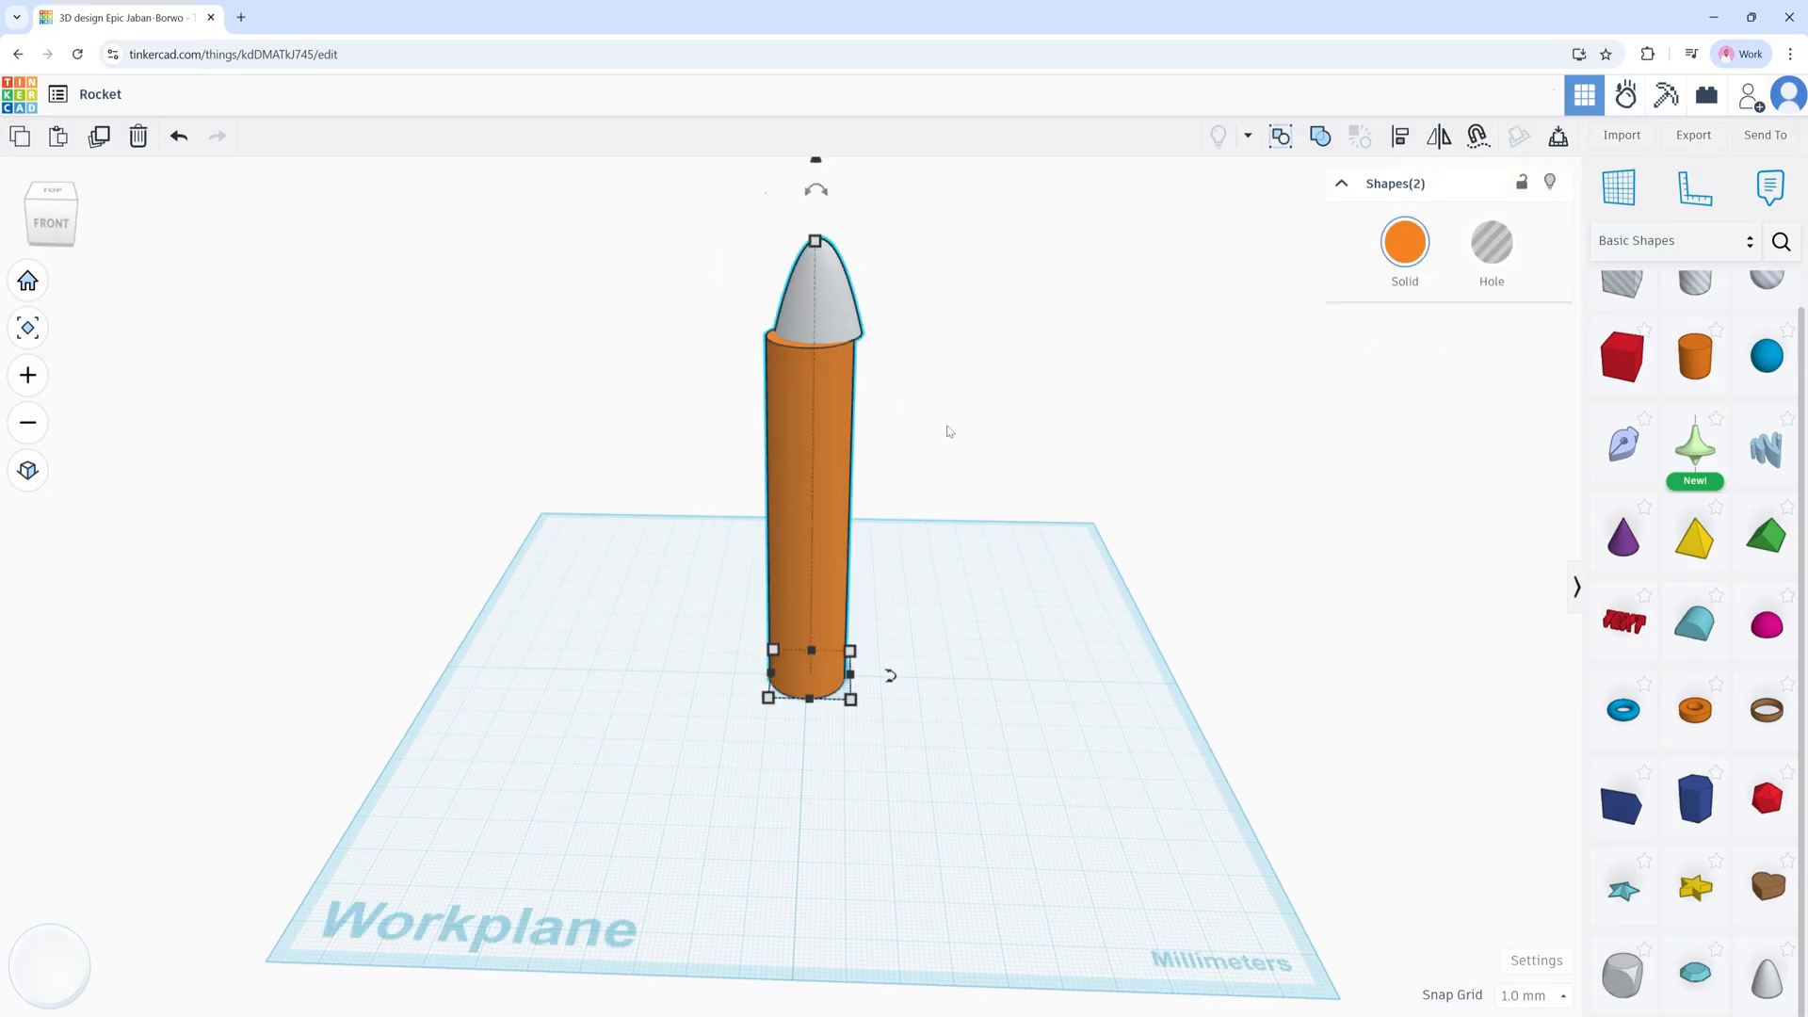
# Step: Centre the gray nose cone on the orange cylinder along both horizontal axes with Align
pyautogui.click(1400, 138)
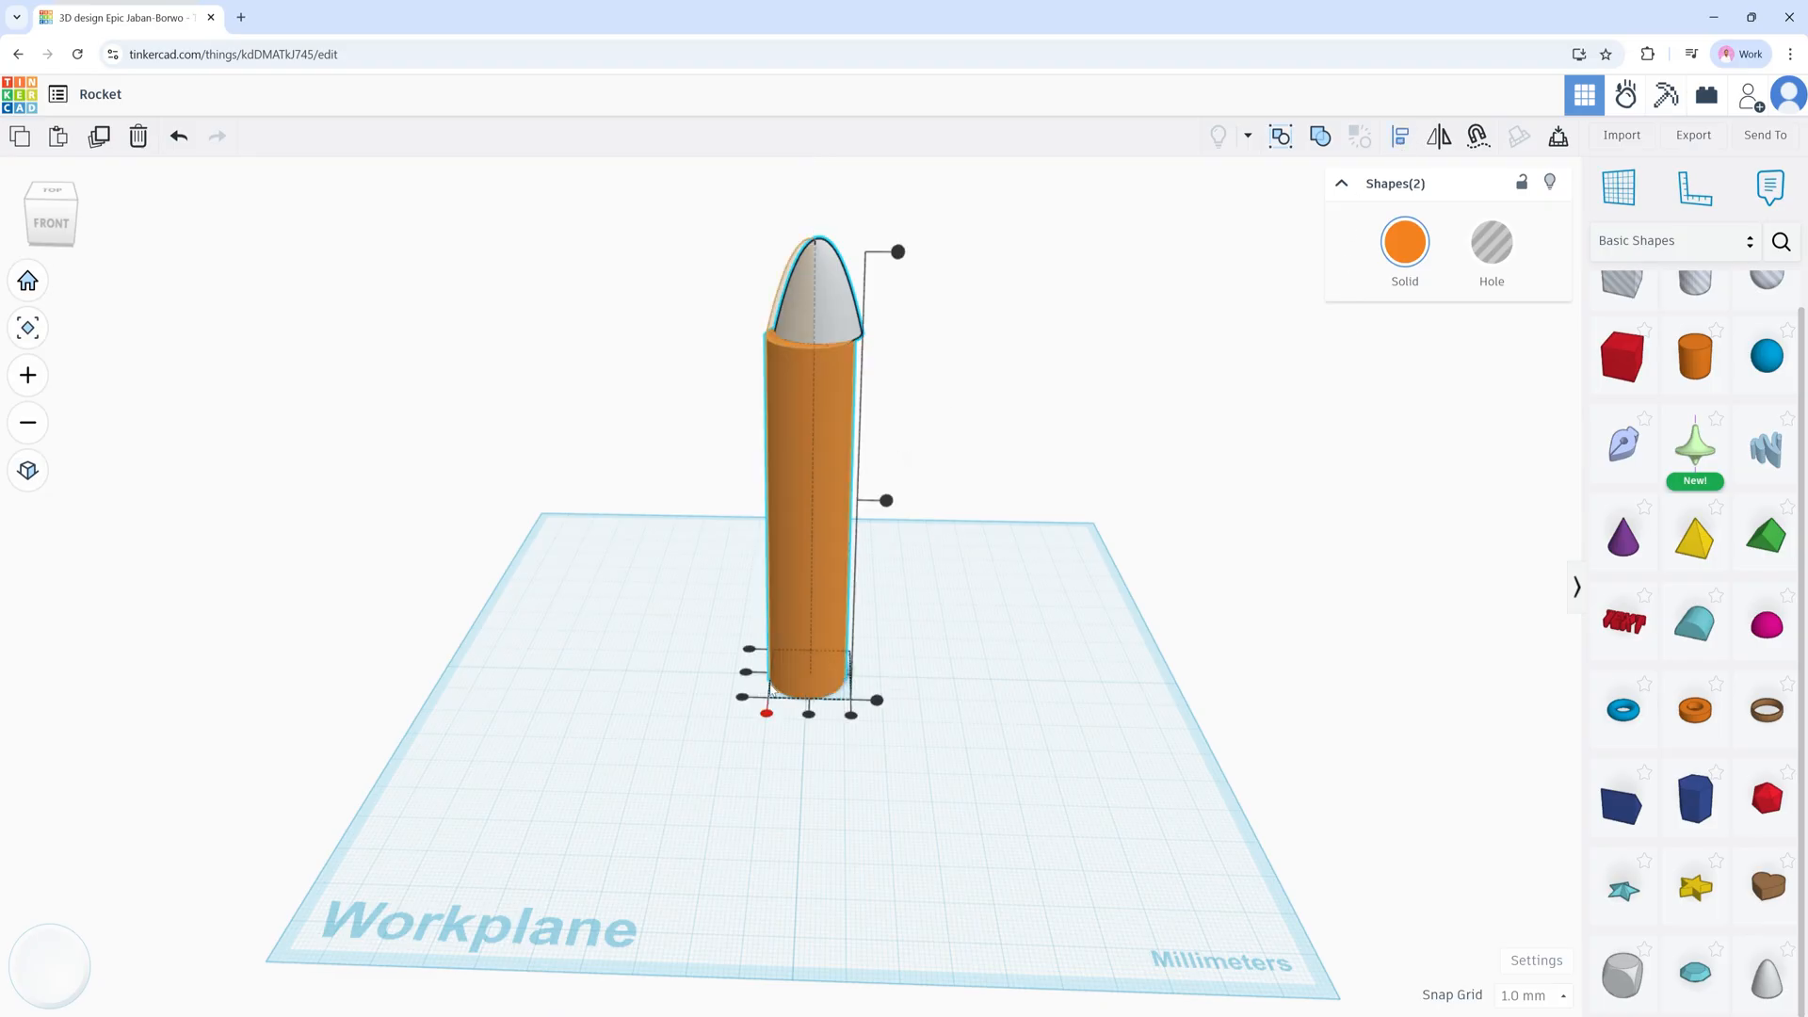
pyautogui.click(746, 674)
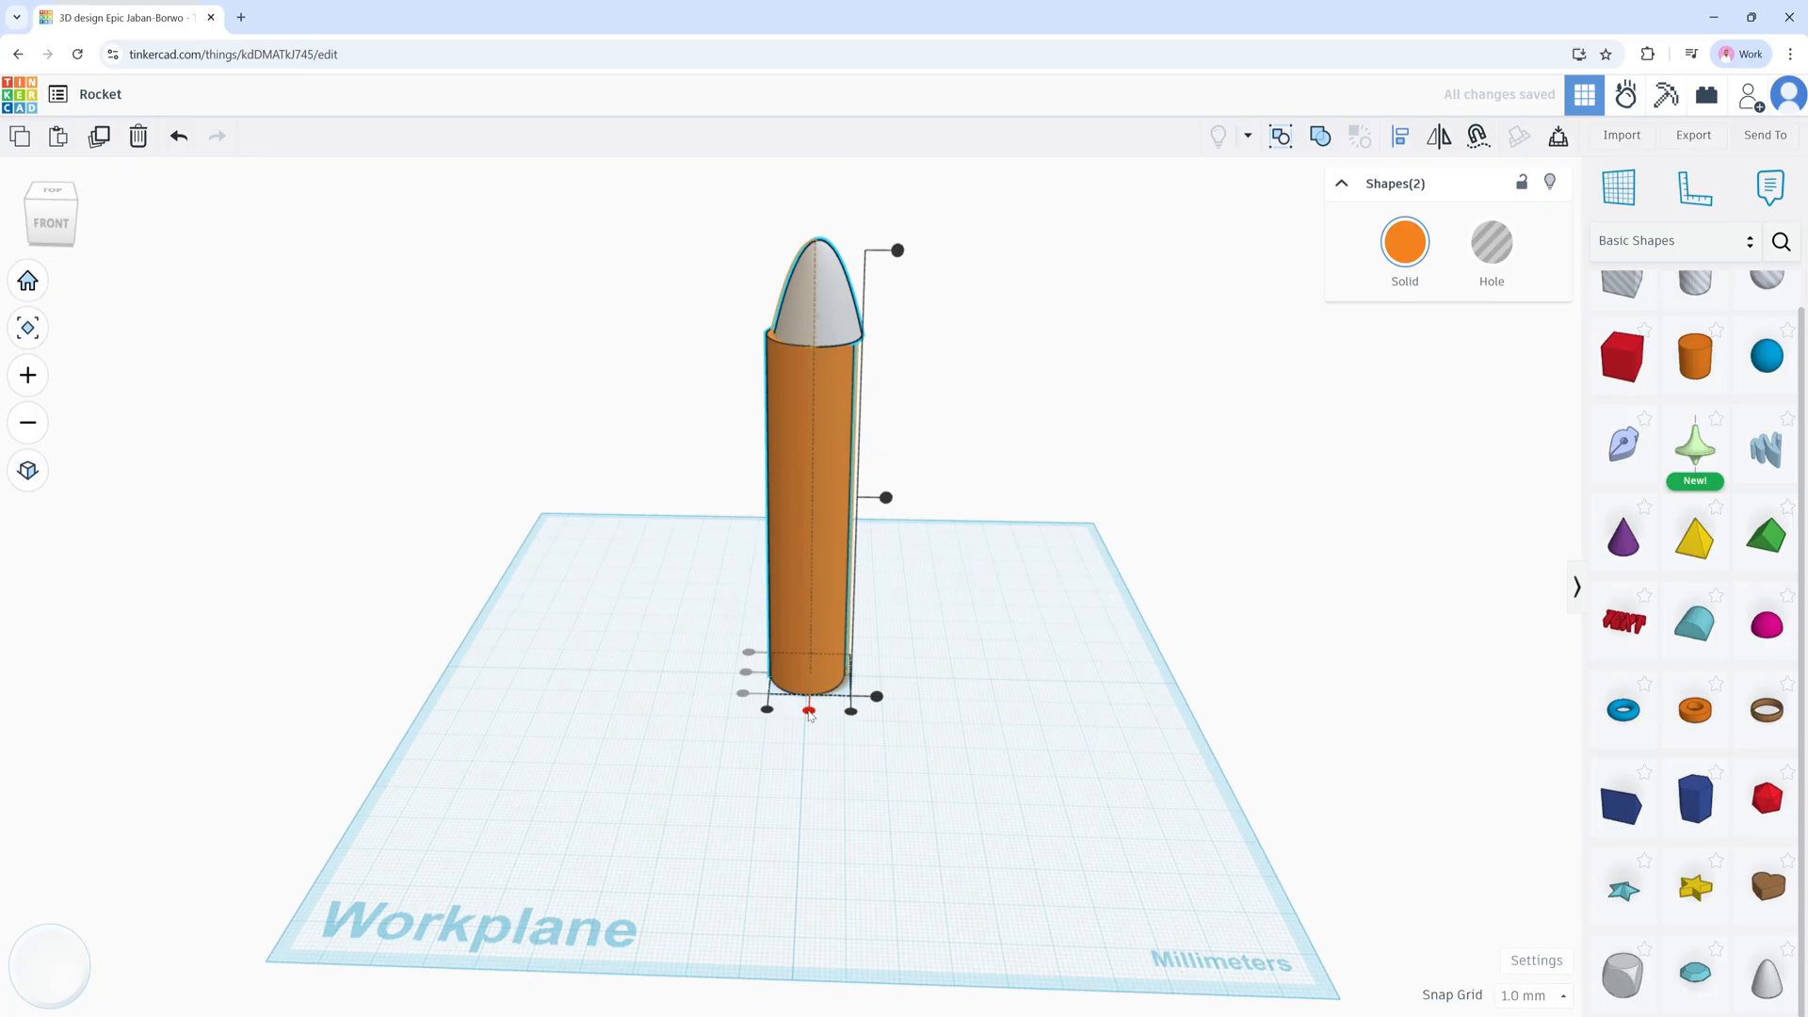
pyautogui.click(809, 711)
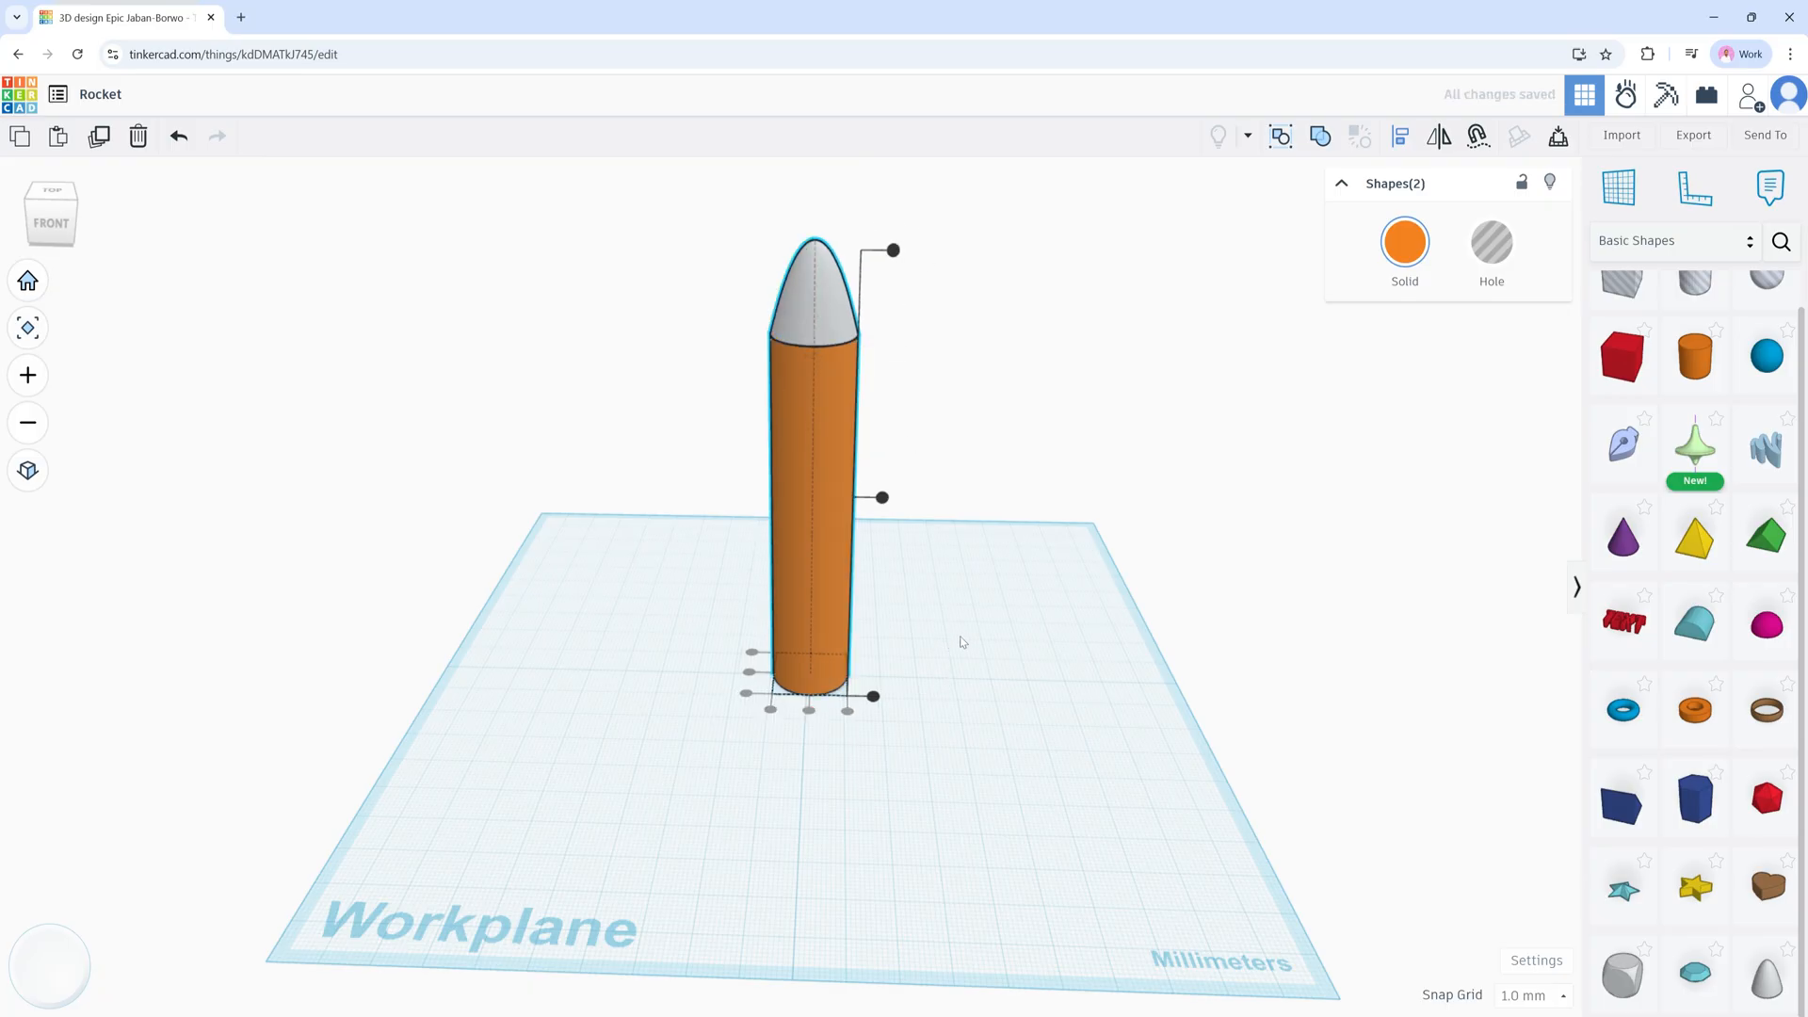
pyautogui.click(989, 579)
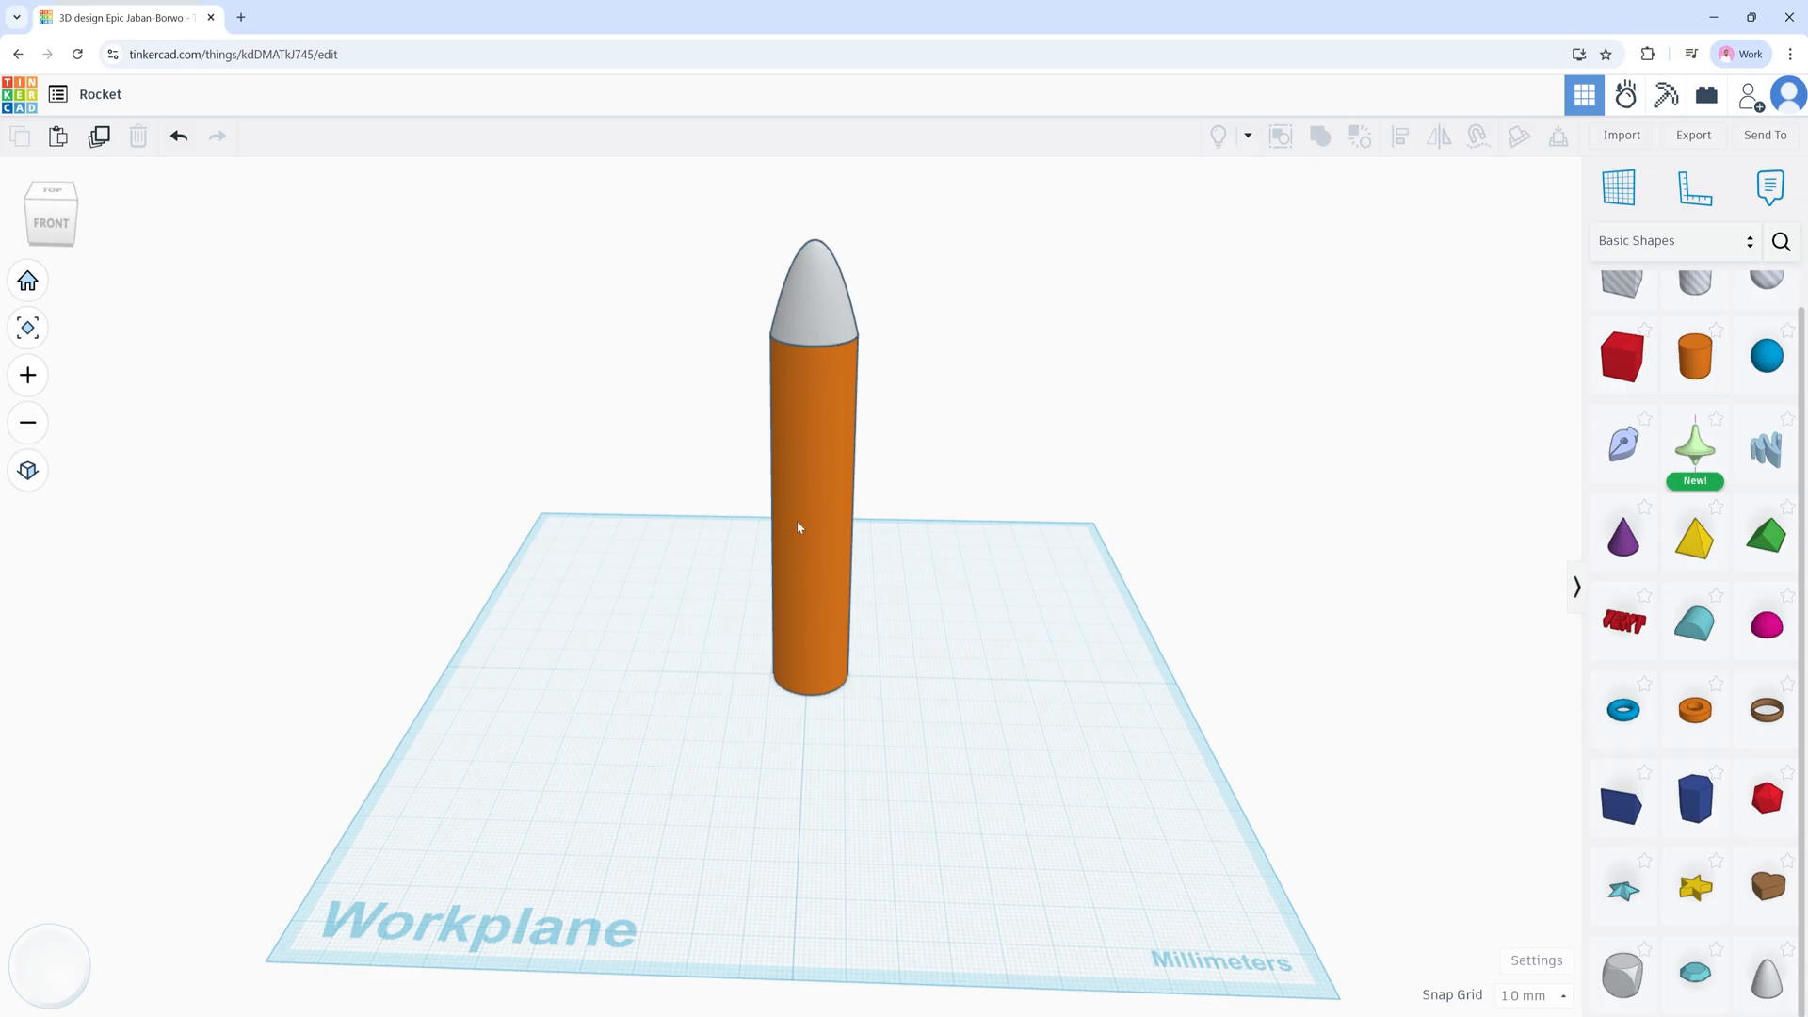
# Step: Place a Roof shape beside the rocket and rotate it -67.5° into a fin-like wedge
pyautogui.moveTo(799, 561); pyautogui.dragTo(1053, 822, button='right')
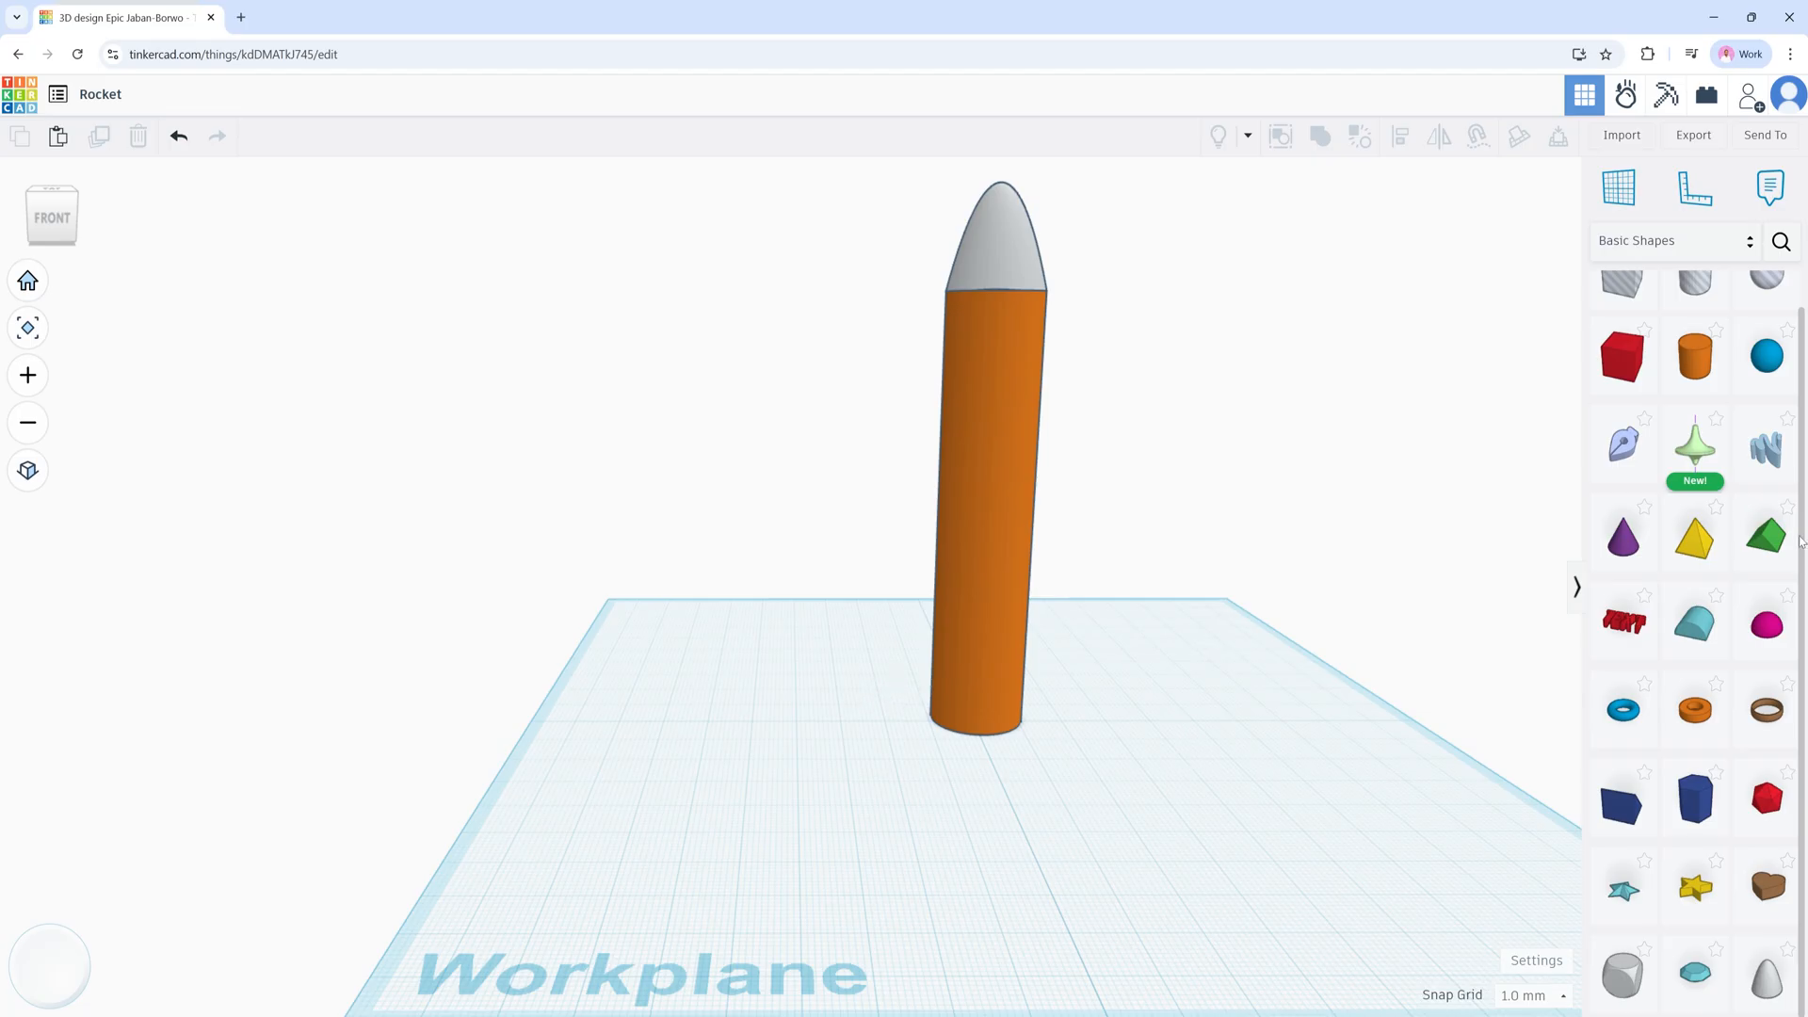
pyautogui.moveTo(1777, 548); pyautogui.dragTo(836, 713)
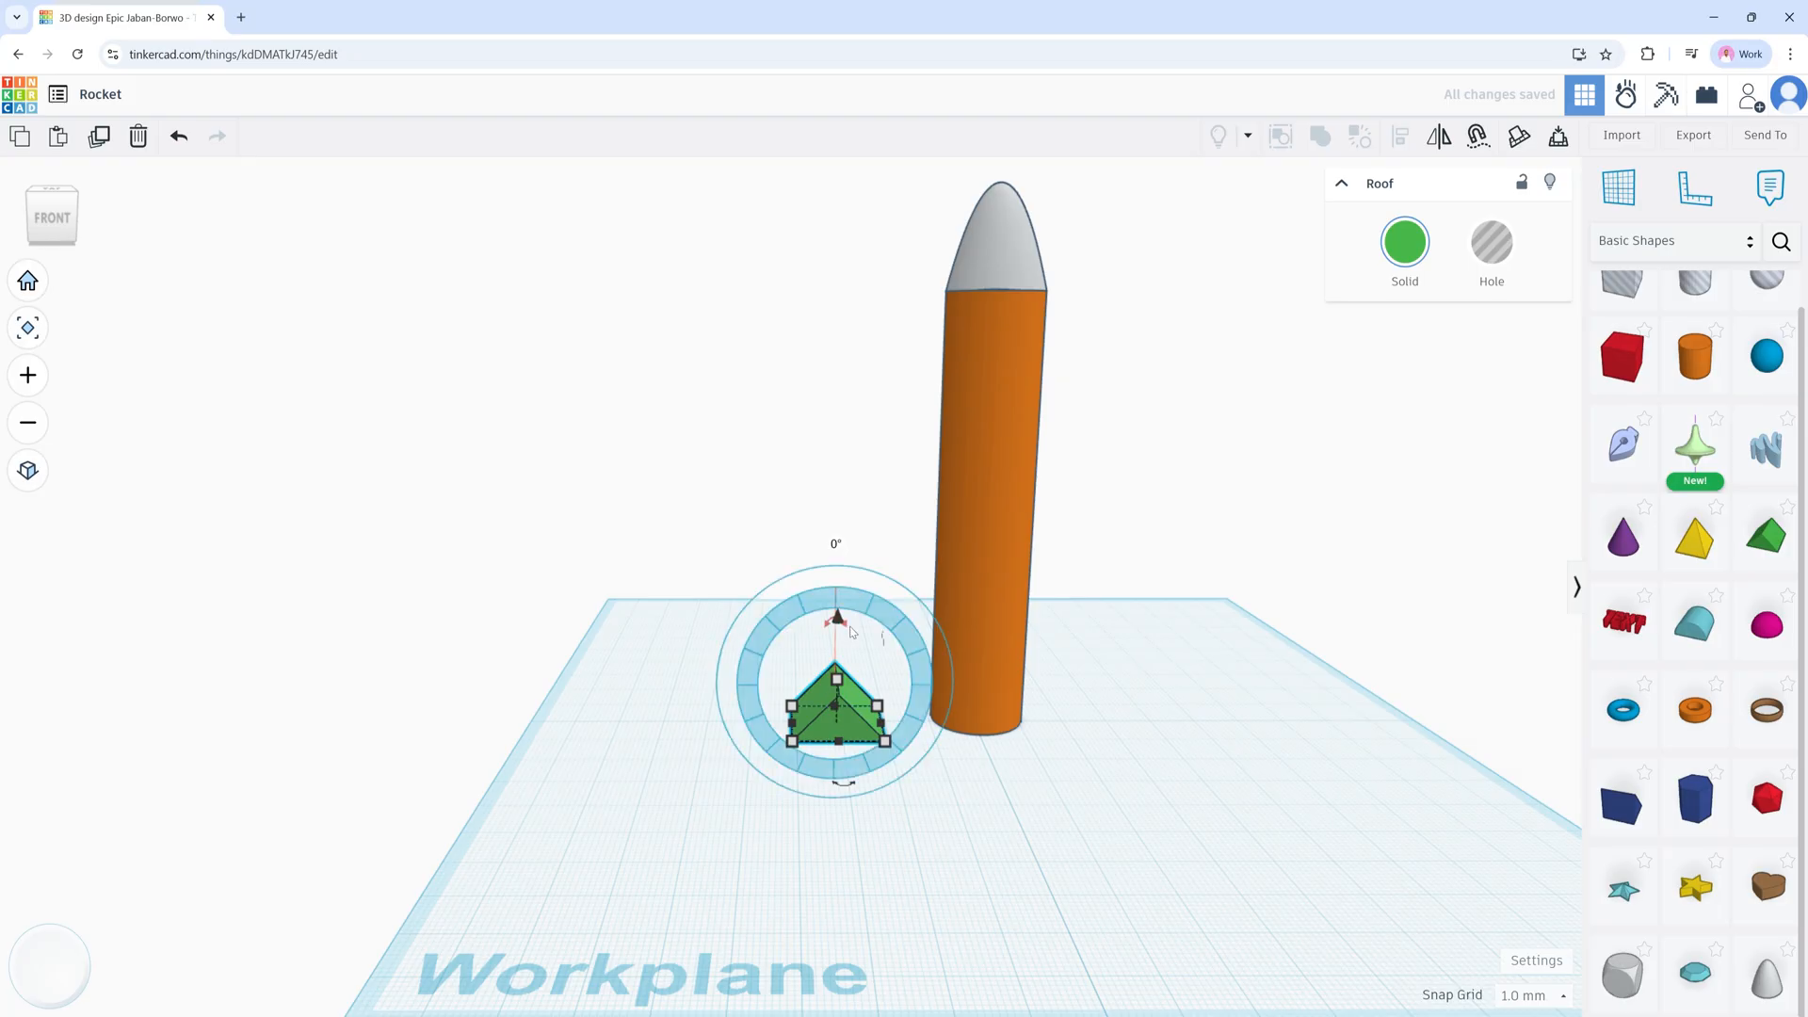
pyautogui.moveTo(850, 630); pyautogui.dragTo(910, 747)
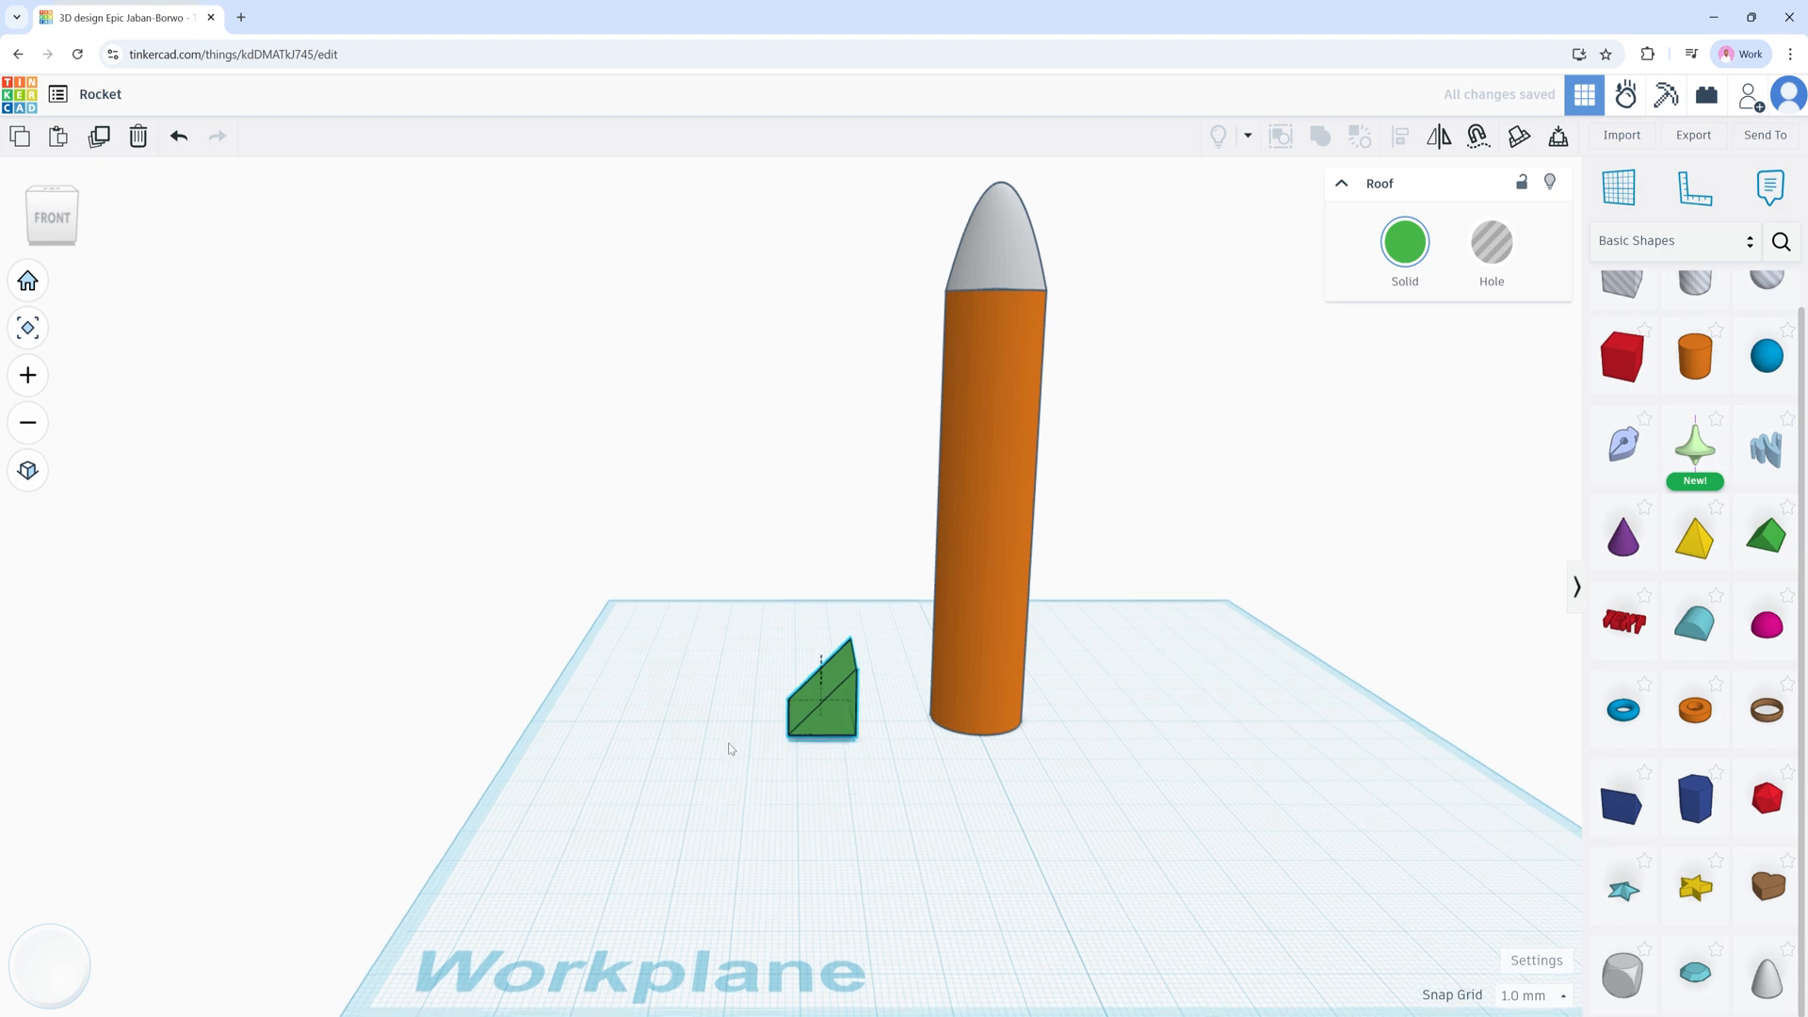
pyautogui.moveTo(729, 748); pyautogui.dragTo(878, 776, button='right')
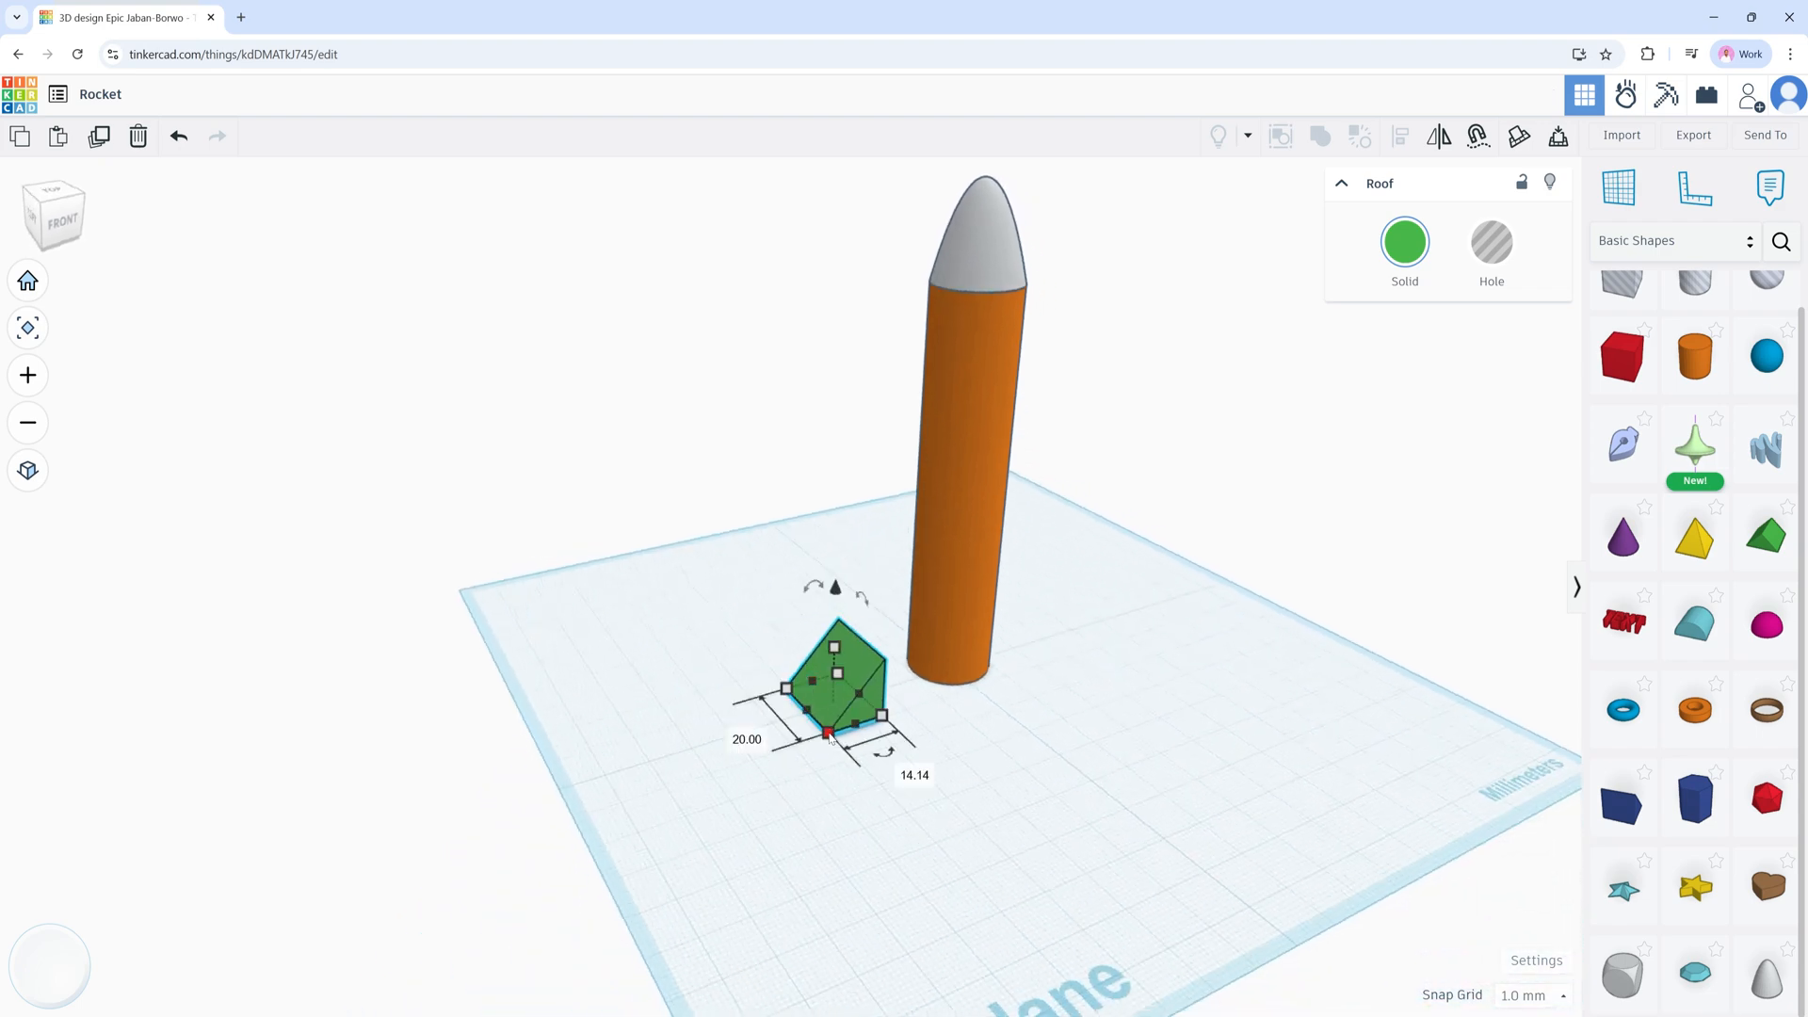
# Step: Resize the roof wedge to 2 mm width and 20 mm height
pyautogui.click(724, 731)
pyautogui.write('2')
pyautogui.press('Return')
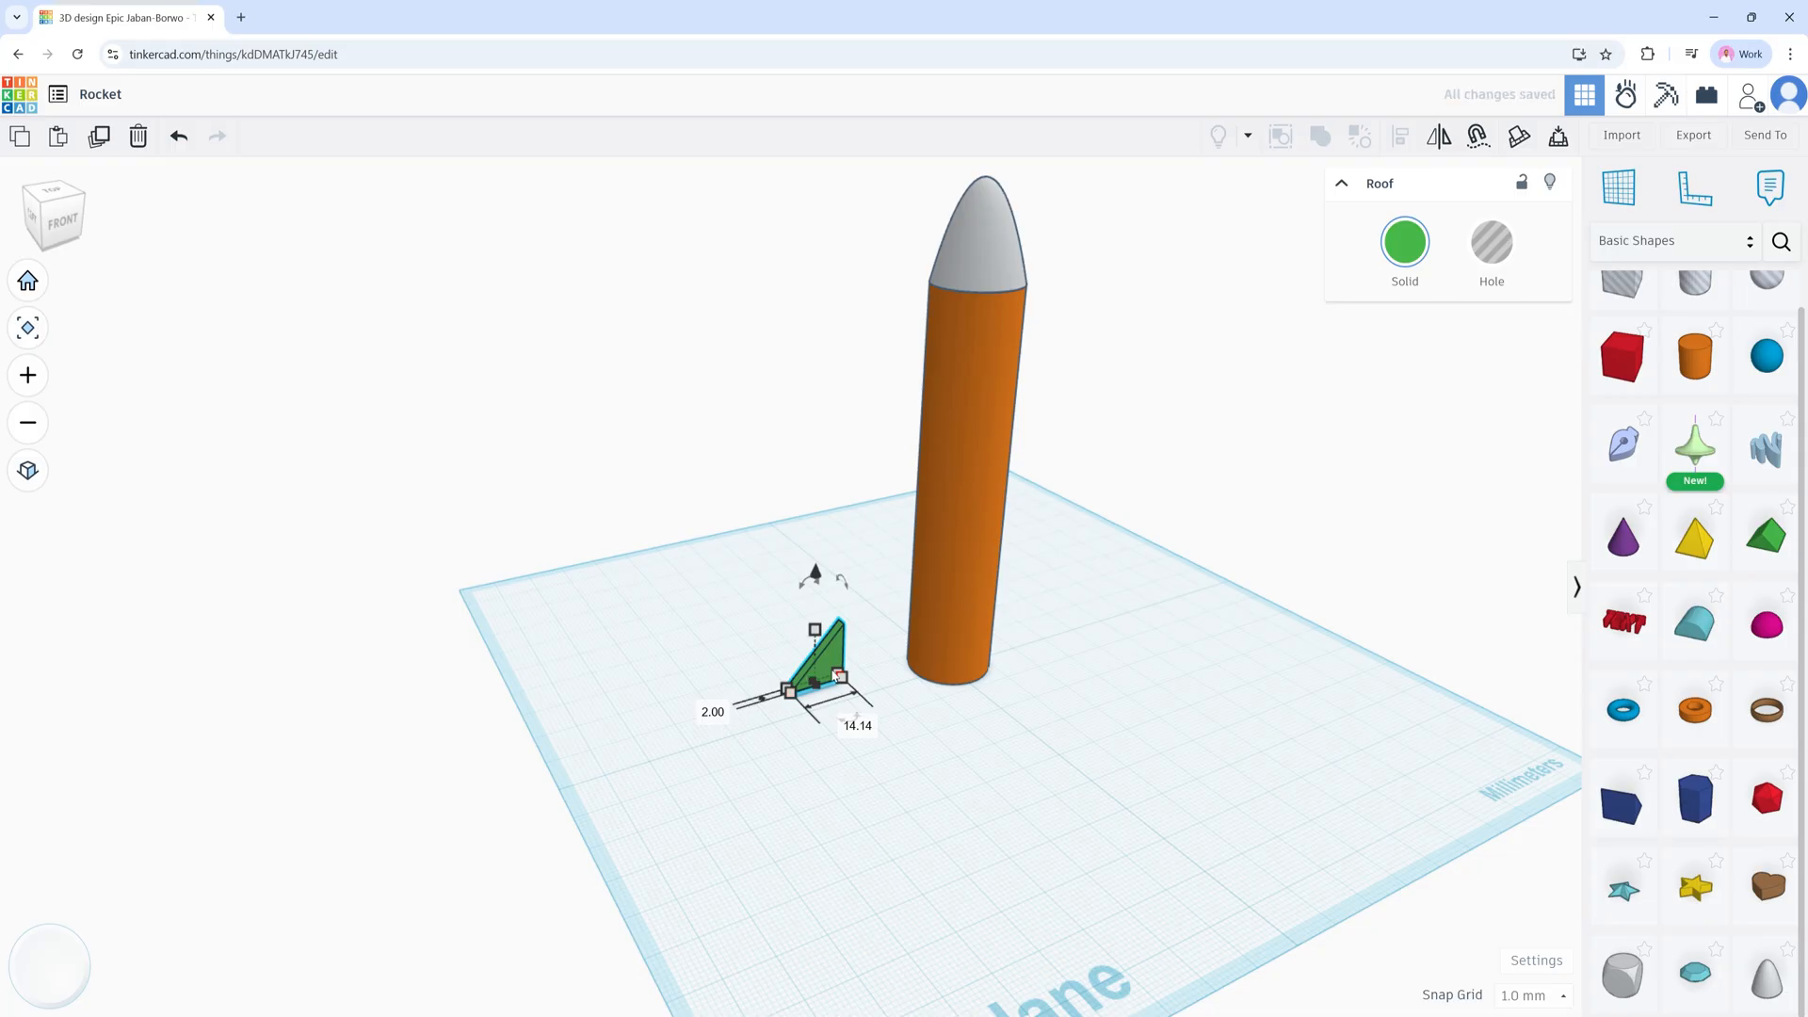
pyautogui.moveTo(924, 733); pyautogui.dragTo(830, 716, button='right')
pyautogui.click(897, 660)
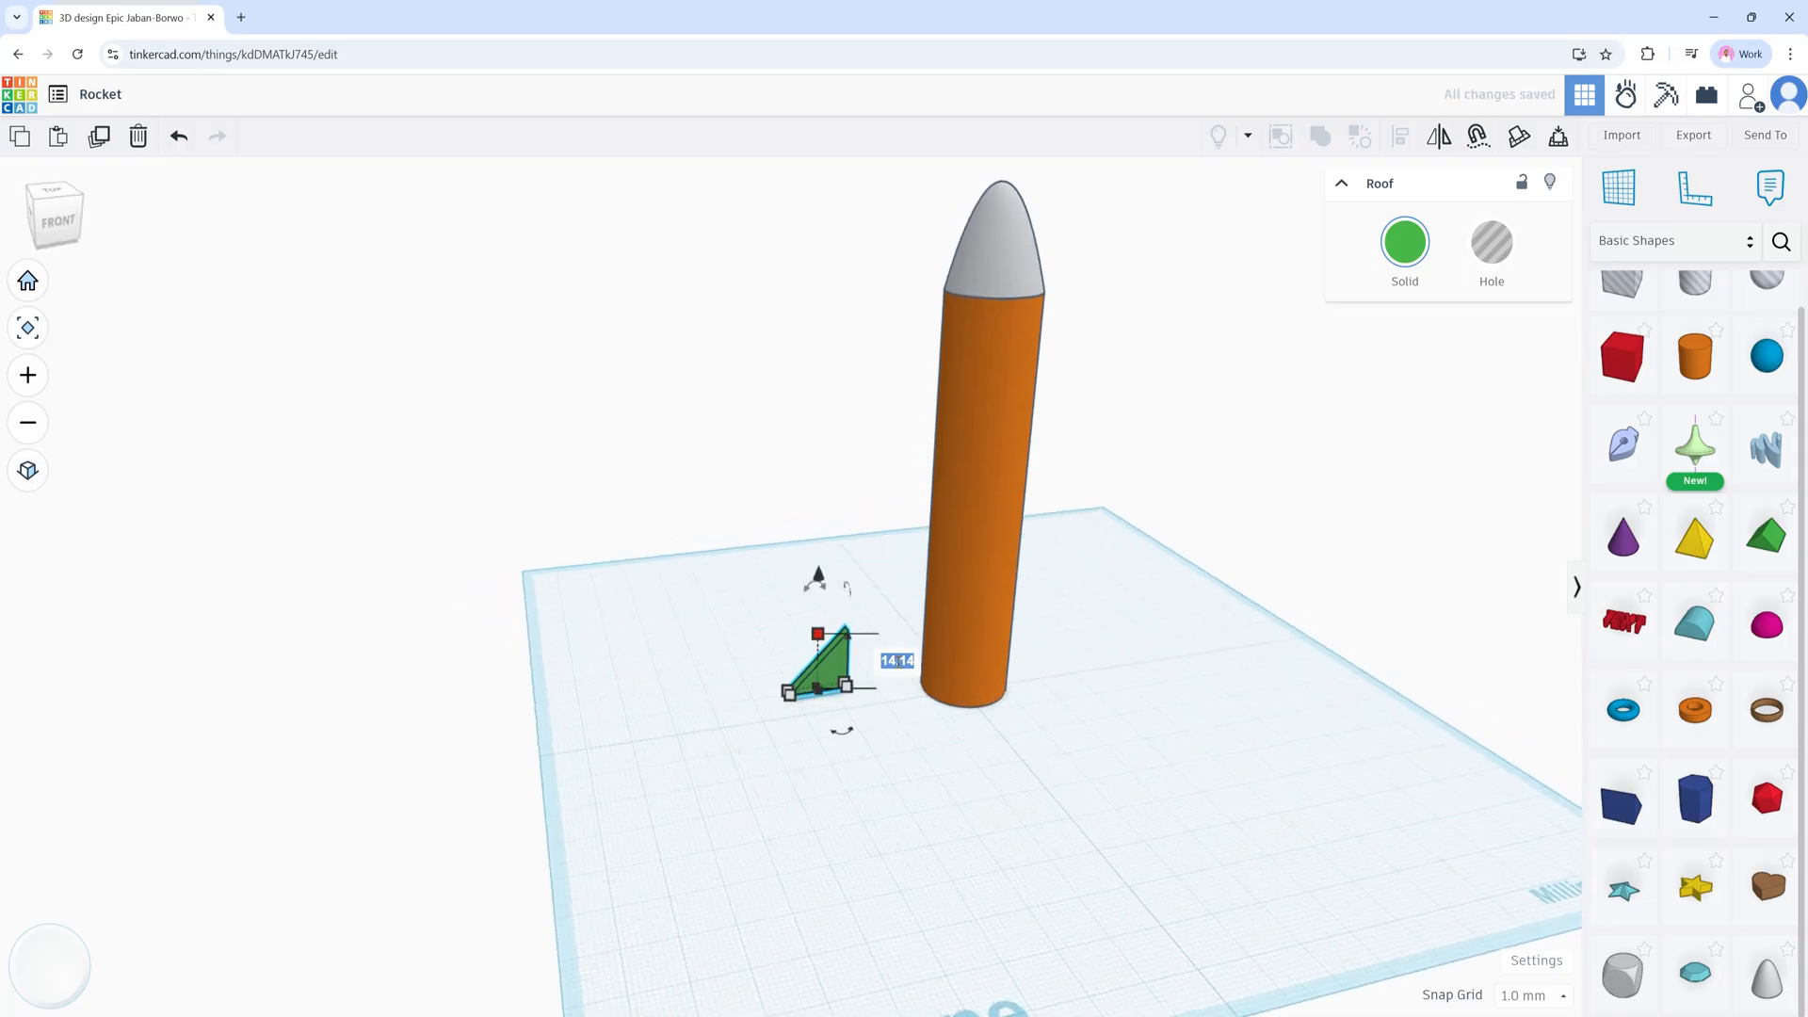
pyautogui.write('20')
pyautogui.press('Return')
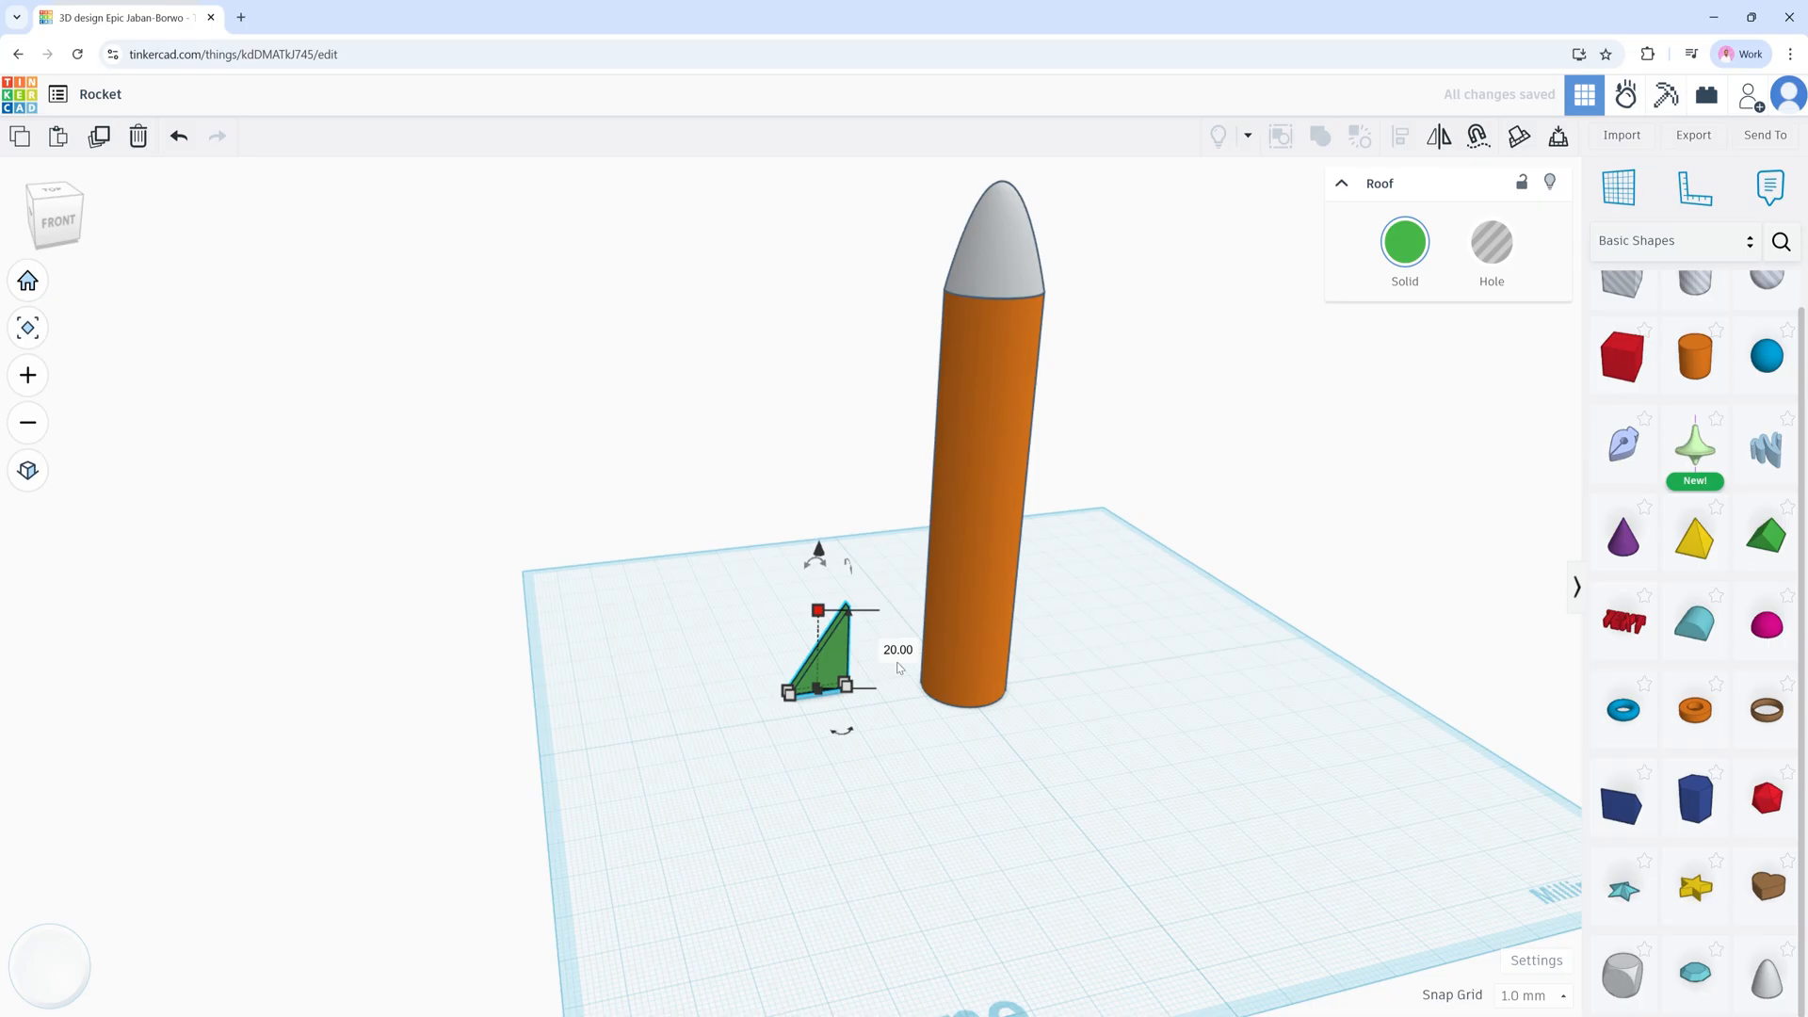
pyautogui.click(886, 731)
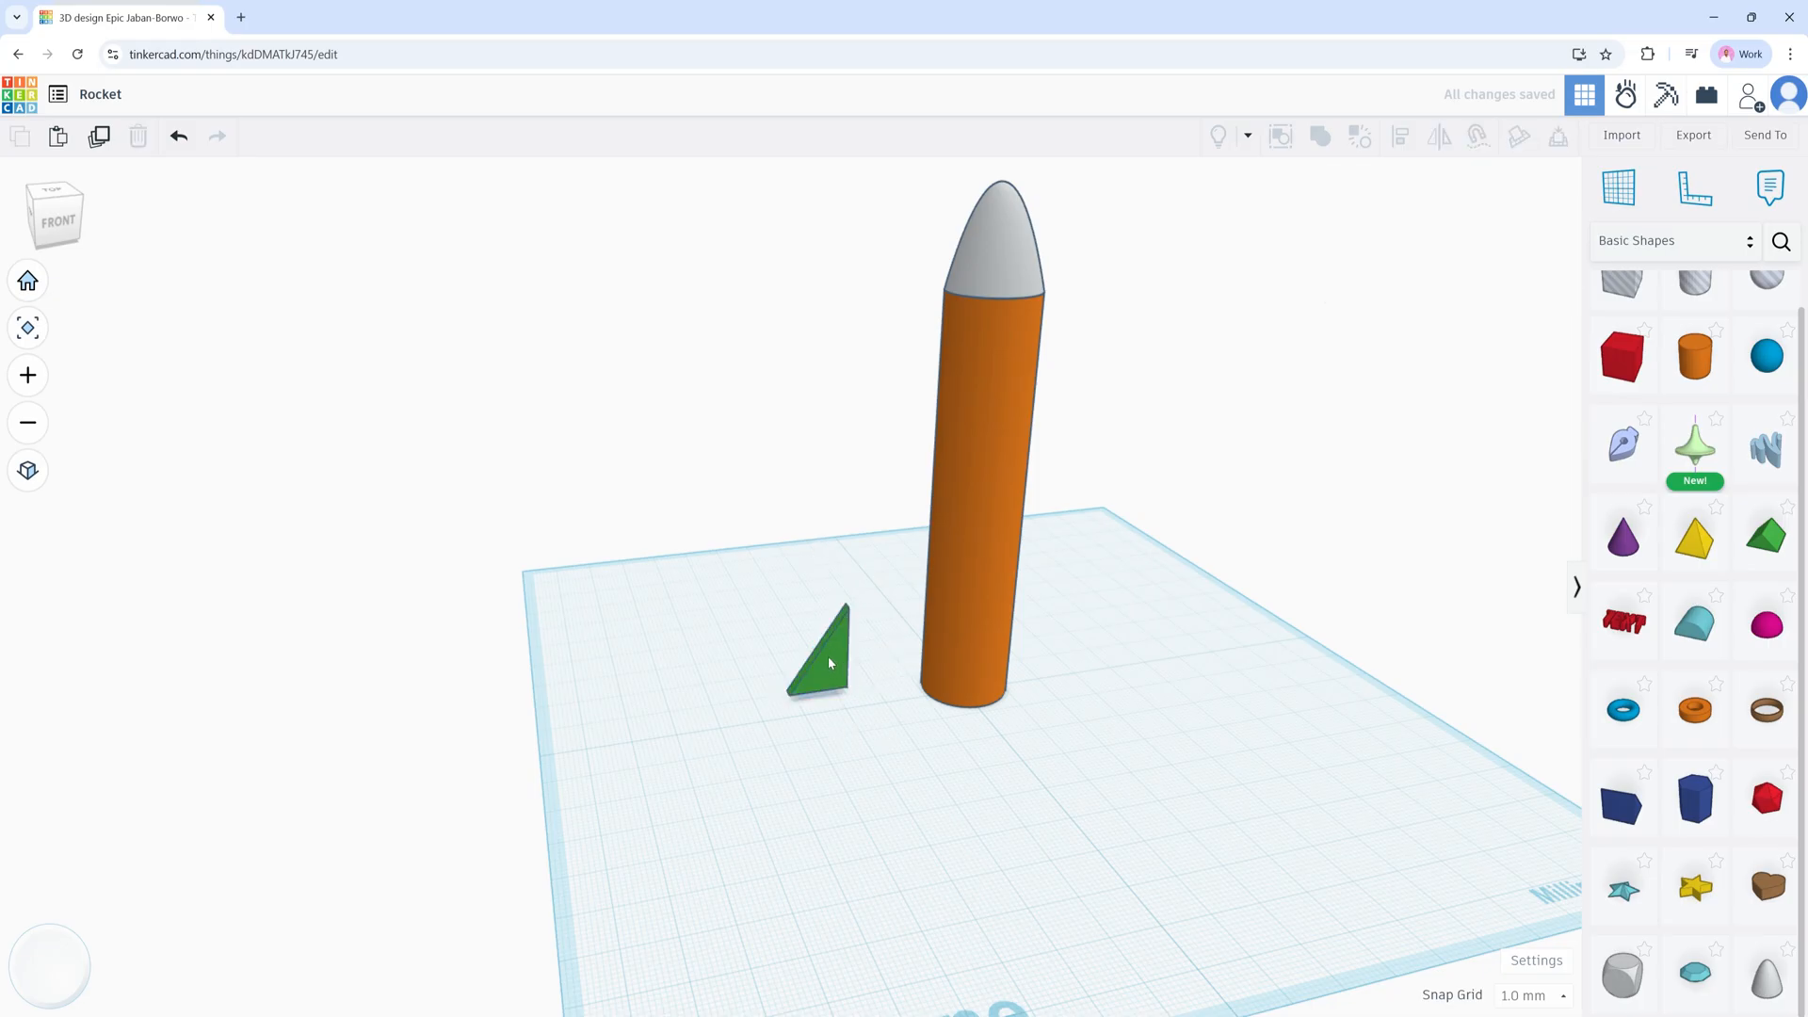
pyautogui.click(829, 655)
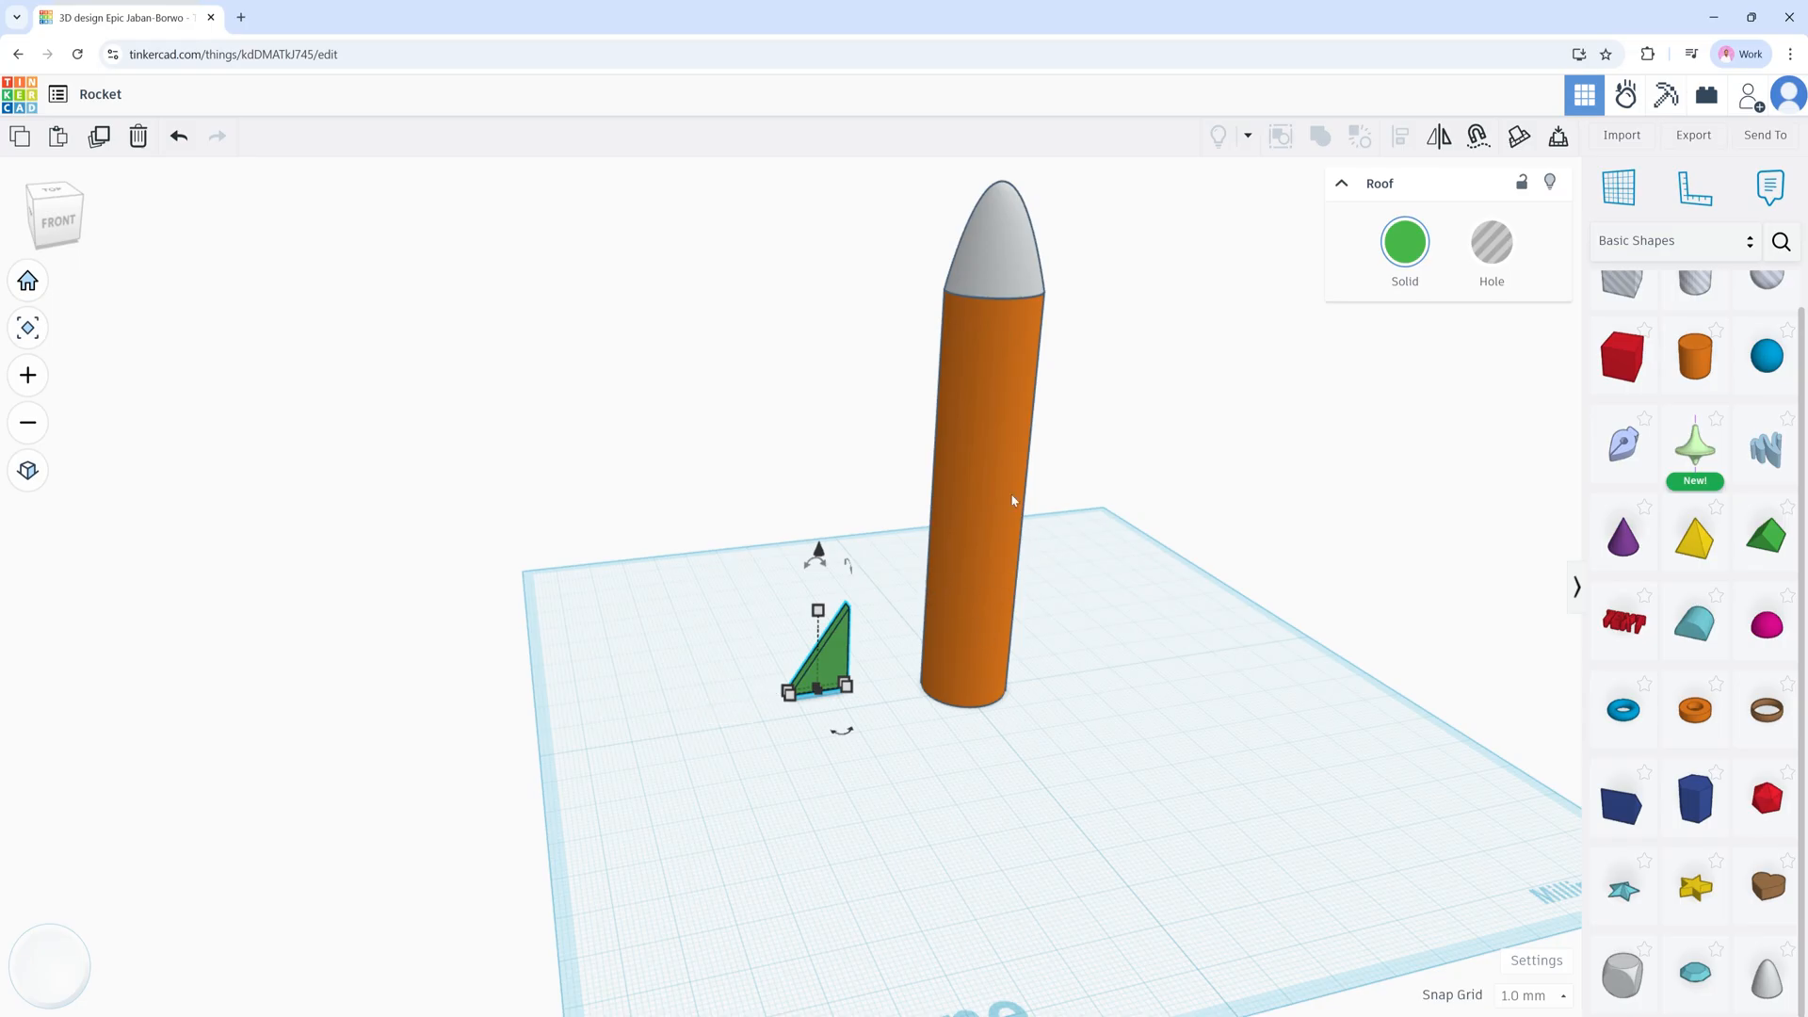
# Step: Select the nose cone and orange cylinder together and group them into one object
pyautogui.click(985, 395)
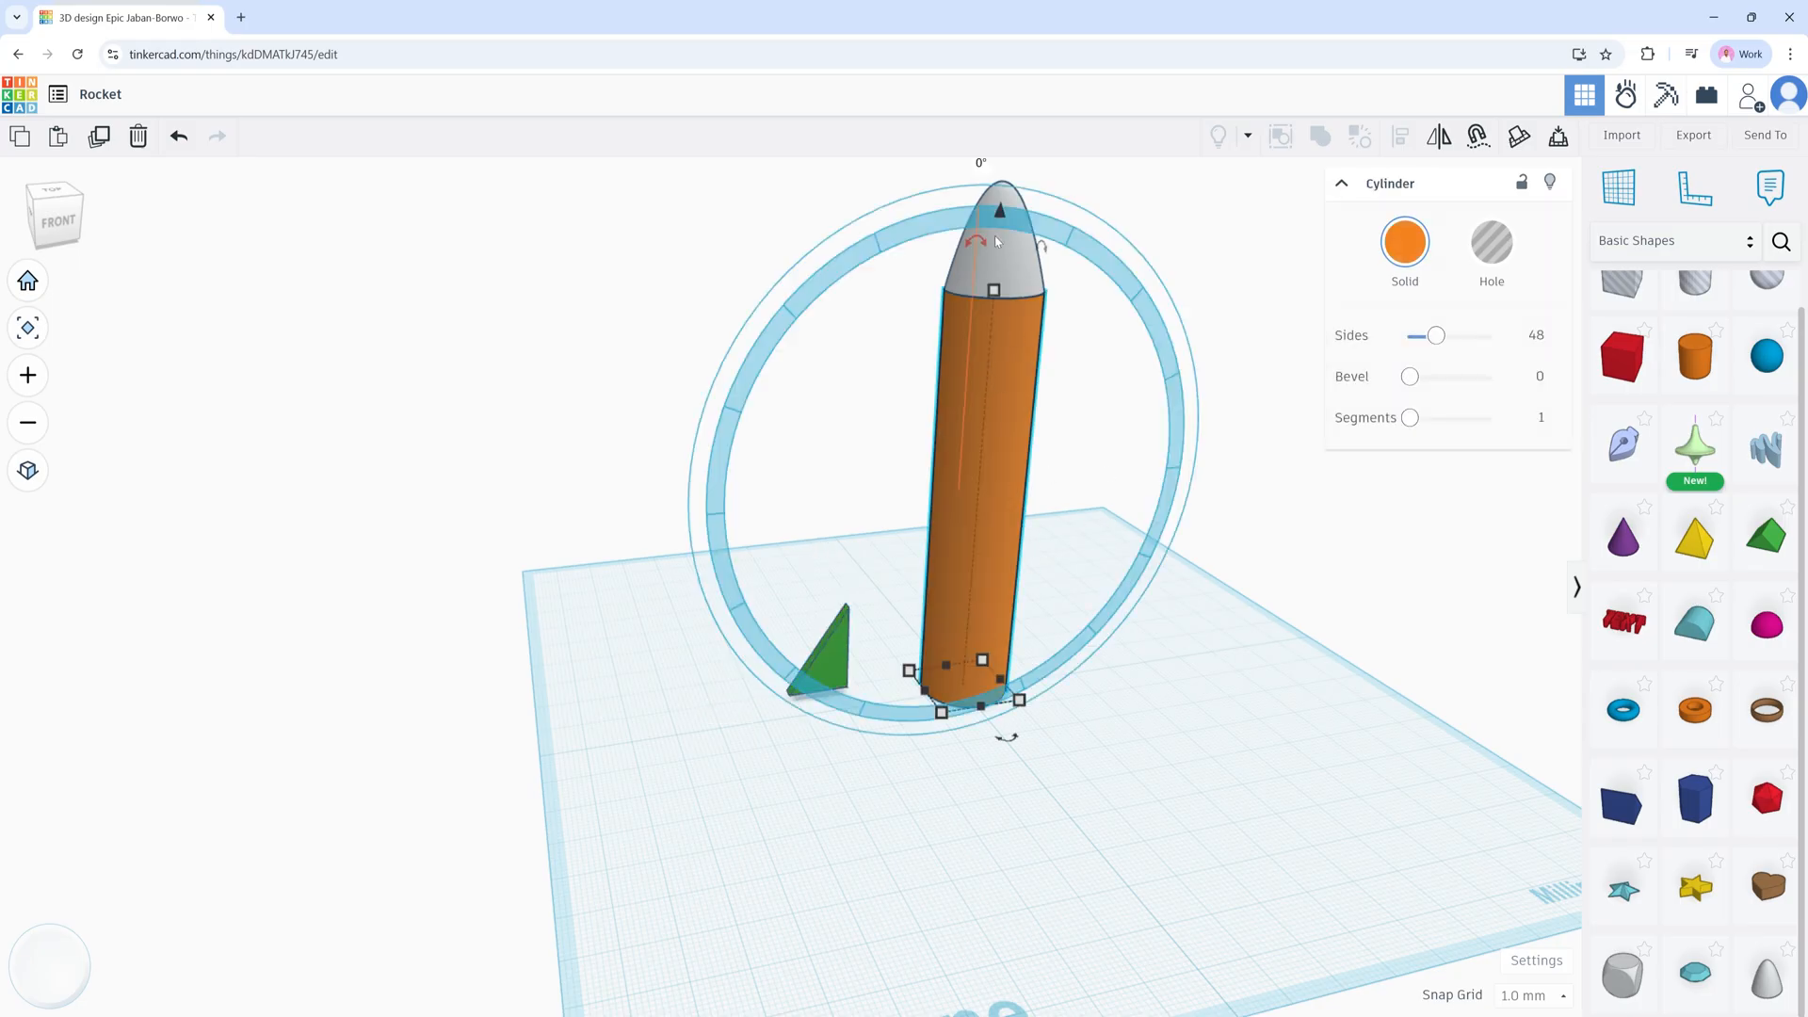
pyautogui.click(1014, 274)
pyautogui.click(992, 309)
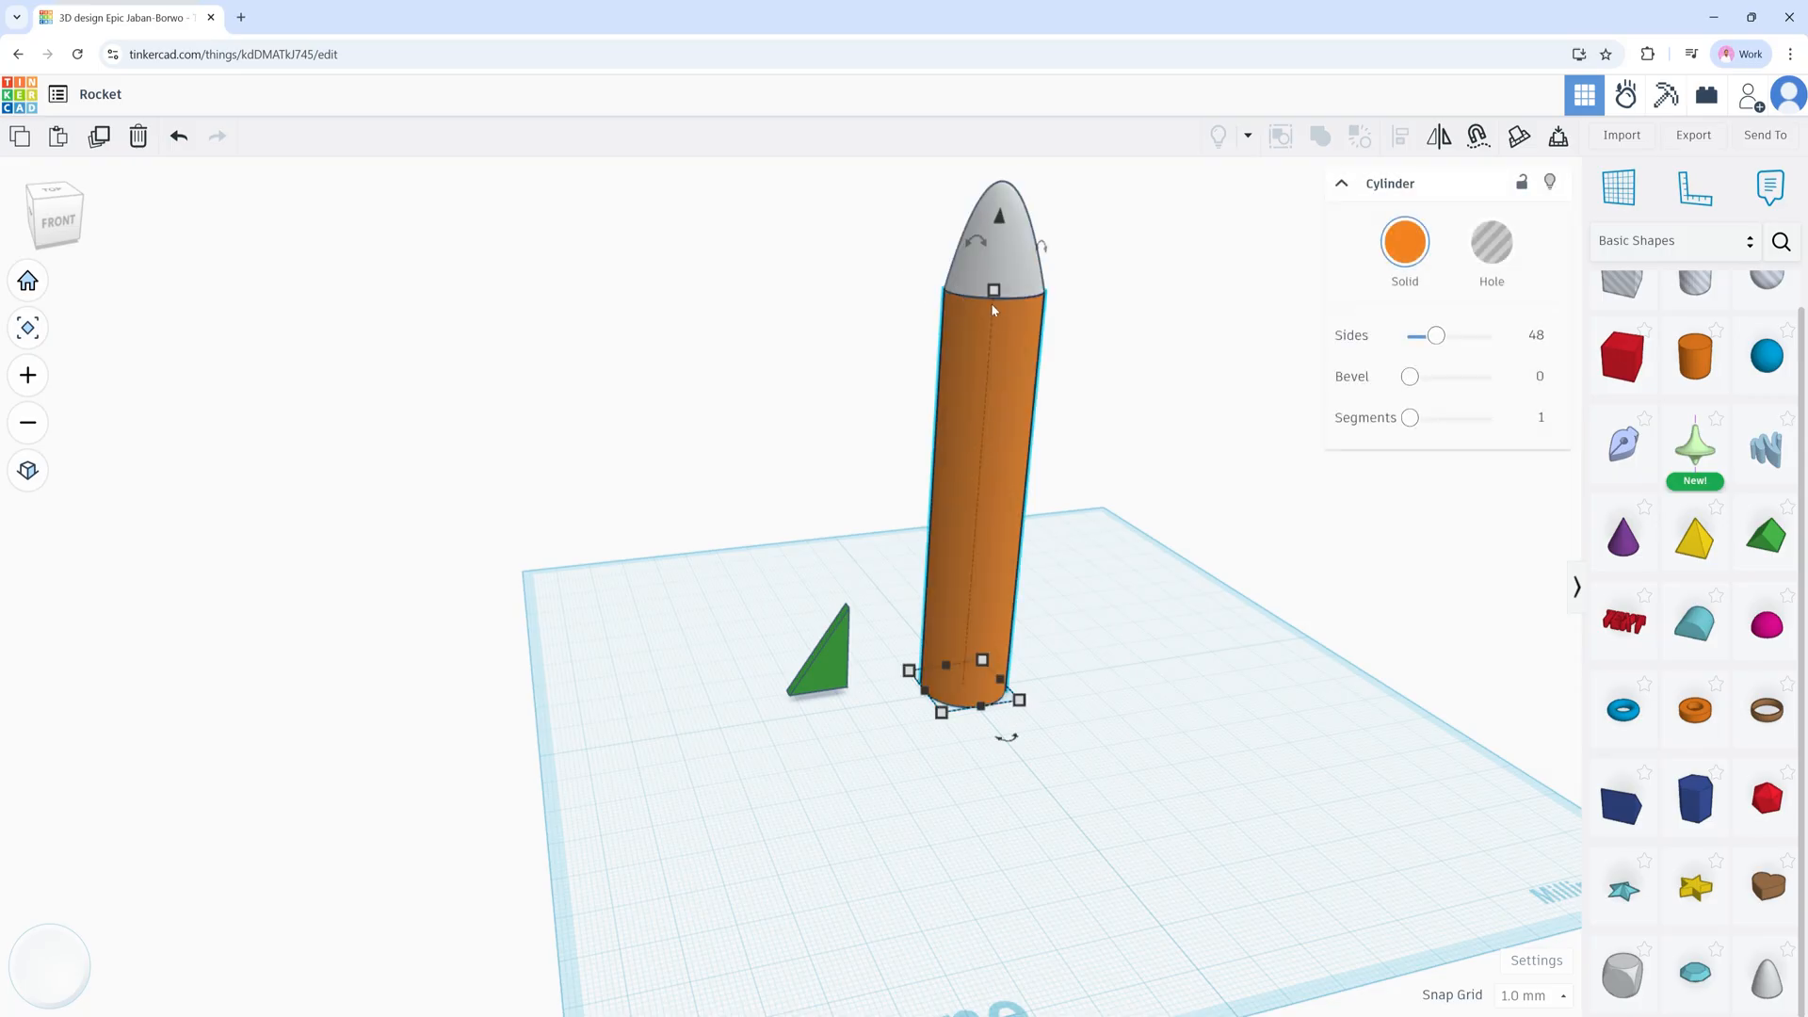
pyautogui.click(1006, 279)
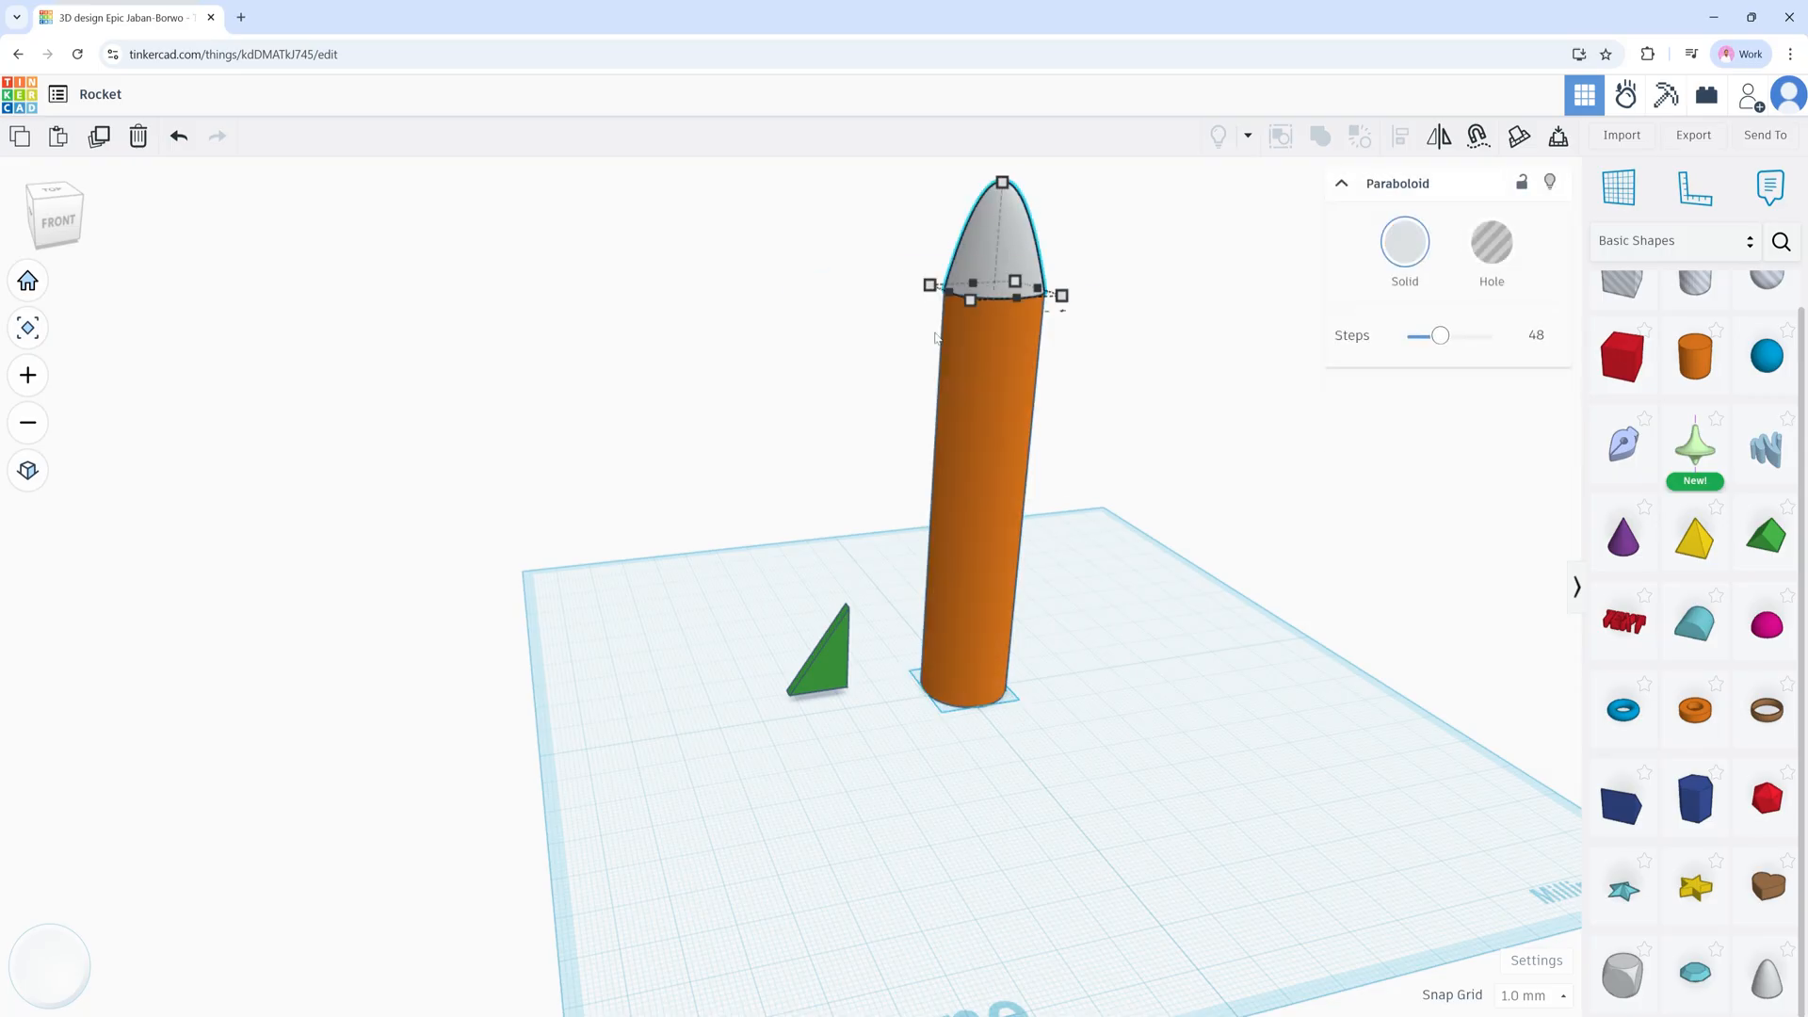
pyautogui.keyDown('shift'); pyautogui.click(981, 345); pyautogui.keyUp('shift')
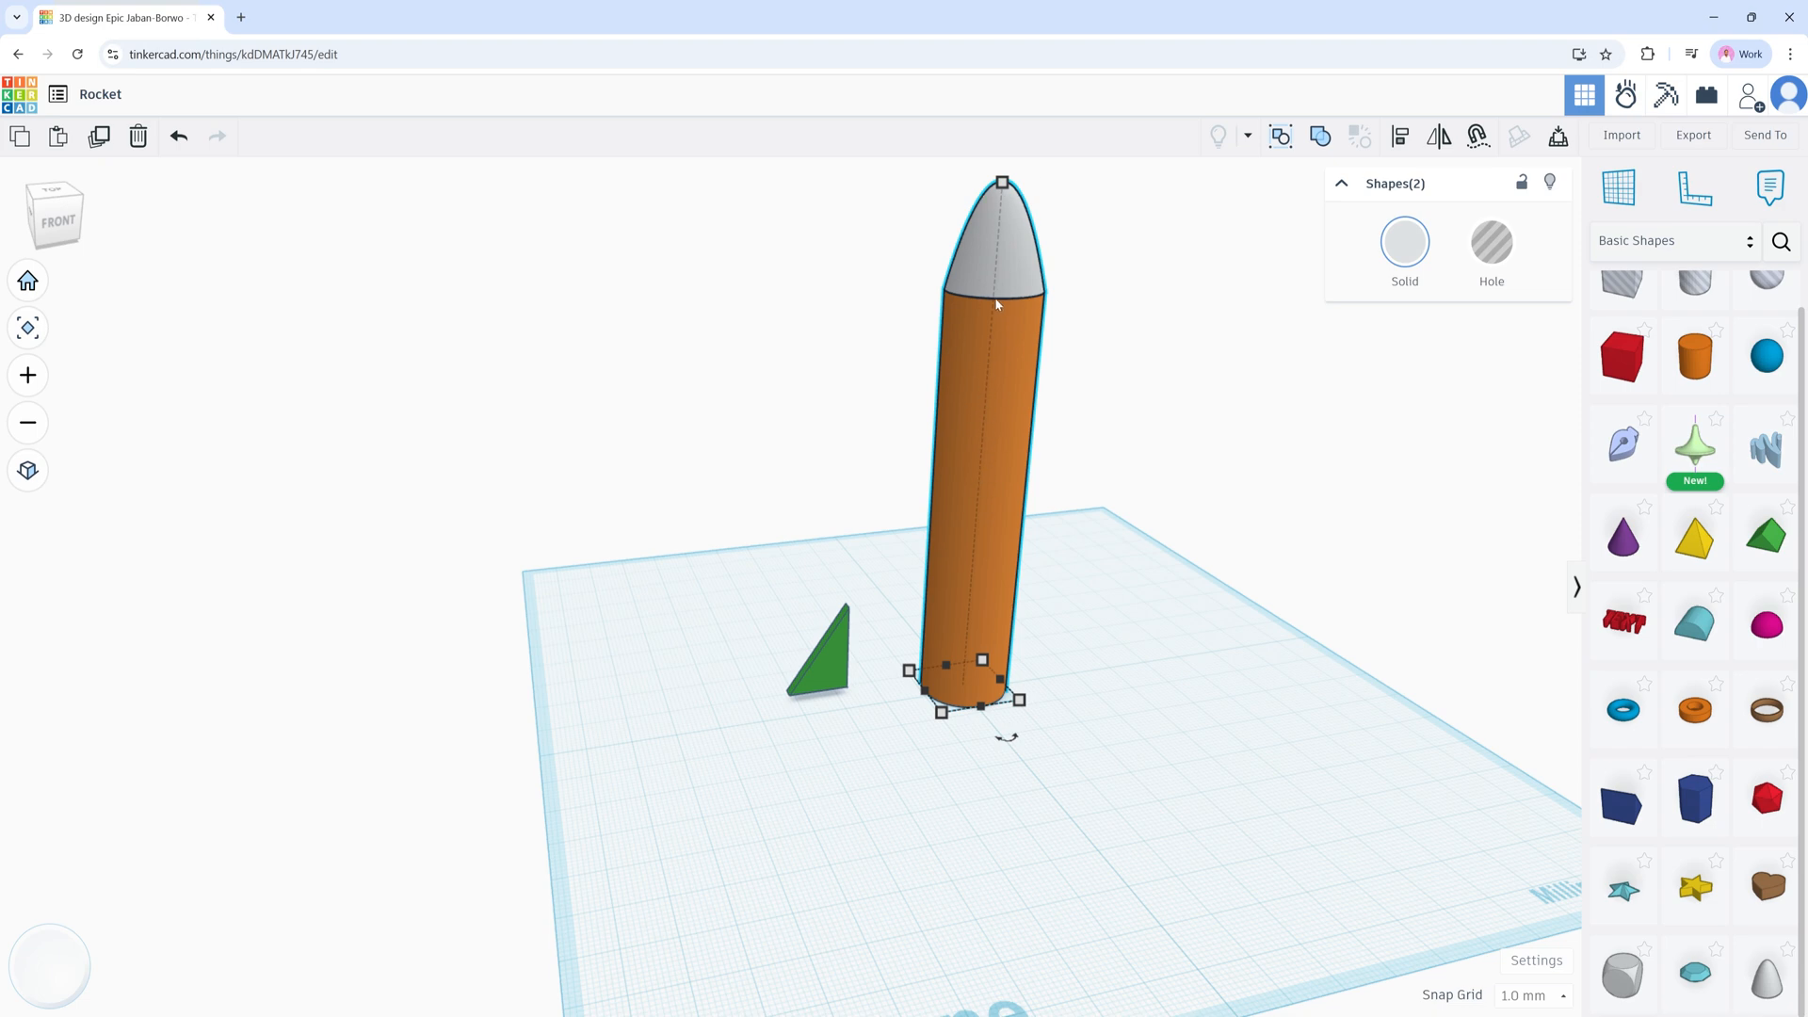
pyautogui.click(1320, 138)
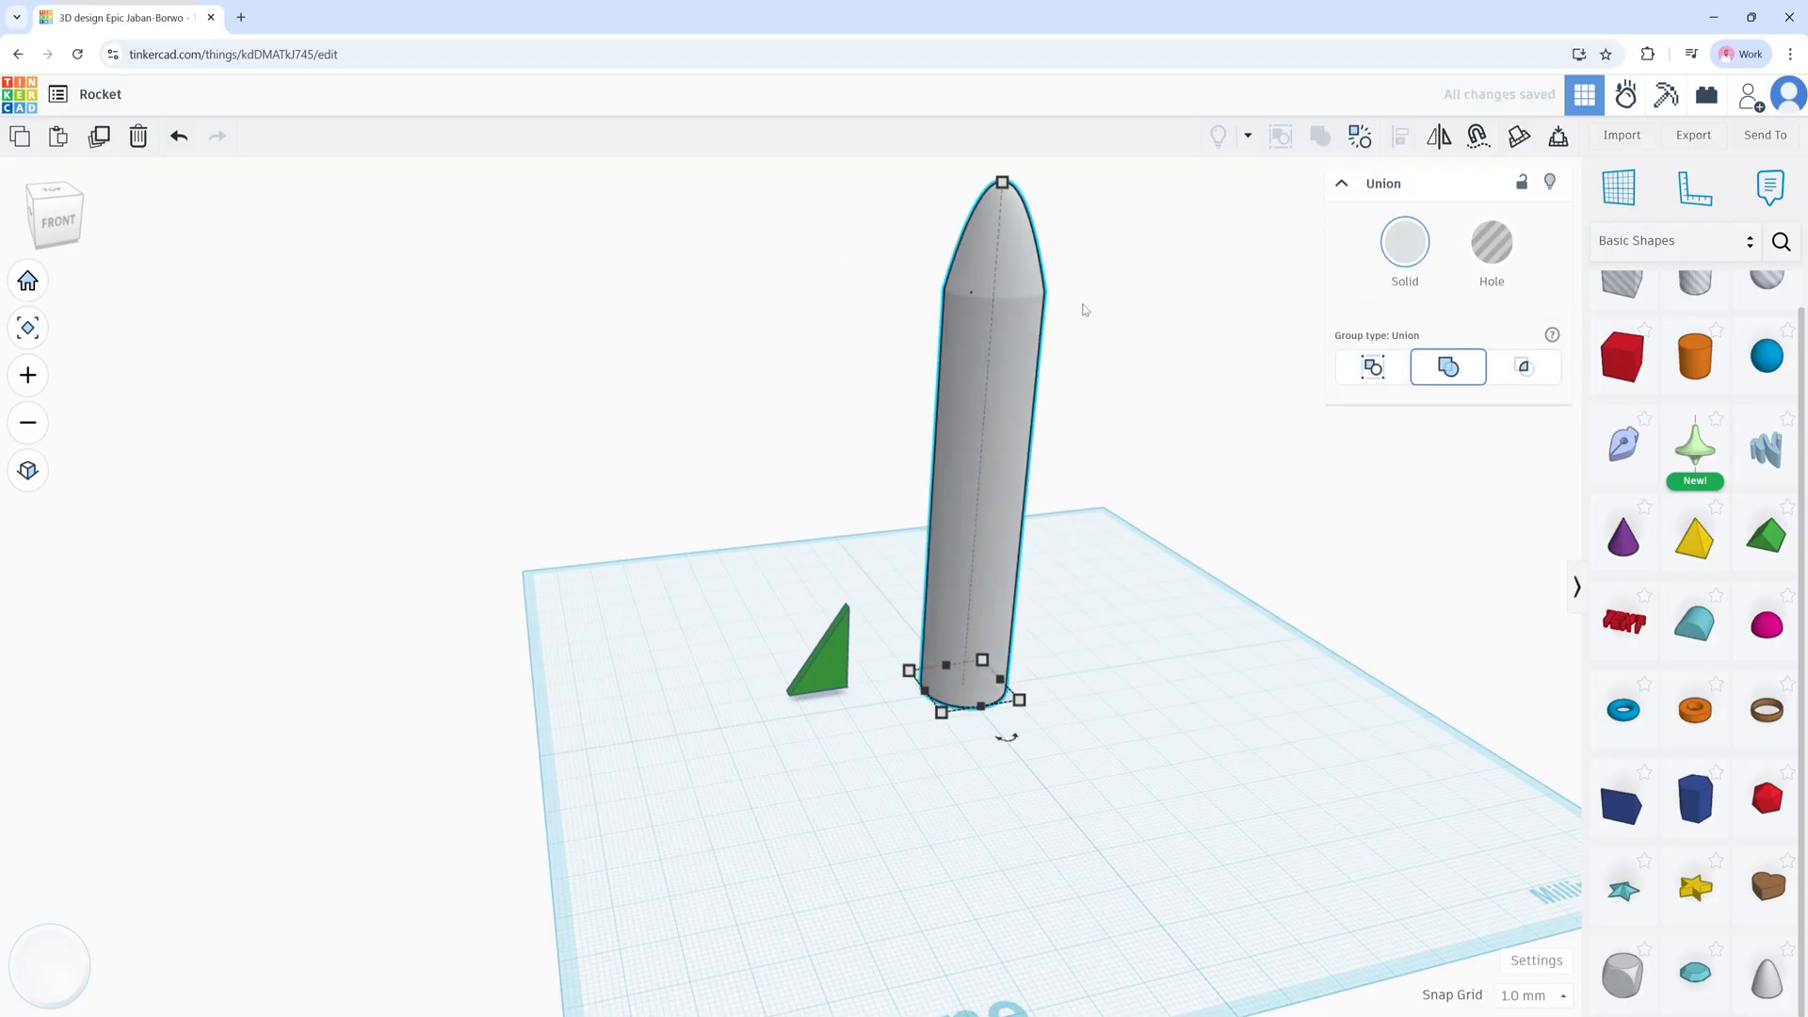
# Step: Turn Multicolor on so the group shows its orange body and grey nose
pyautogui.click(1074, 341)
pyautogui.click(1026, 299)
pyautogui.click(1088, 370)
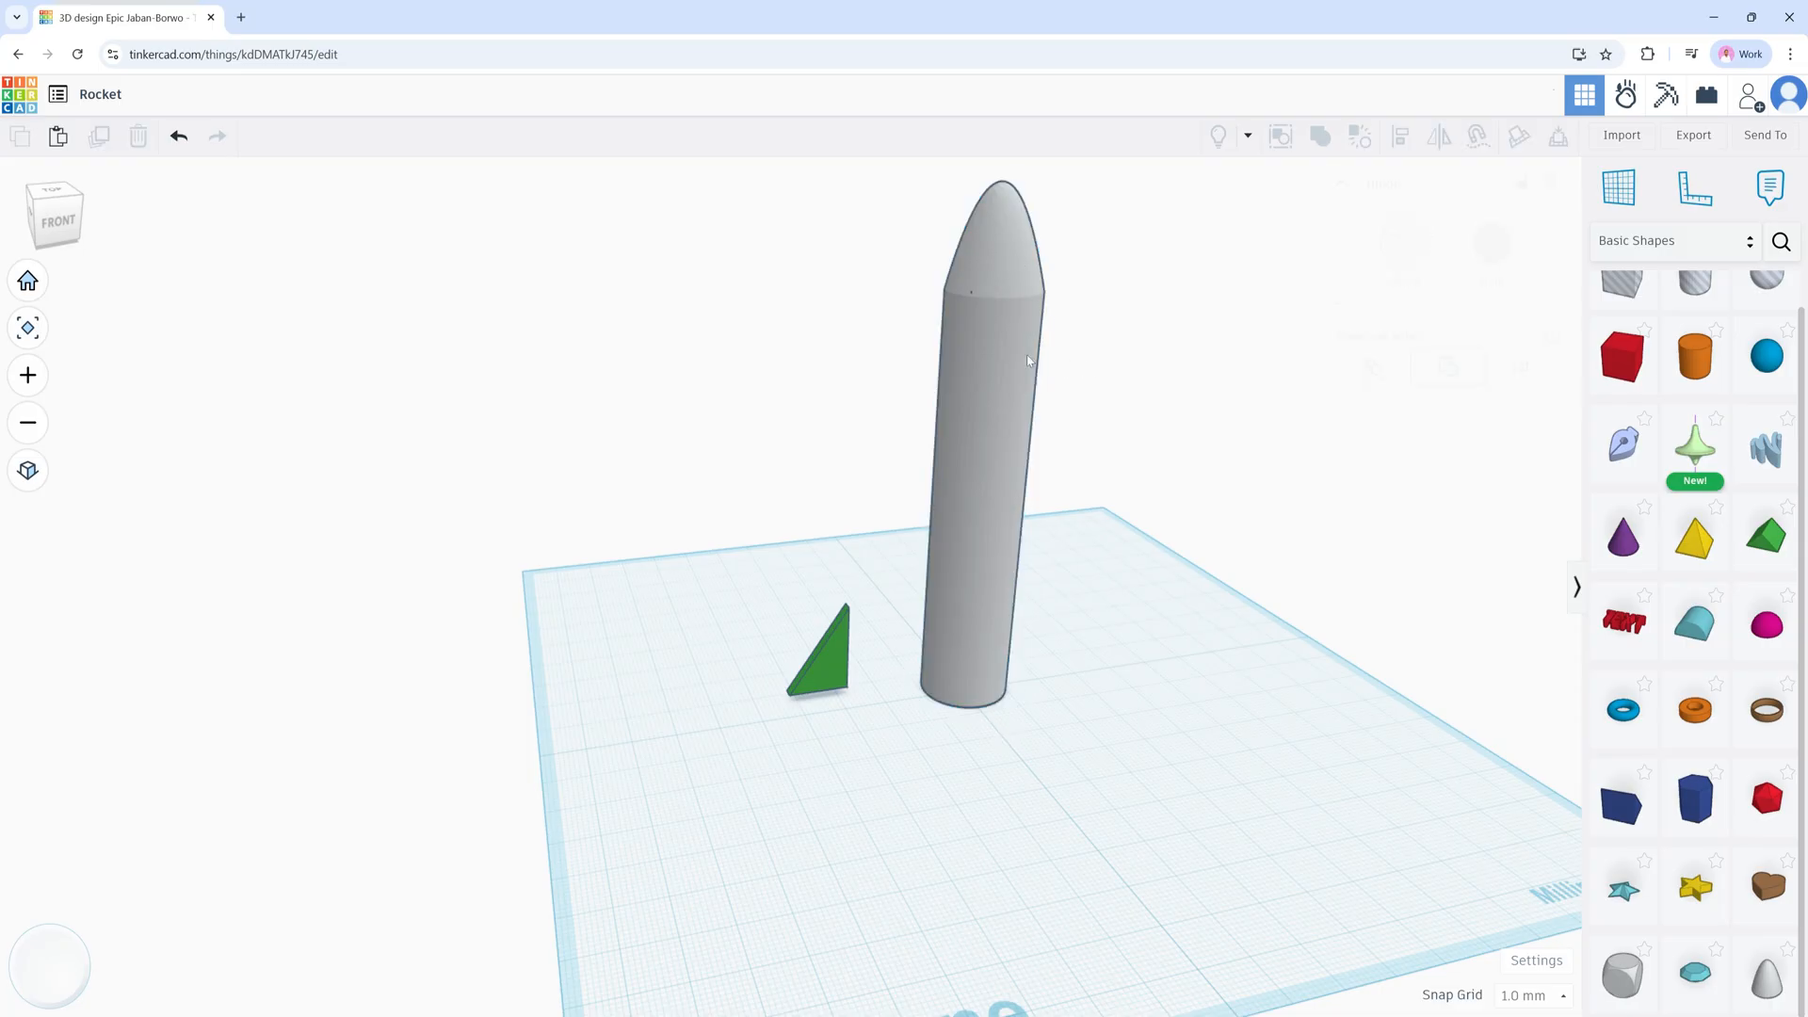
pyautogui.click(1003, 354)
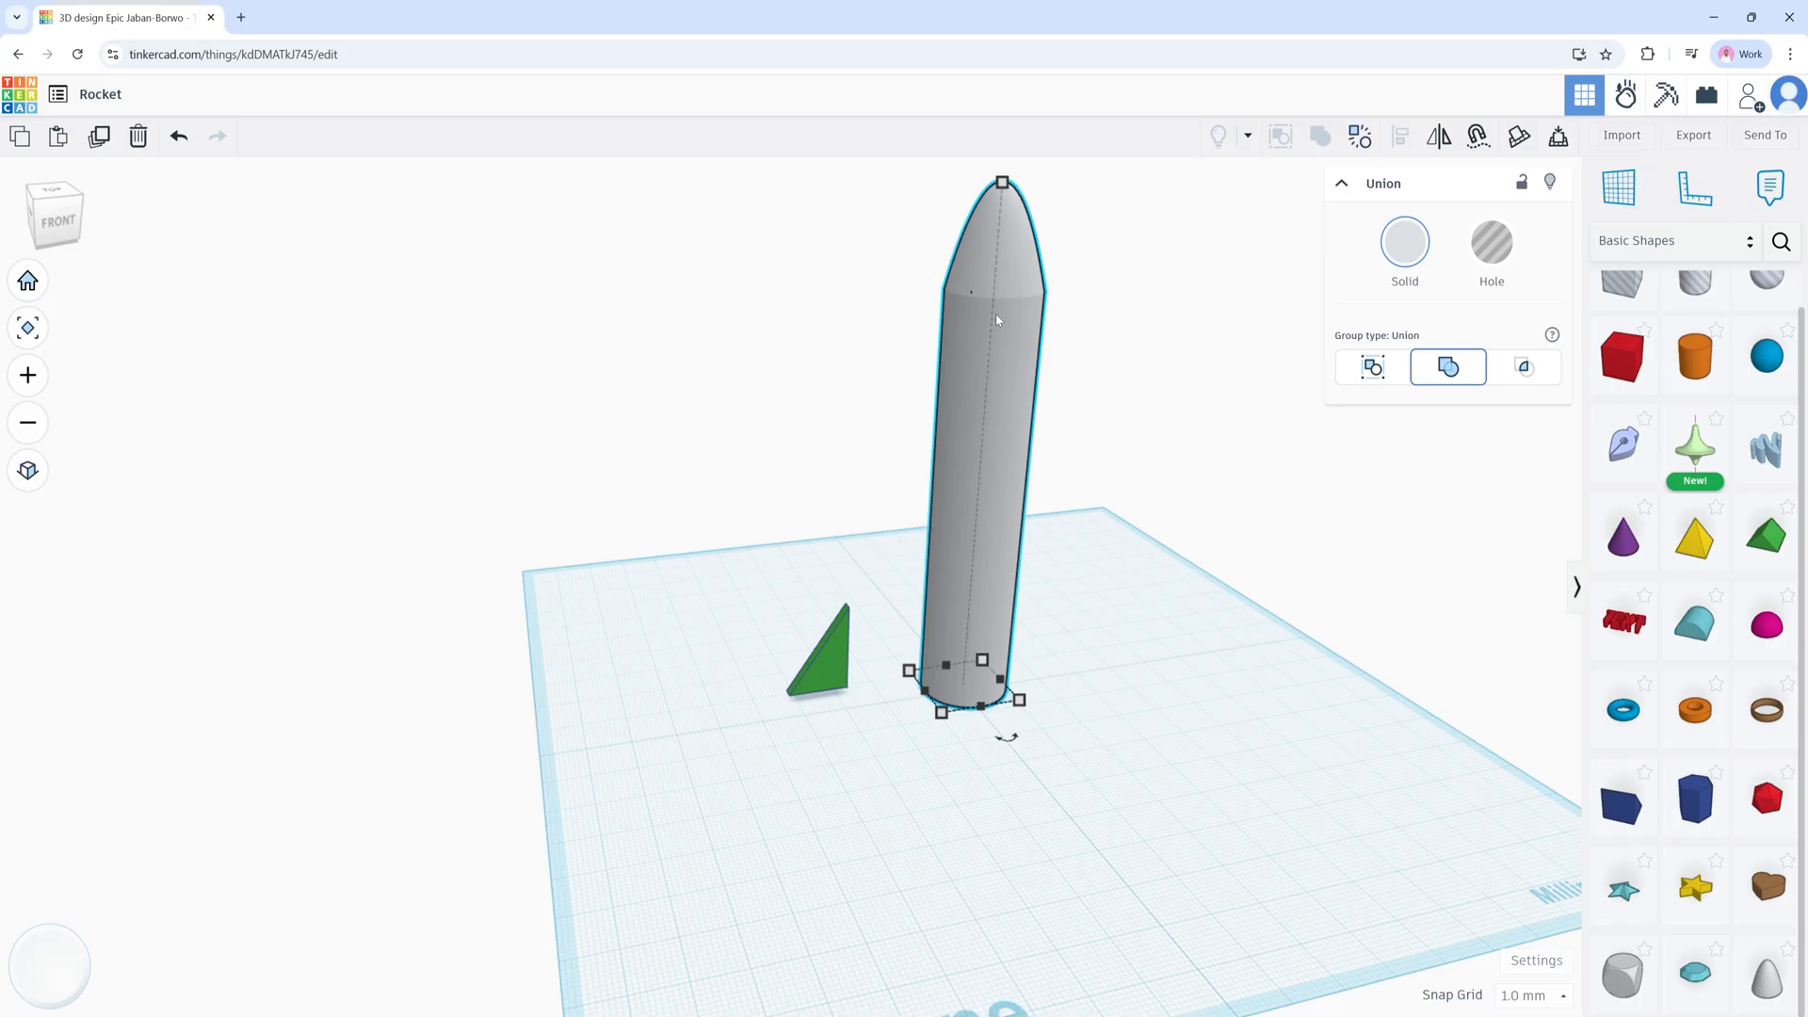
pyautogui.click(1403, 245)
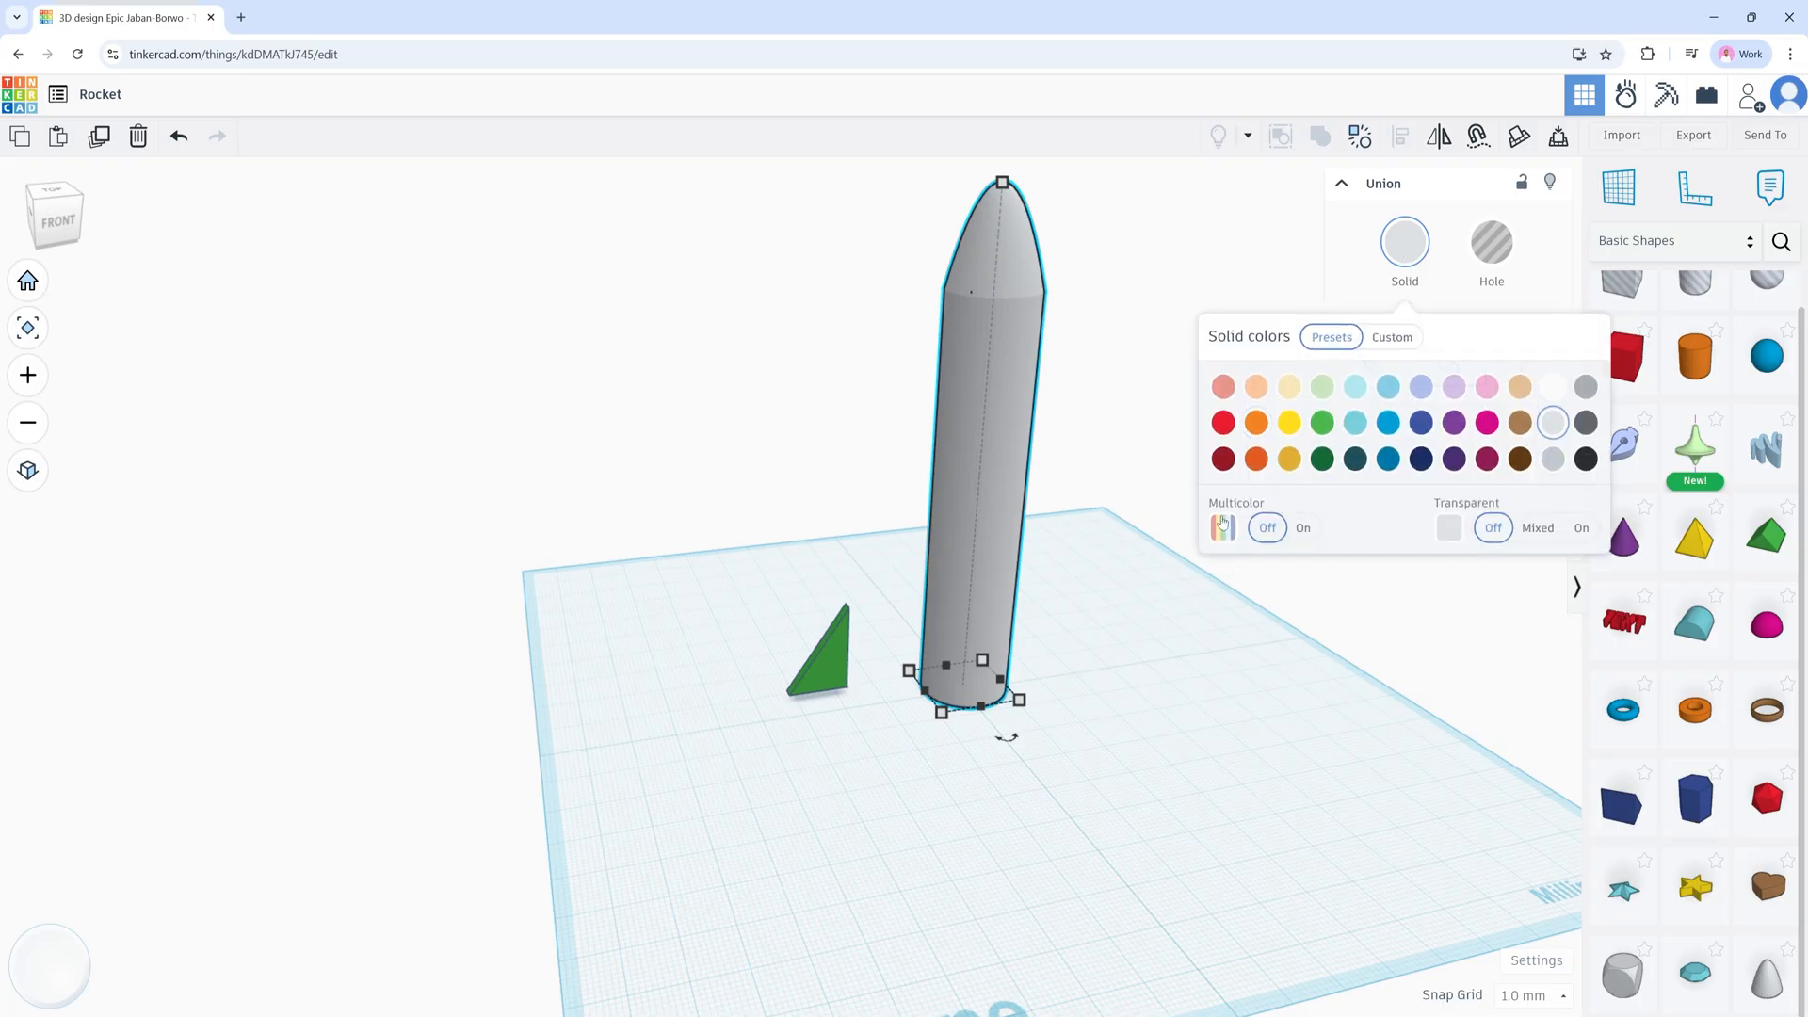
pyautogui.click(1303, 529)
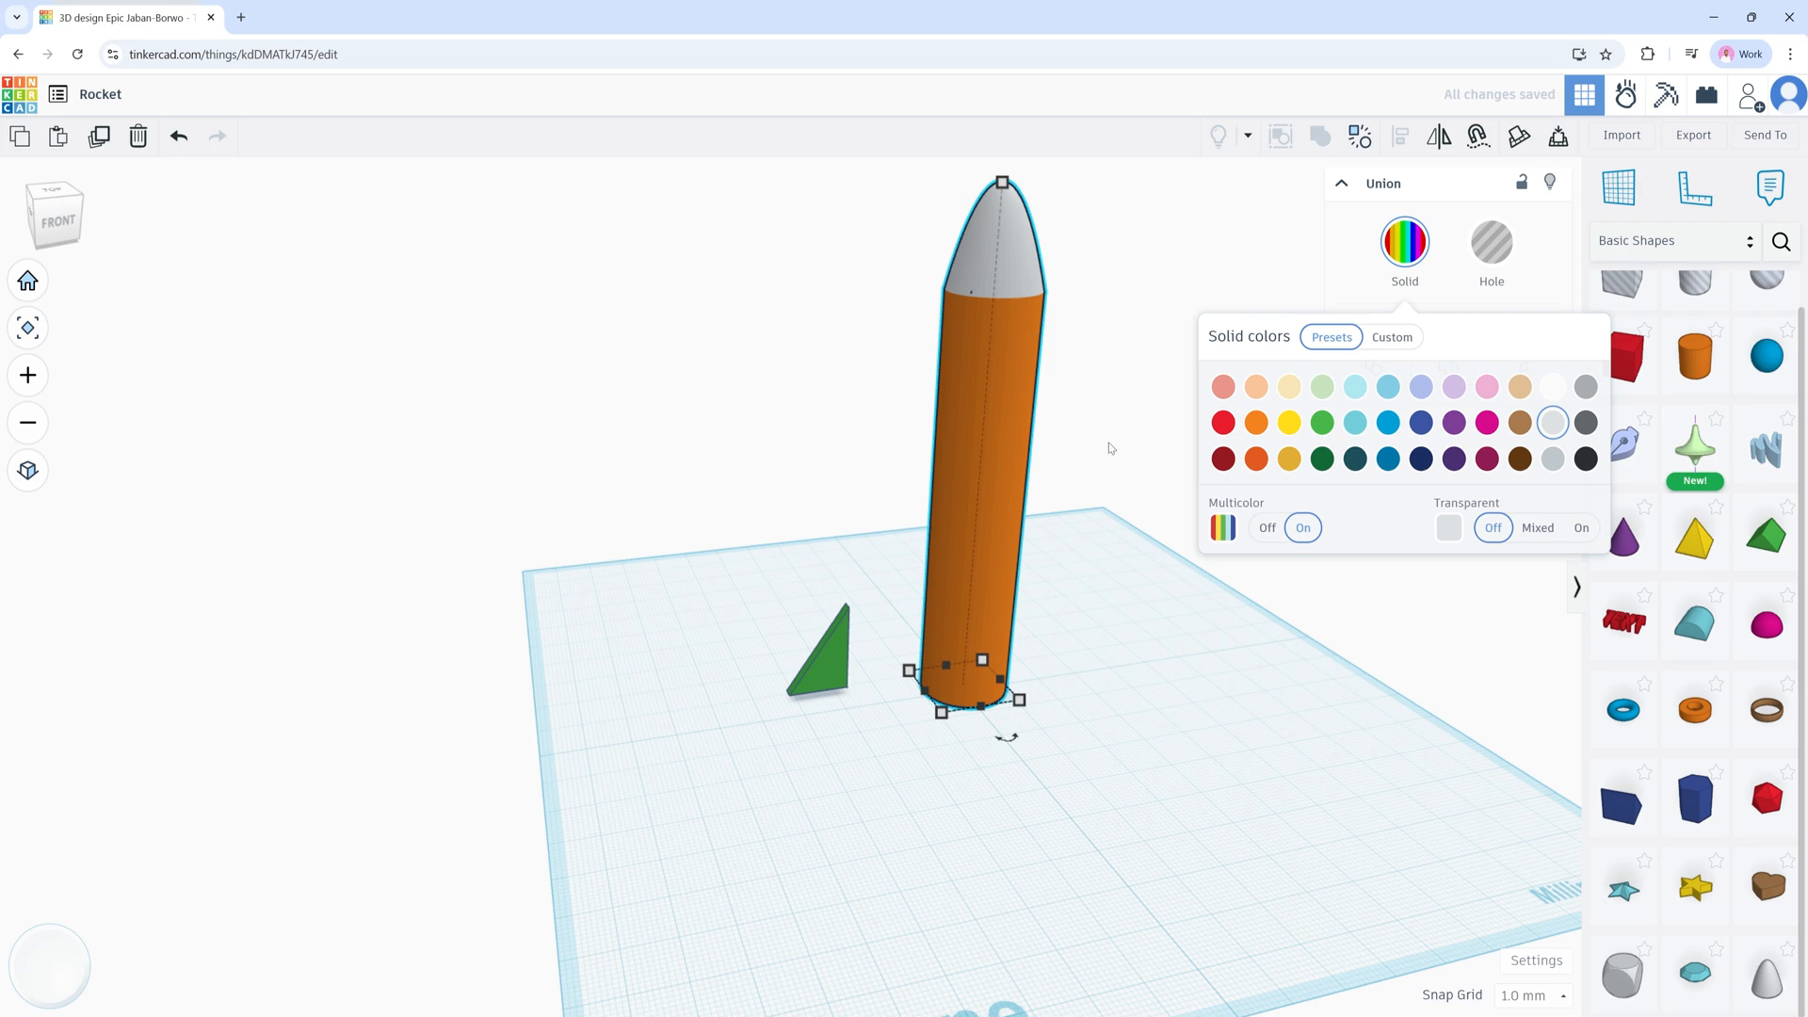
pyautogui.click(1085, 390)
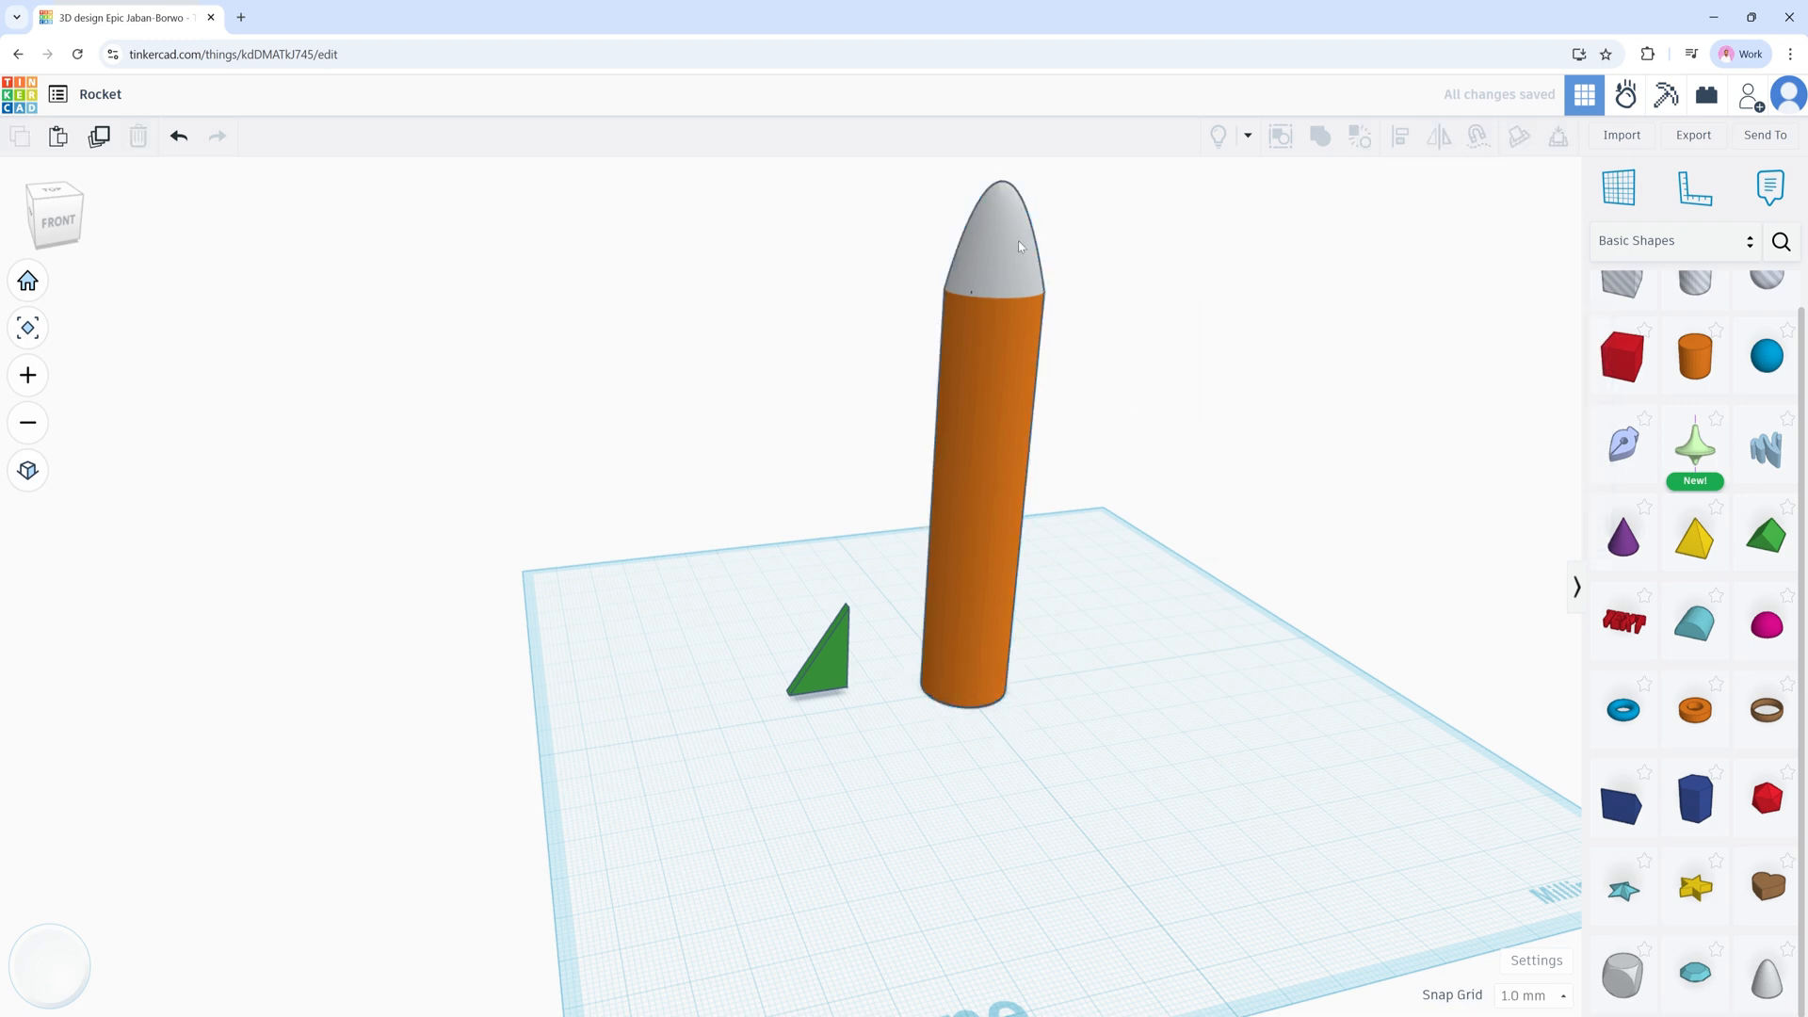
# Step: Align the green fin wedge with the grouped rocket body along one axis
pyautogui.click(828, 668)
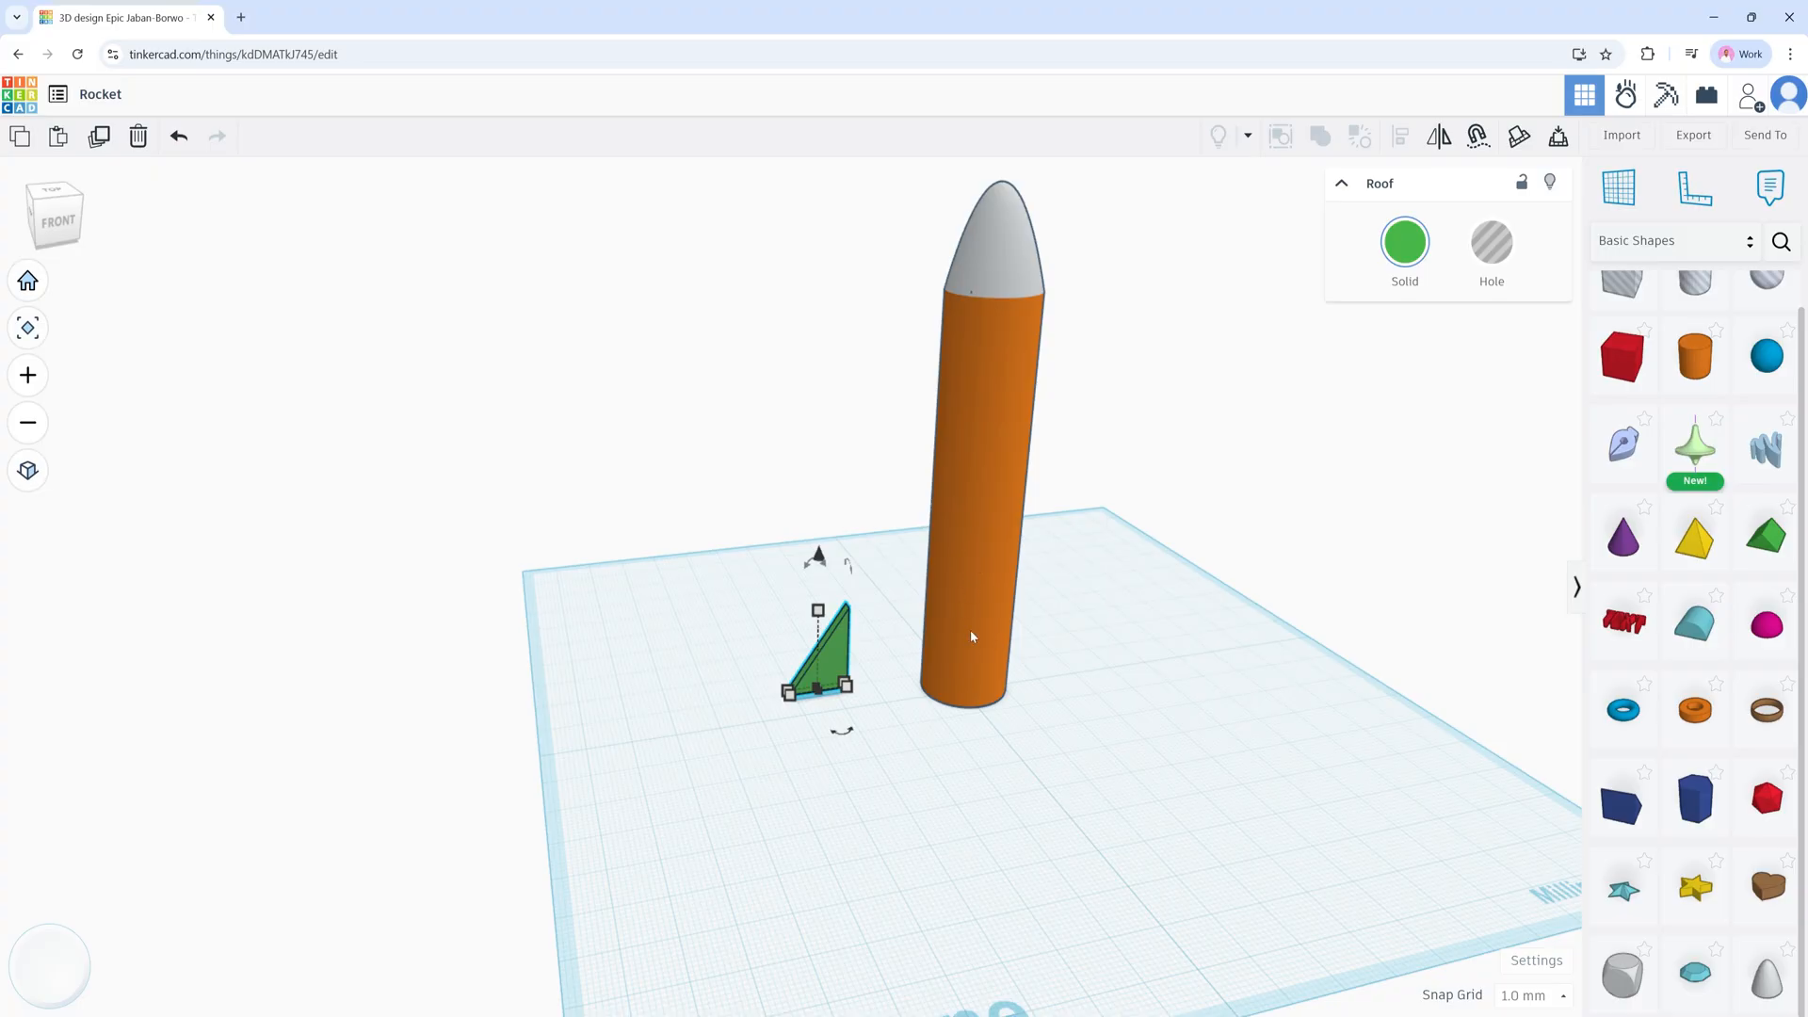
pyautogui.keyDown('shift'); pyautogui.click(961, 619); pyautogui.keyUp('shift')
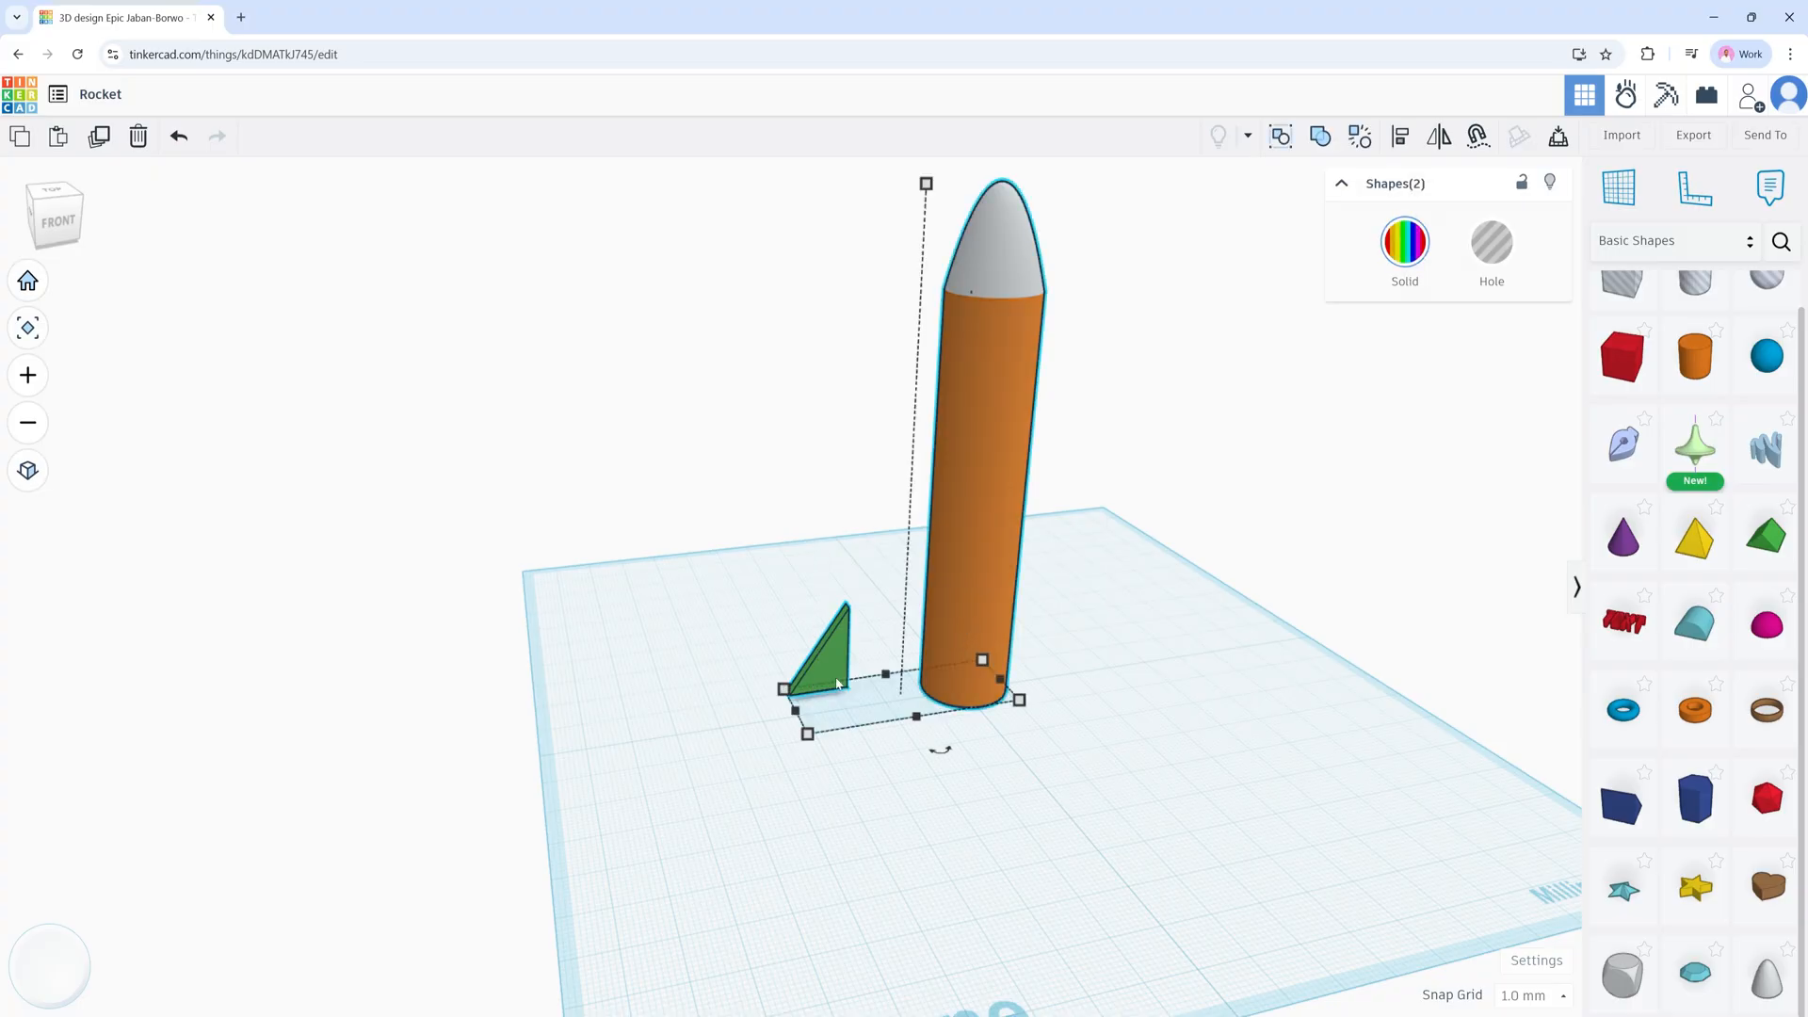
pyautogui.click(1399, 139)
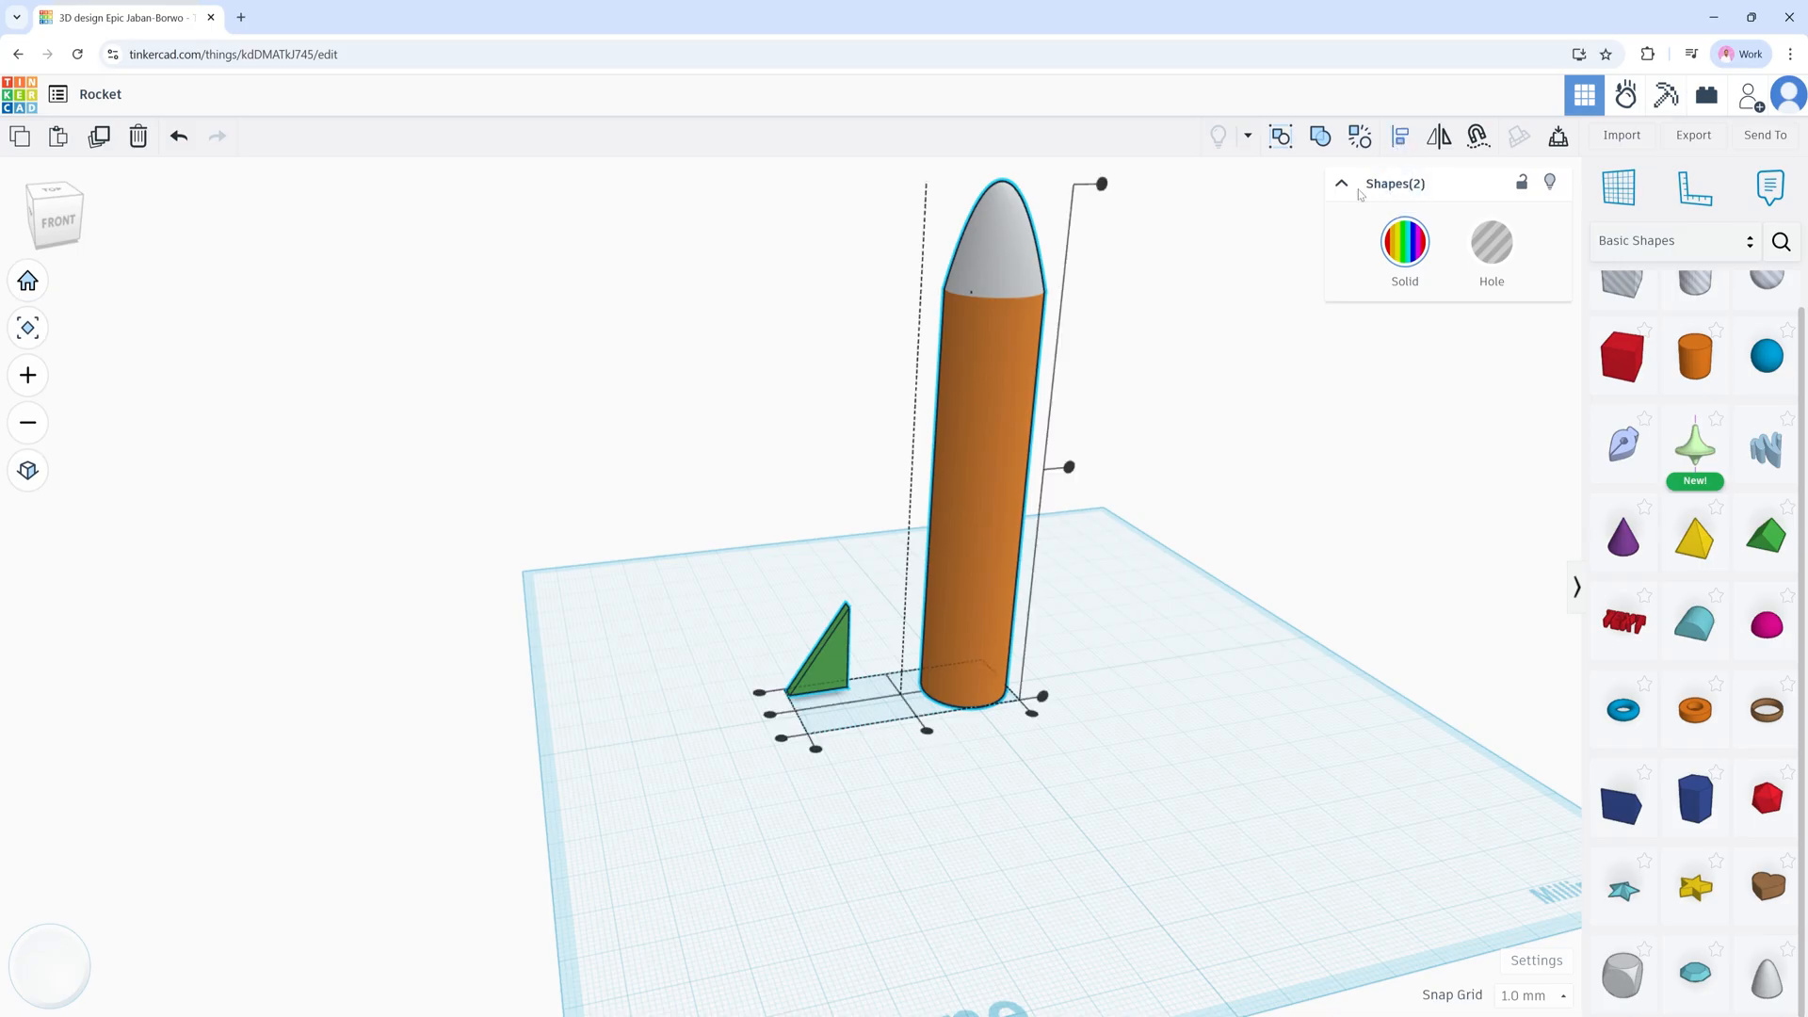
pyautogui.click(770, 717)
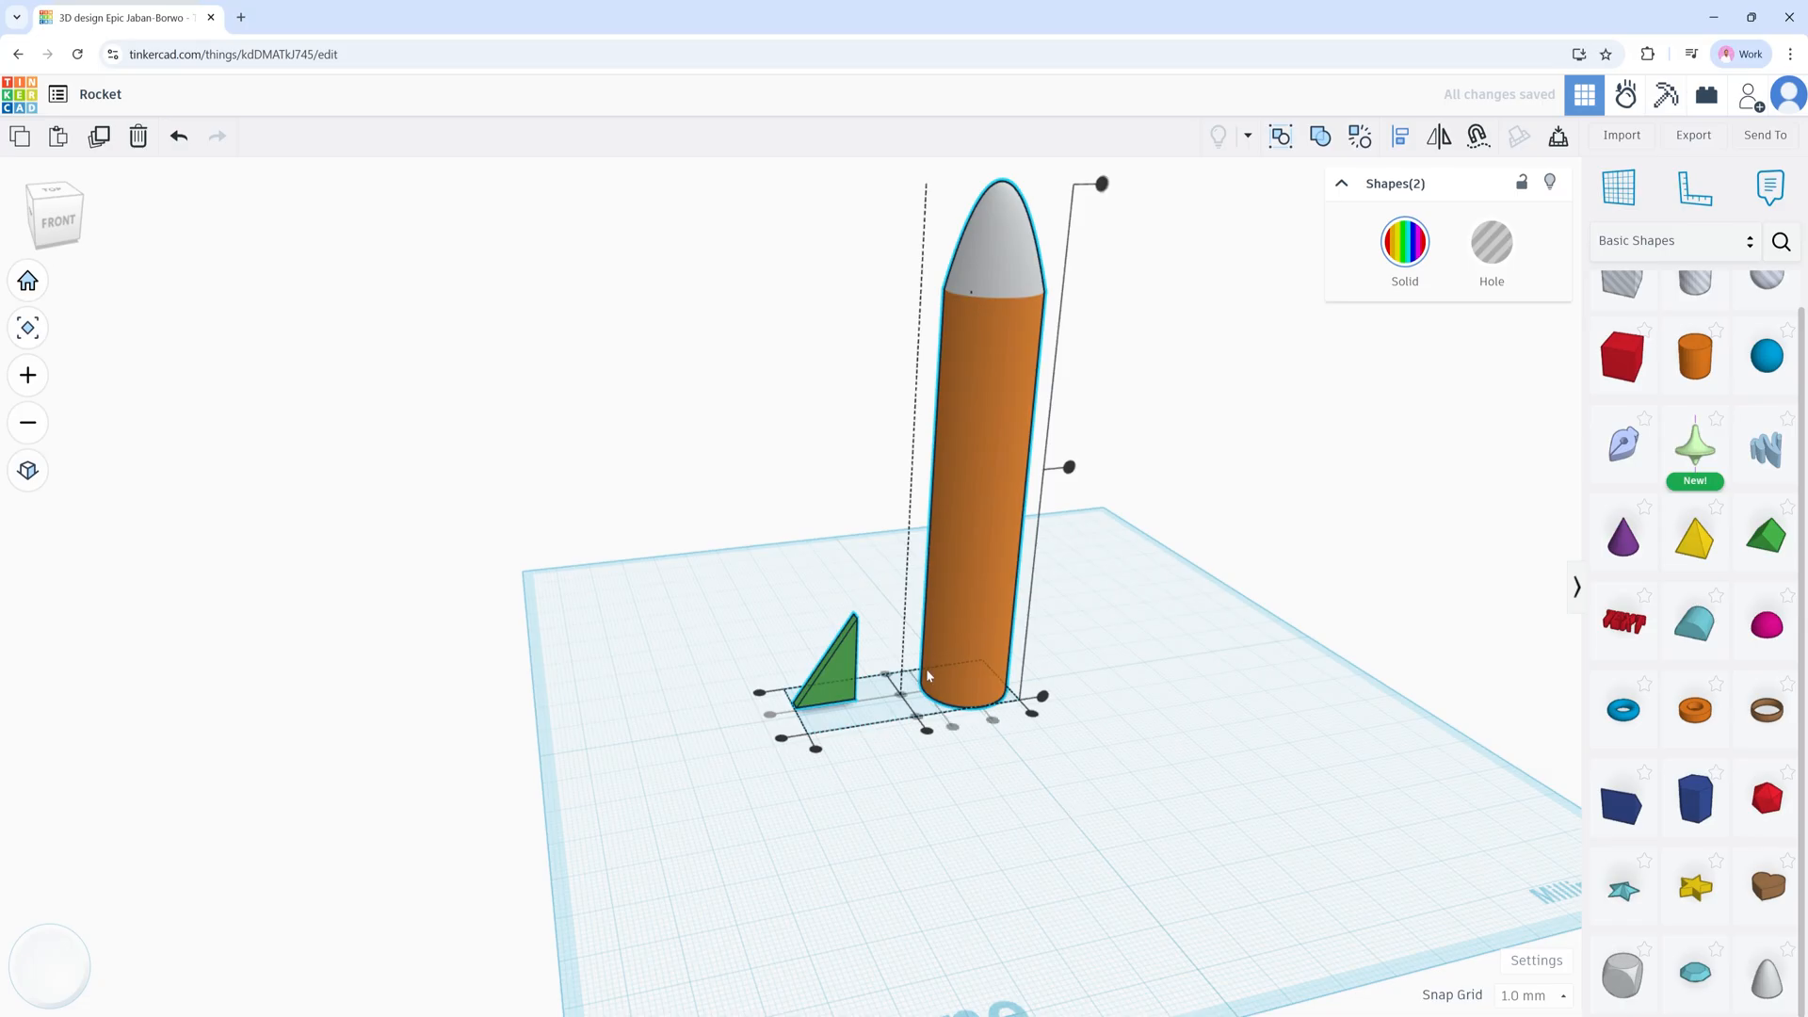
pyautogui.click(1113, 724)
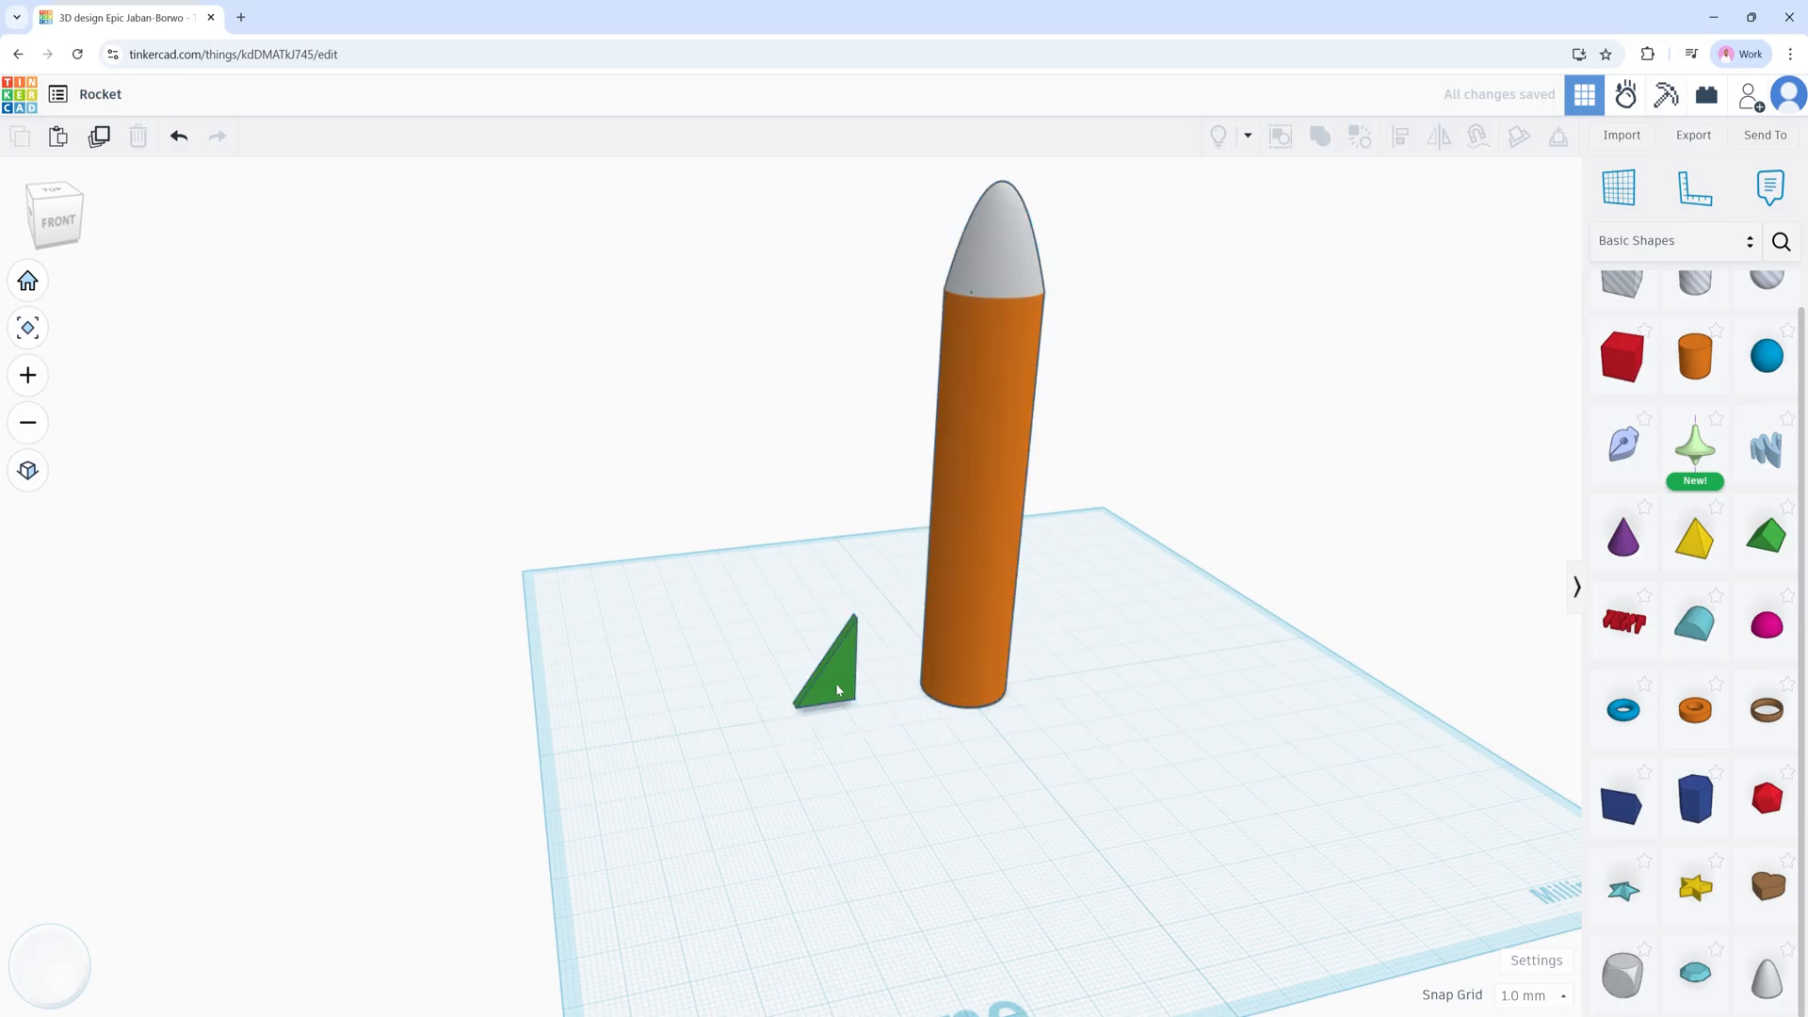
pyautogui.click(834, 681)
# Step: Drop the green fin down onto the workplane
pyautogui.click(918, 787)
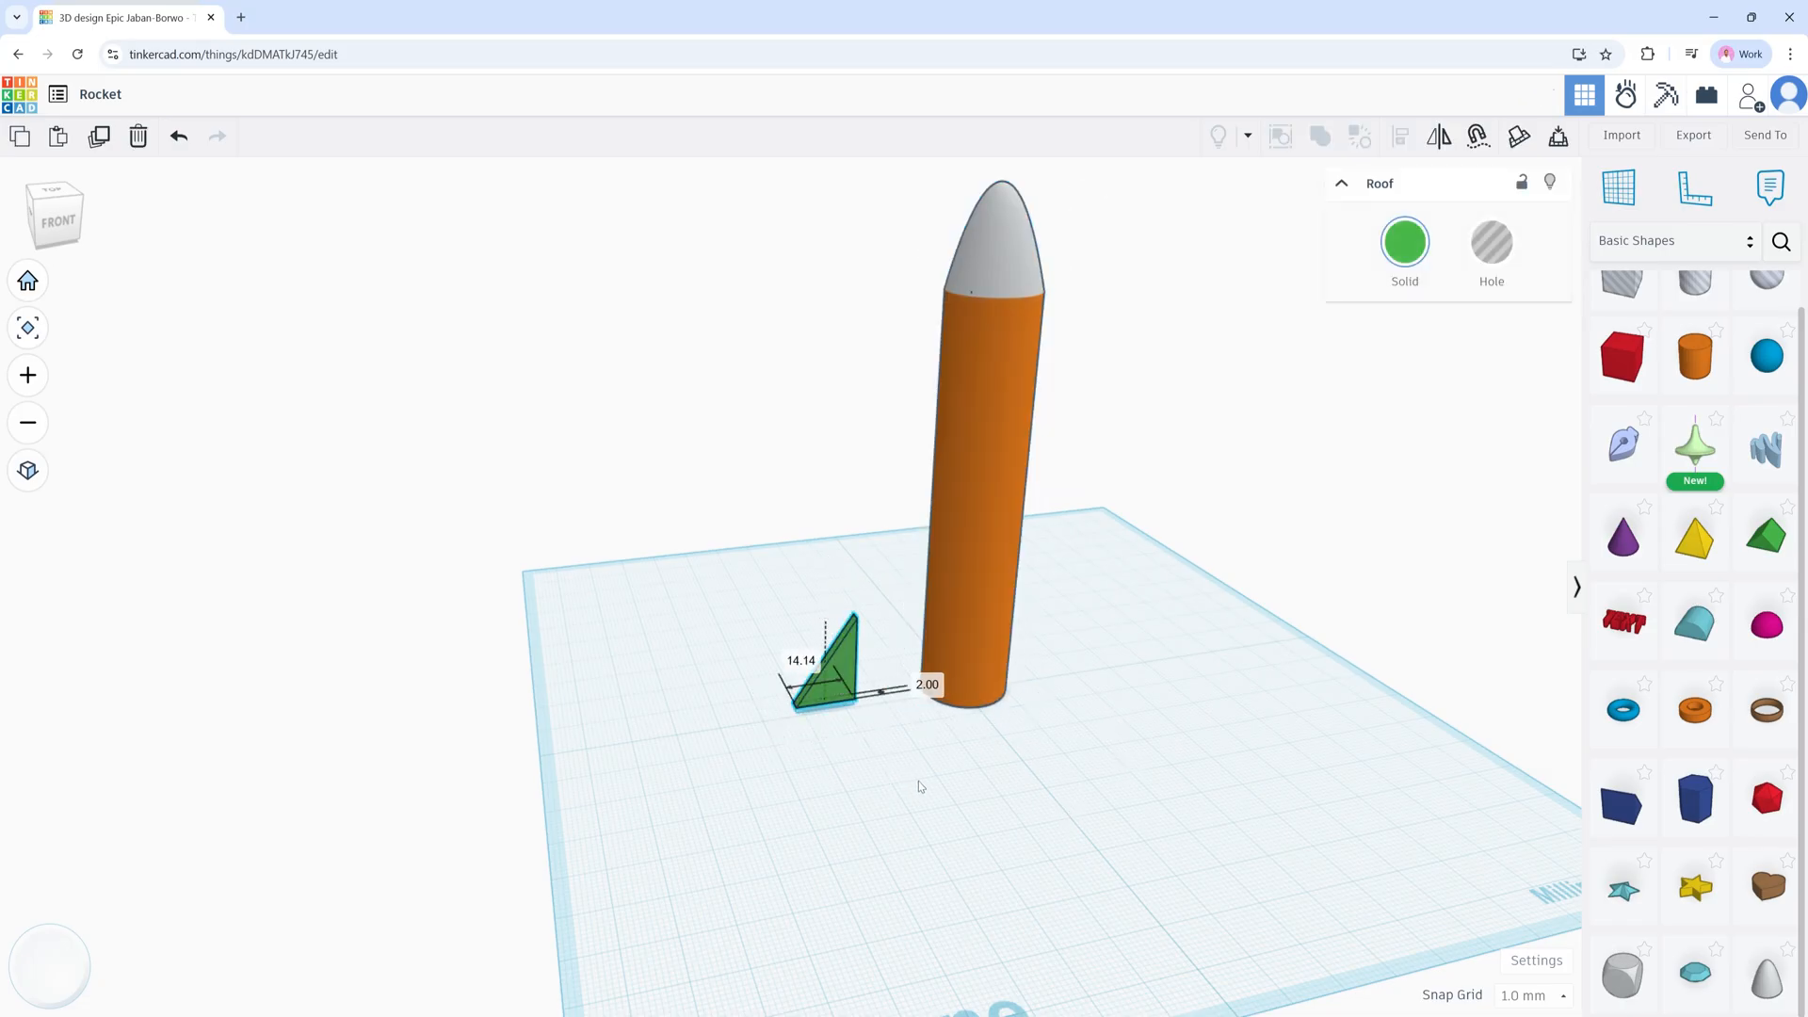
pyautogui.moveTo(918, 784); pyautogui.dragTo(808, 743, button='right')
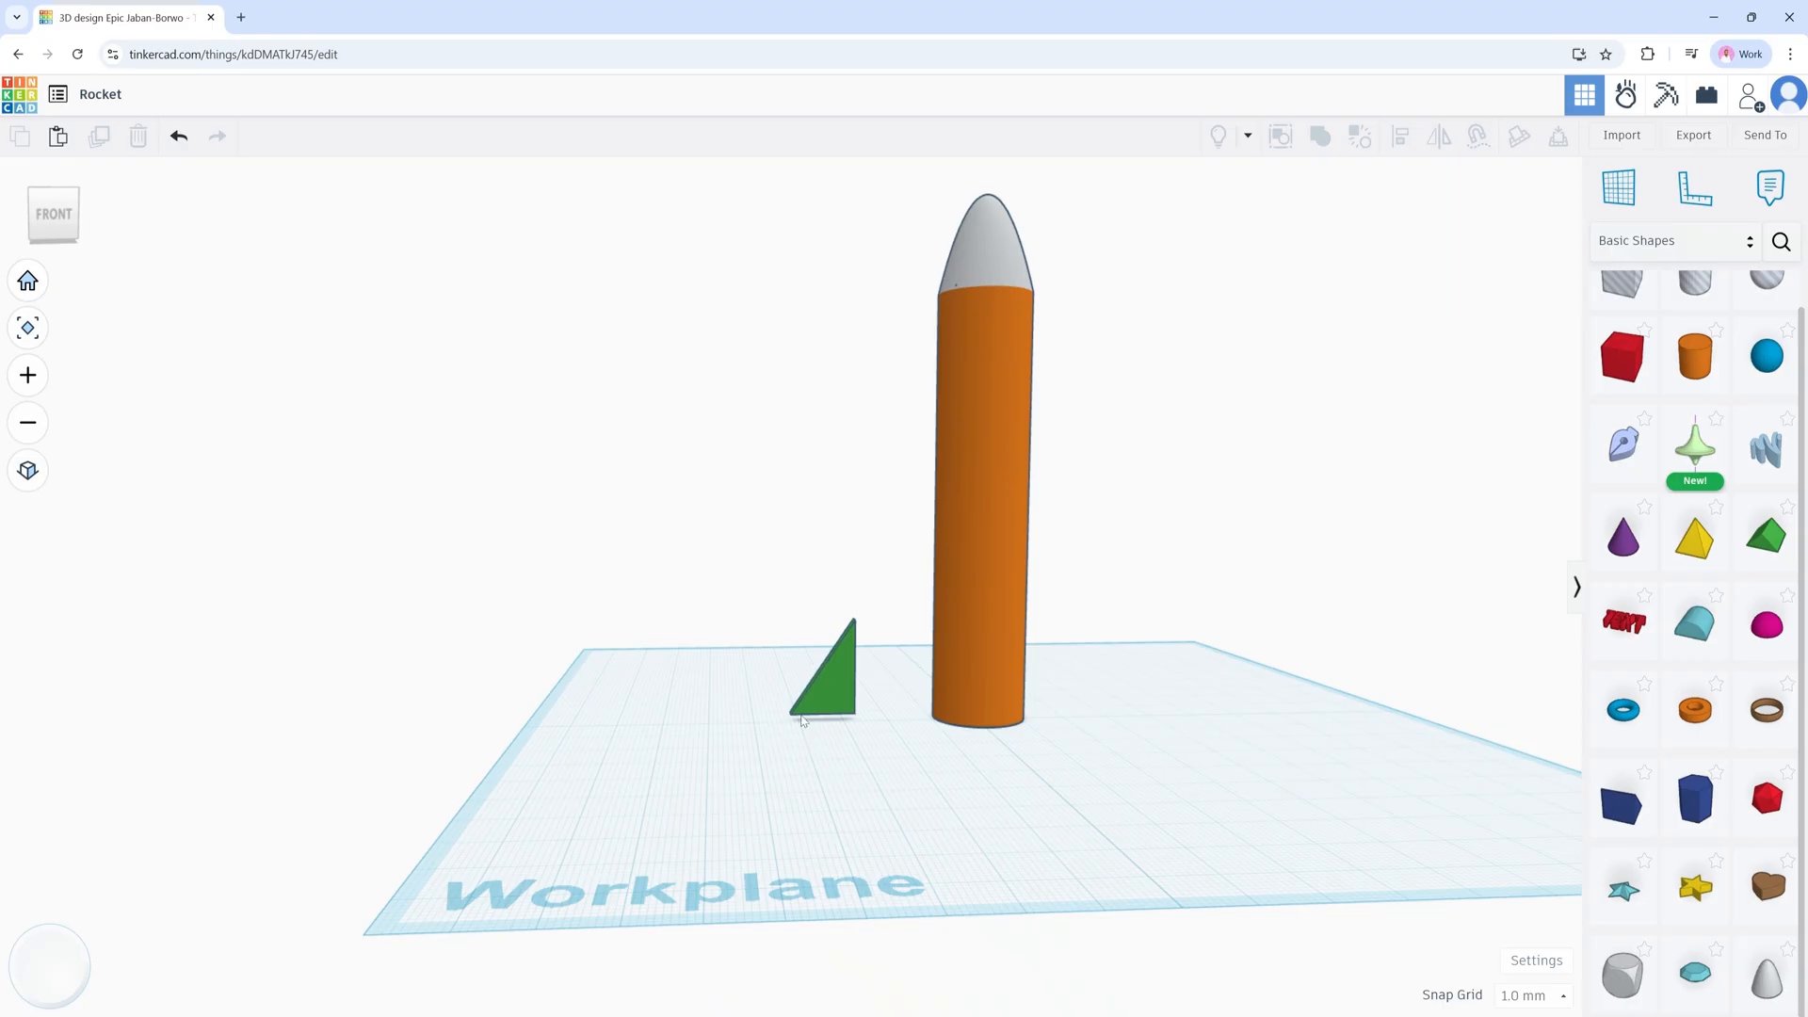
pyautogui.scroll(5, 825, 720)
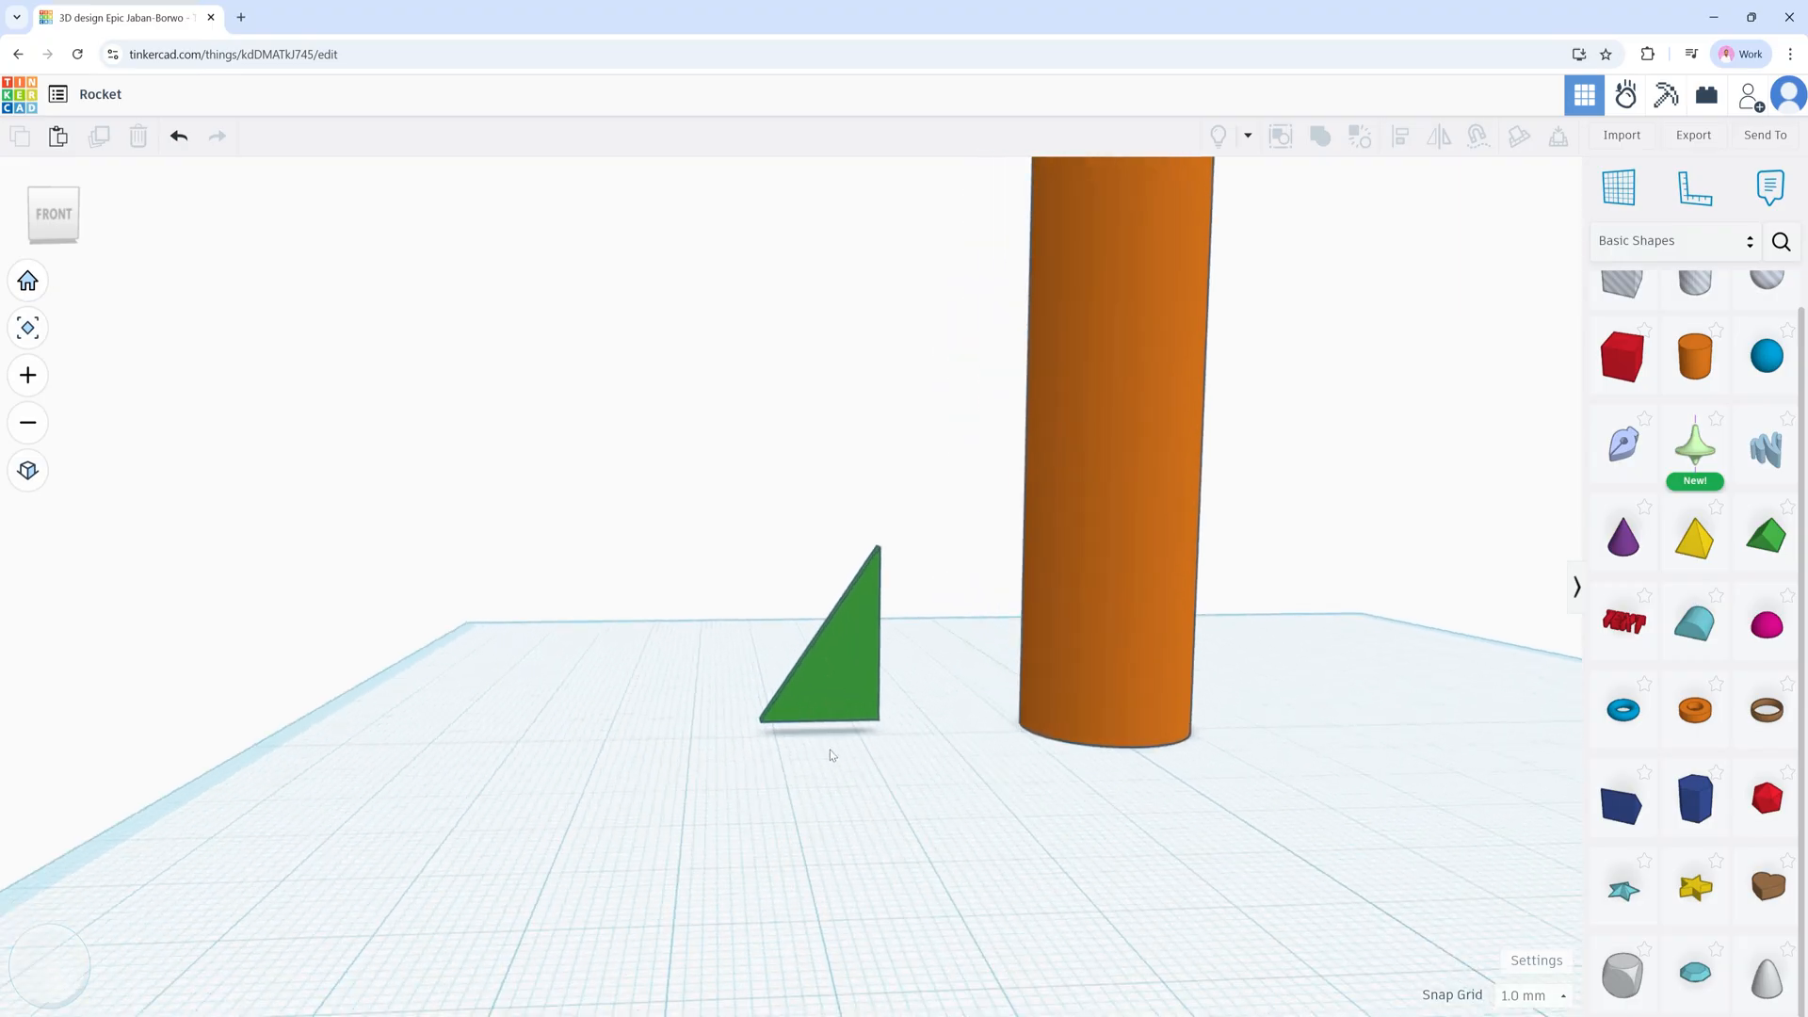
pyautogui.click(836, 693)
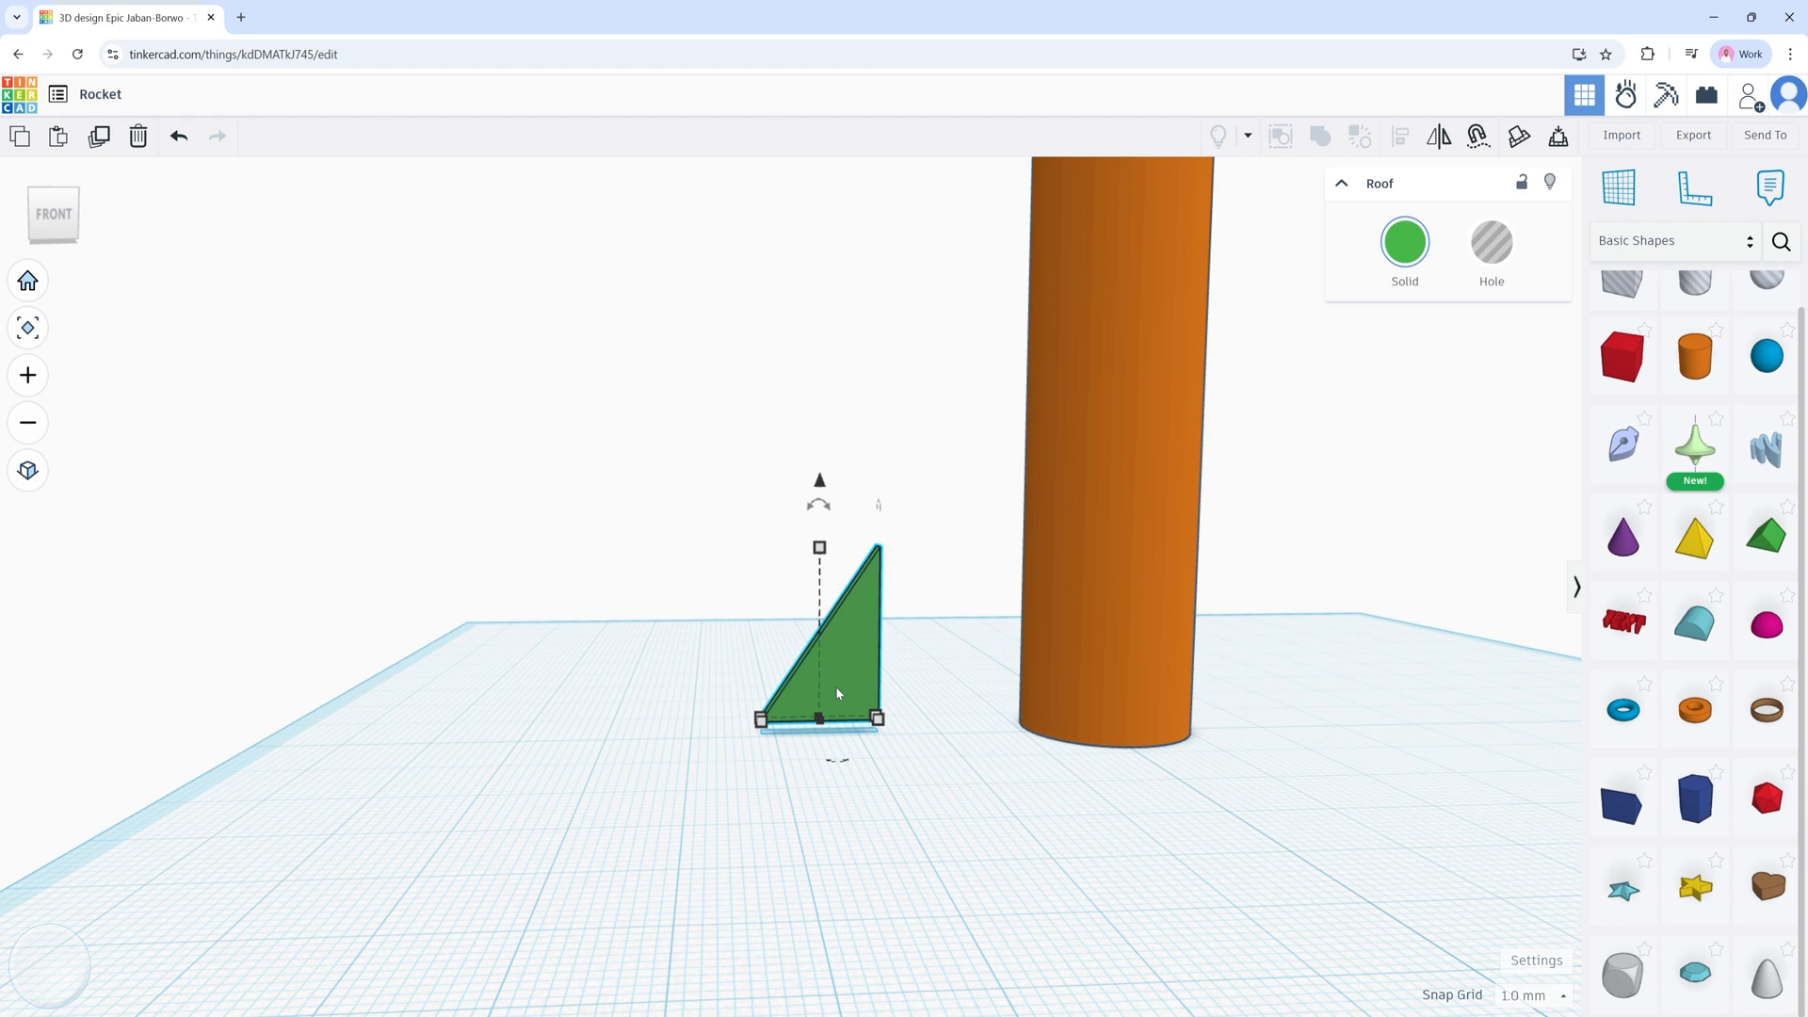
pyautogui.press('d')
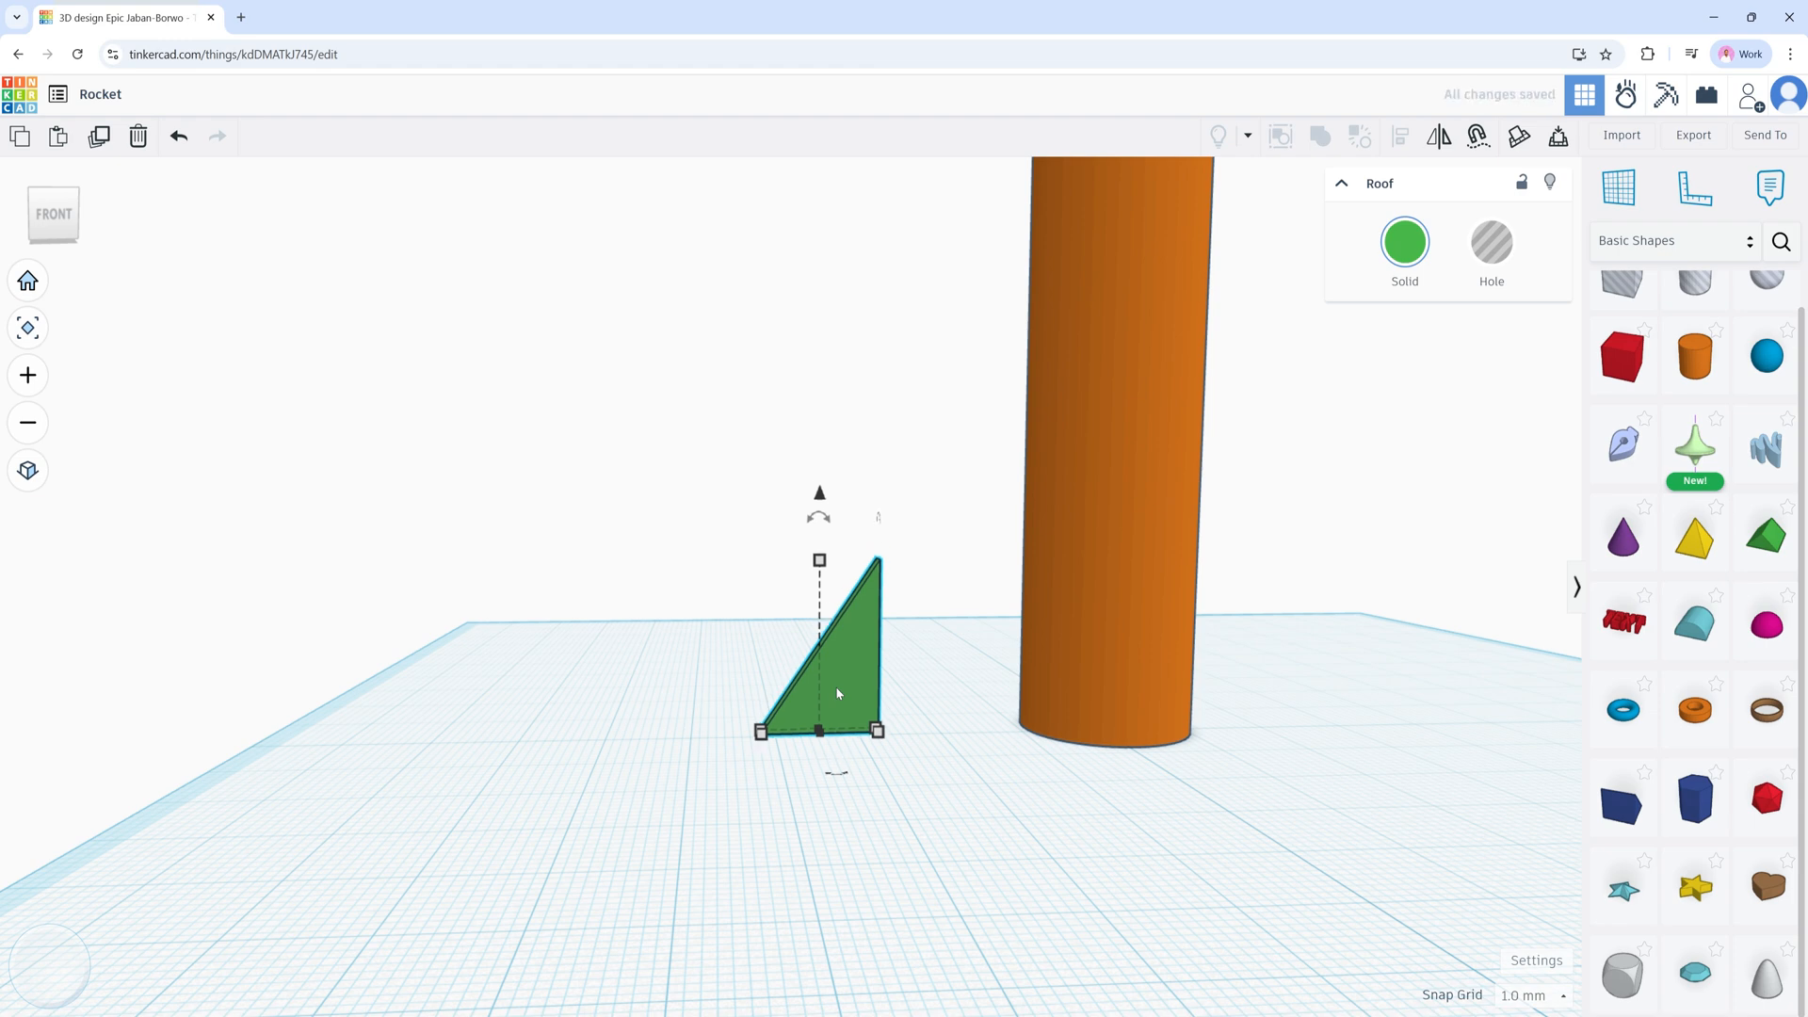
pyautogui.click(864, 830)
# Step: Nudge the fin right until it meets the rocket body
pyautogui.moveTo(880, 786); pyautogui.dragTo(846, 719, button='right')
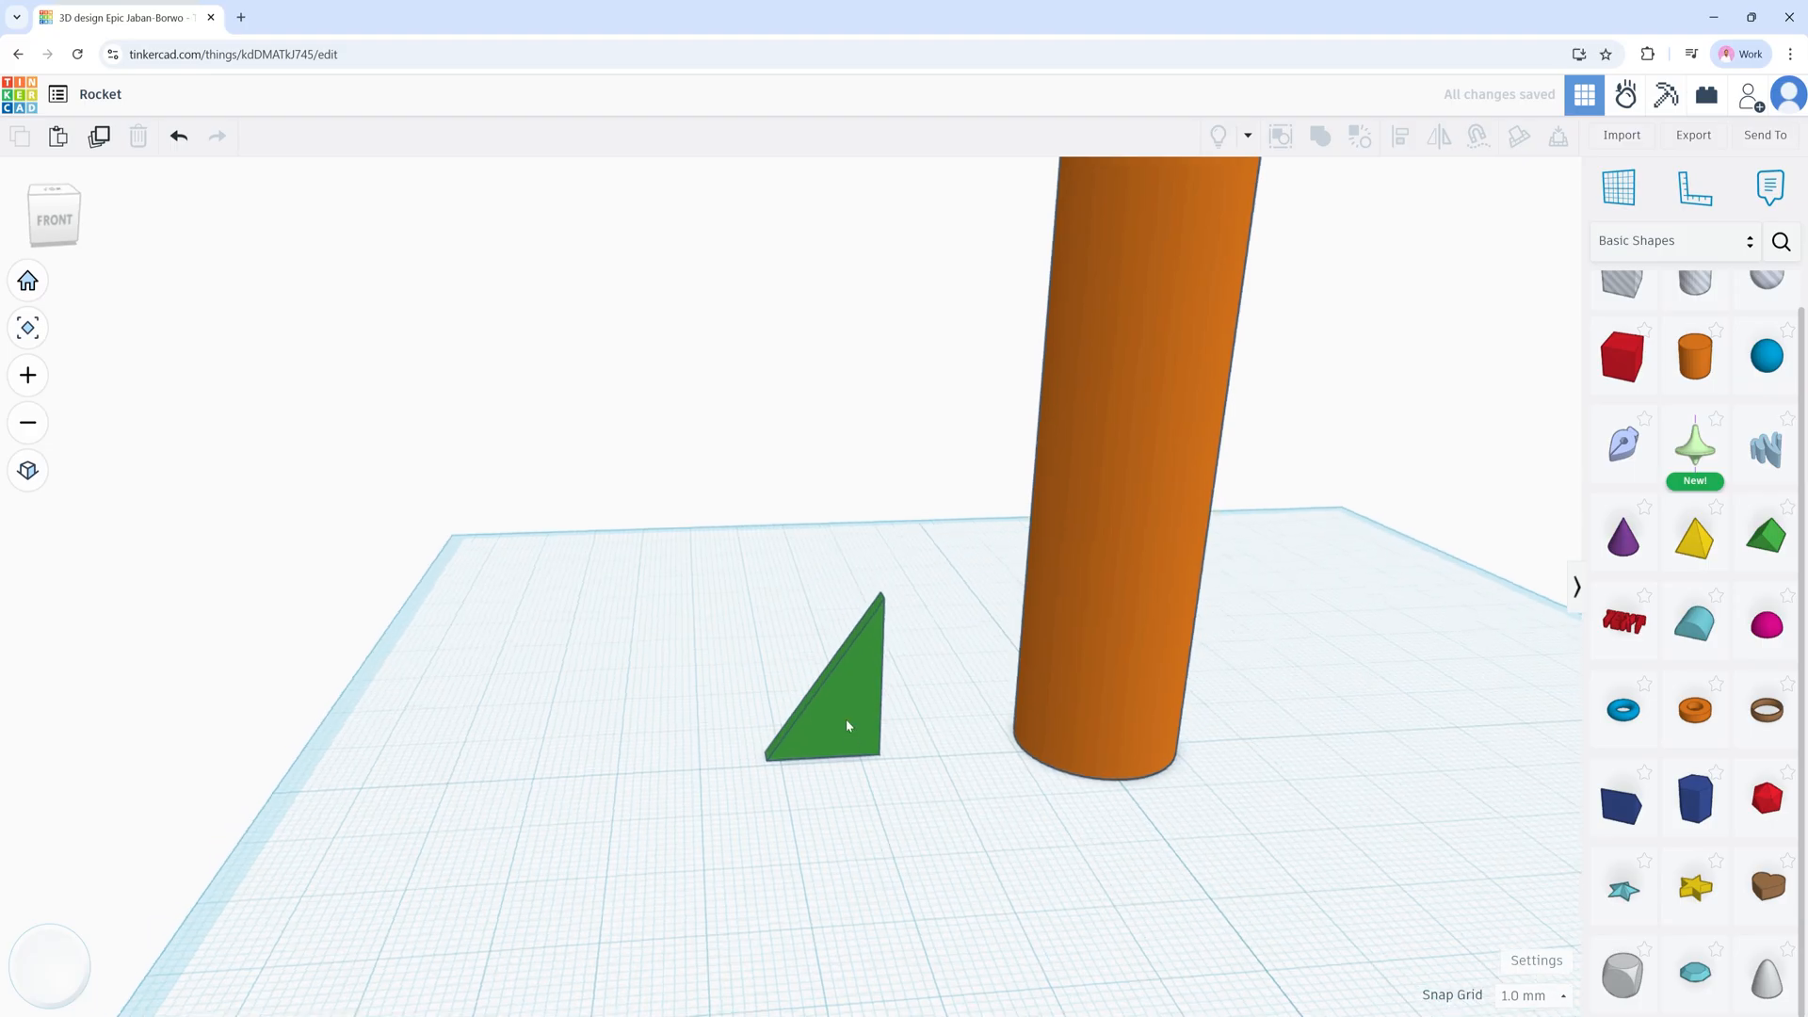
pyautogui.click(846, 724)
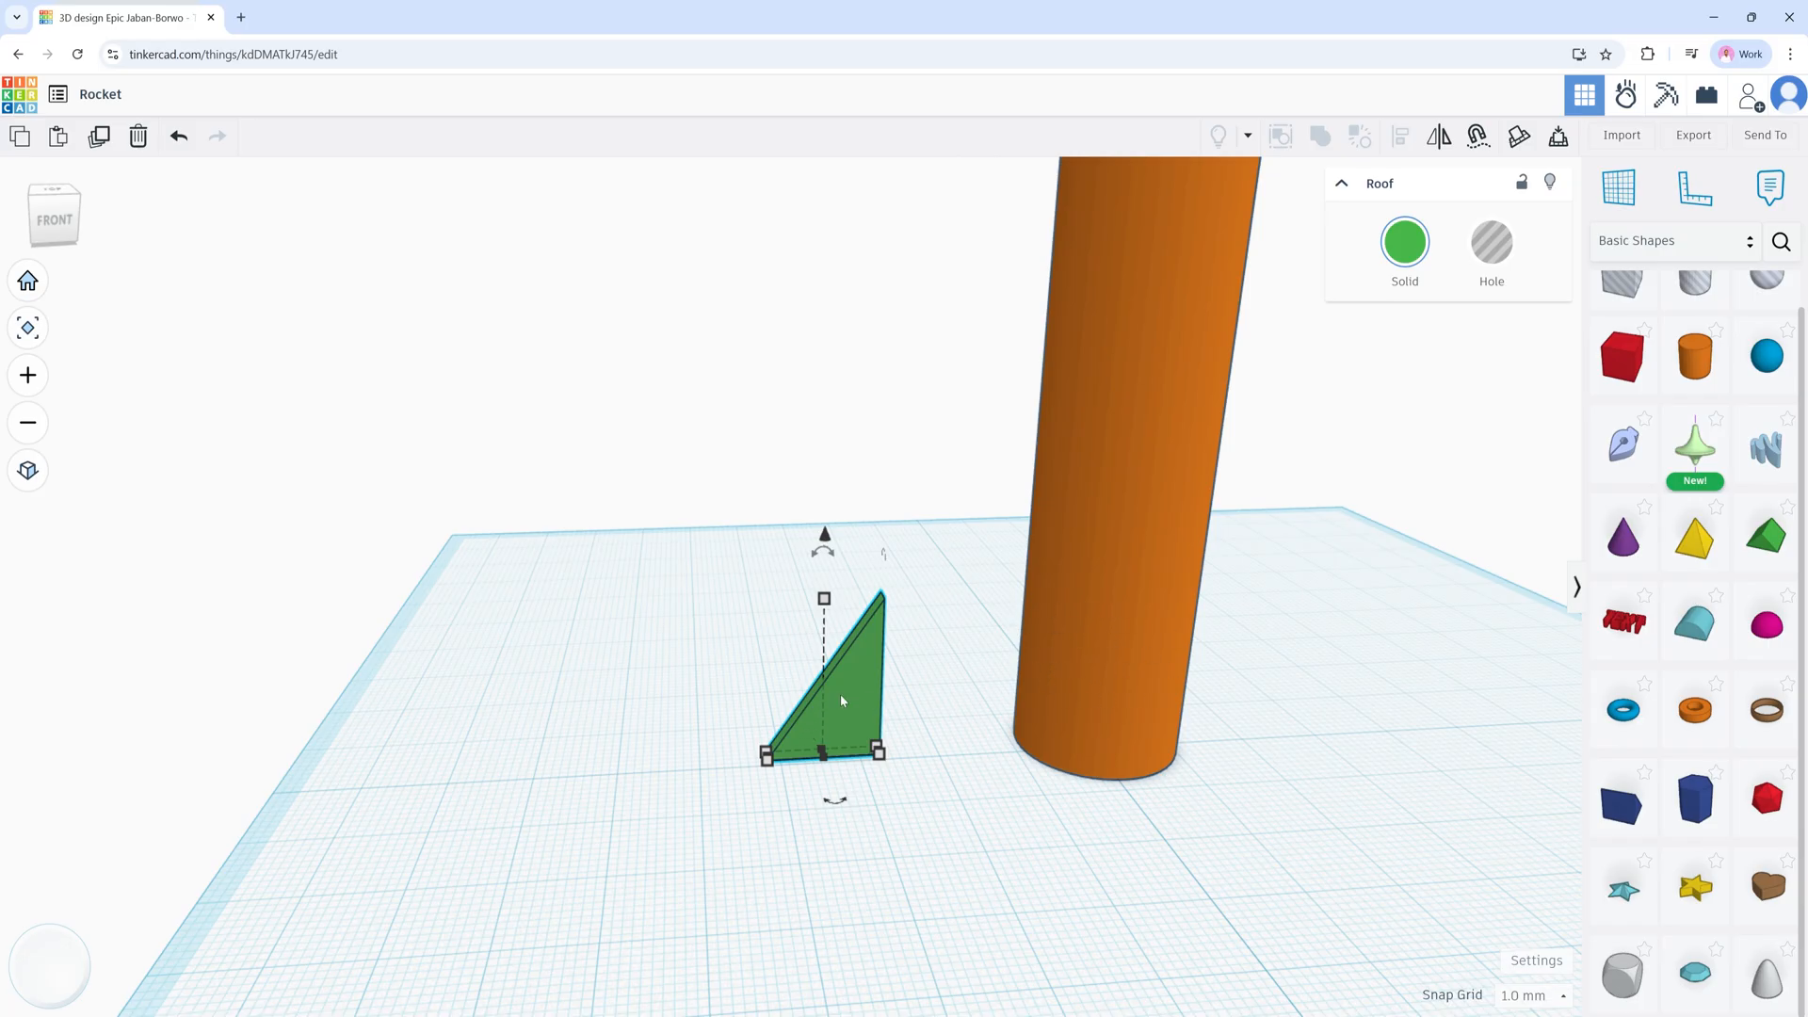
pyautogui.press('Right')
pyautogui.press('Right')
pyautogui.press('Right')
pyautogui.press('Right')
pyautogui.press('Right')
pyautogui.press('Right')
pyautogui.press('Right')
pyautogui.press('Right')
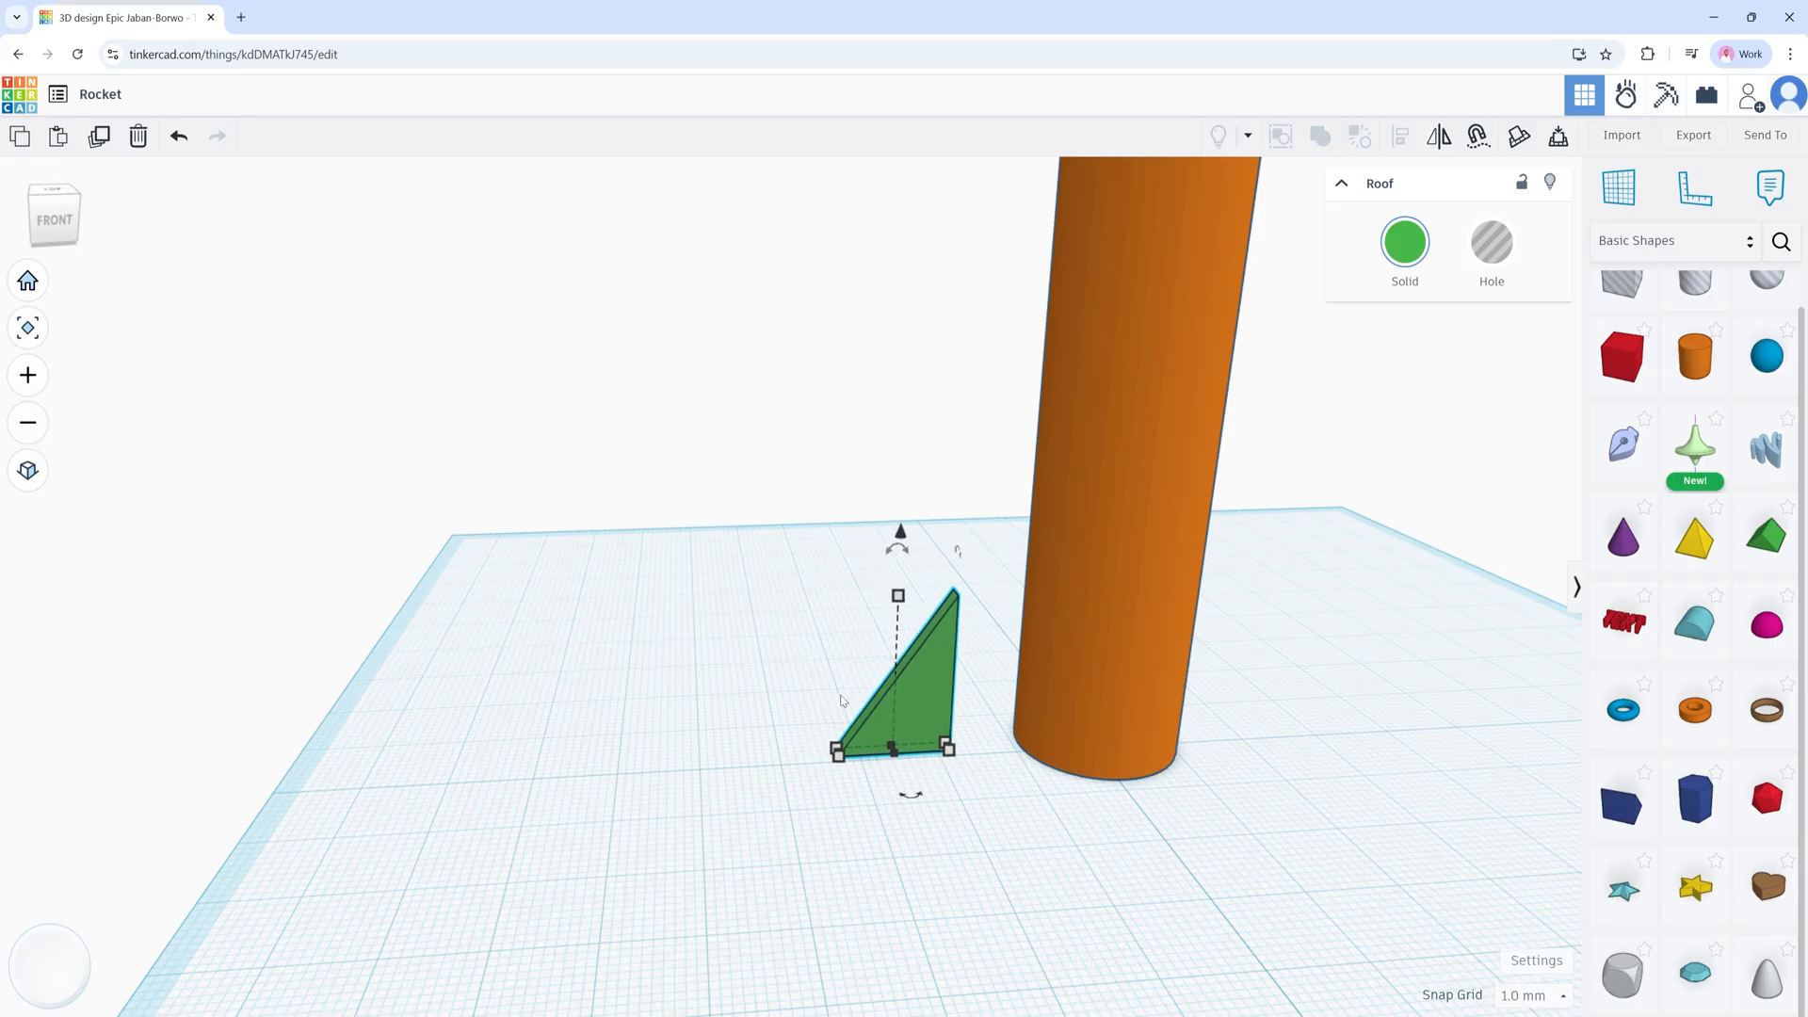
pyautogui.press('Right')
pyautogui.press('Right')
pyautogui.press('Right')
pyautogui.press('Right')
pyautogui.press('Right')
pyautogui.press('Right')
pyautogui.press('Right')
pyautogui.press('Right')
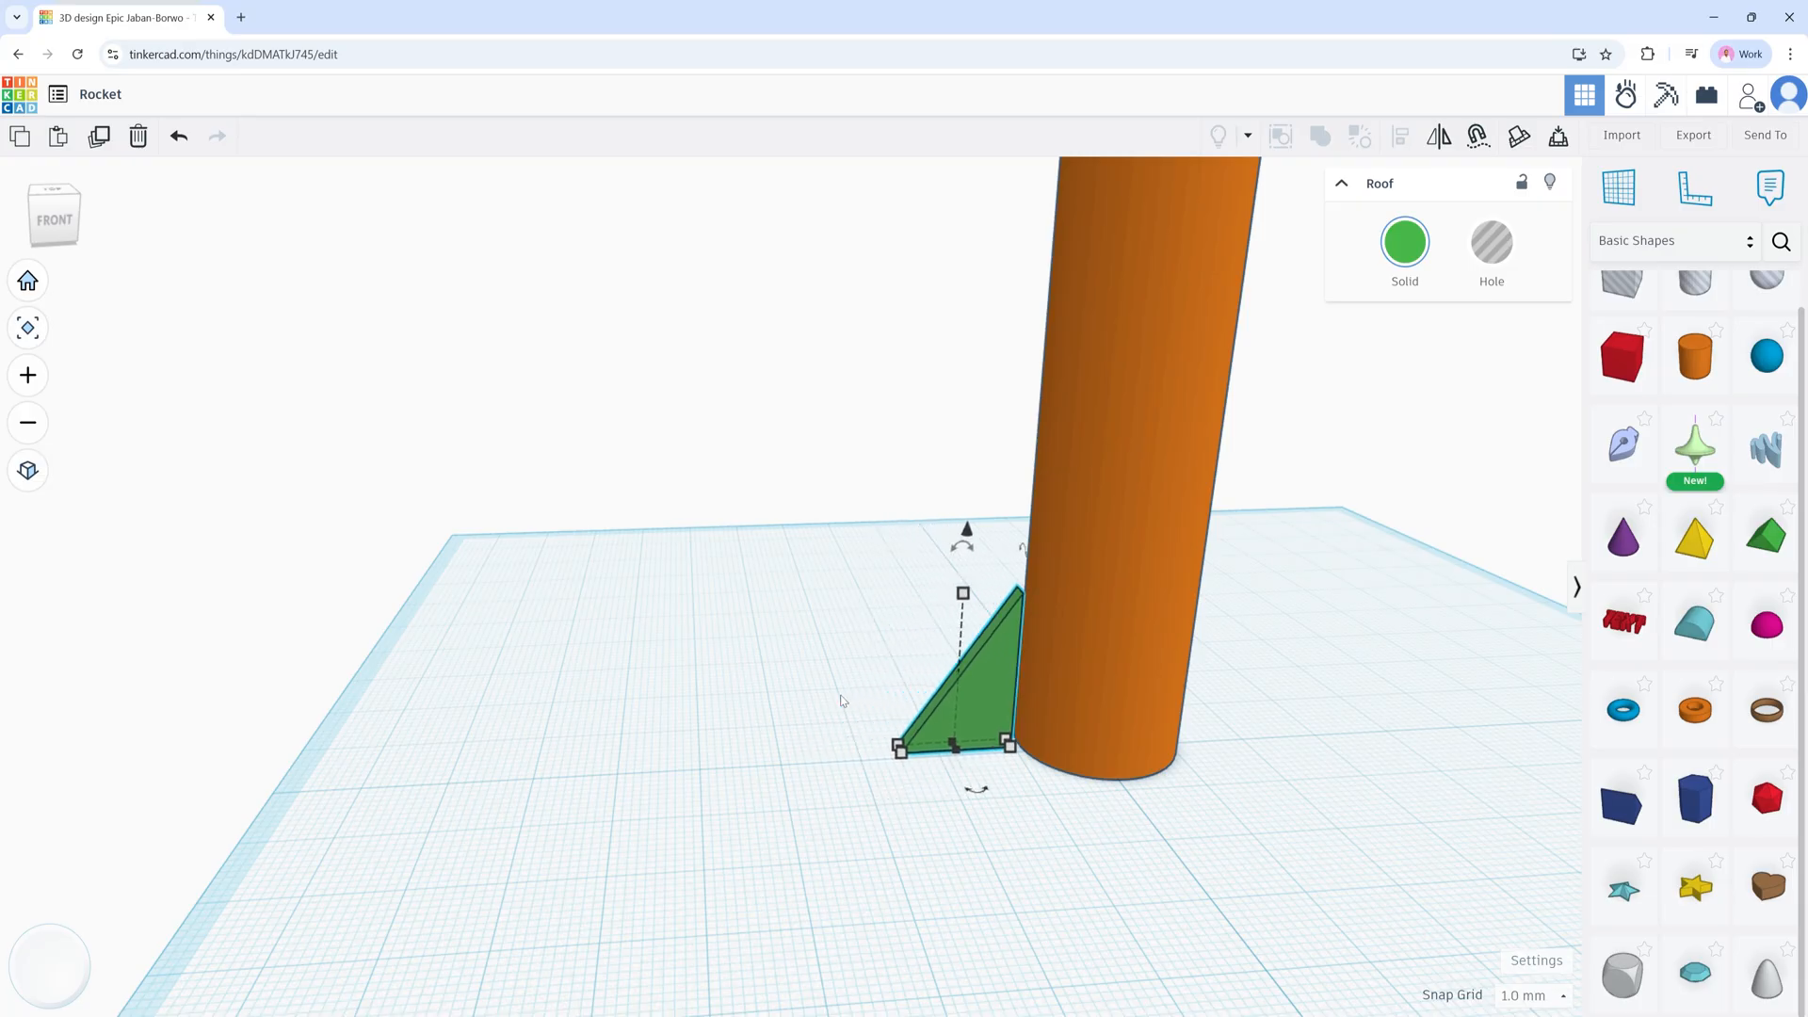
pyautogui.press('Right')
pyautogui.press('Right')
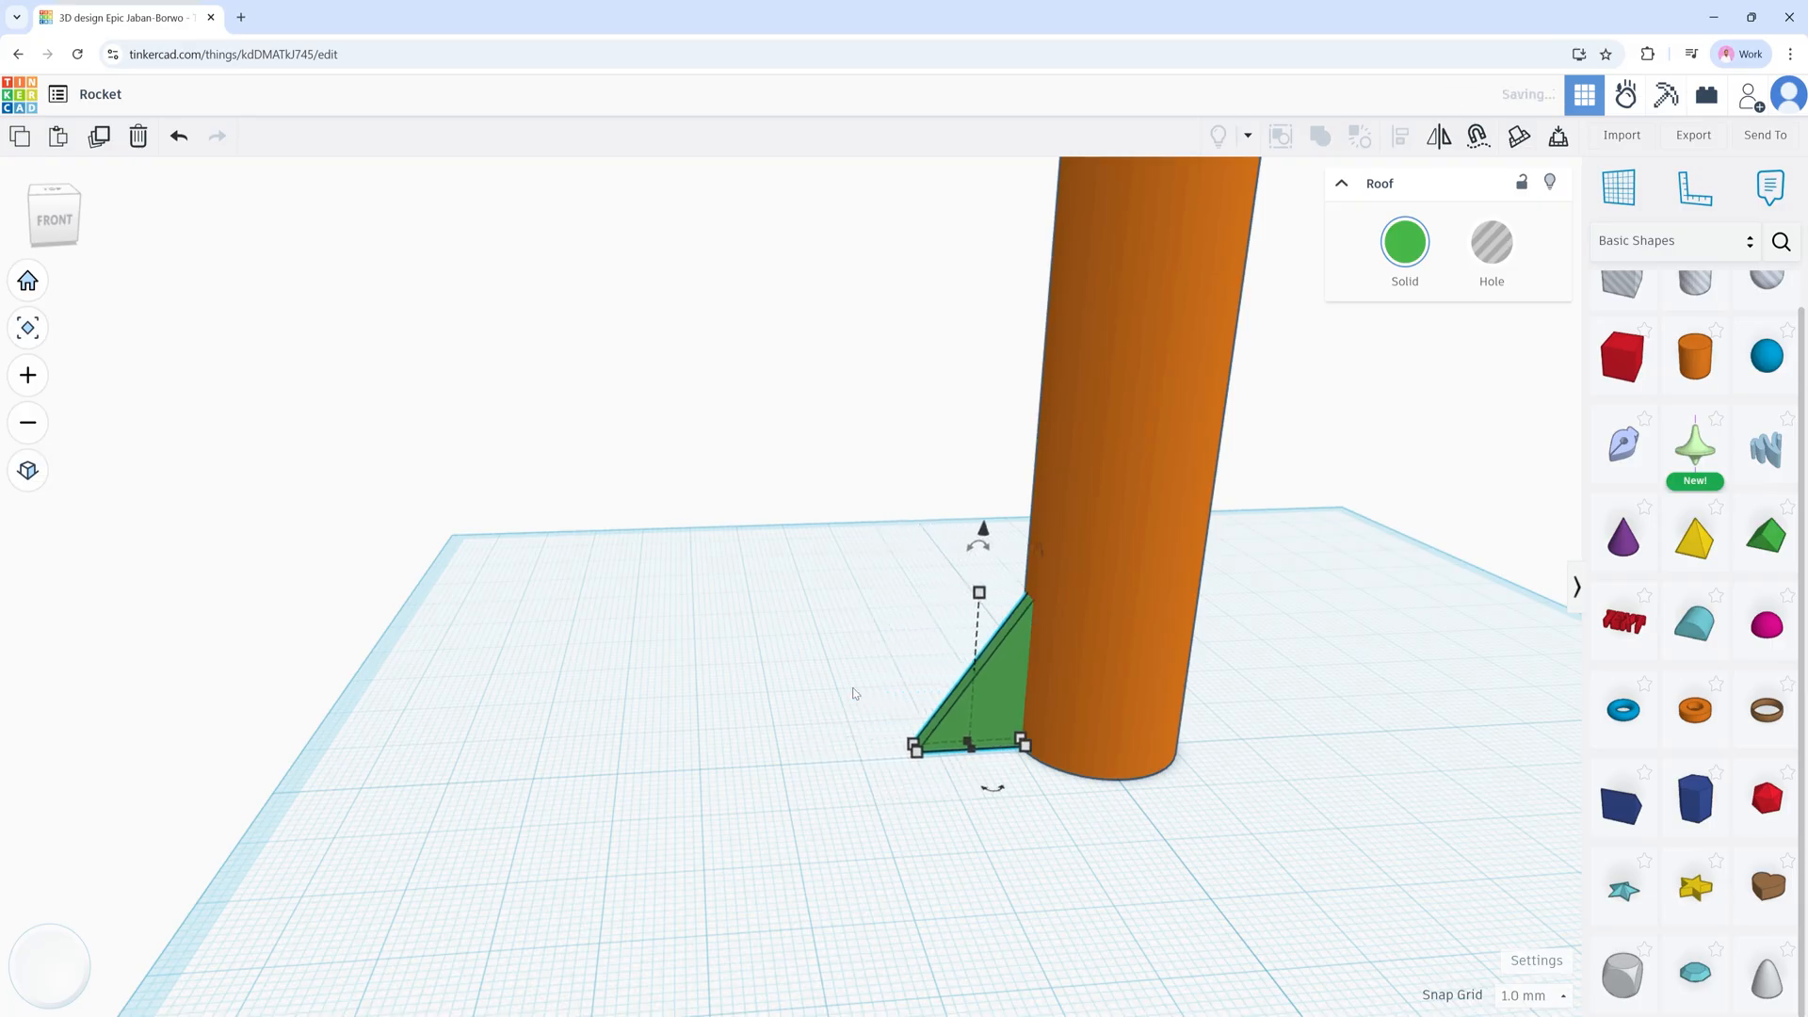
# Step: Check from the front view and fine-tune the fin flush against the body's side
pyautogui.moveTo(61, 229); pyautogui.dragTo(60, 225)
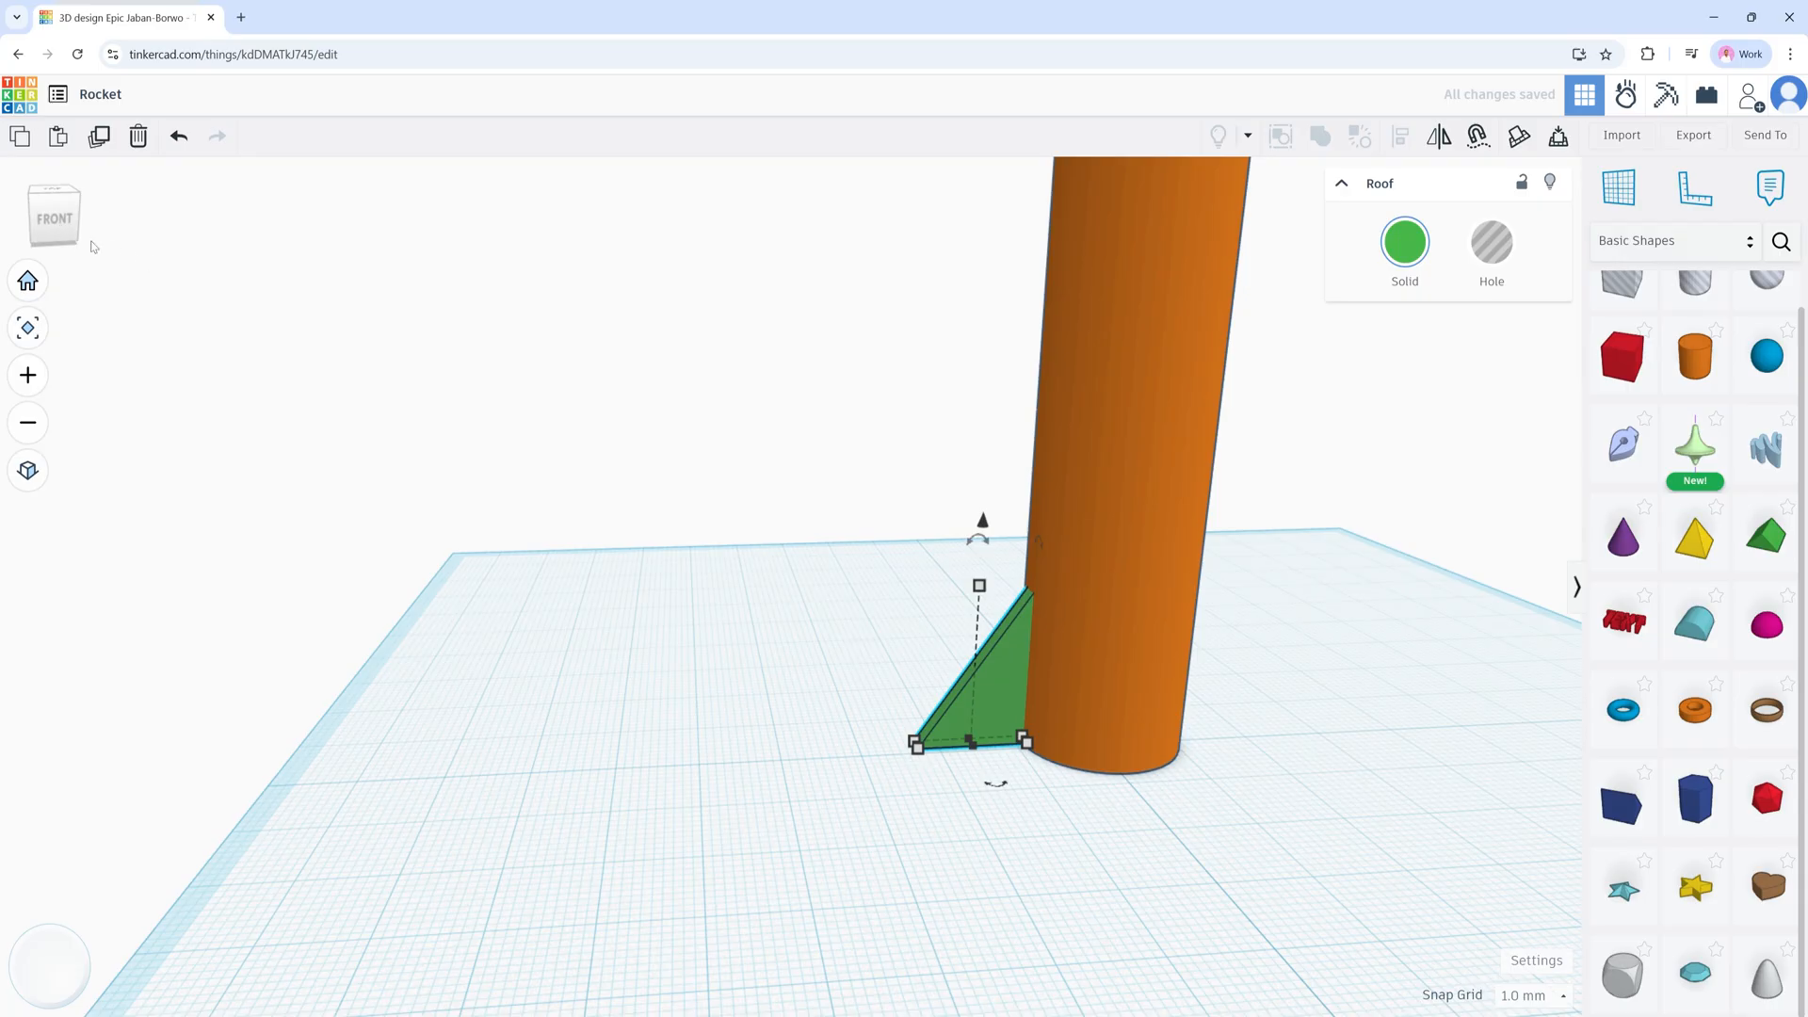
pyautogui.click(56, 223)
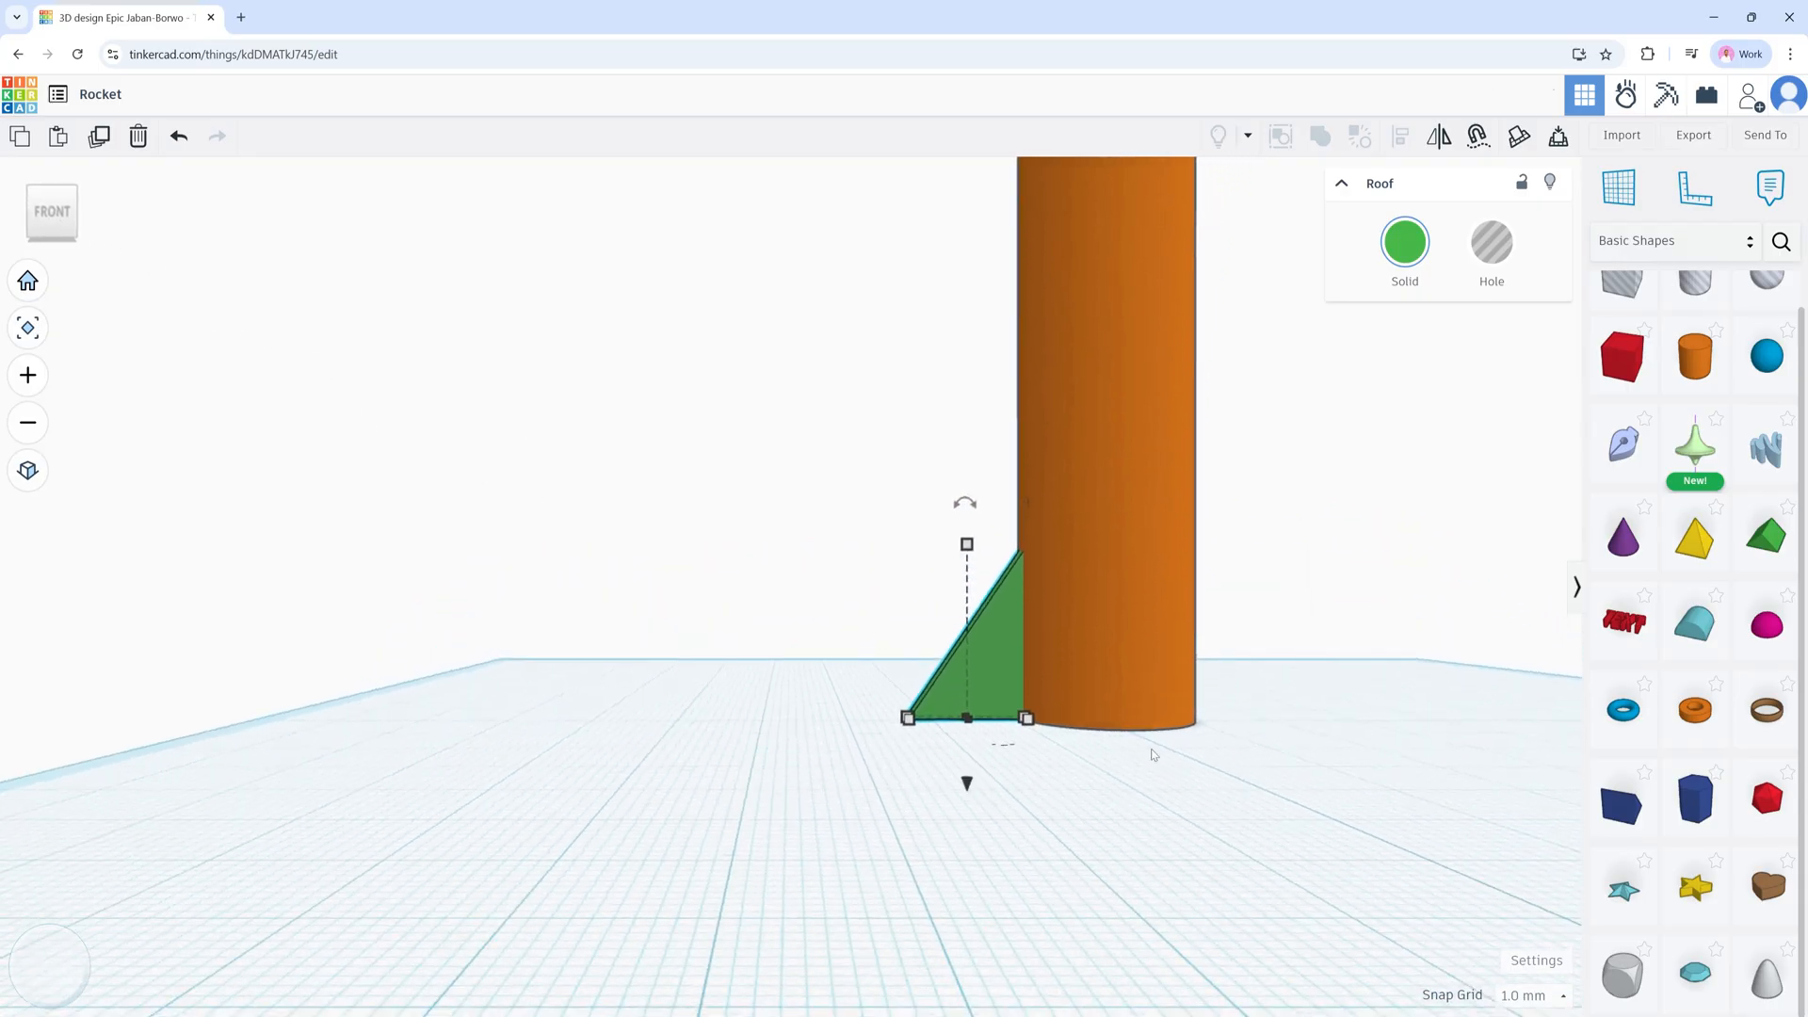
pyautogui.moveTo(1319, 726); pyautogui.dragTo(1089, 738, button='middle')
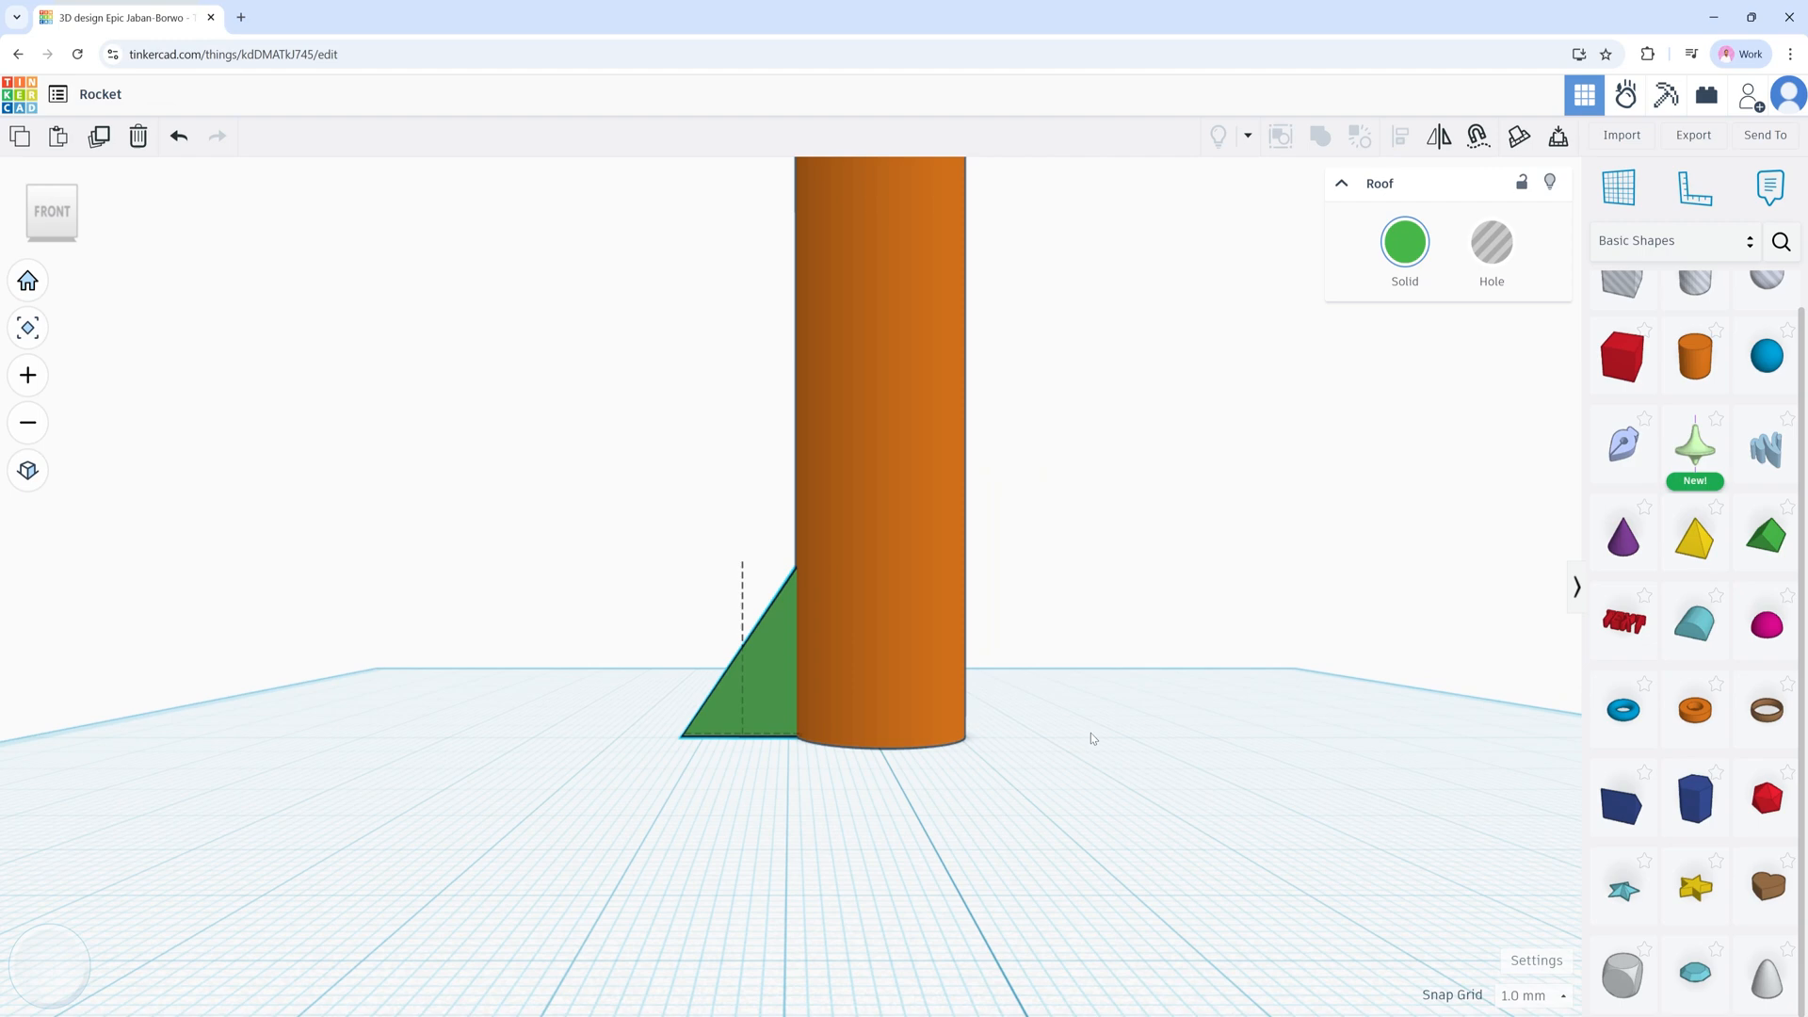
pyautogui.click(1042, 619)
pyautogui.click(739, 688)
pyautogui.press('Left')
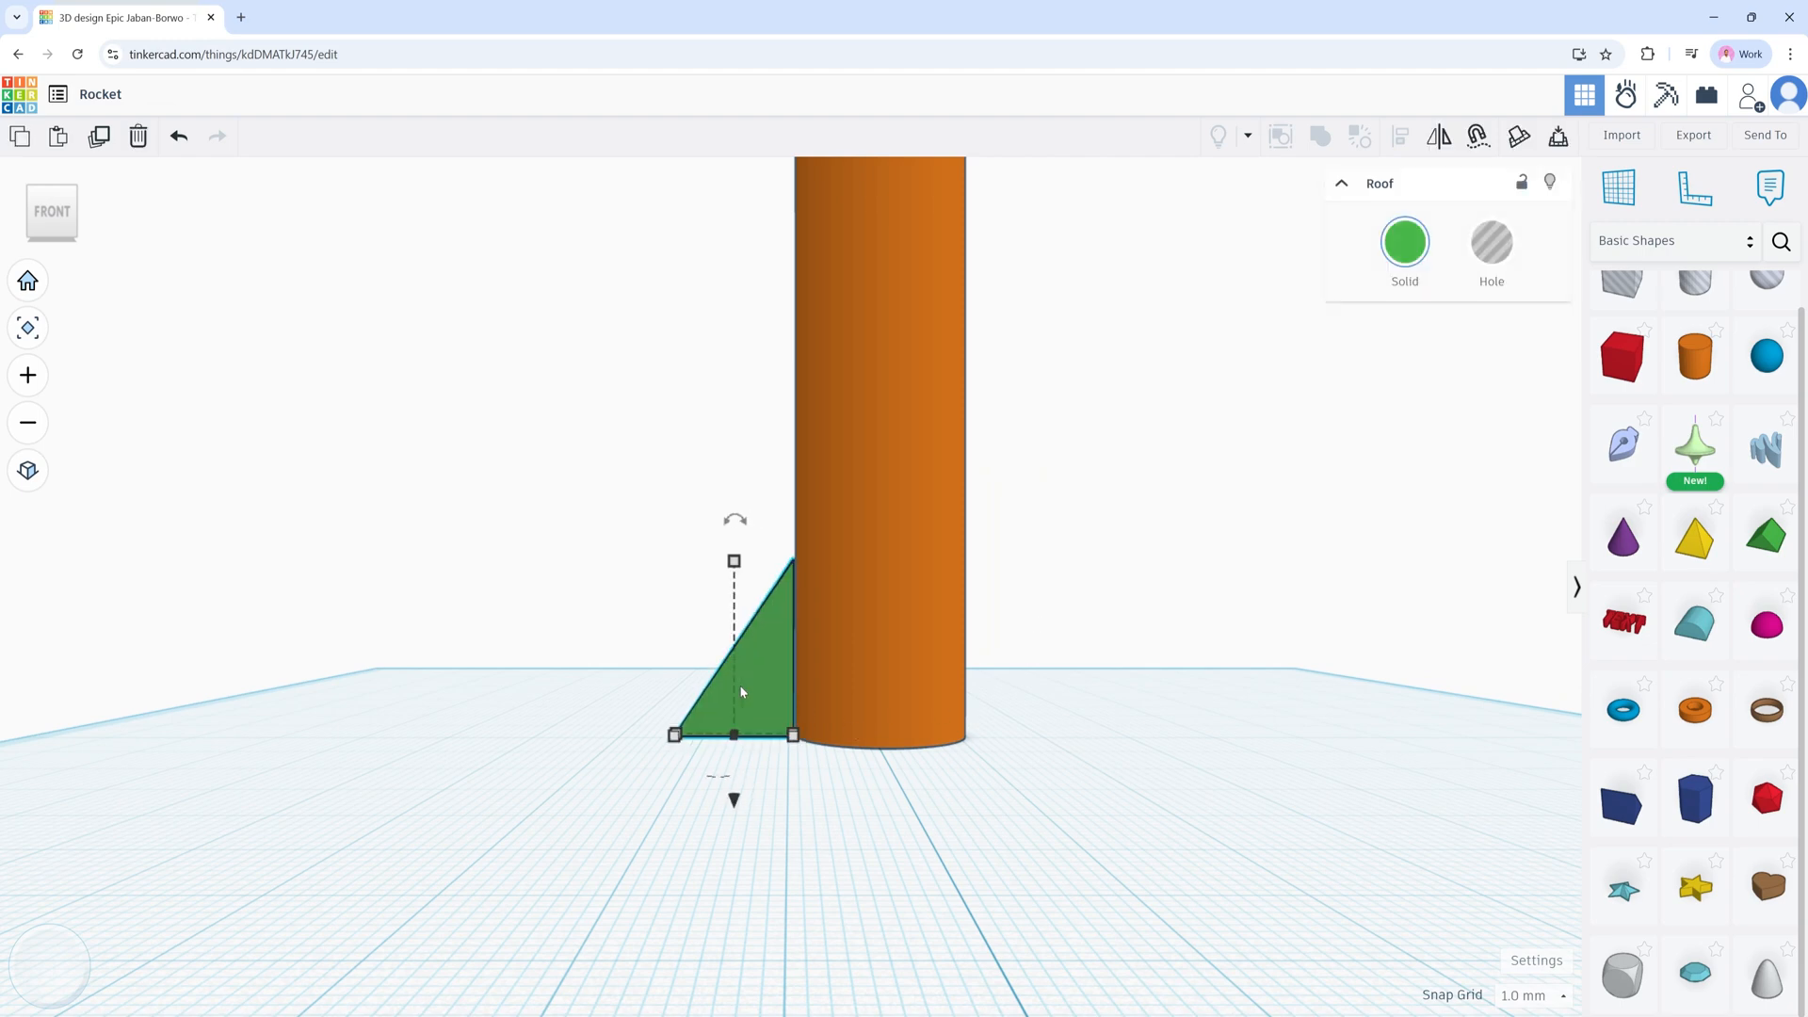
pyautogui.press('Right')
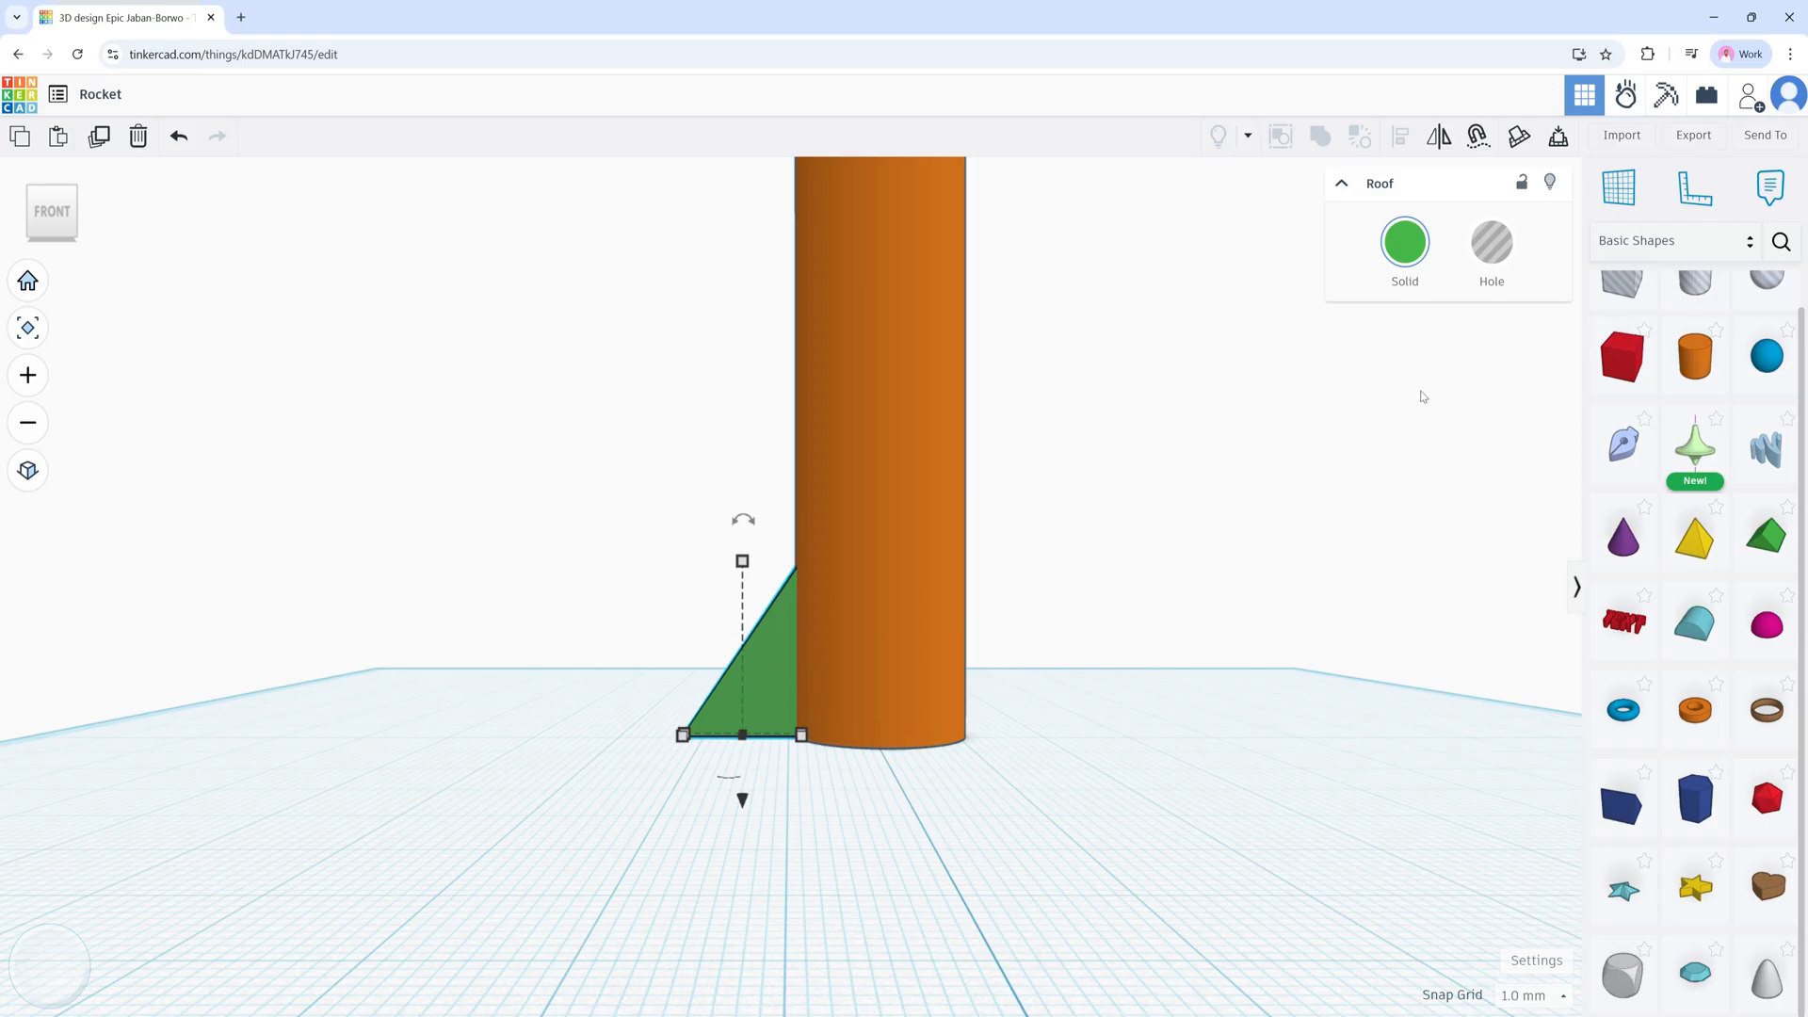
# Step: Recolour the fin light grey to match the nose cone
pyautogui.click(1418, 246)
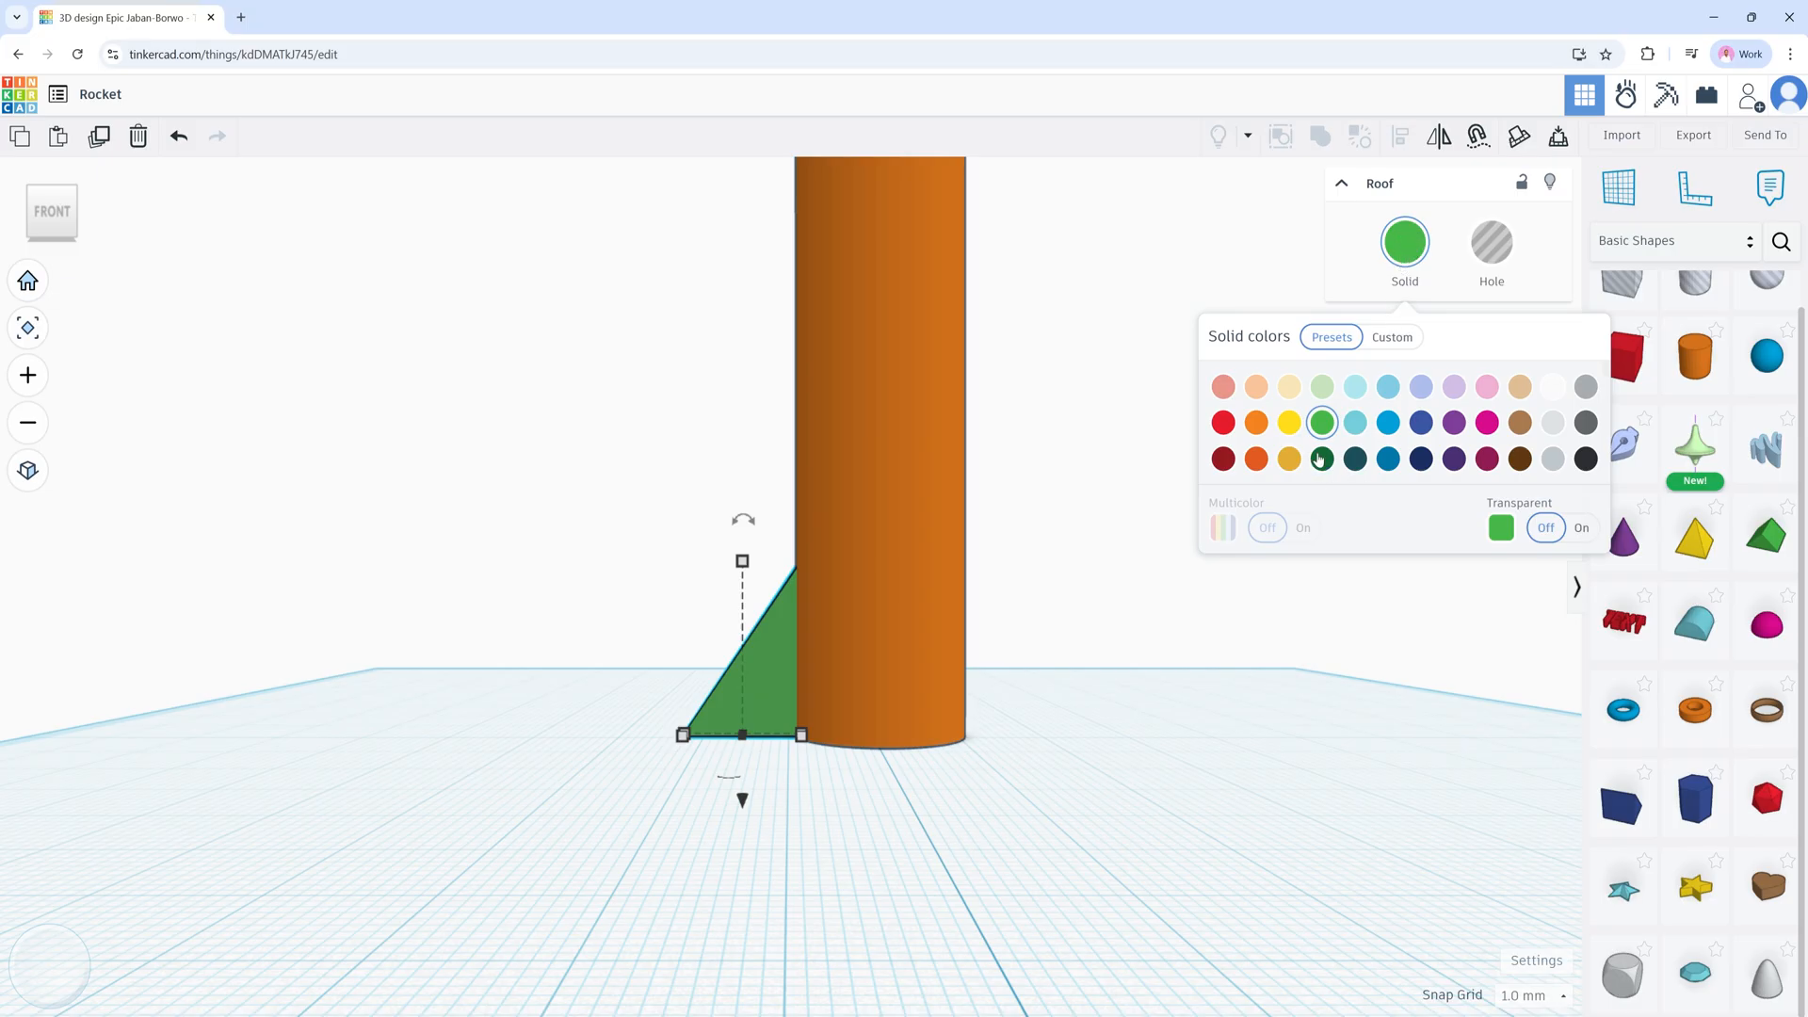
pyautogui.click(1551, 425)
pyautogui.click(1095, 373)
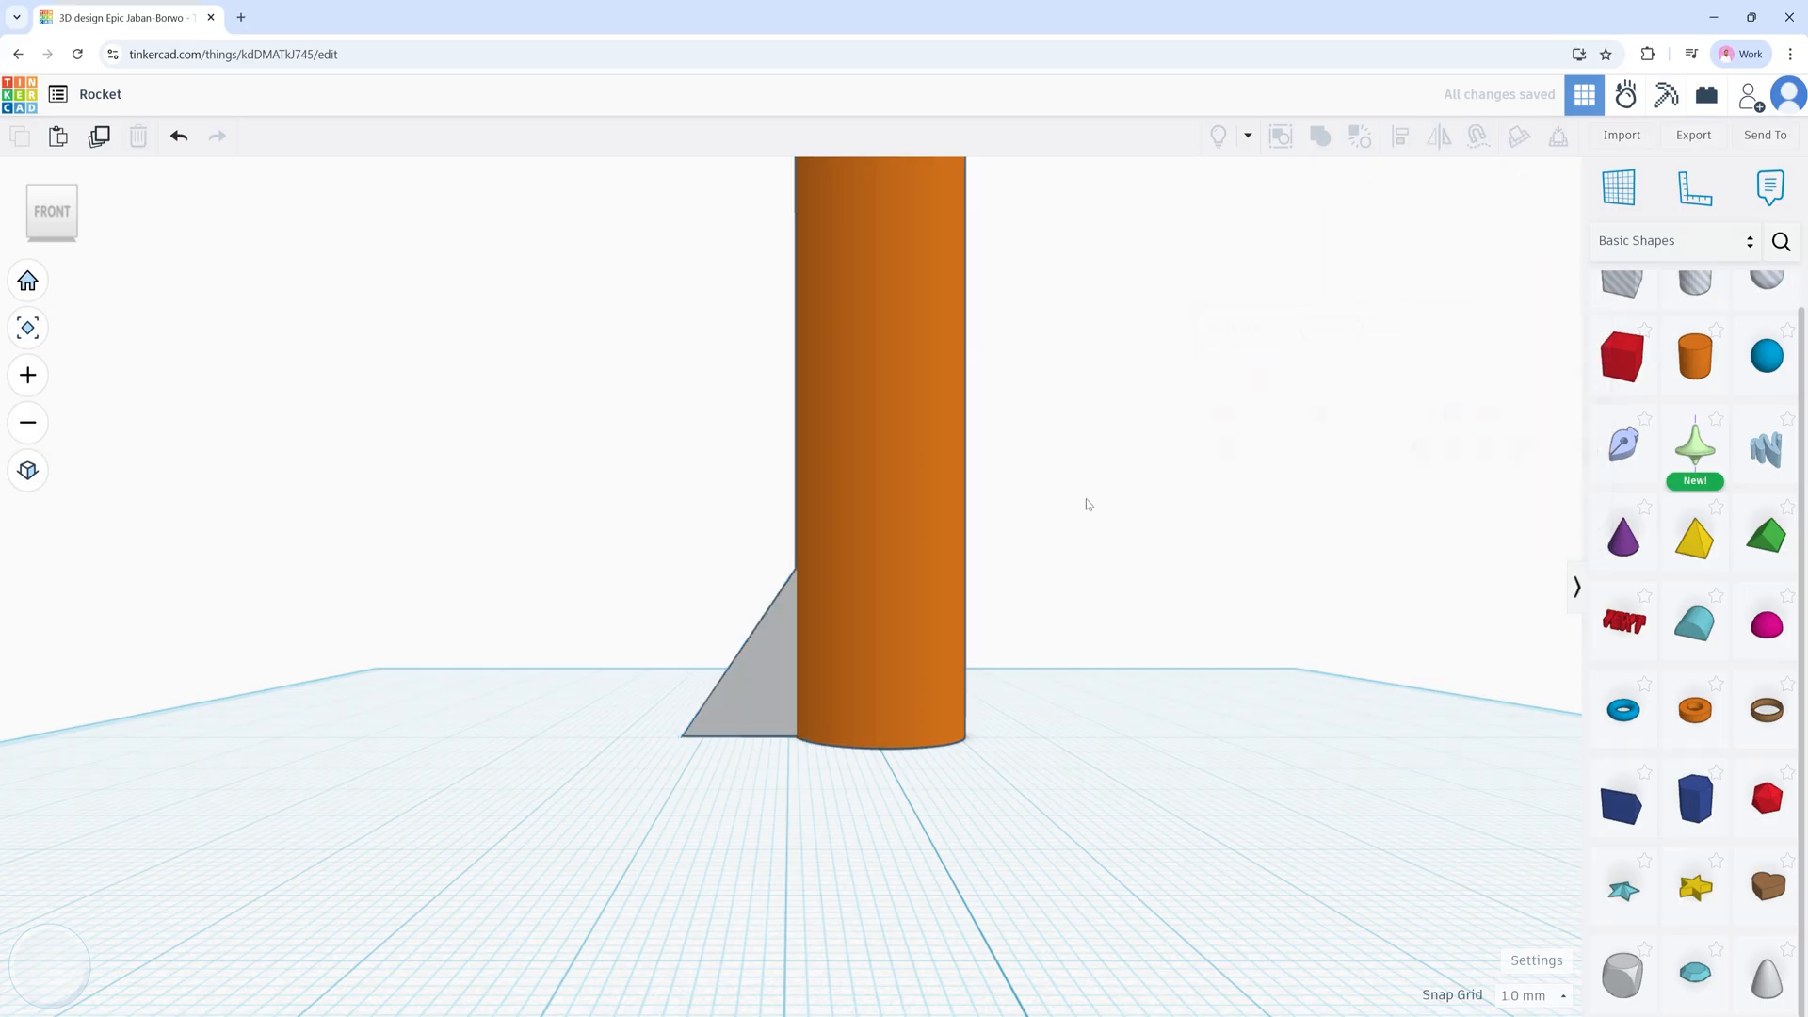
pyautogui.moveTo(1083, 369); pyautogui.dragTo(1064, 476, button='middle')
pyautogui.click(777, 753)
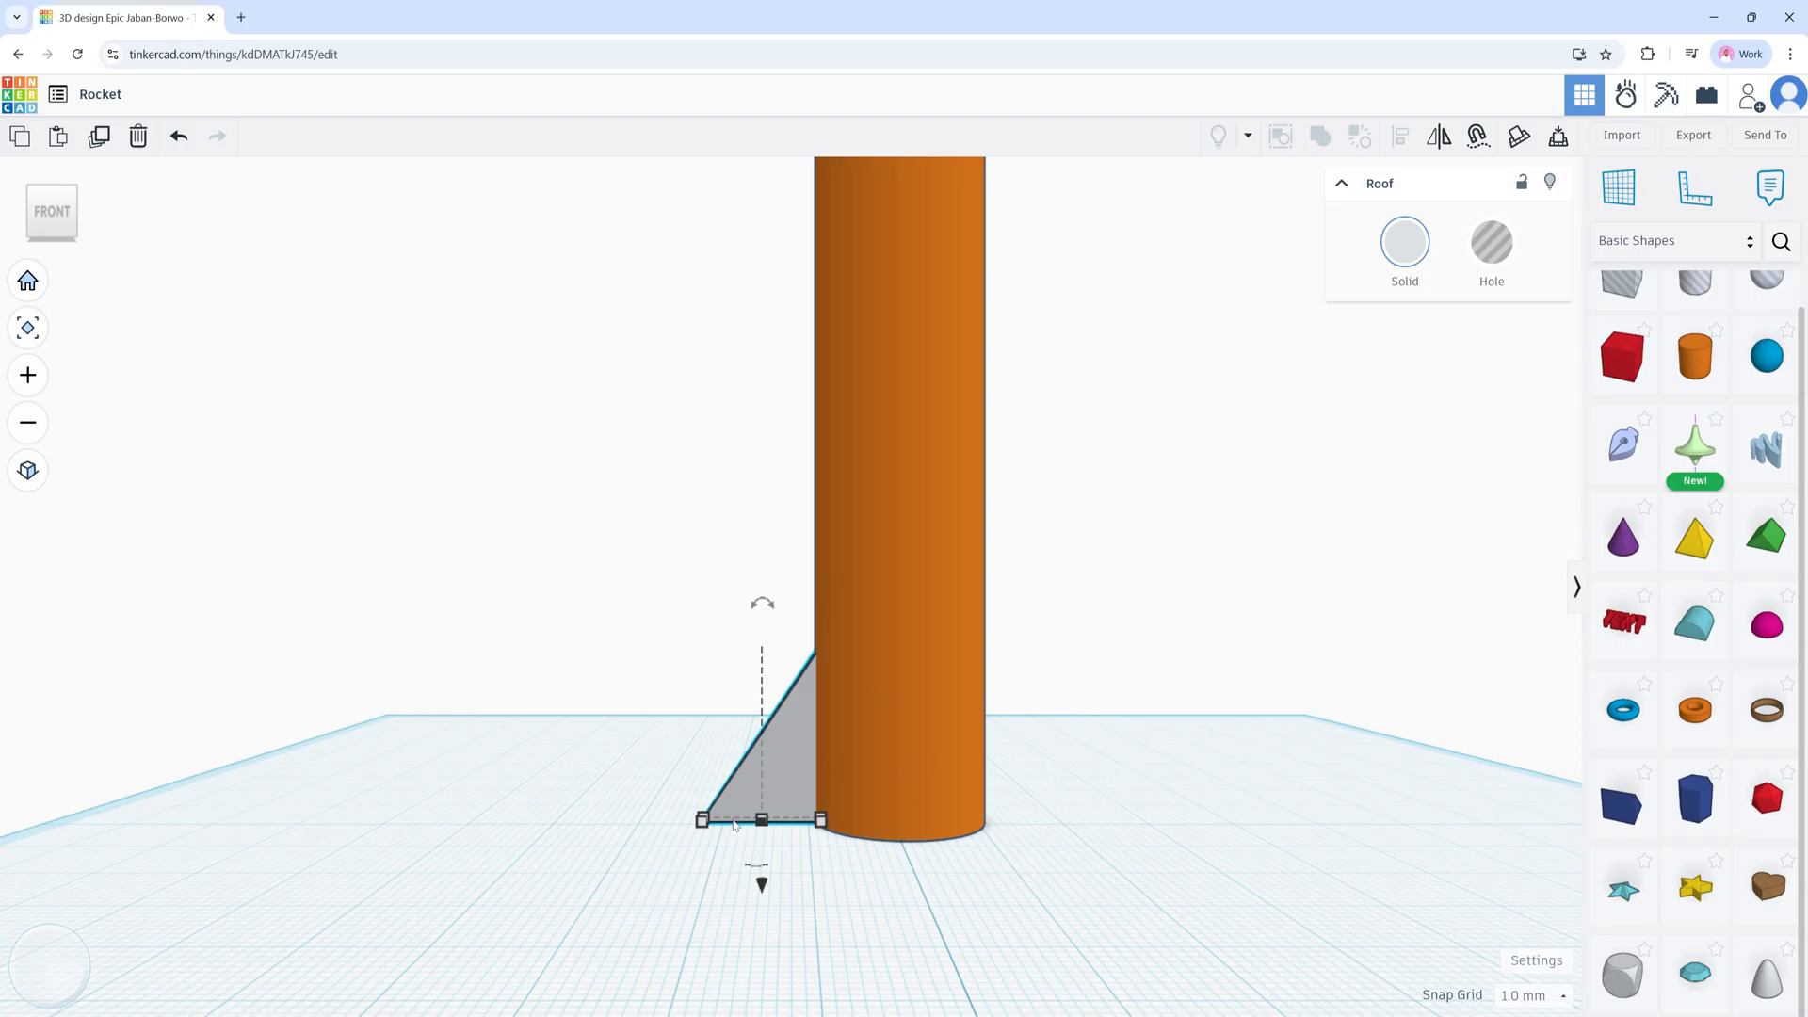
# Step: Duplicate the grey fin and mirror the copy horizontally
pyautogui.click(99, 137)
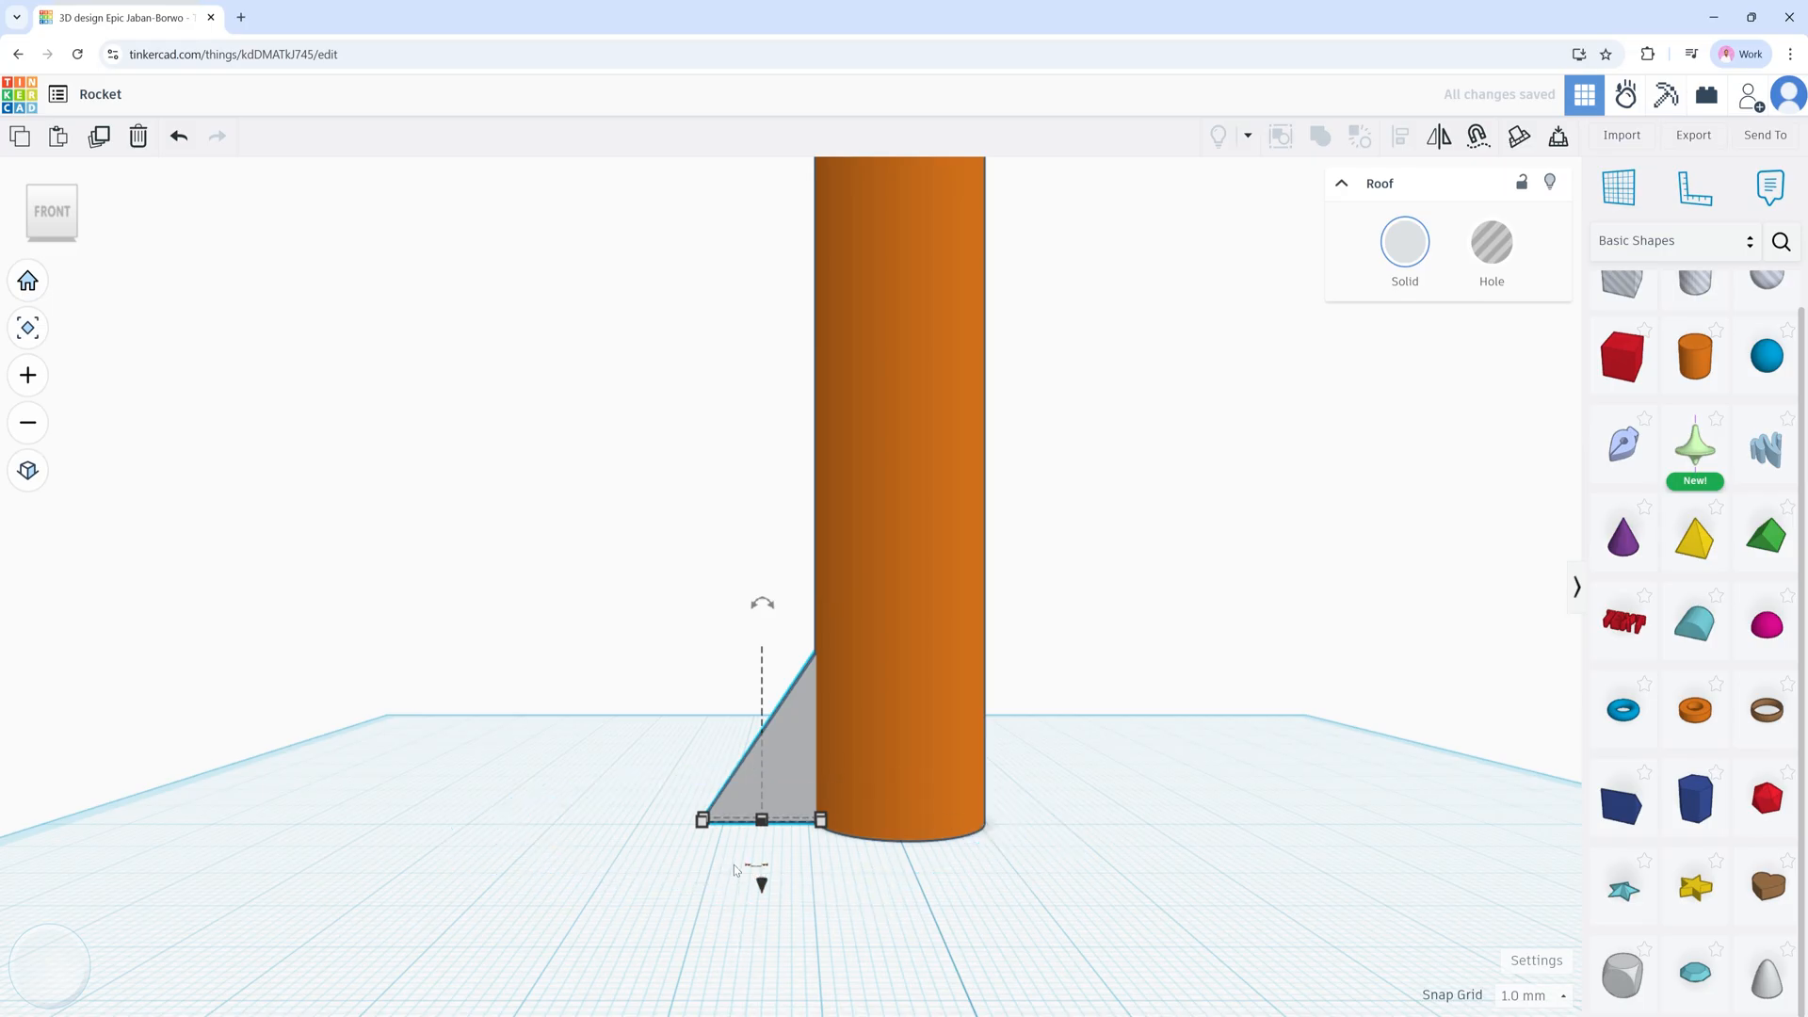
pyautogui.moveTo(756, 868)
pyautogui.click(1439, 138)
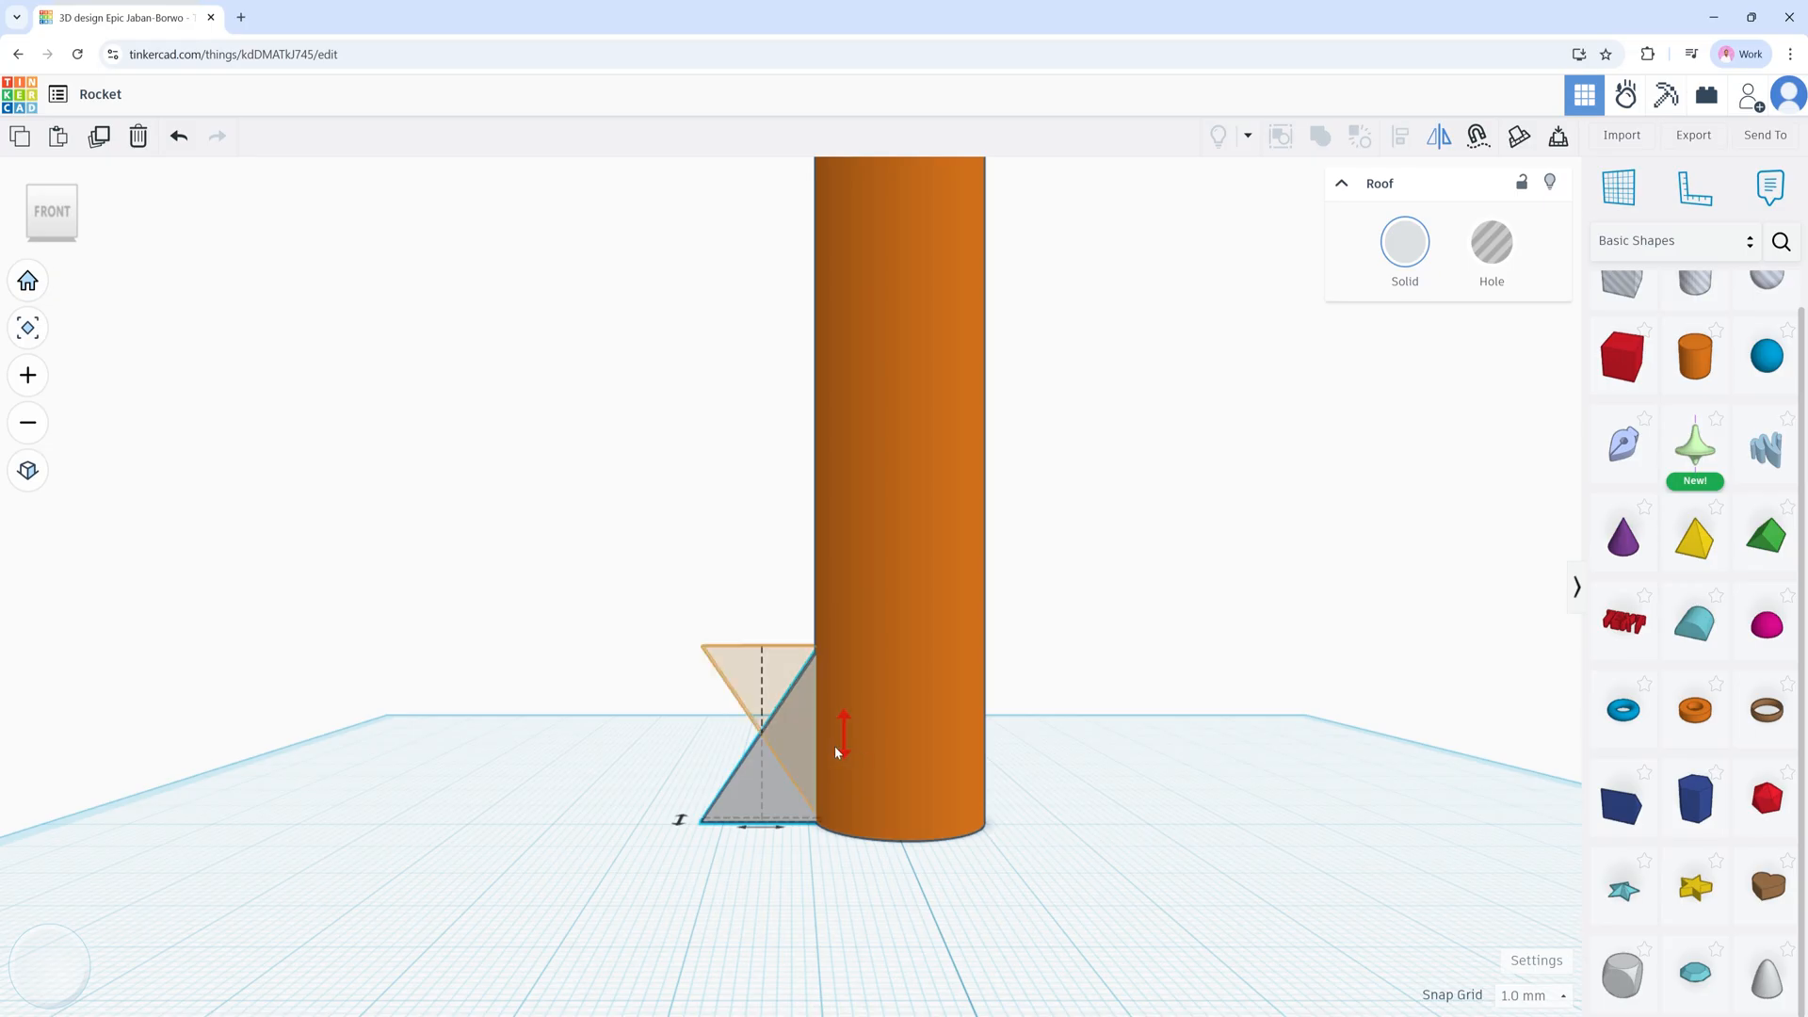
pyautogui.click(774, 828)
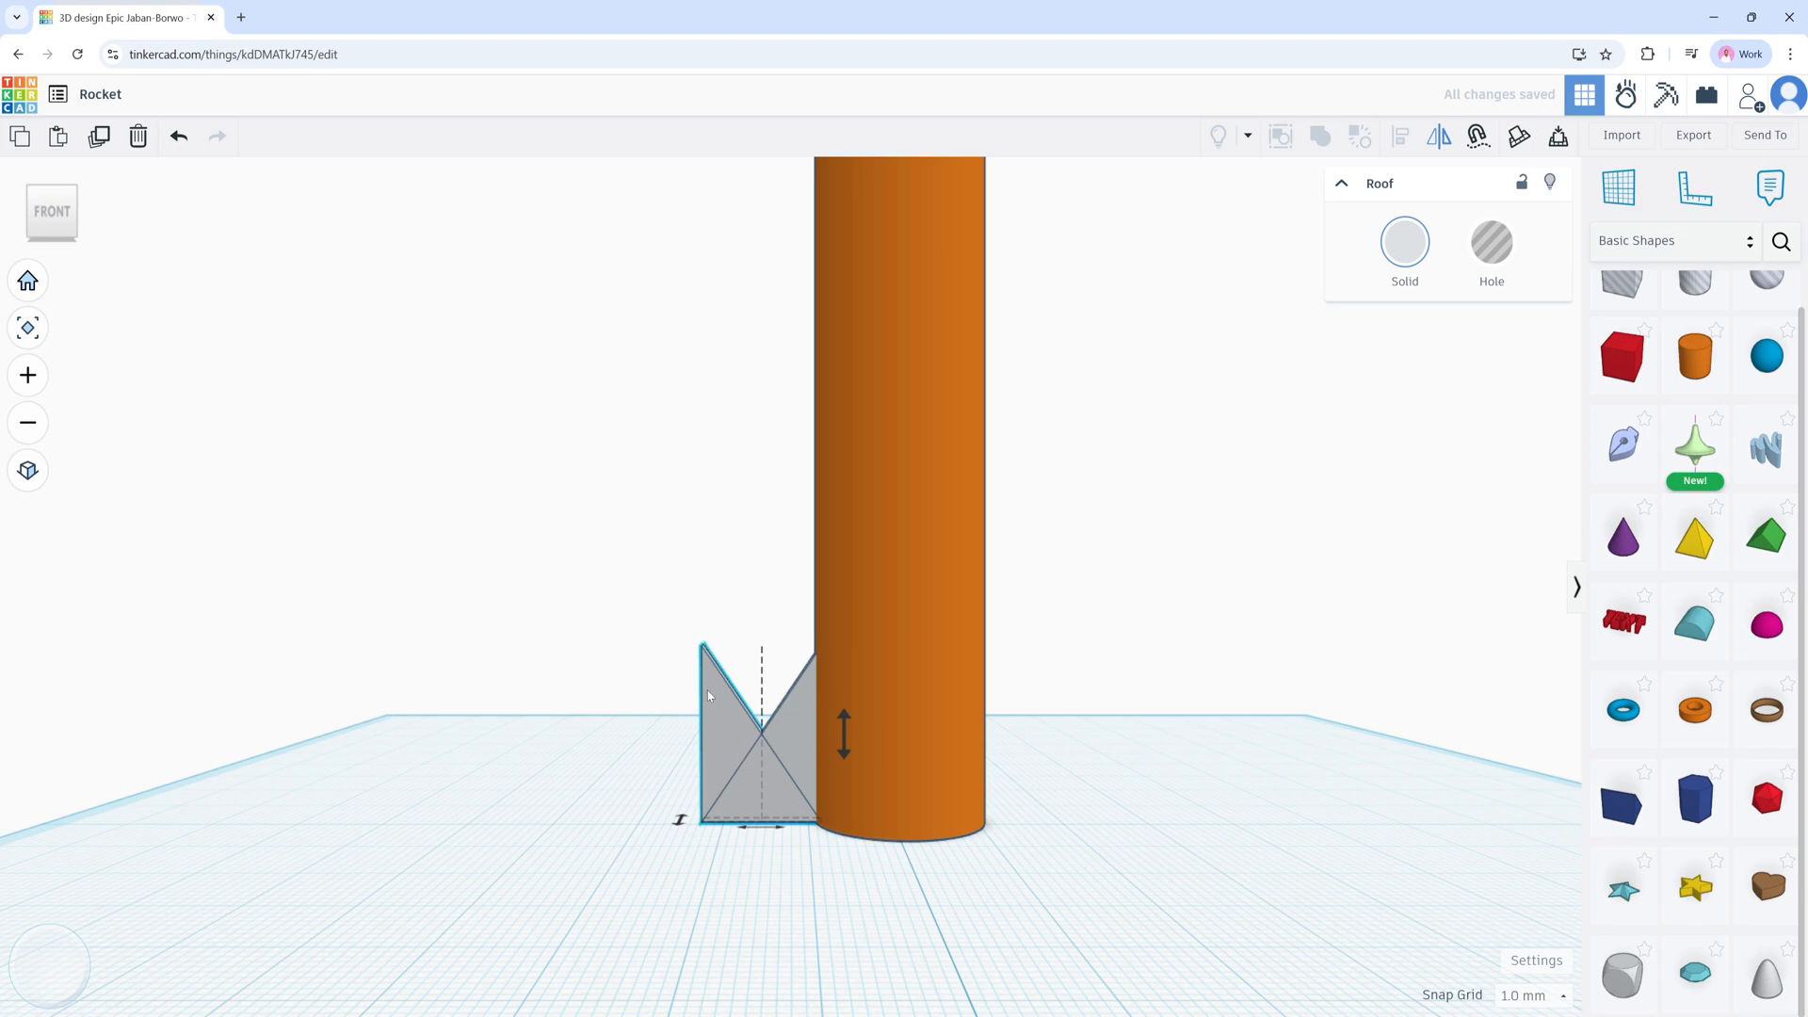
pyautogui.click(722, 715)
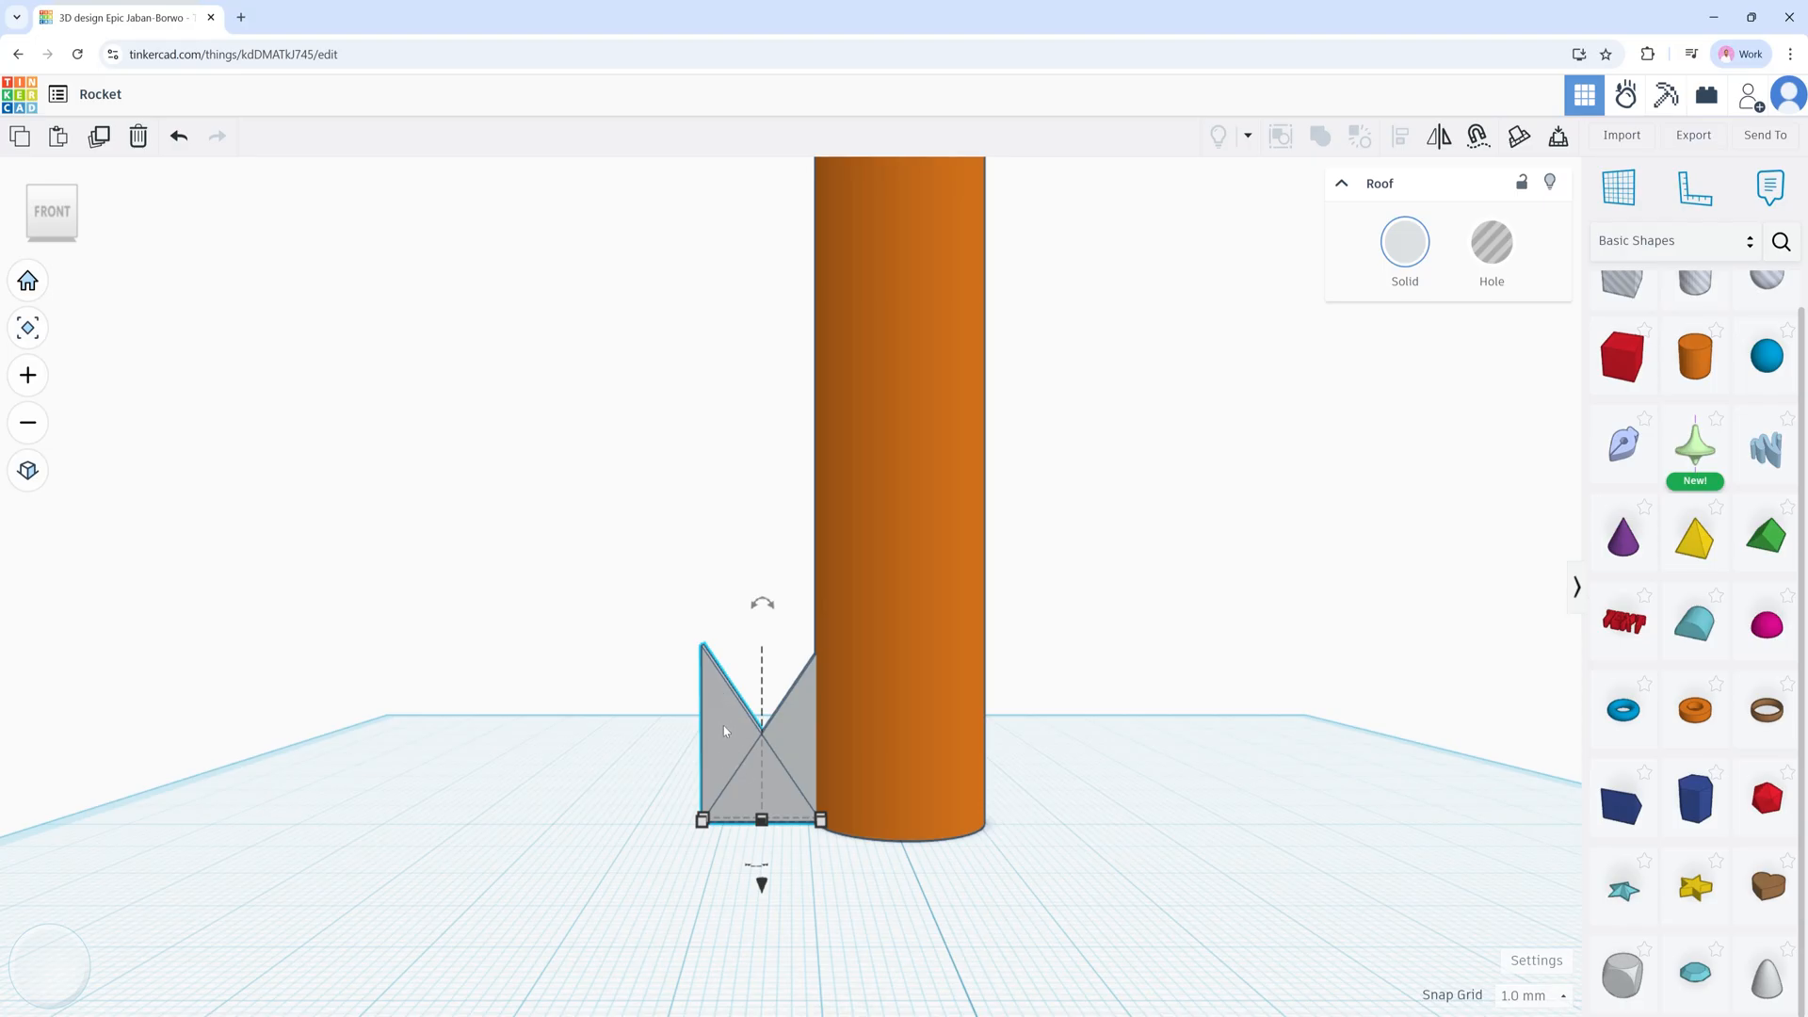
# Step: Nudge the mirrored fin right until it just touches the body's right side
pyautogui.press('Right')
pyautogui.press('Right')
pyautogui.press('Right')
pyautogui.press('Right')
pyautogui.press('Right')
pyautogui.press('Right')
pyautogui.press('Right')
pyautogui.press('Right')
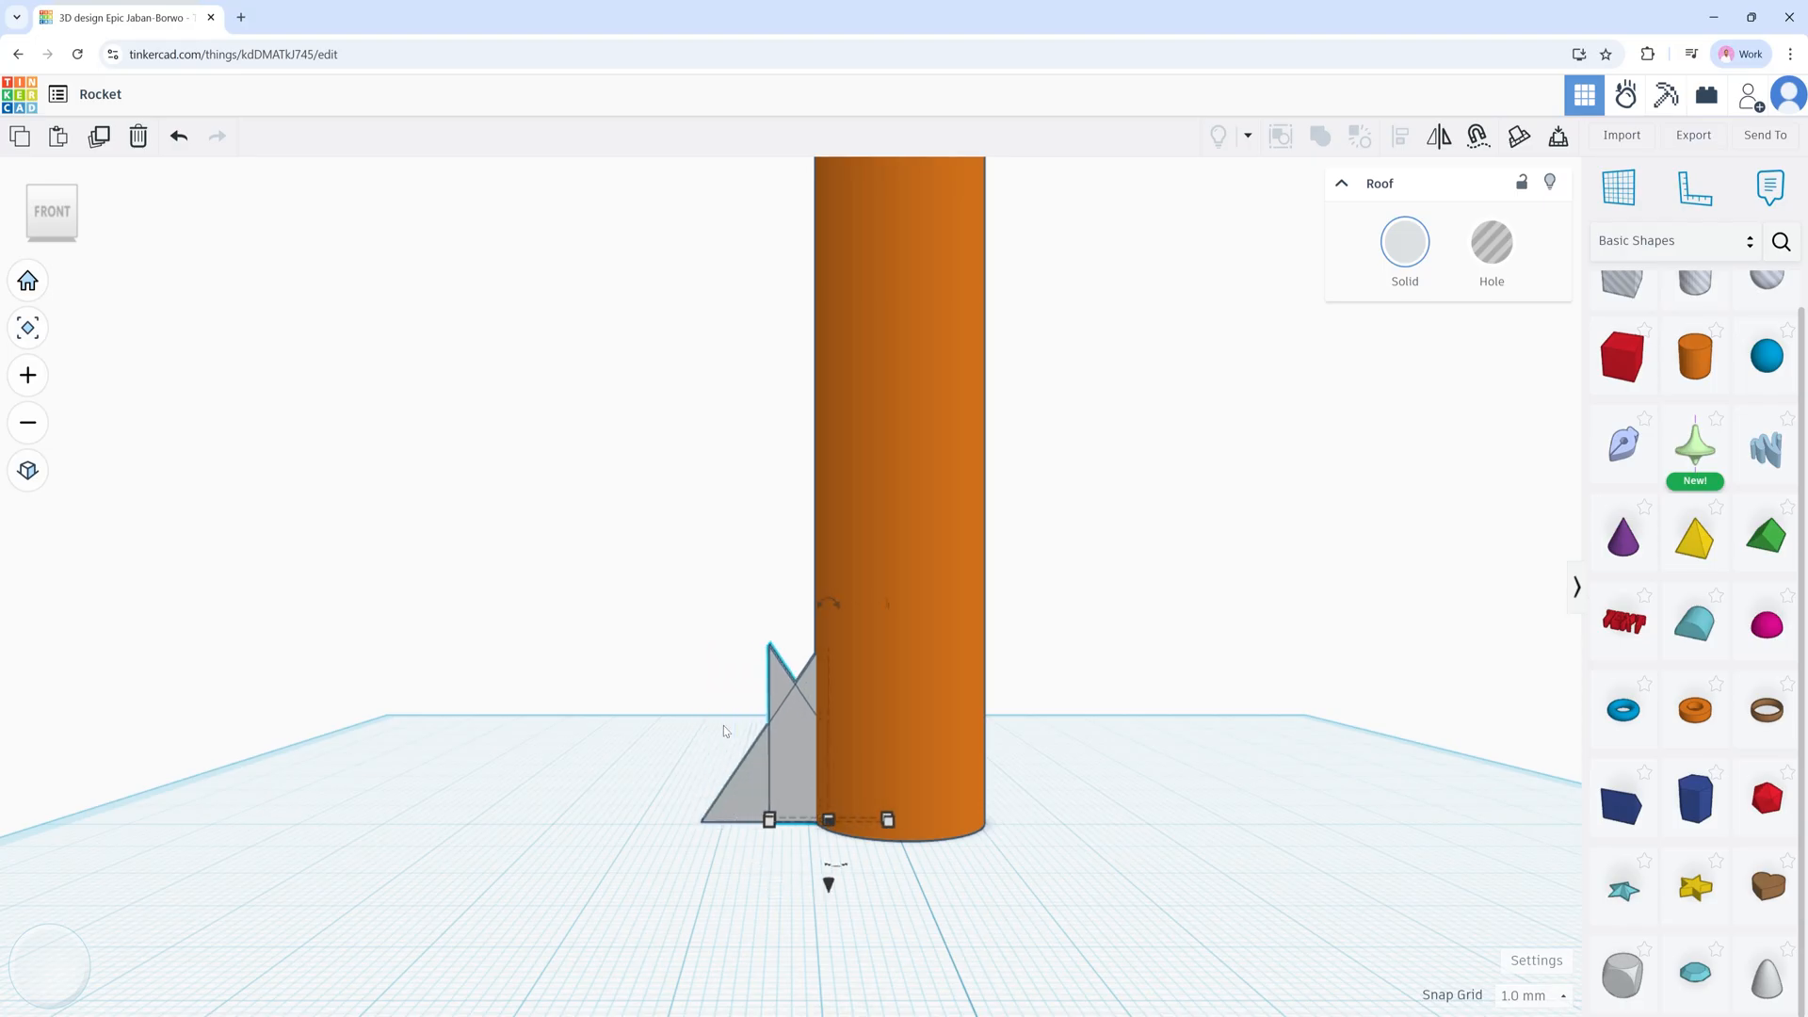
pyautogui.press('Right')
pyautogui.press('Right')
pyautogui.press('Right')
pyautogui.press('Right')
pyautogui.press('Right')
pyautogui.press('Right')
pyautogui.press('Right')
pyautogui.press('Right')
pyautogui.press('Right')
pyautogui.press('Right')
pyautogui.press('Right')
pyautogui.press('Right')
pyautogui.press('Right')
pyautogui.press('Right')
pyautogui.press('Right')
pyautogui.press('Right')
pyautogui.press('Right')
pyautogui.press('Right')
pyautogui.press('Right')
pyautogui.press('Right')
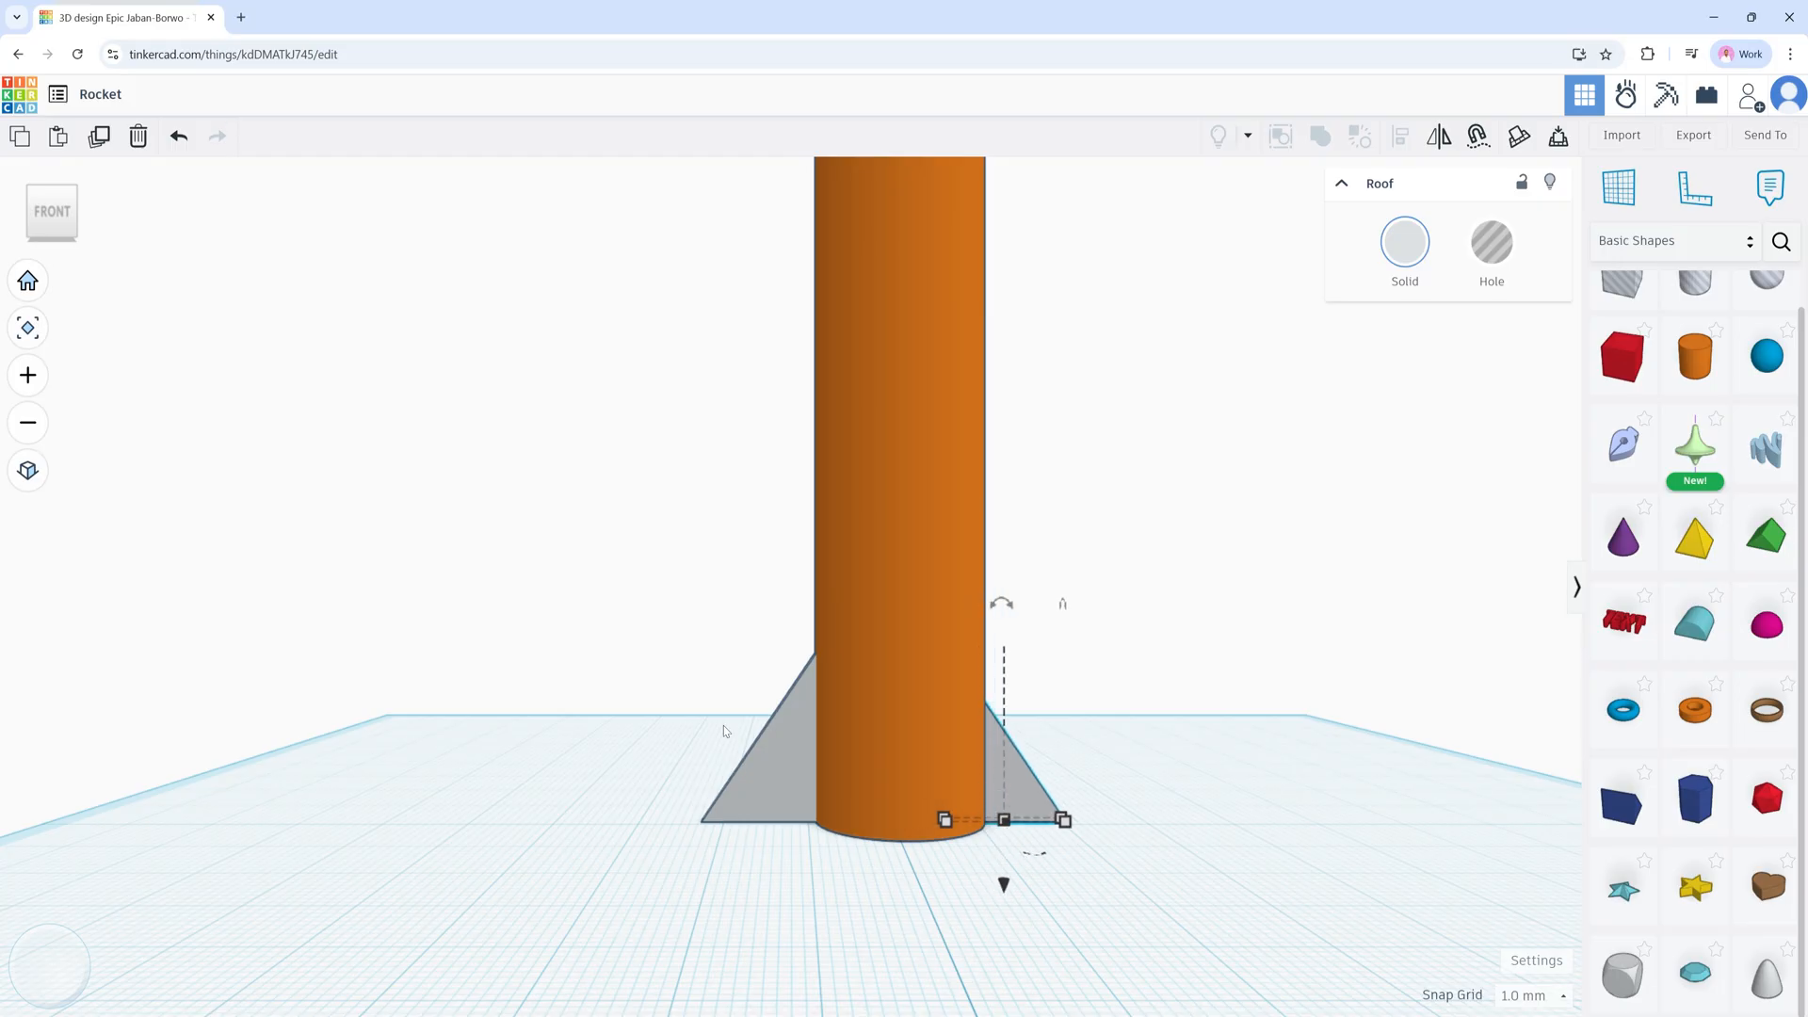
pyautogui.press('Right')
pyautogui.press('Right')
pyautogui.press('Right')
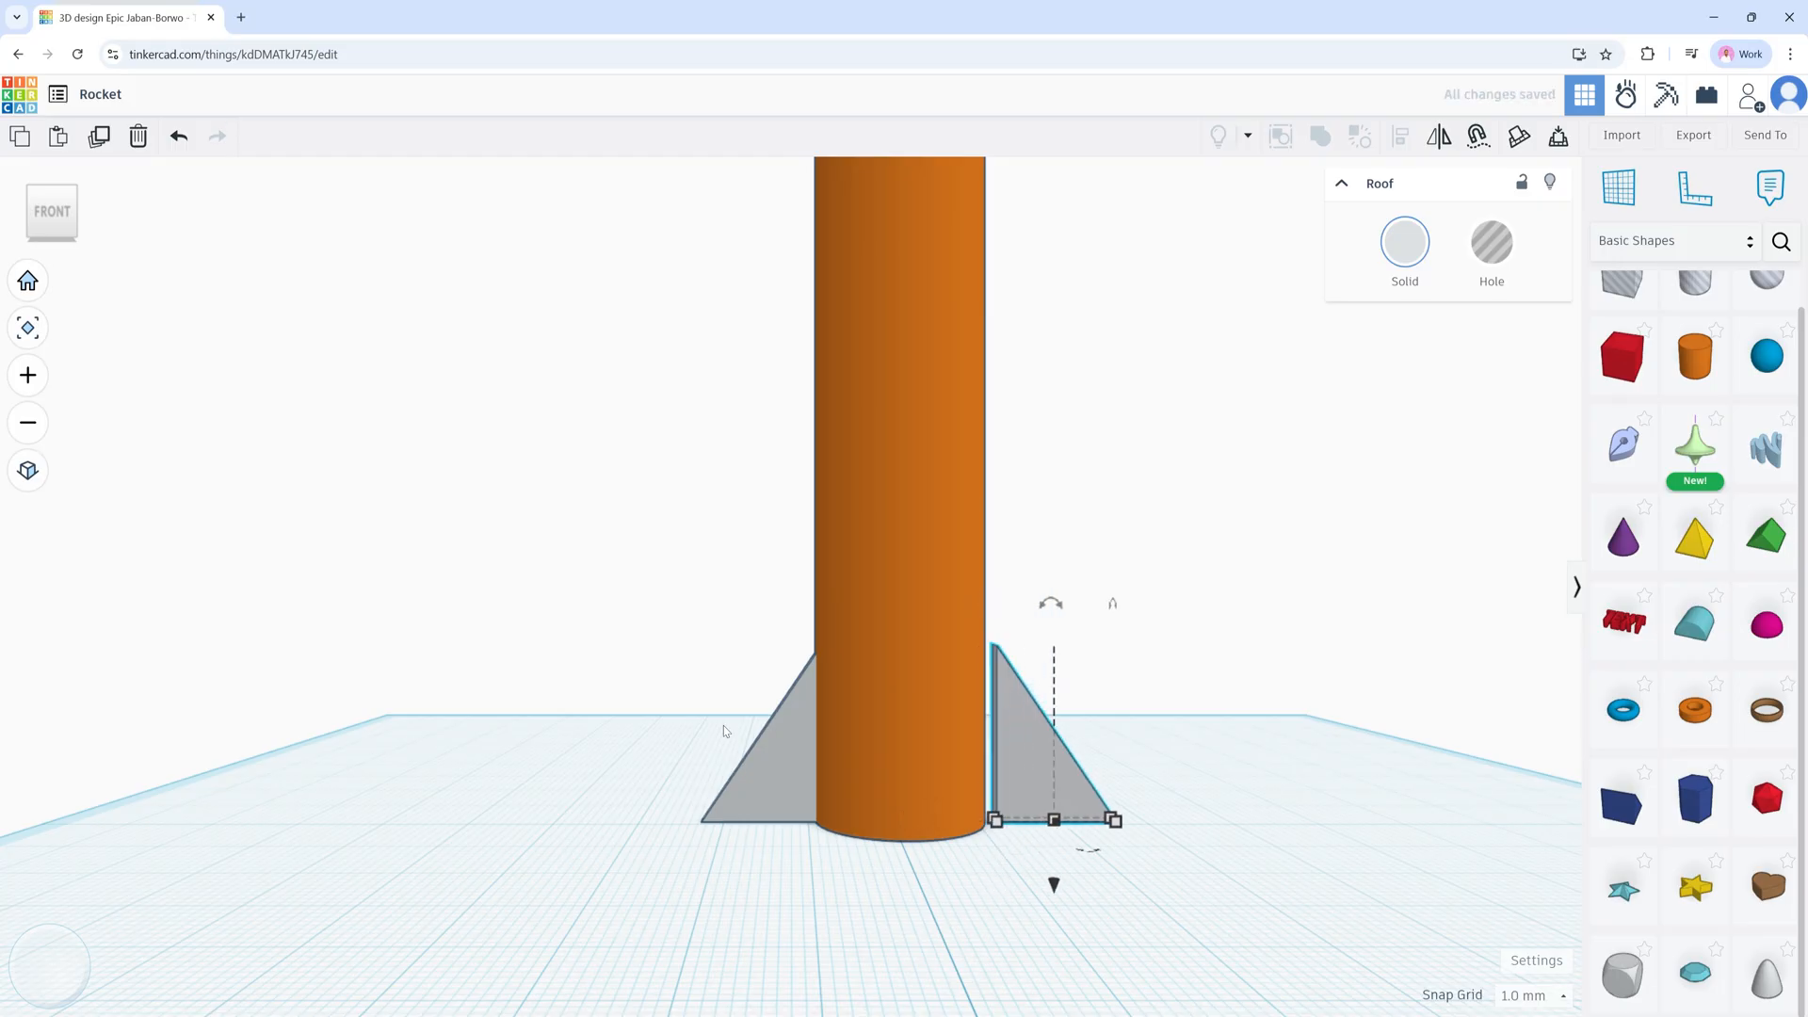
pyautogui.press('Left')
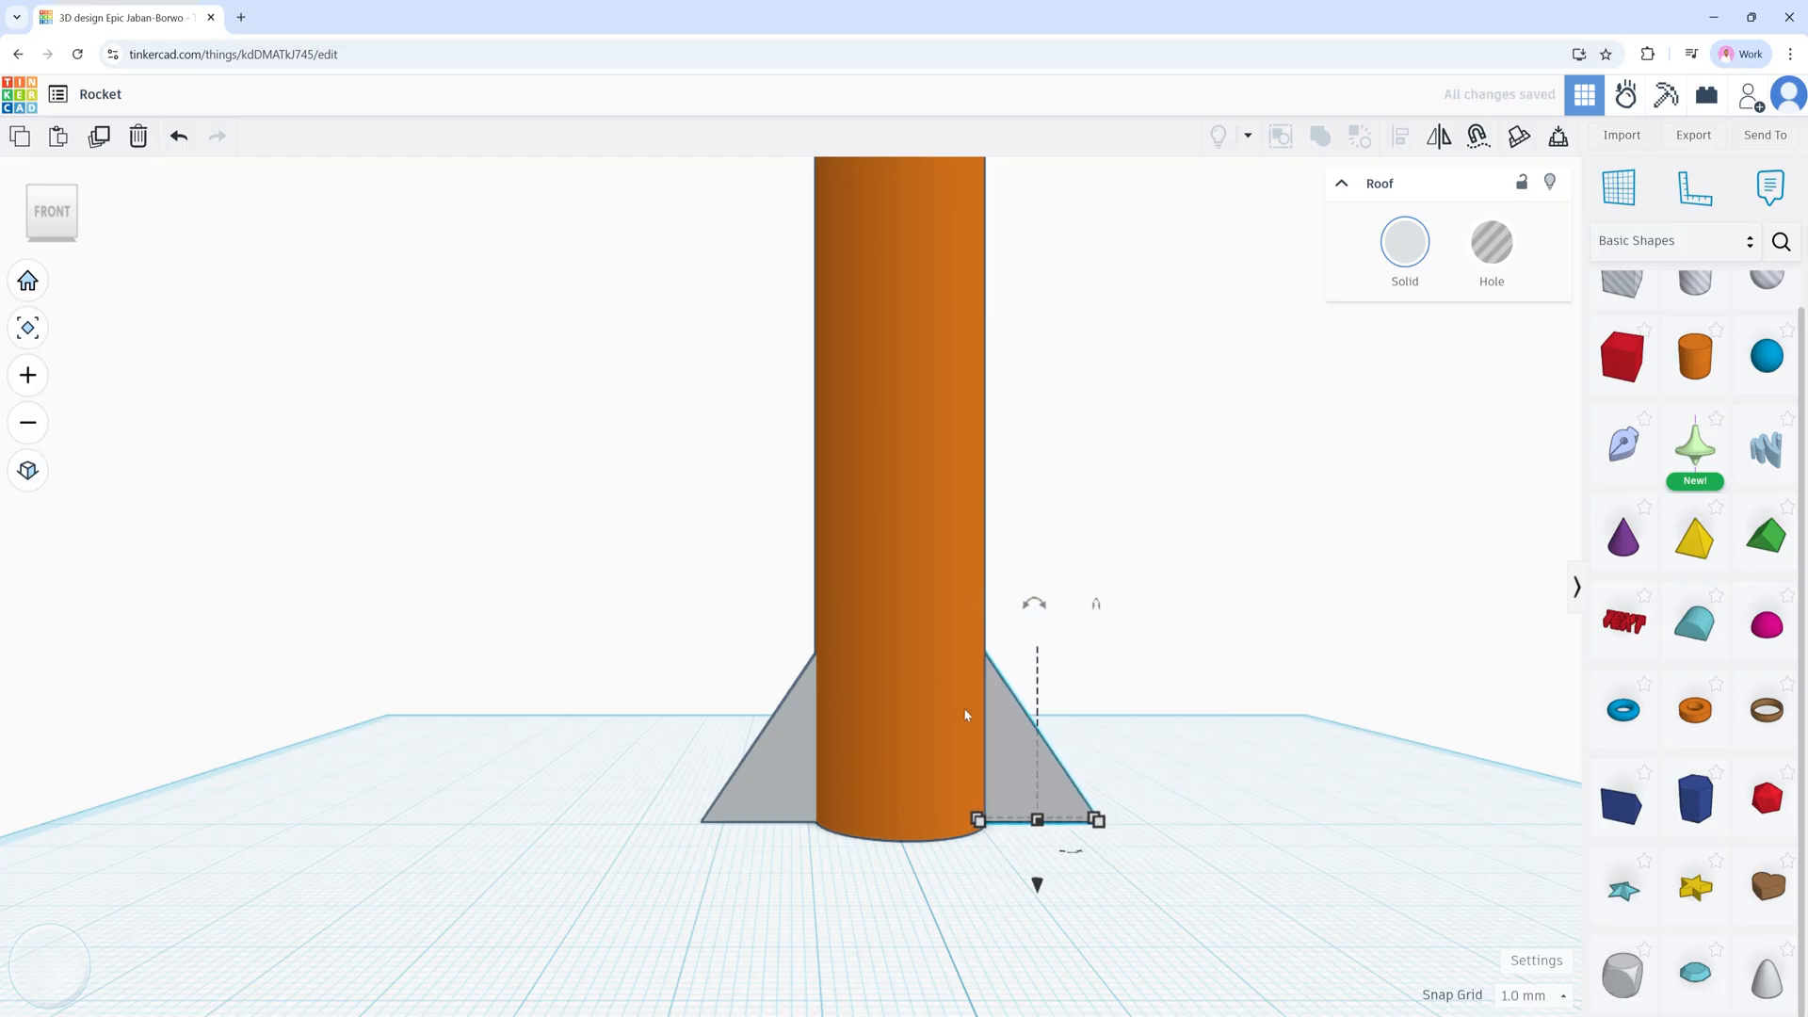
# Step: Duplicate both side fins and rotate the copies to sit at right angles around the body
pyautogui.click(1133, 743)
pyautogui.moveTo(1138, 772); pyautogui.dragTo(1001, 774, button='right')
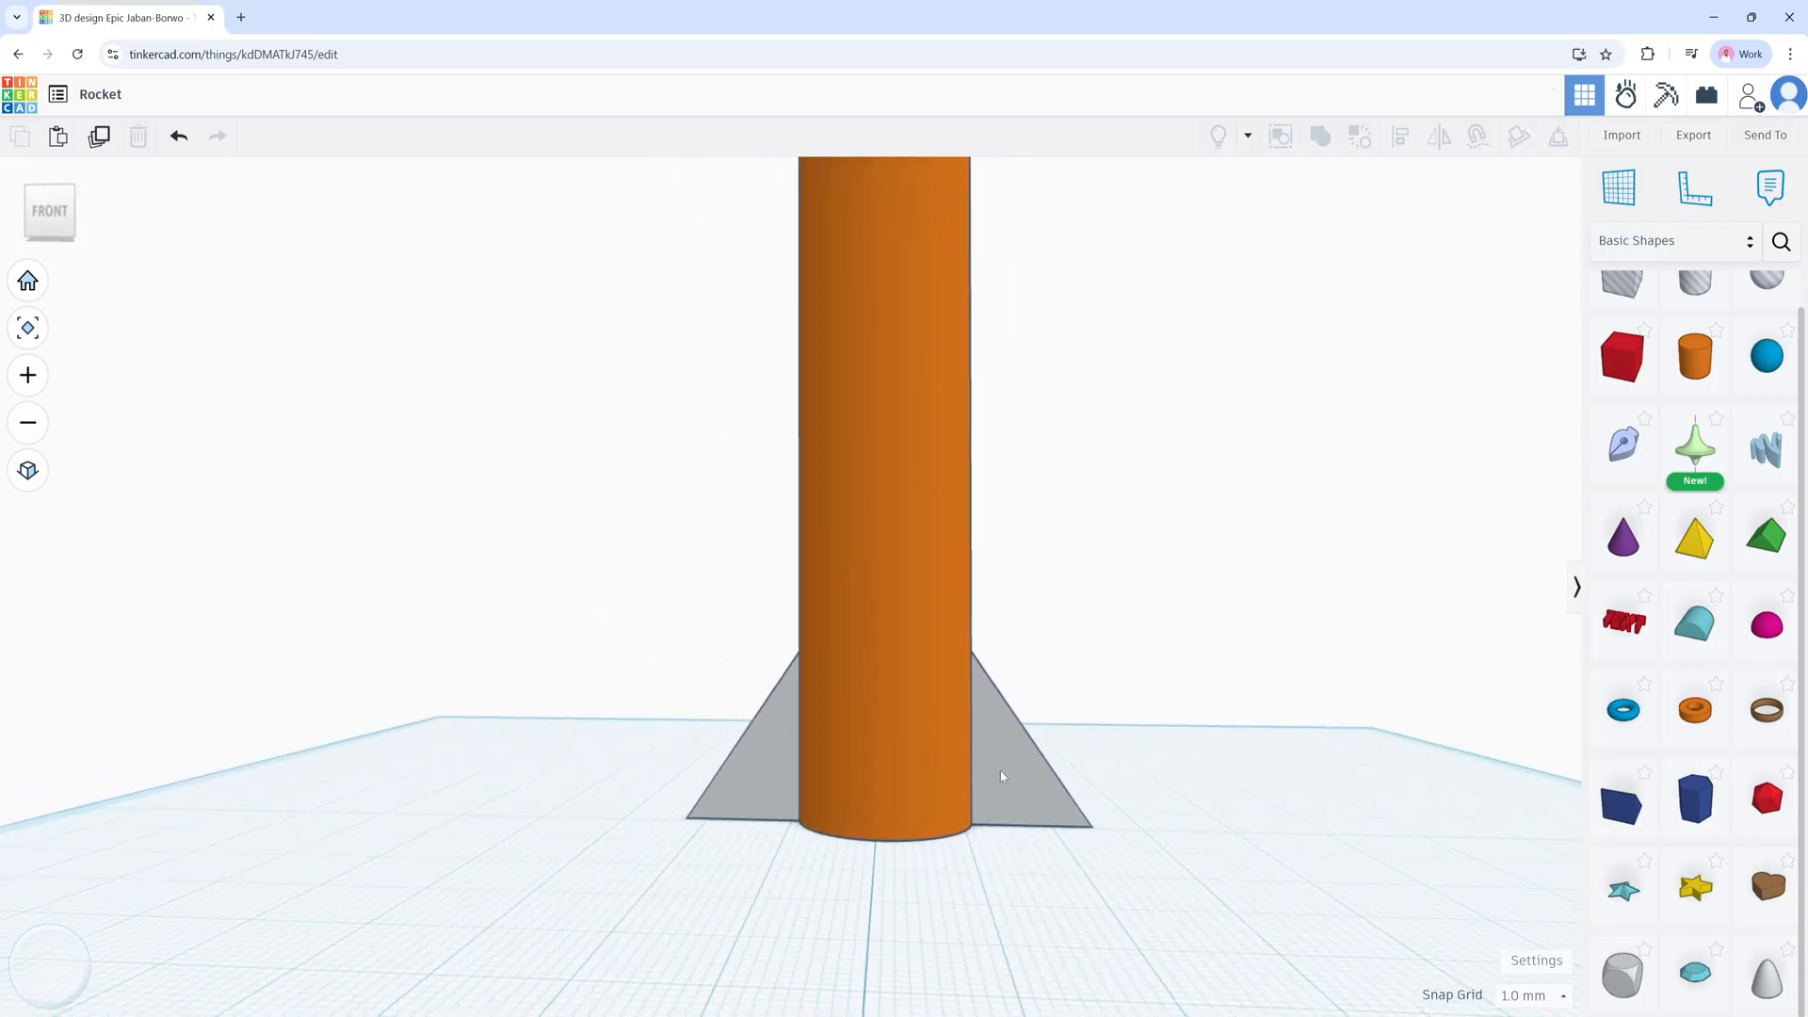
pyautogui.click(1008, 770)
pyautogui.keyDown('shift'); pyautogui.click(761, 736); pyautogui.keyUp('shift')
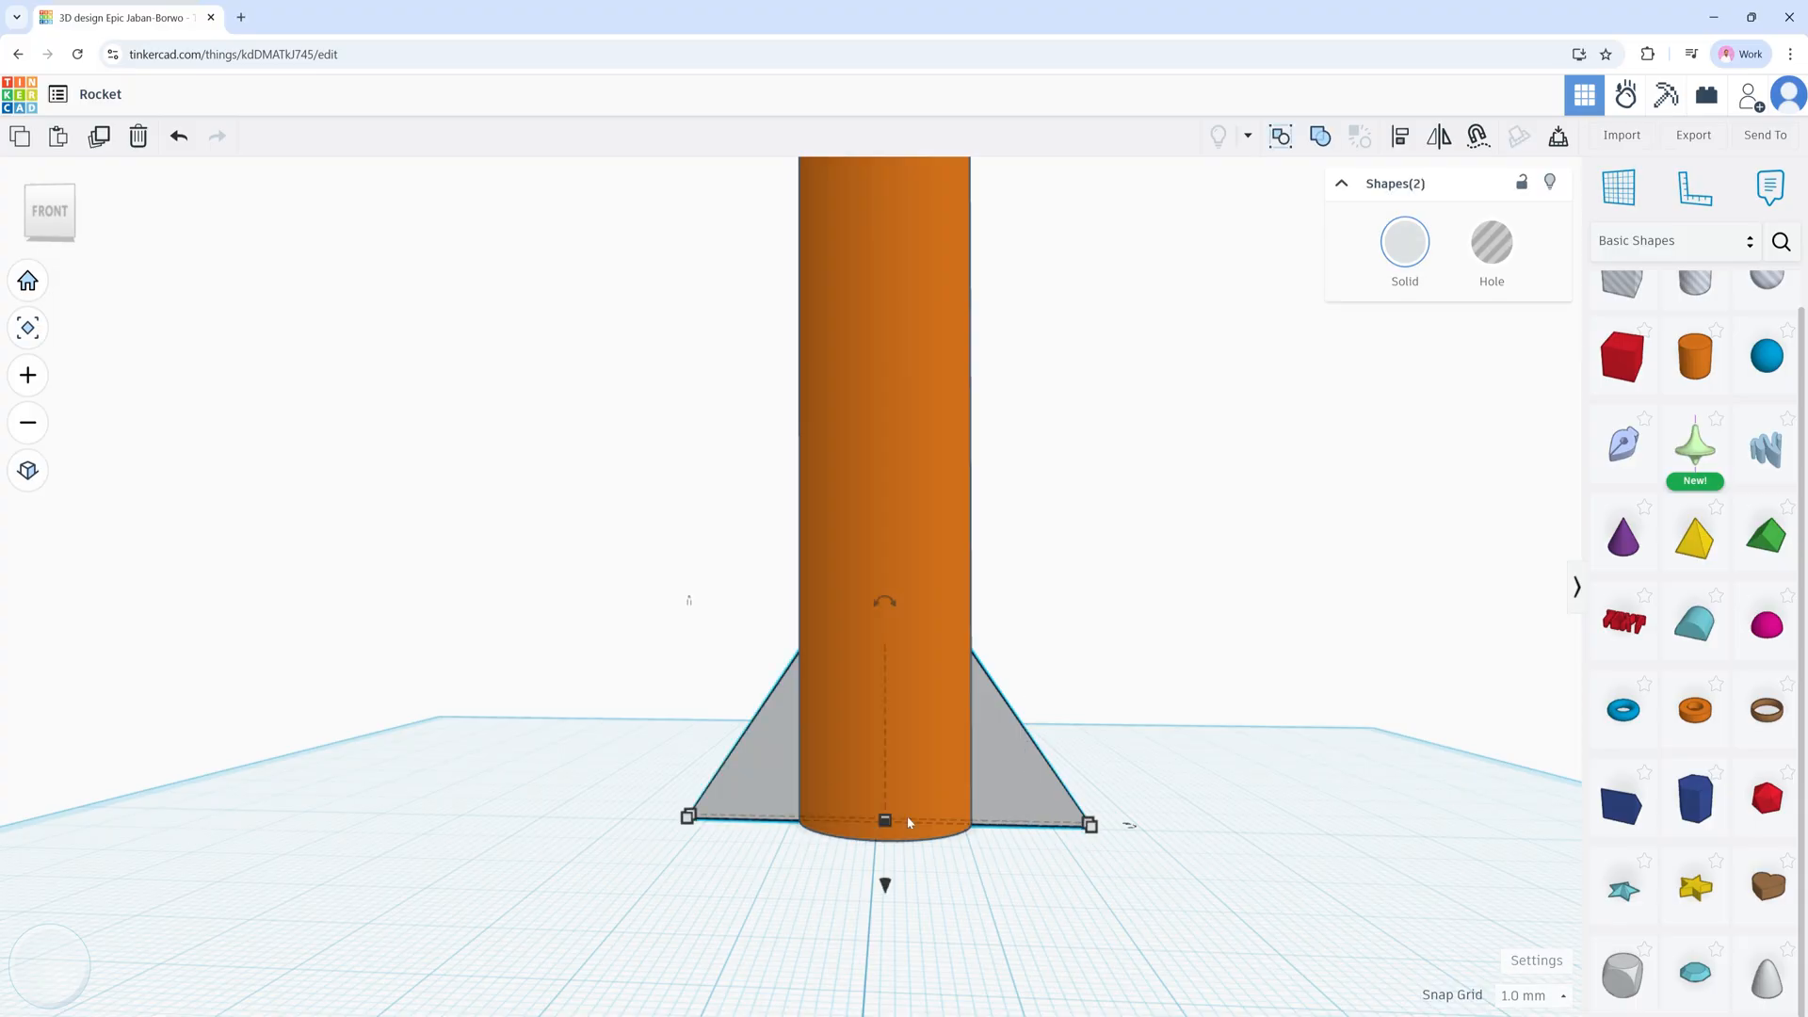
pyautogui.moveTo(573, 725); pyautogui.dragTo(981, 795, button='right')
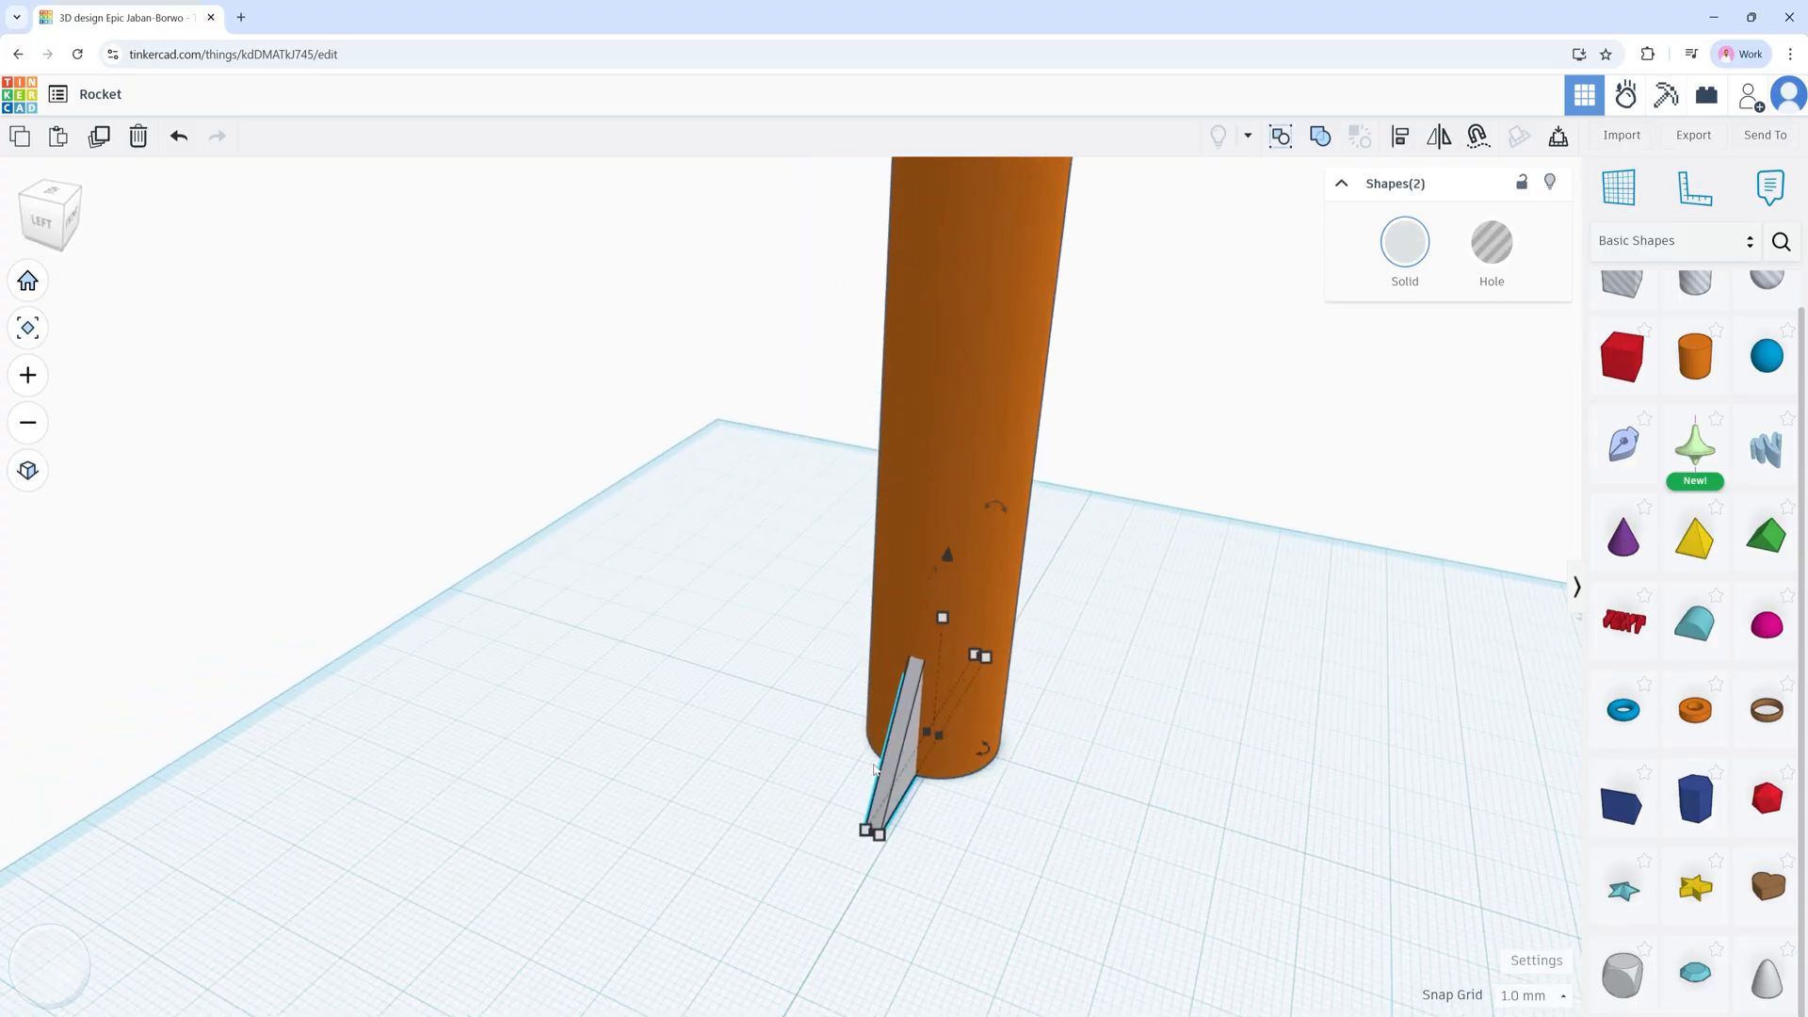
pyautogui.click(99, 138)
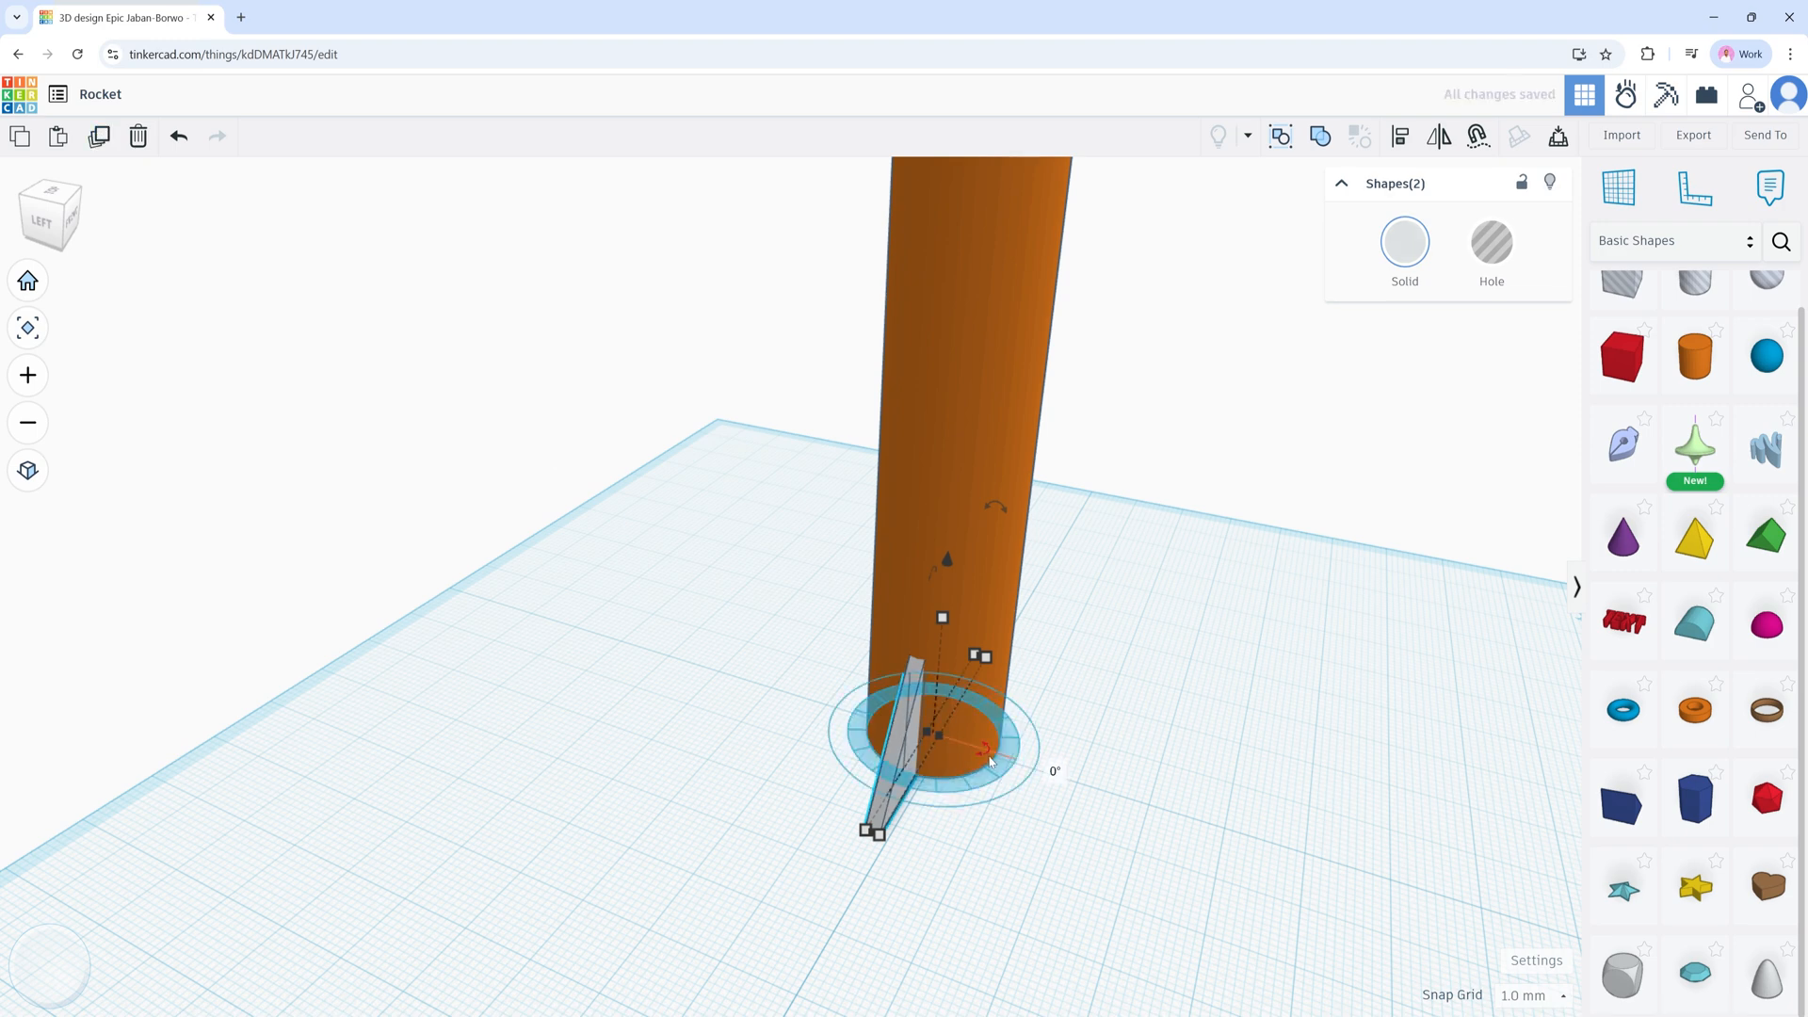
pyautogui.moveTo(988, 760); pyautogui.dragTo(951, 787)
pyautogui.click(1246, 810)
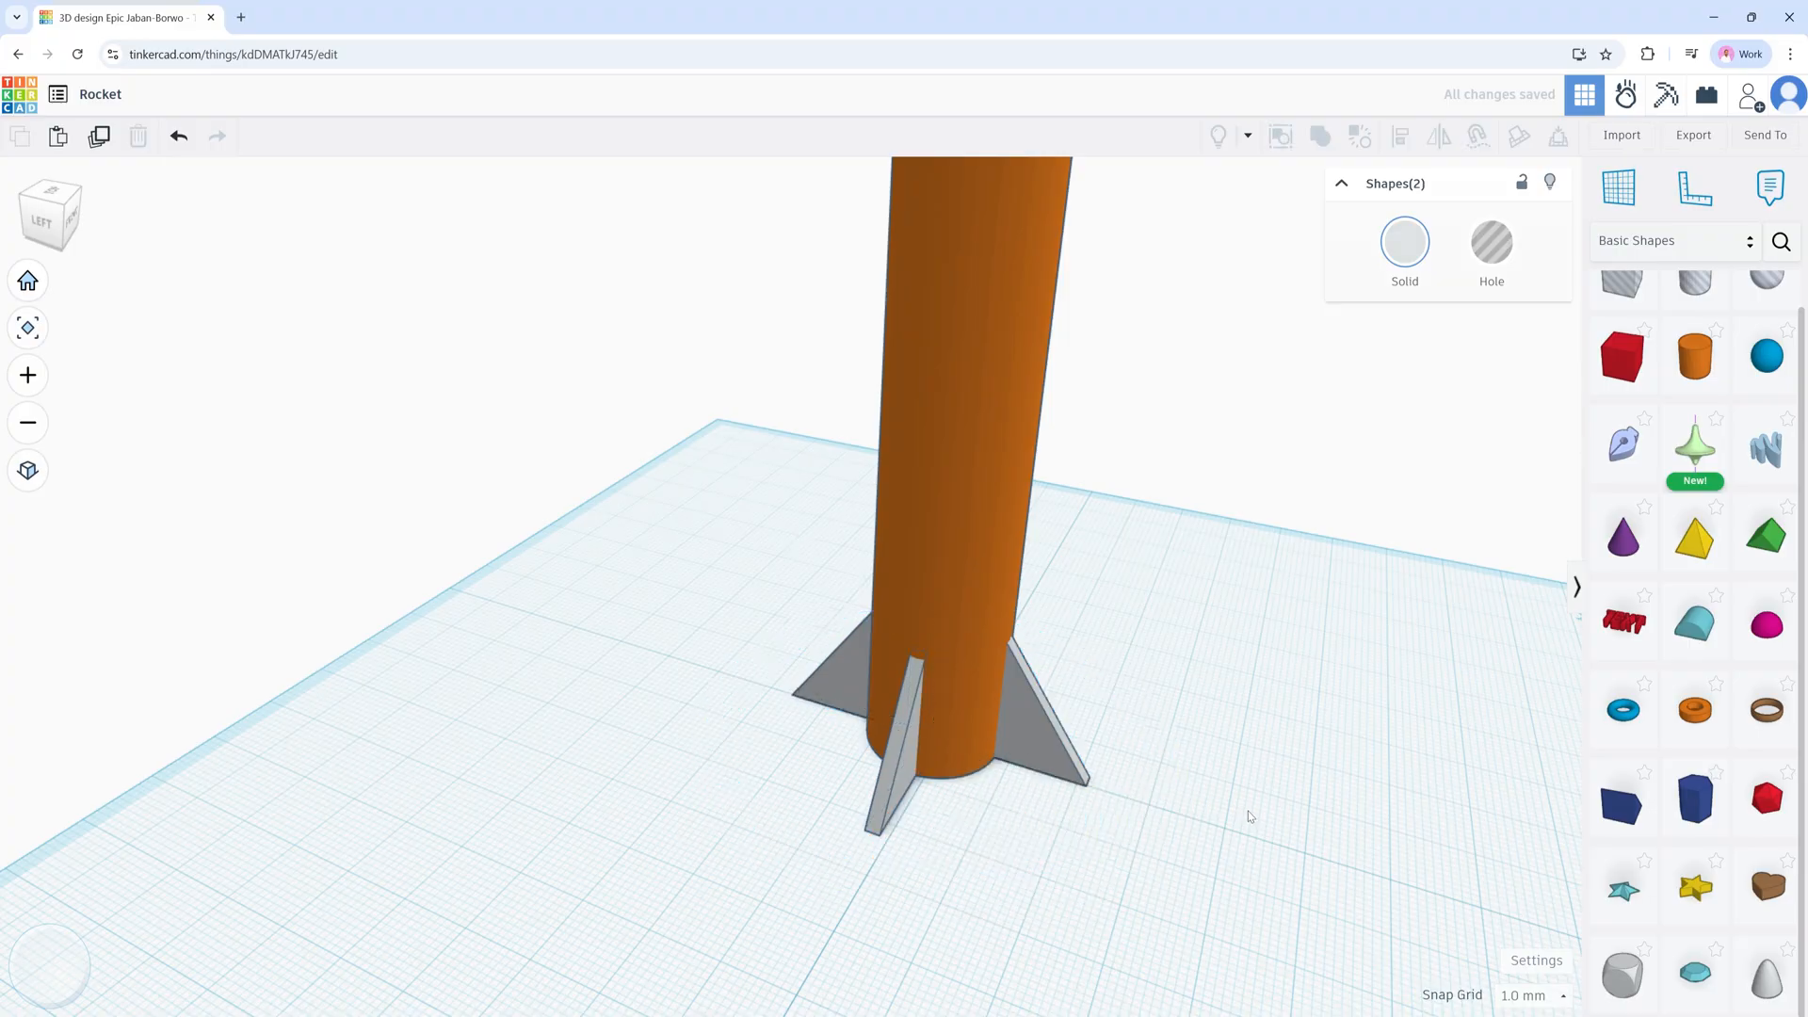
pyautogui.moveTo(1130, 879); pyautogui.dragTo(856, 798, button='right')
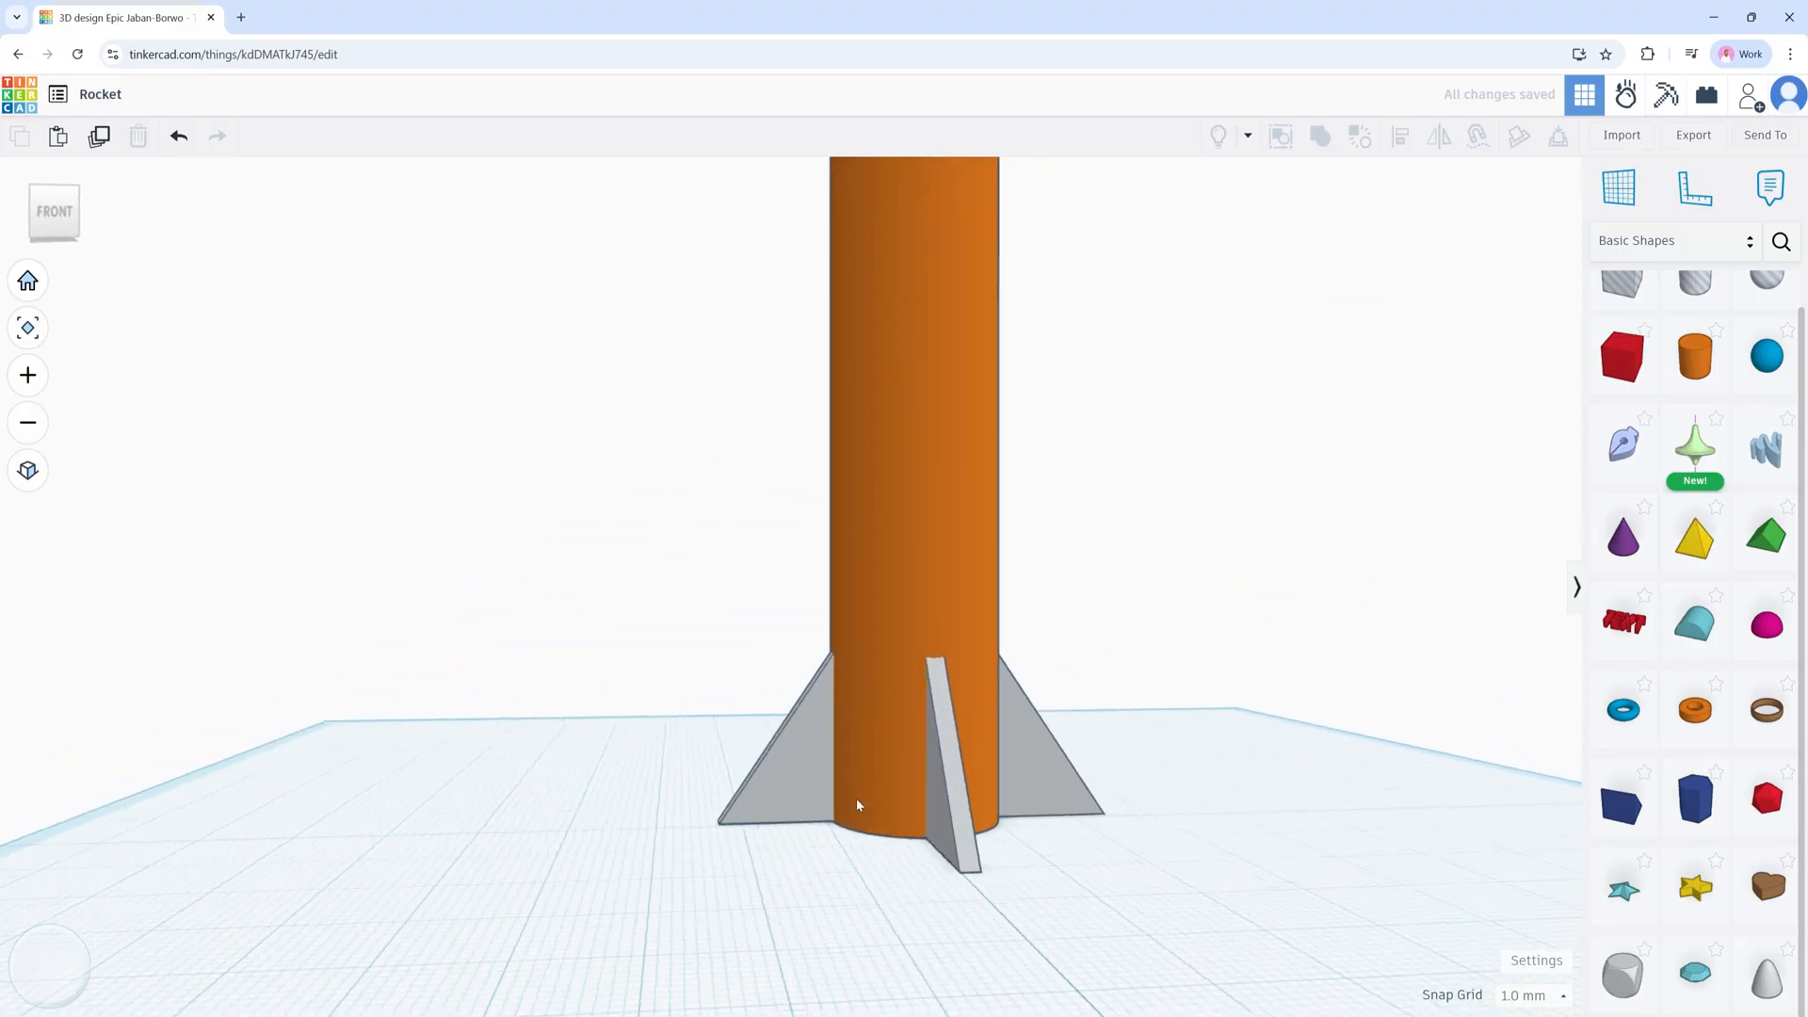
# Step: Box-select the body, nose cone and four fins and group them into one rocket
pyautogui.scroll(-5, 892, 799)
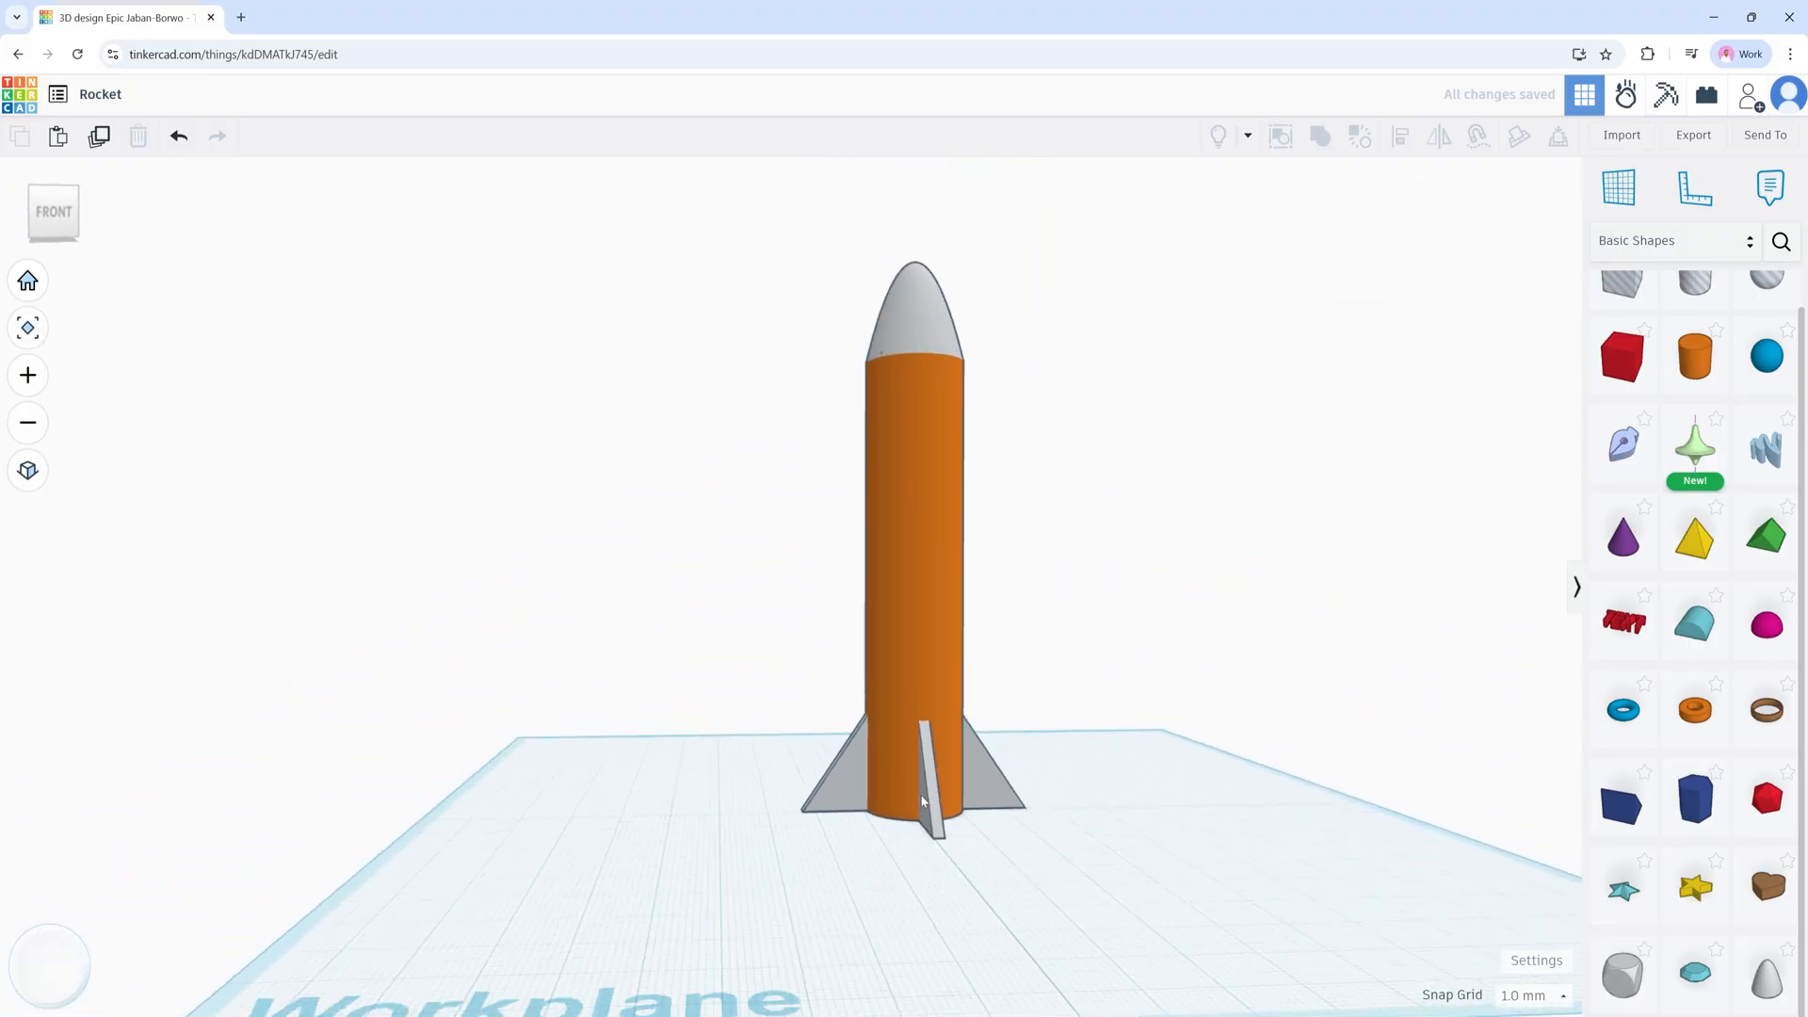
pyautogui.moveTo(1186, 807)
pyautogui.mouseDown(button='right')
pyautogui.moveTo(859, 789)
pyautogui.moveTo(941, 844)
pyautogui.moveTo(1162, 823)
pyautogui.mouseUp(button='right')
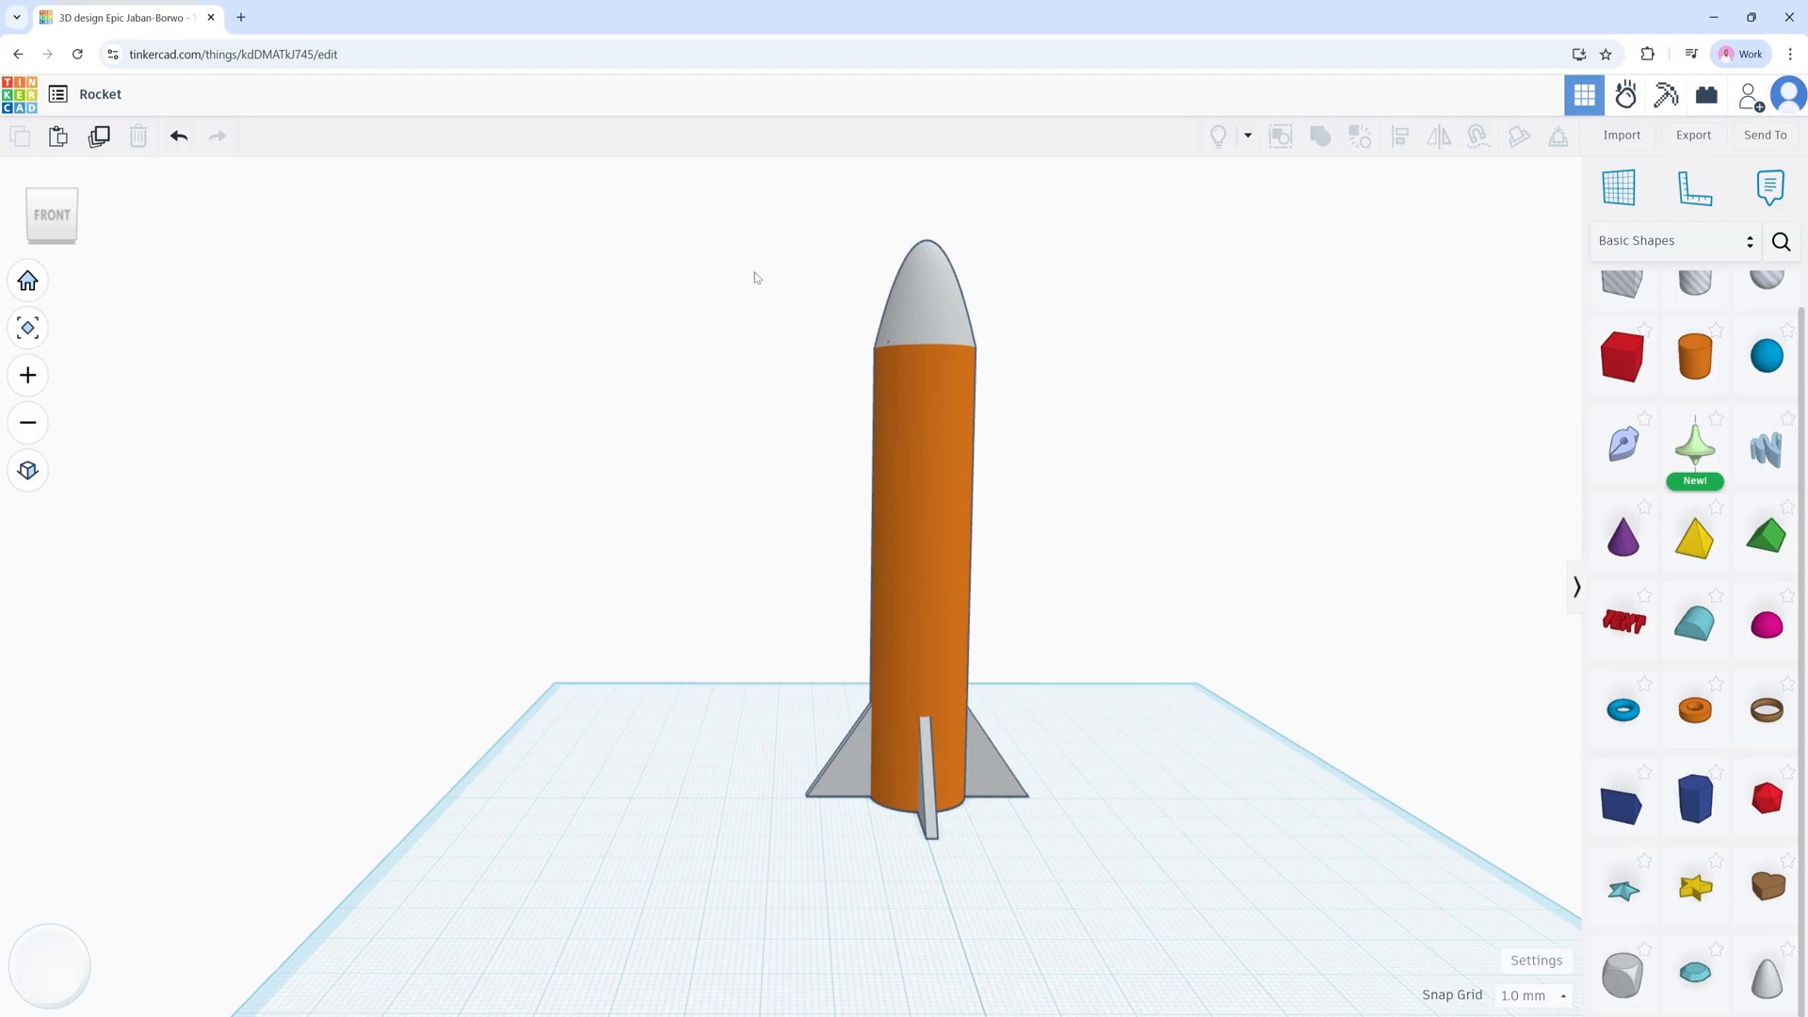
pyautogui.moveTo(750, 278); pyautogui.dragTo(1092, 864)
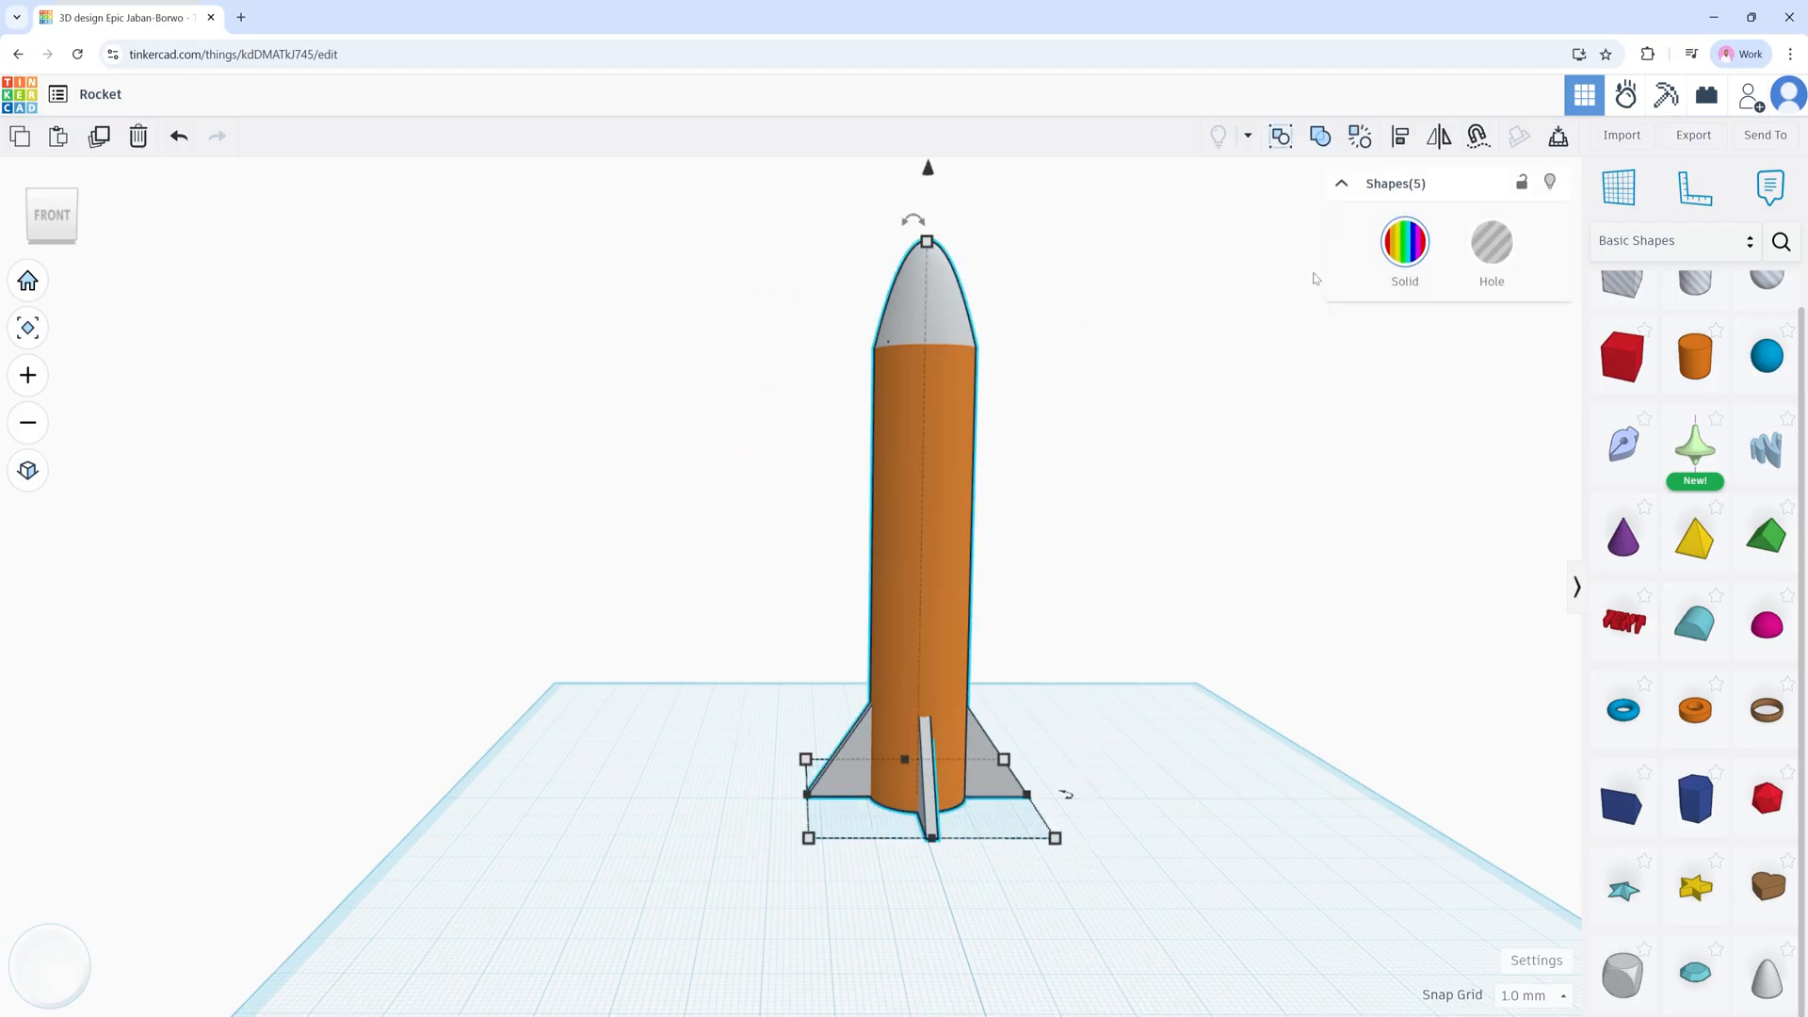
pyautogui.click(1319, 138)
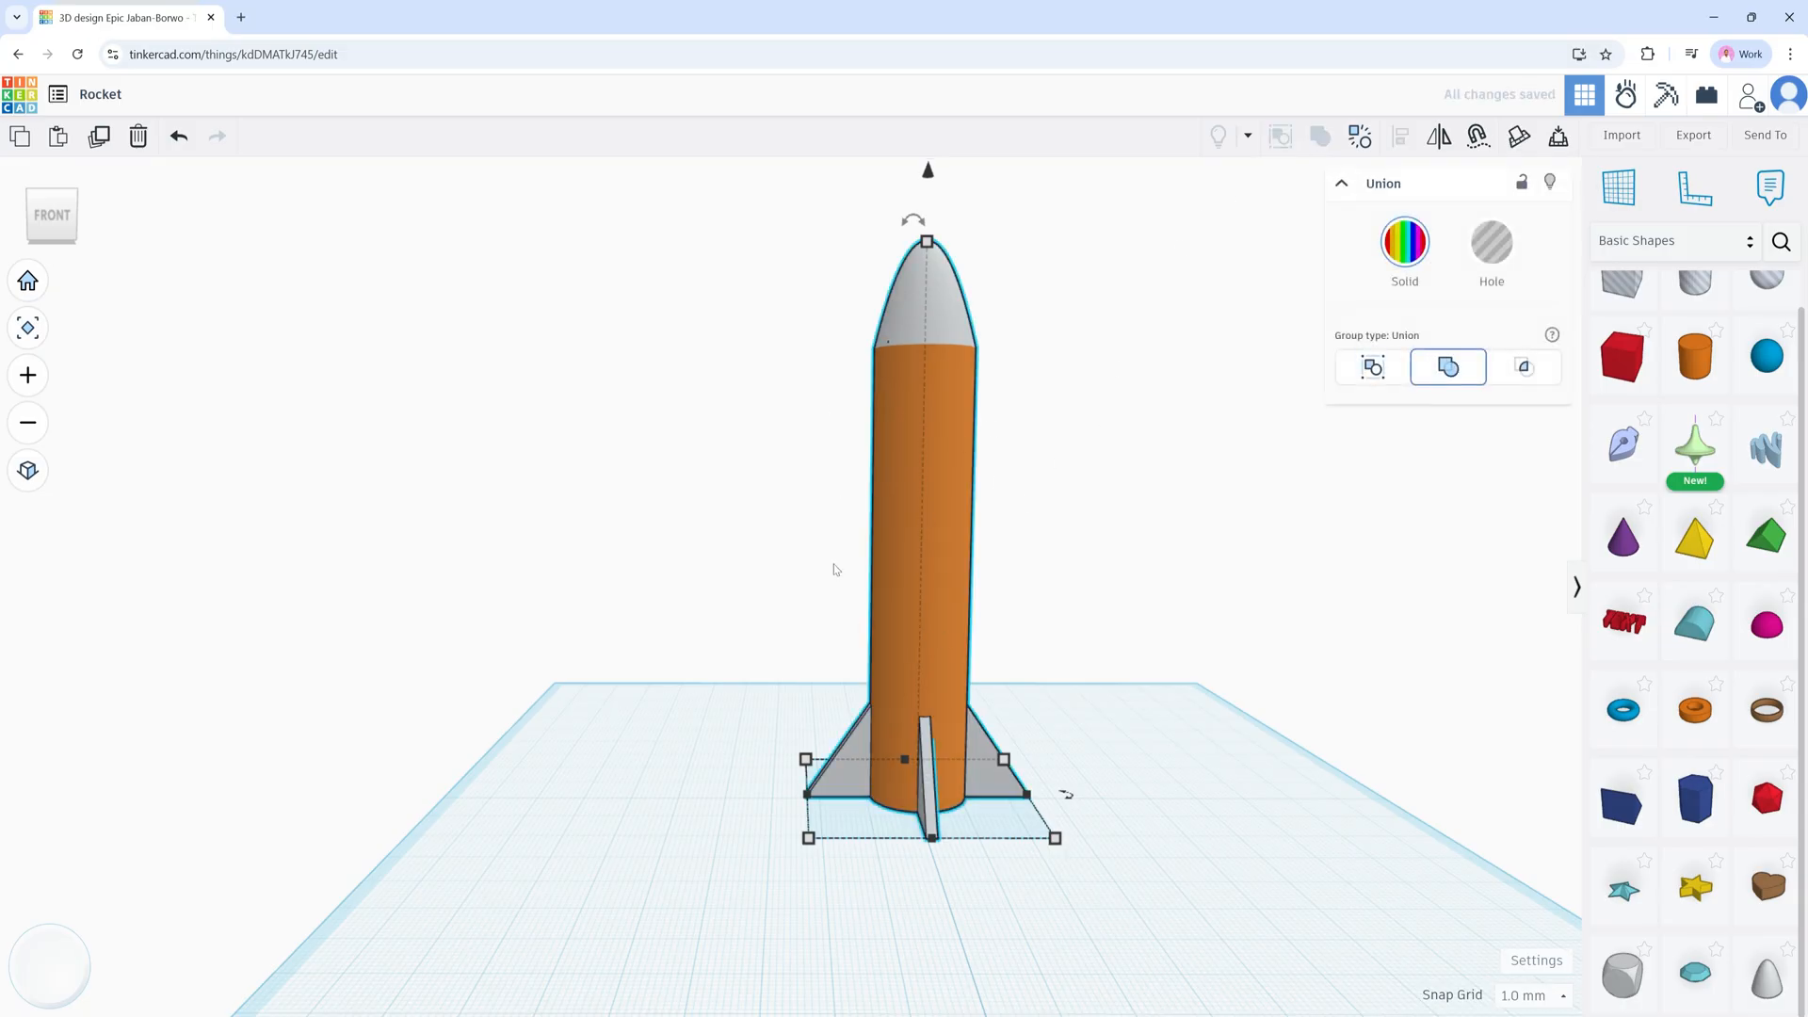
pyautogui.click(1119, 531)
pyautogui.click(891, 578)
pyautogui.click(1103, 581)
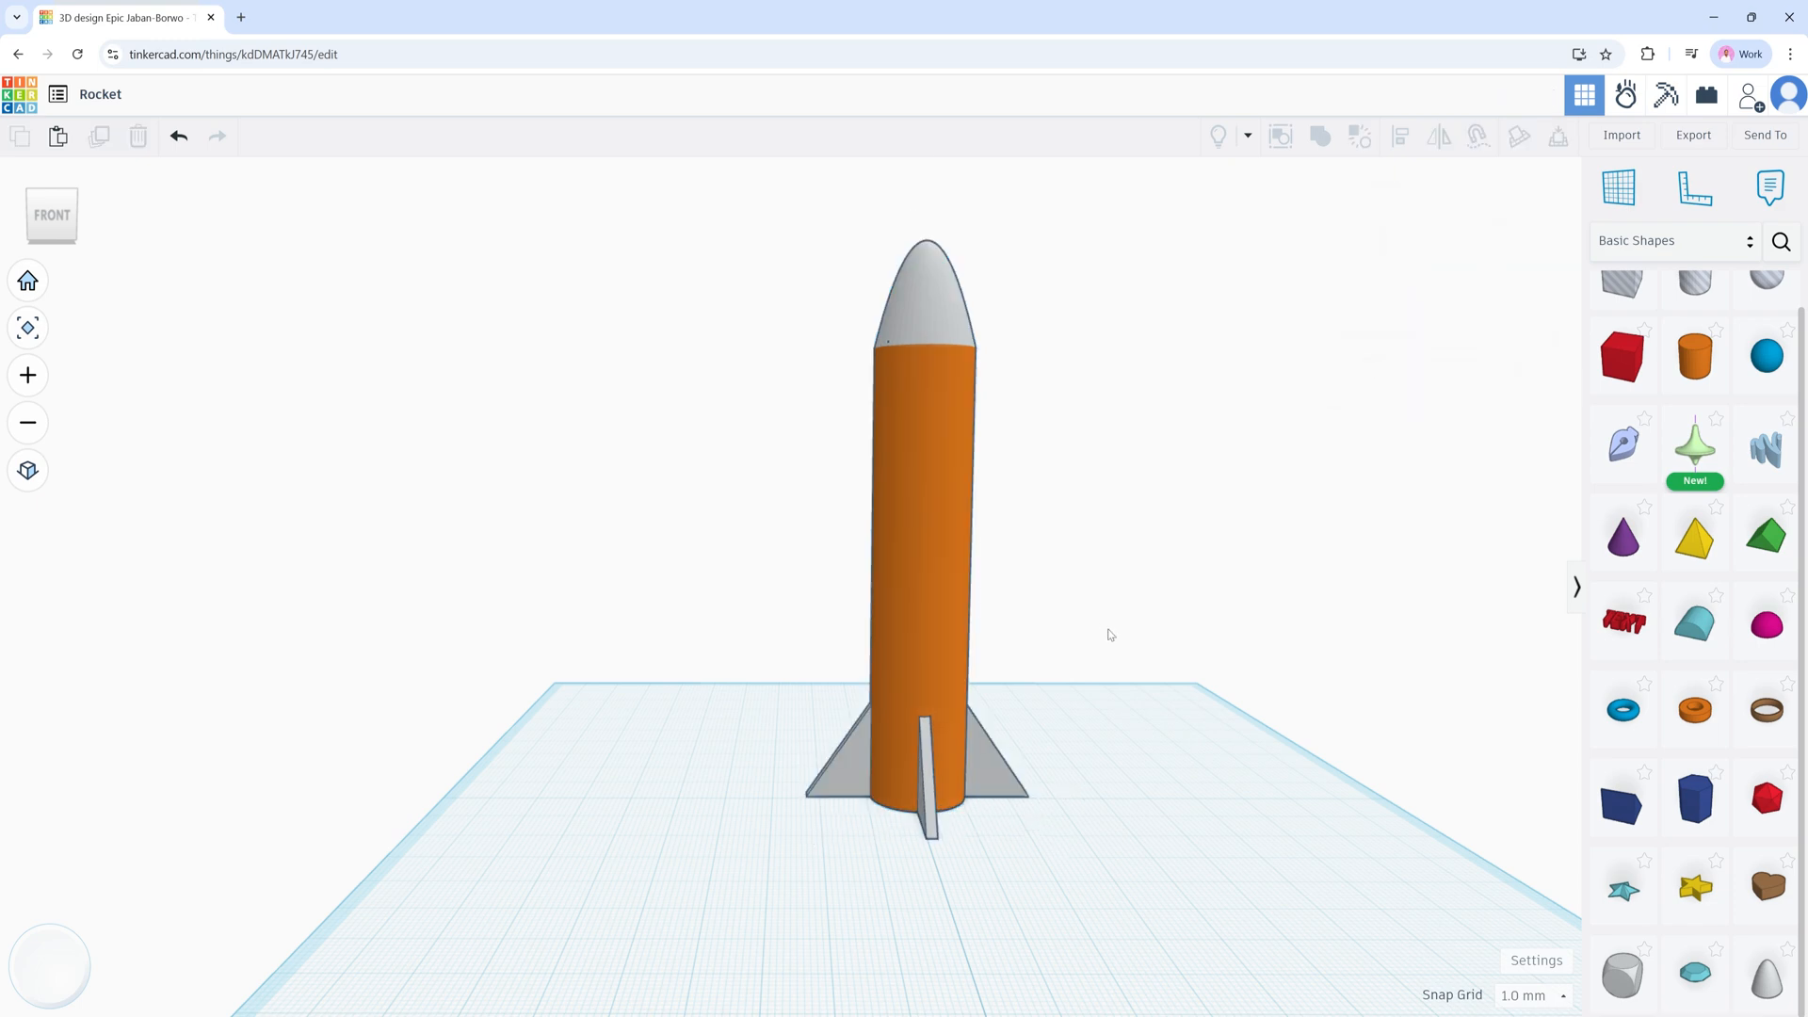
pyautogui.moveTo(1124, 585)
pyautogui.mouseDown(button='right')
pyautogui.moveTo(1094, 607)
pyautogui.moveTo(939, 597)
pyautogui.moveTo(1125, 605)
pyautogui.moveTo(1122, 591)
pyautogui.mouseUp(button='right')
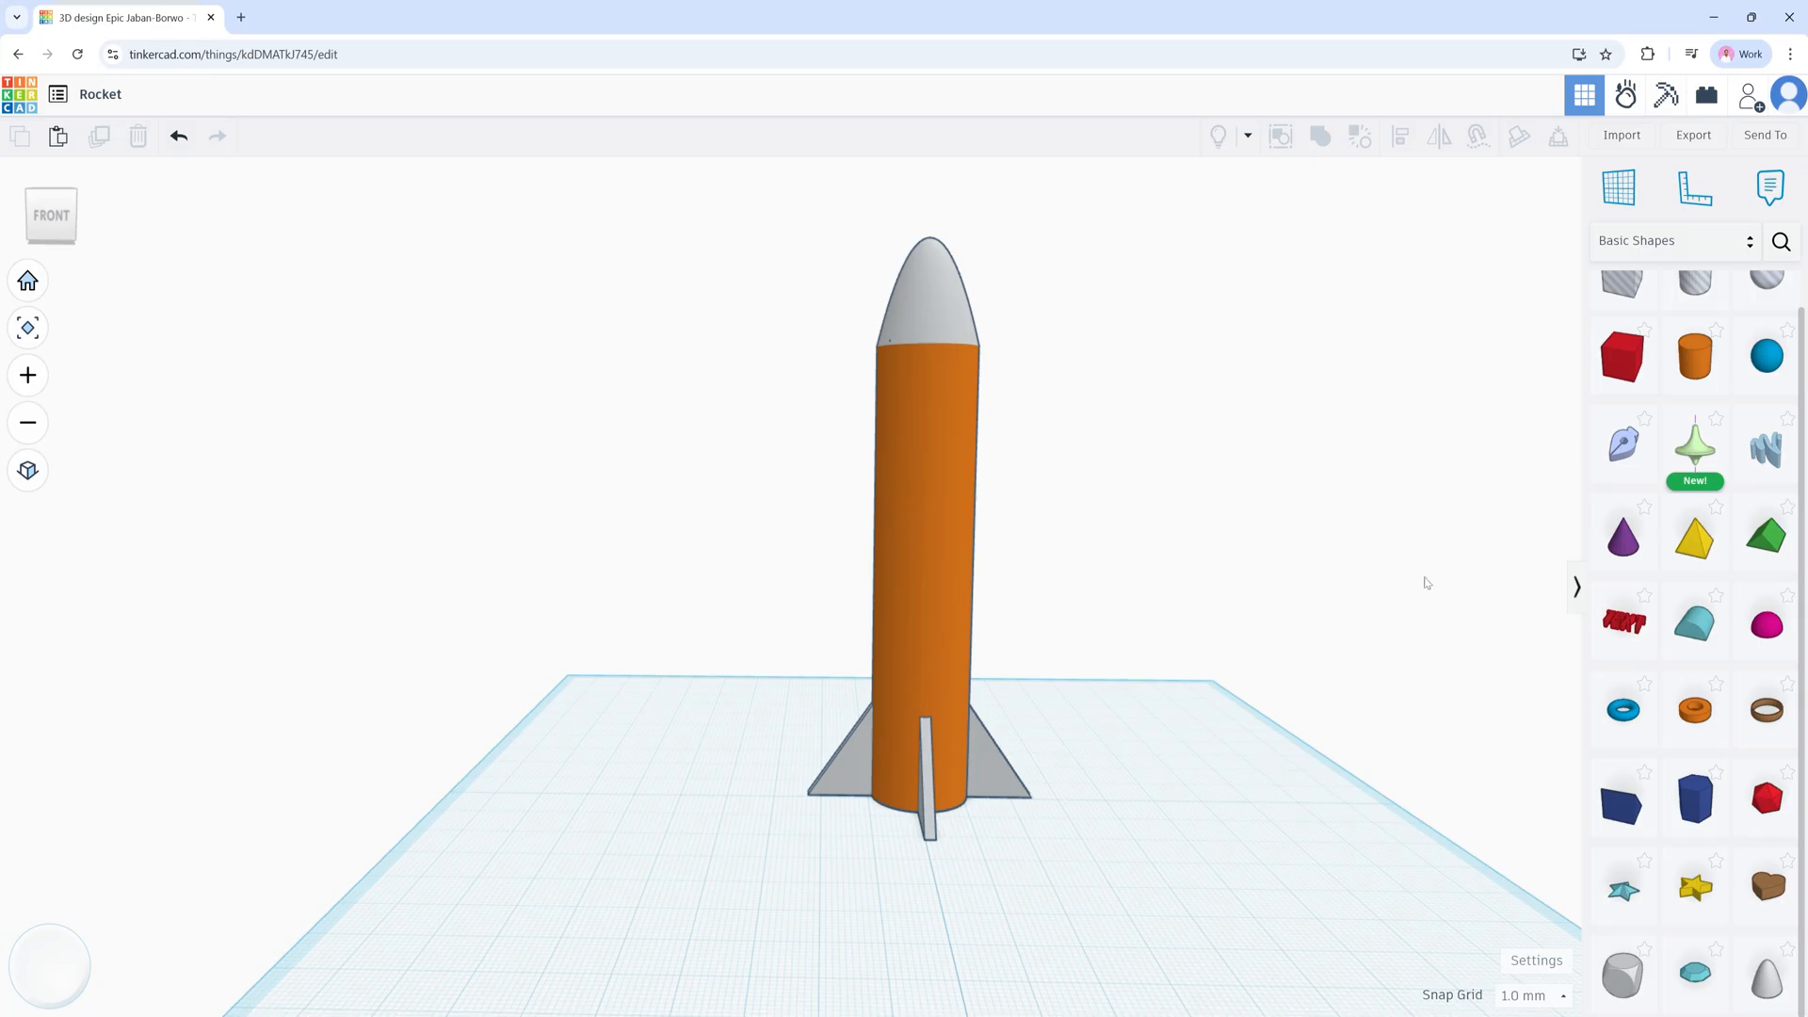
# Step: Place a Cylinder Hole beside the rocket and an orange solid Cylinder in front of it
pyautogui.scroll(1, 1687, 608)
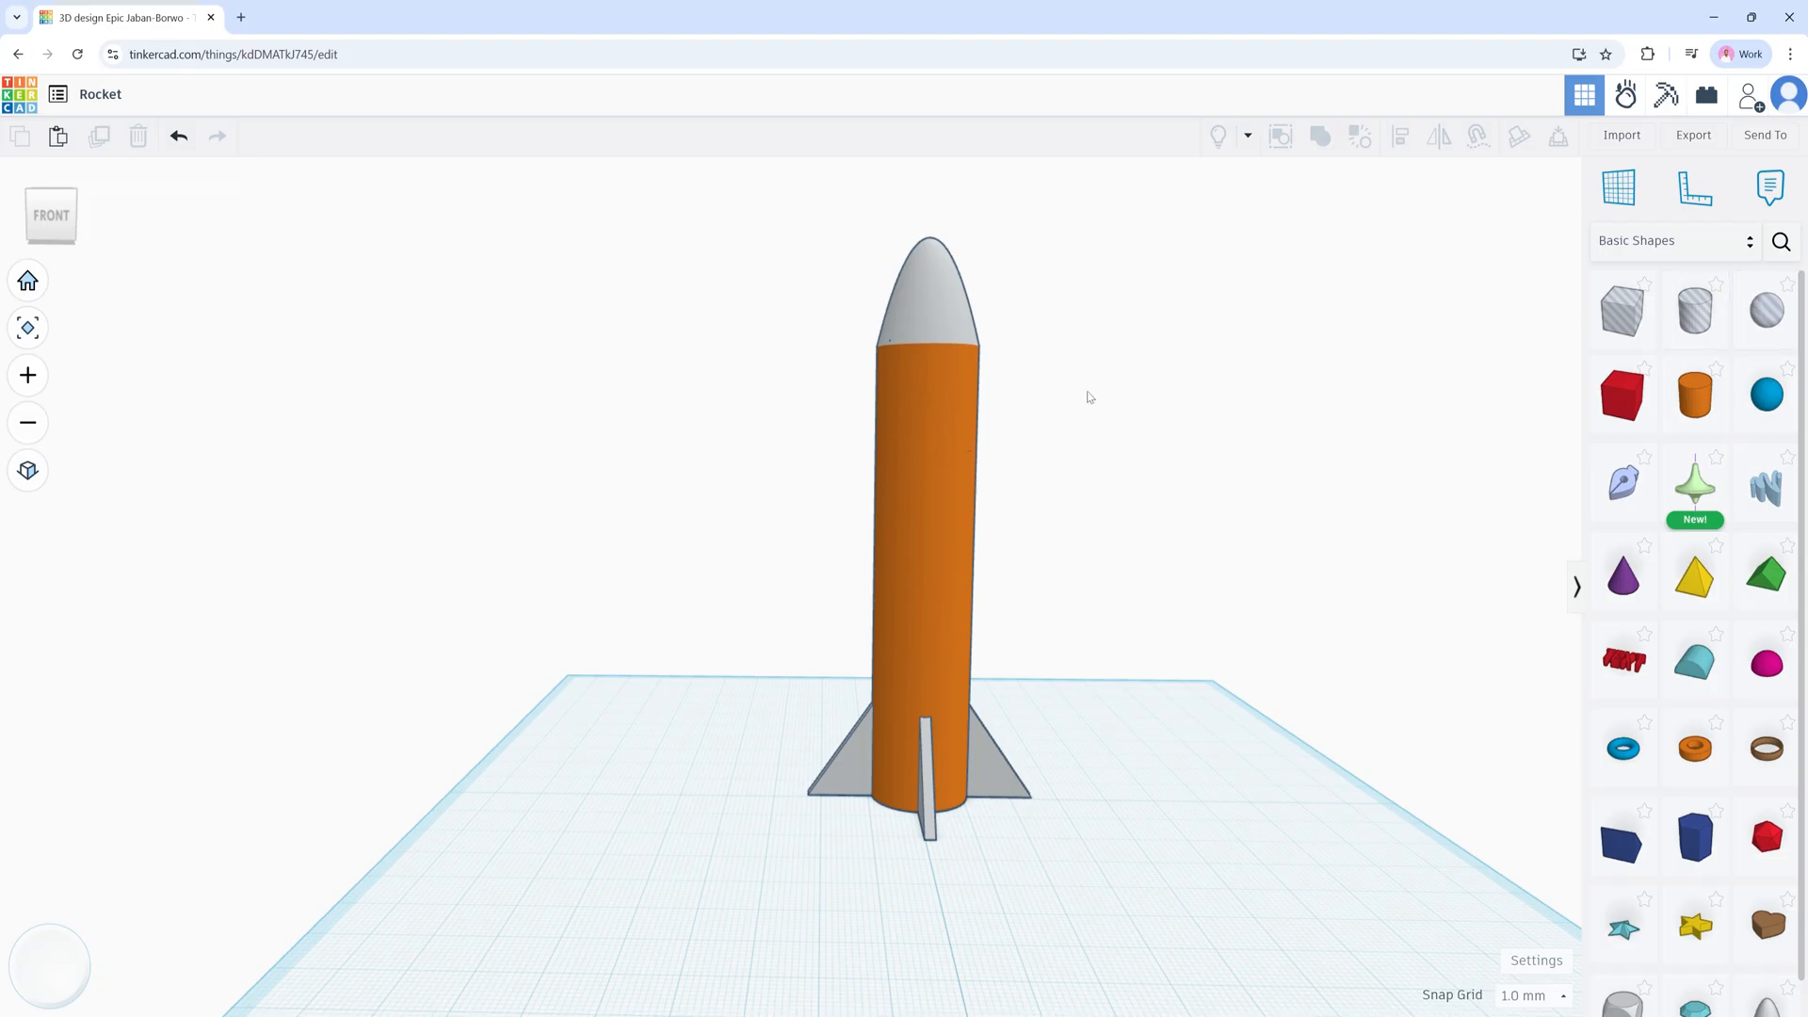
pyautogui.click(1694, 310)
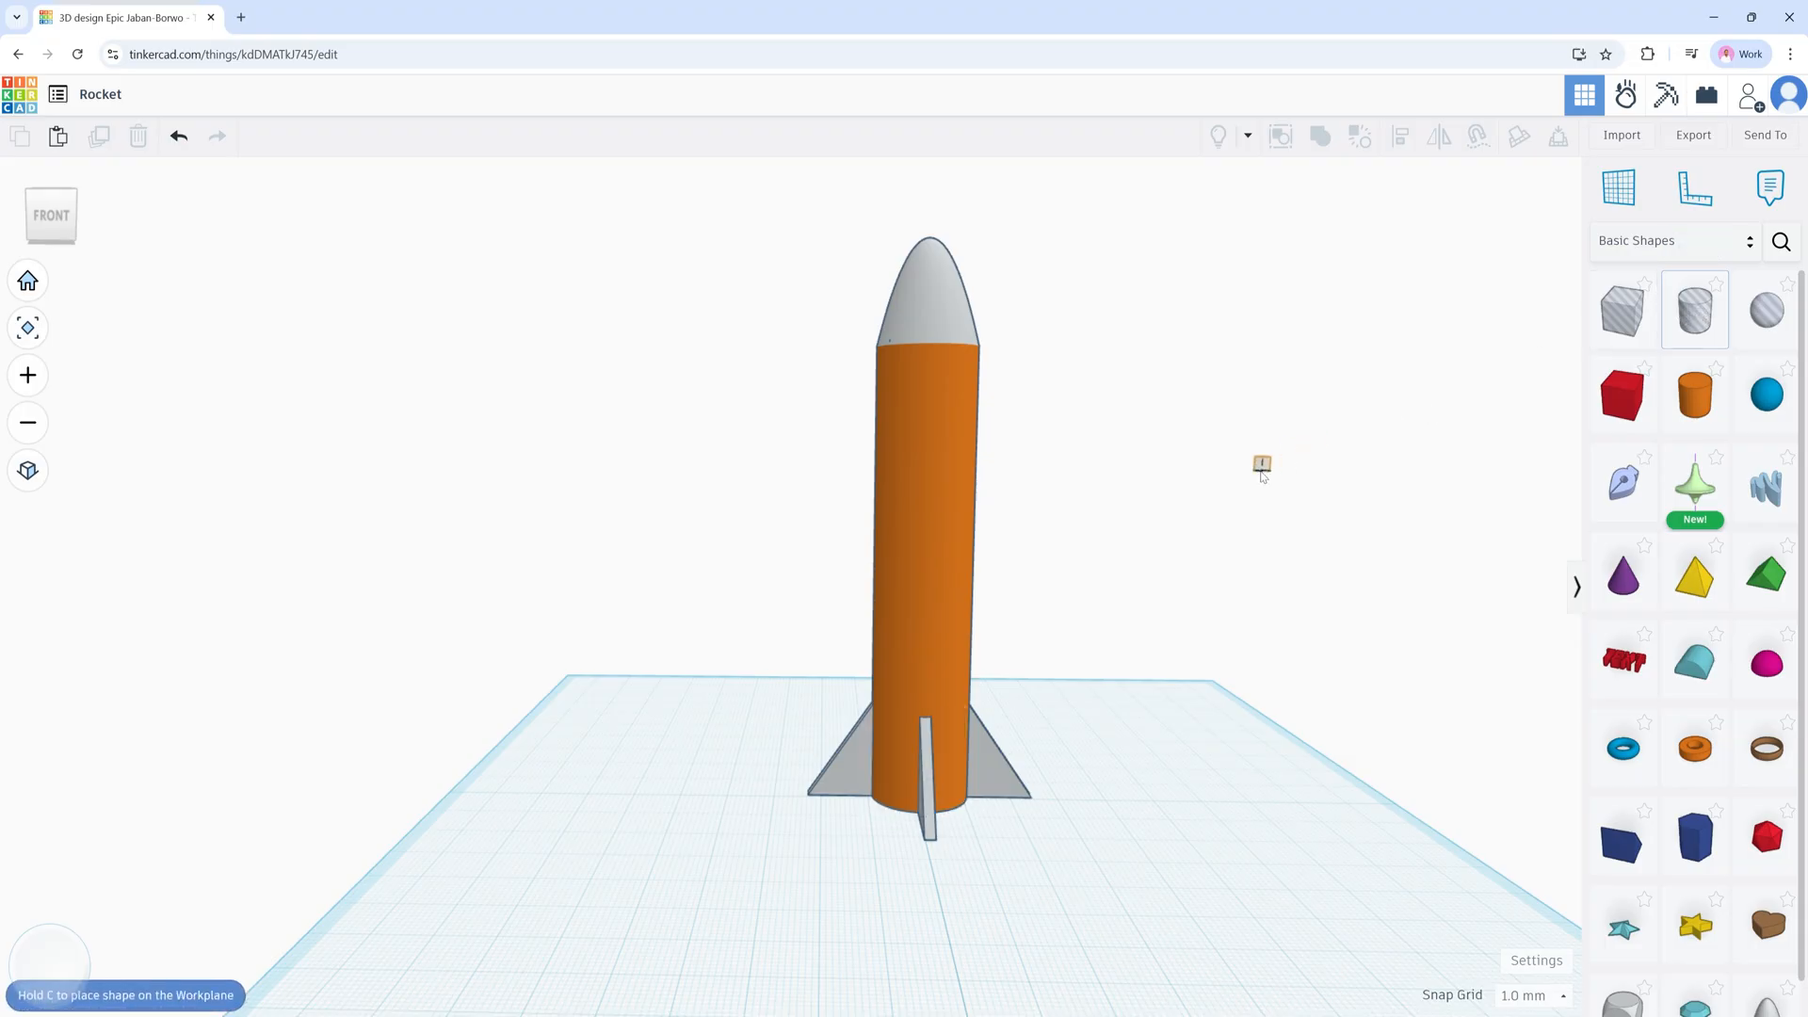
pyautogui.click(1204, 807)
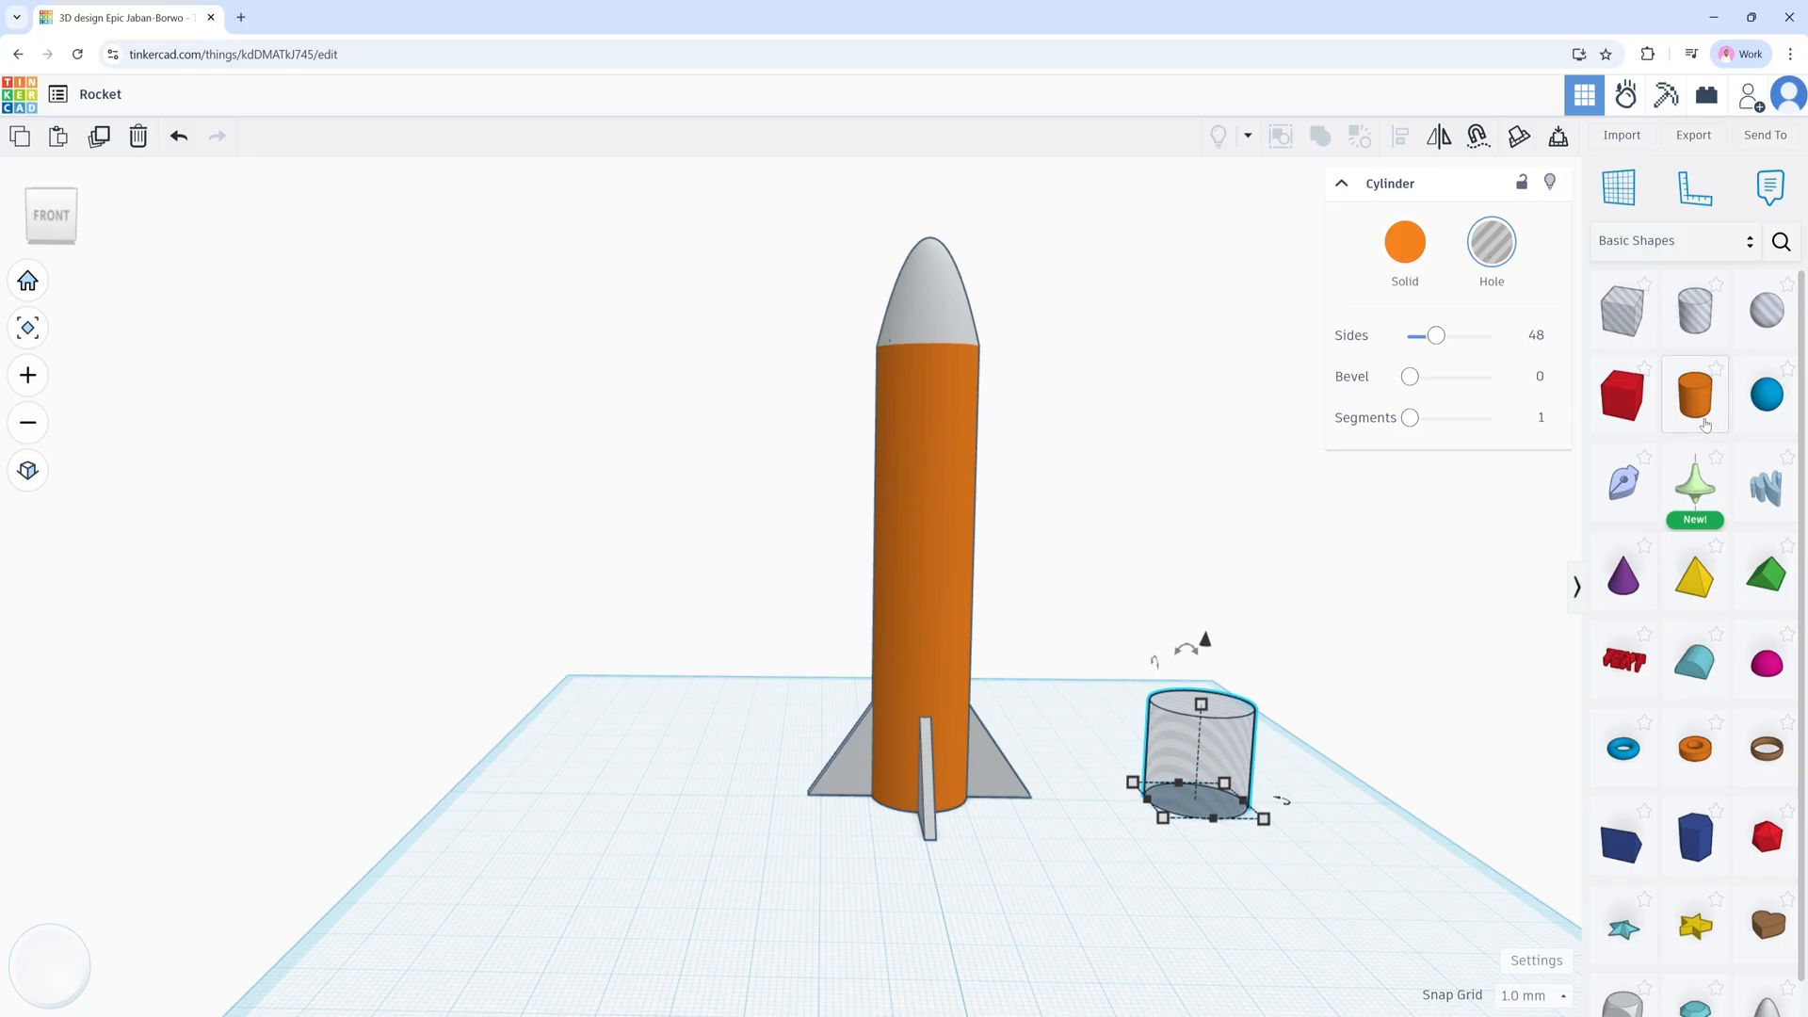
pyautogui.moveTo(1698, 401); pyautogui.dragTo(1068, 897)
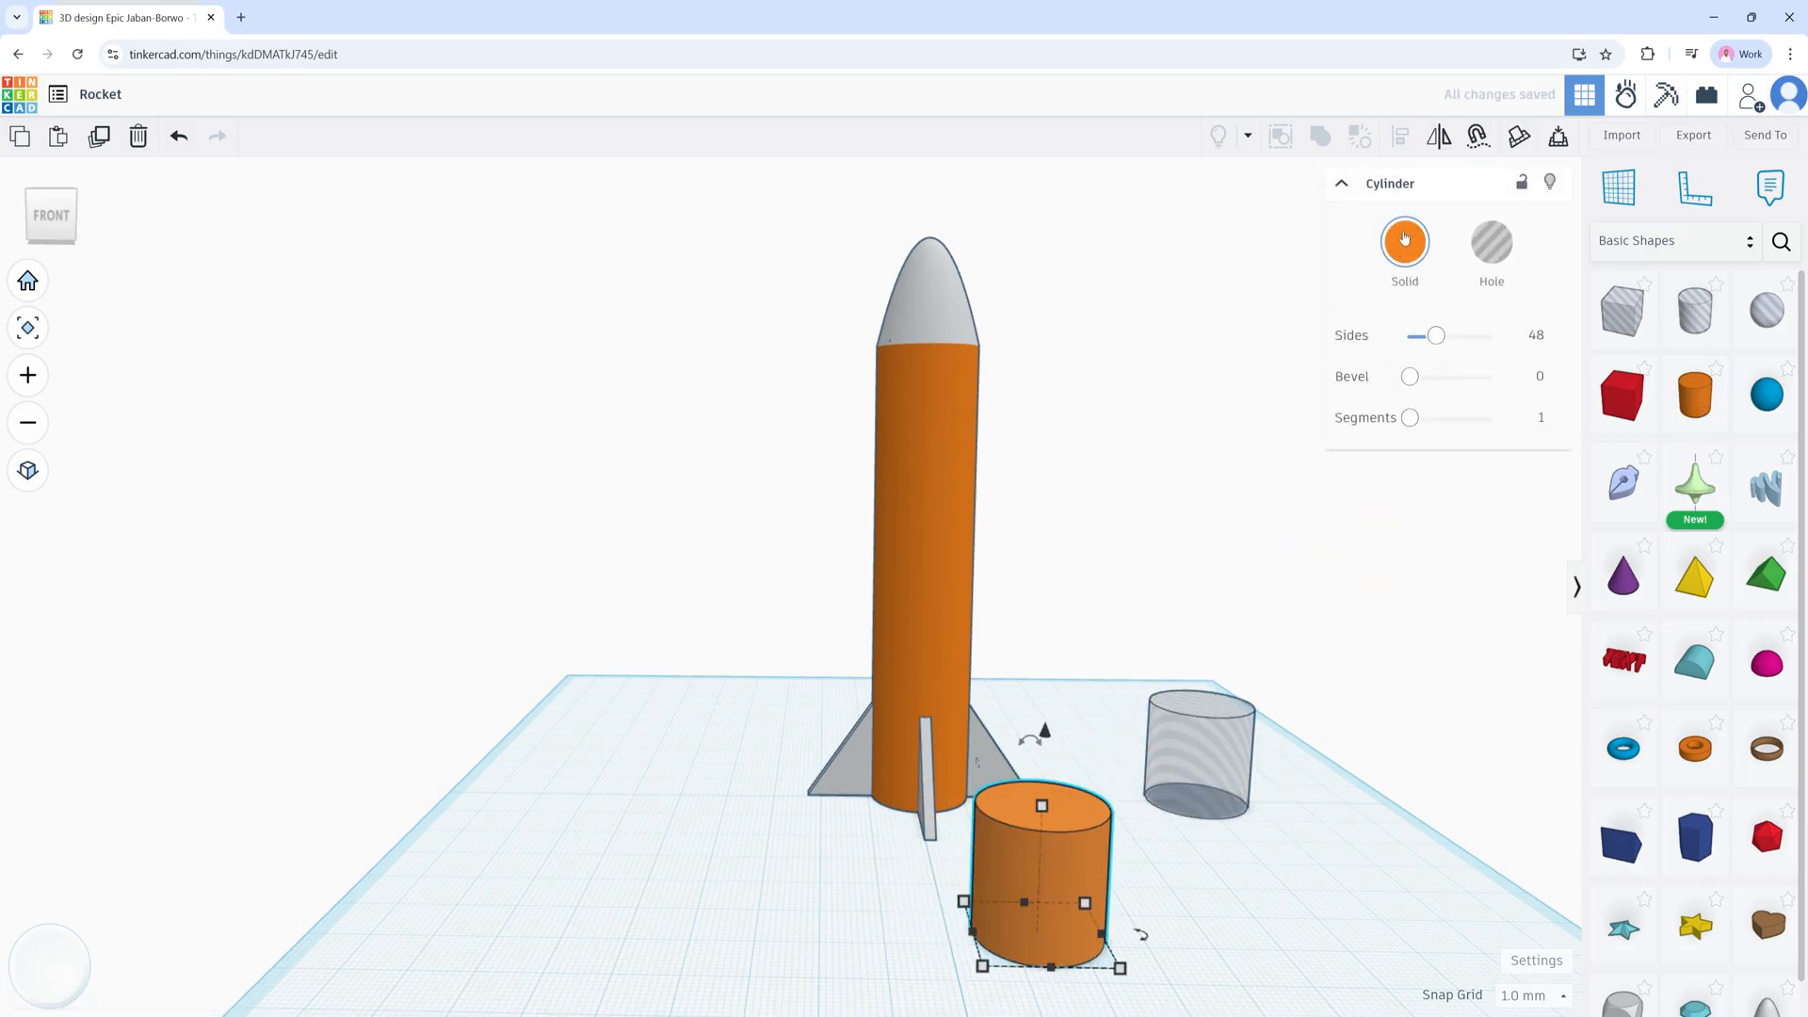
# Step: Delete the extra orange cylinder next to the rocket
pyautogui.click(1205, 758)
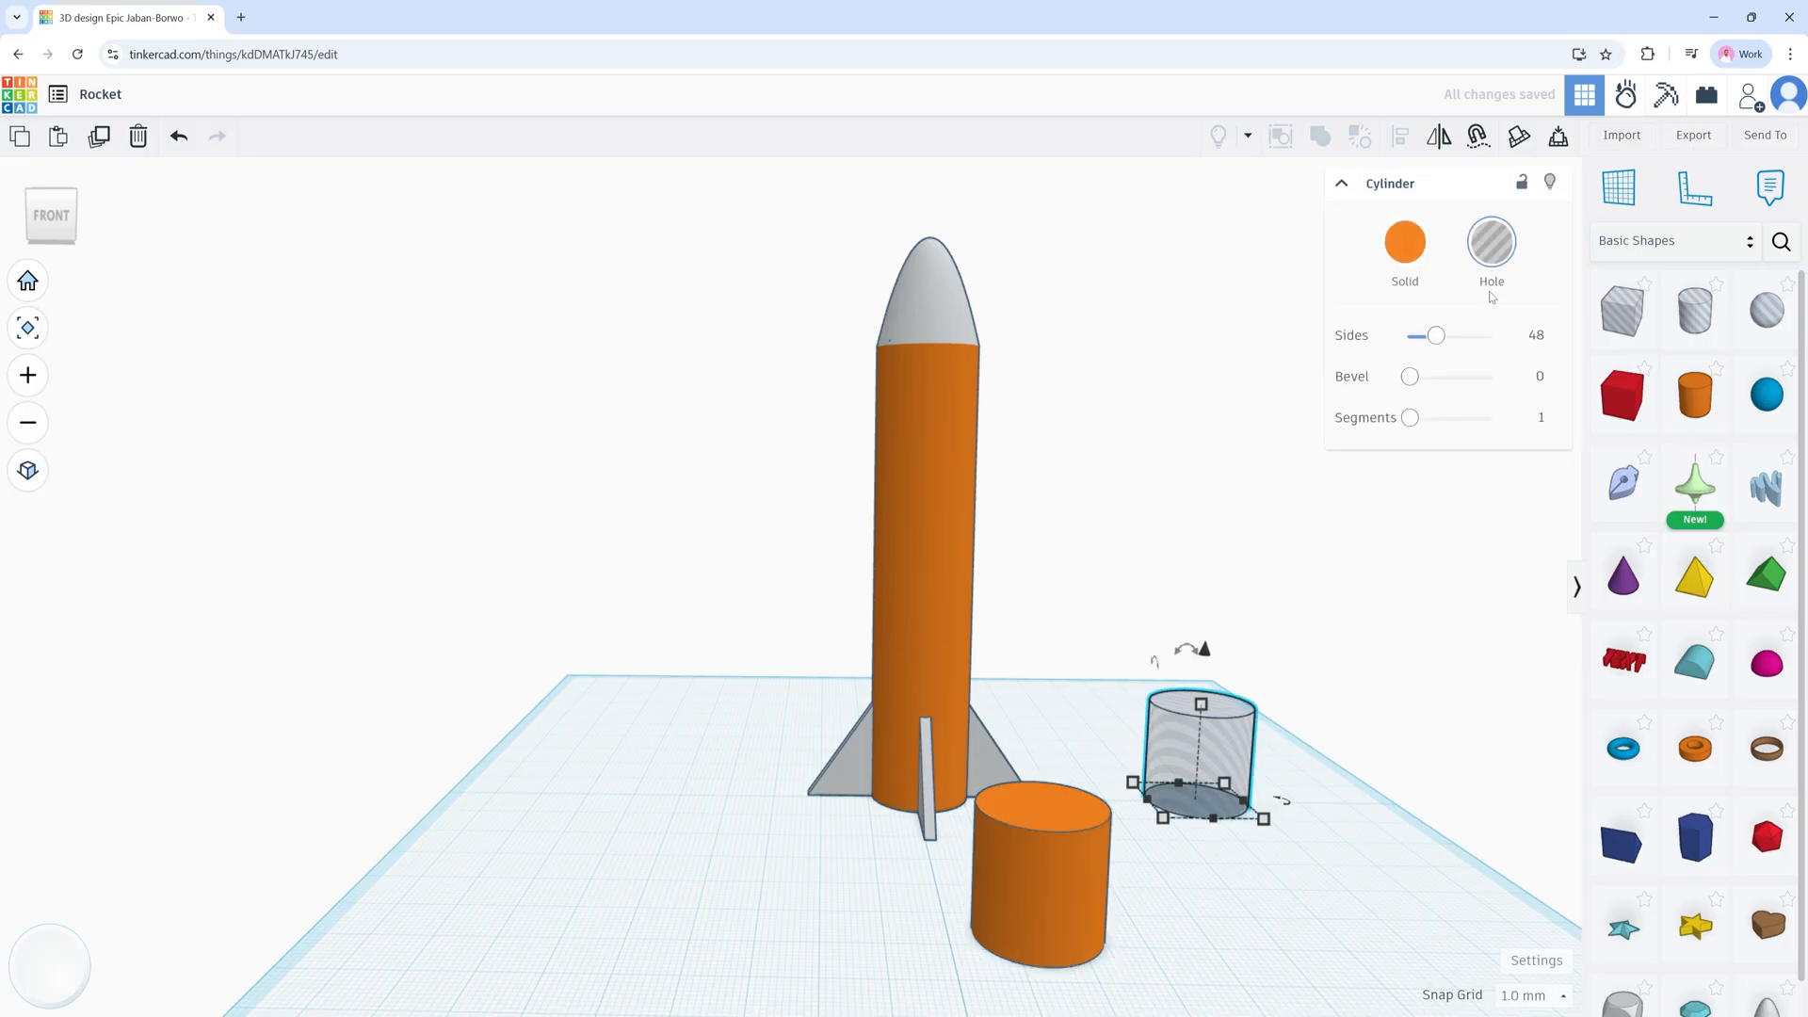
pyautogui.click(1044, 827)
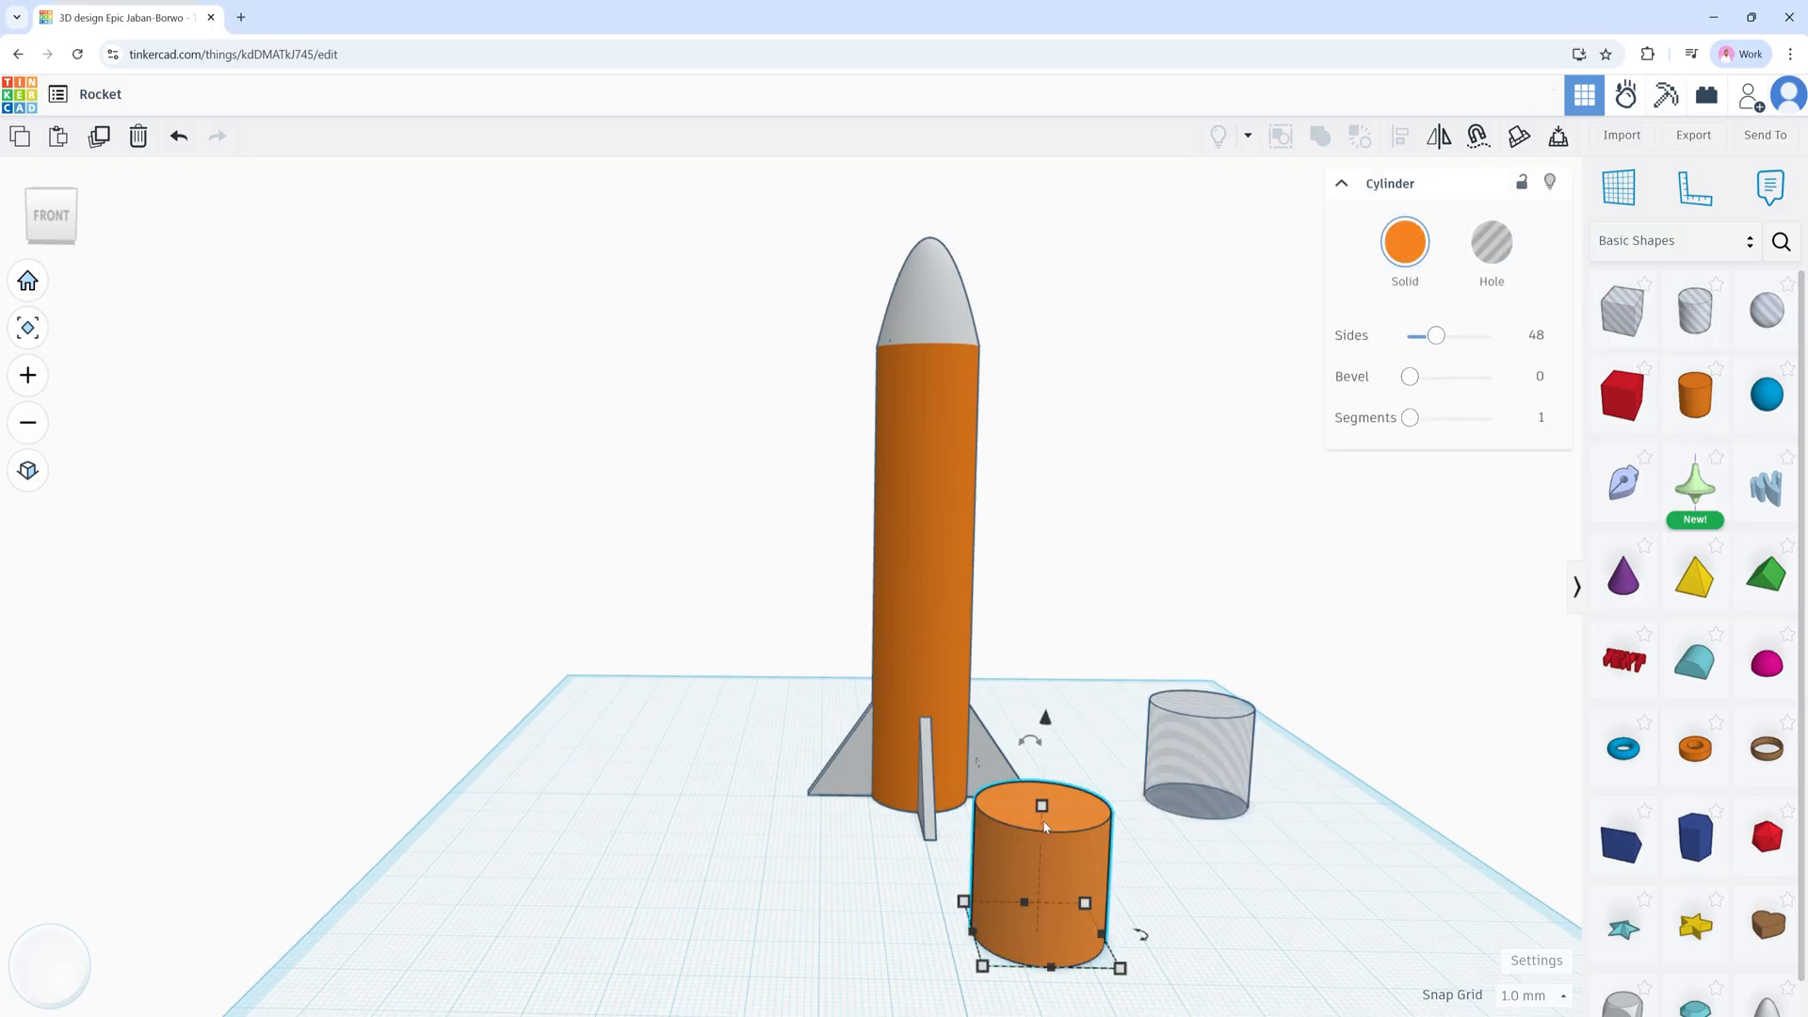
pyautogui.press('Delete')
# Step: Rotate the hole cylinder 90° so it lies on its side
pyautogui.click(1202, 740)
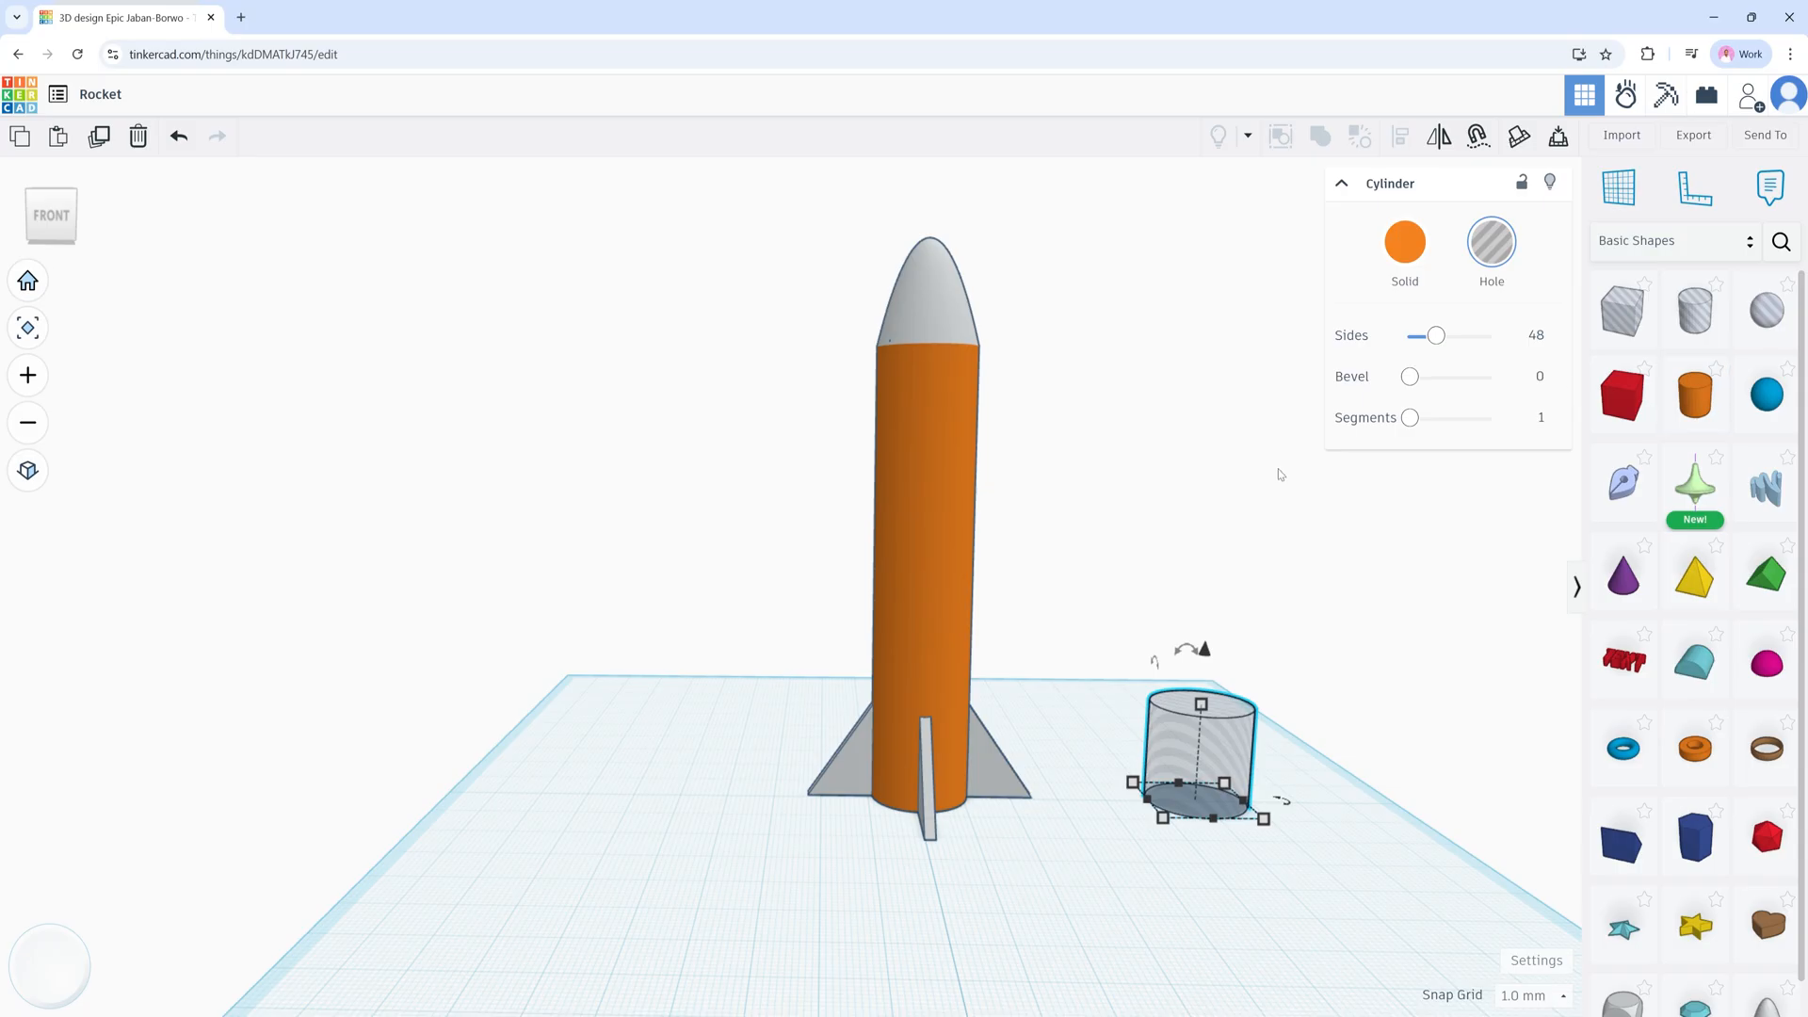
pyautogui.moveTo(1191, 656)
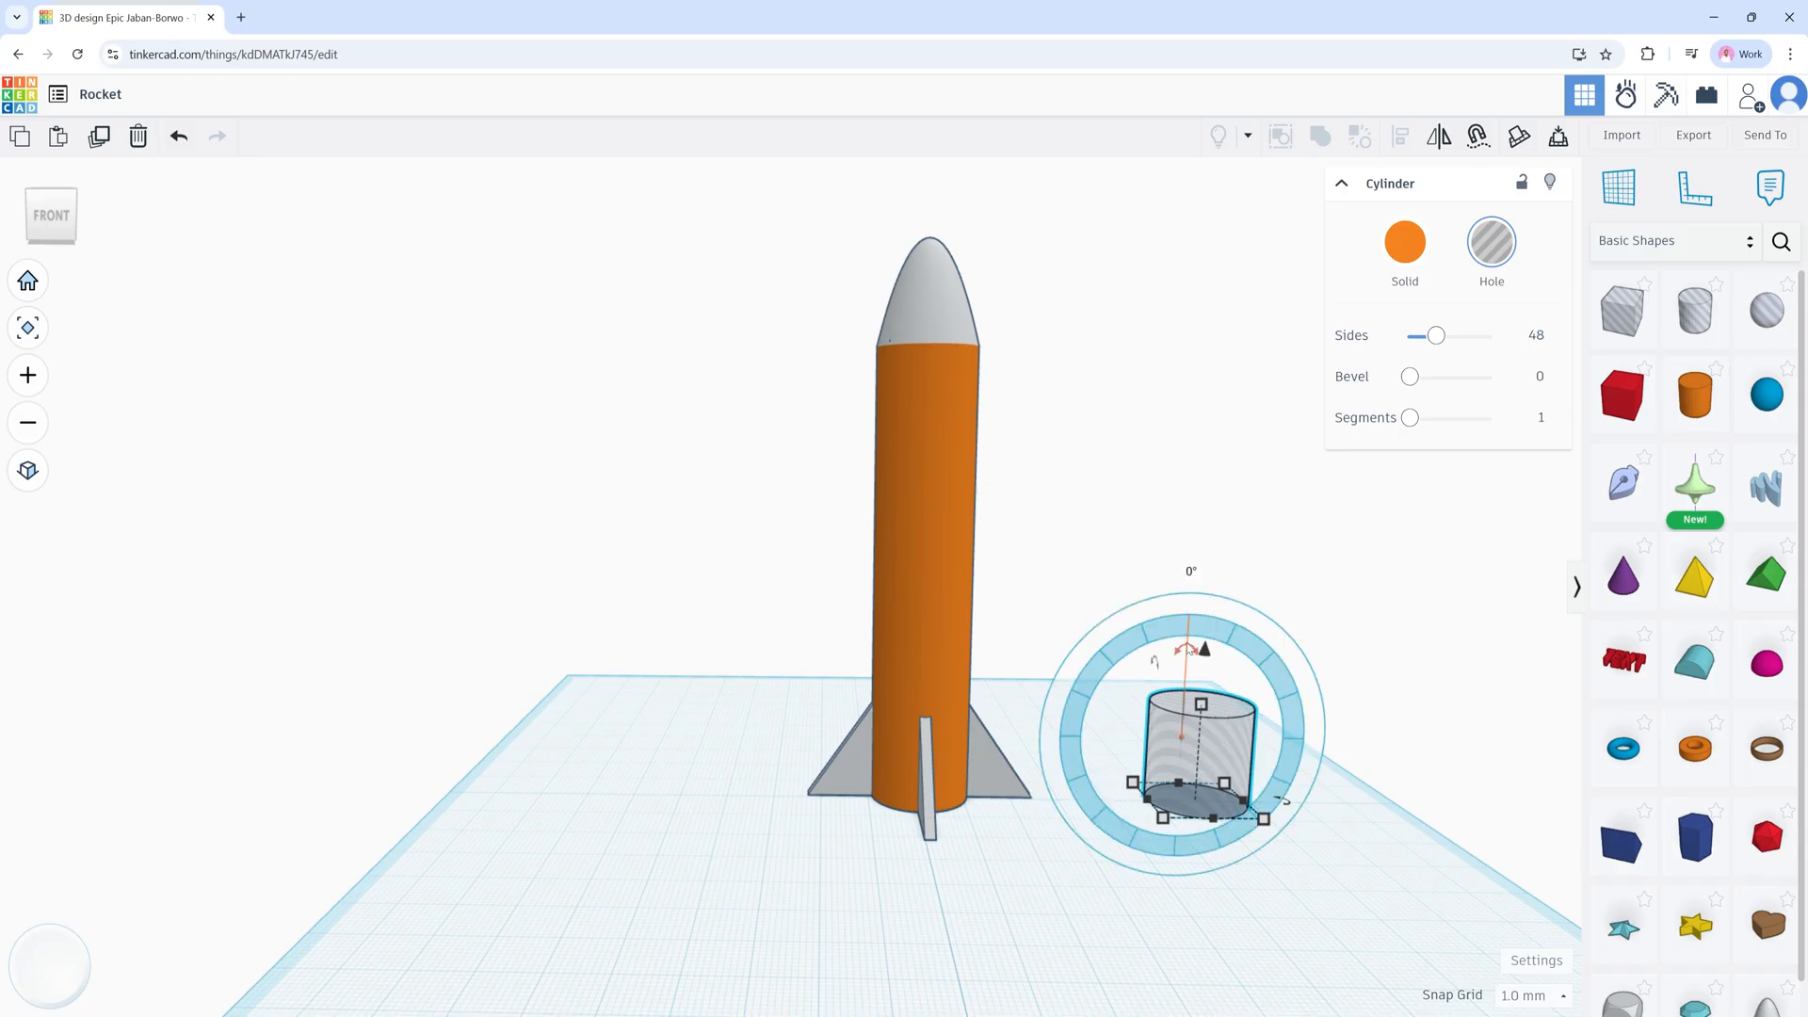
pyautogui.moveTo(1188, 650); pyautogui.dragTo(1319, 740)
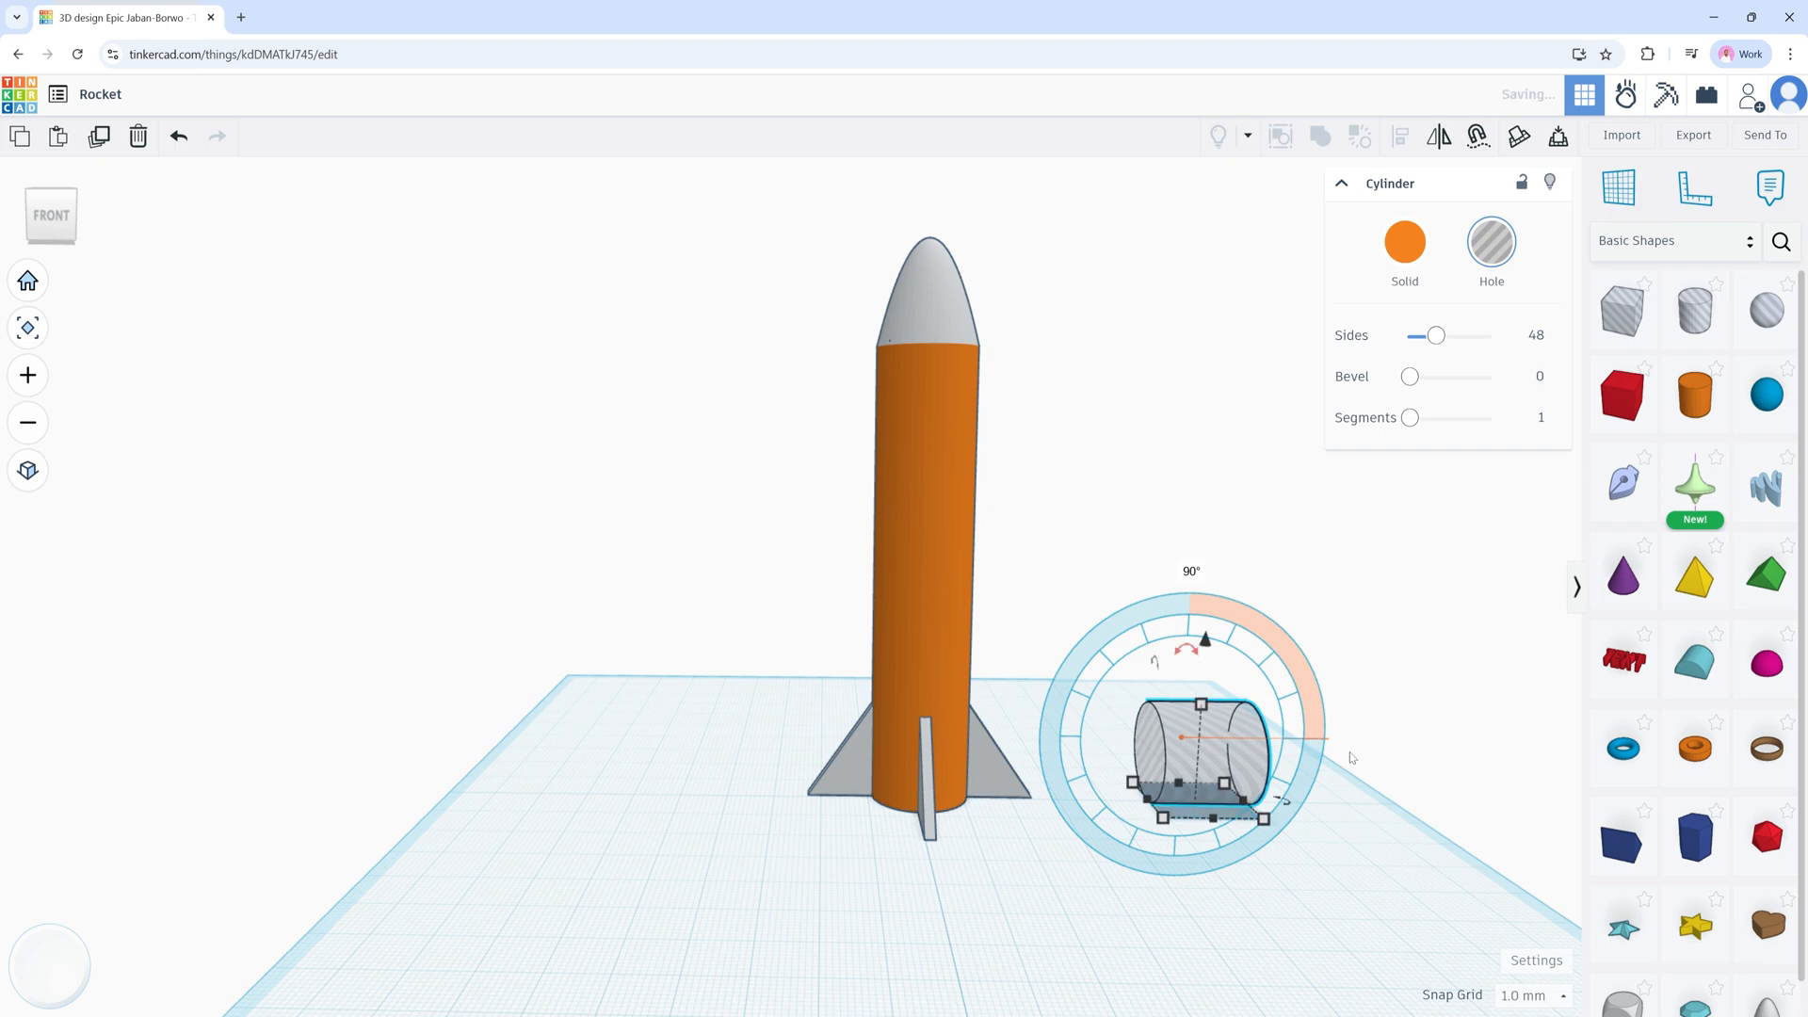
pyautogui.moveTo(1388, 761); pyautogui.dragTo(1228, 773, button='right')
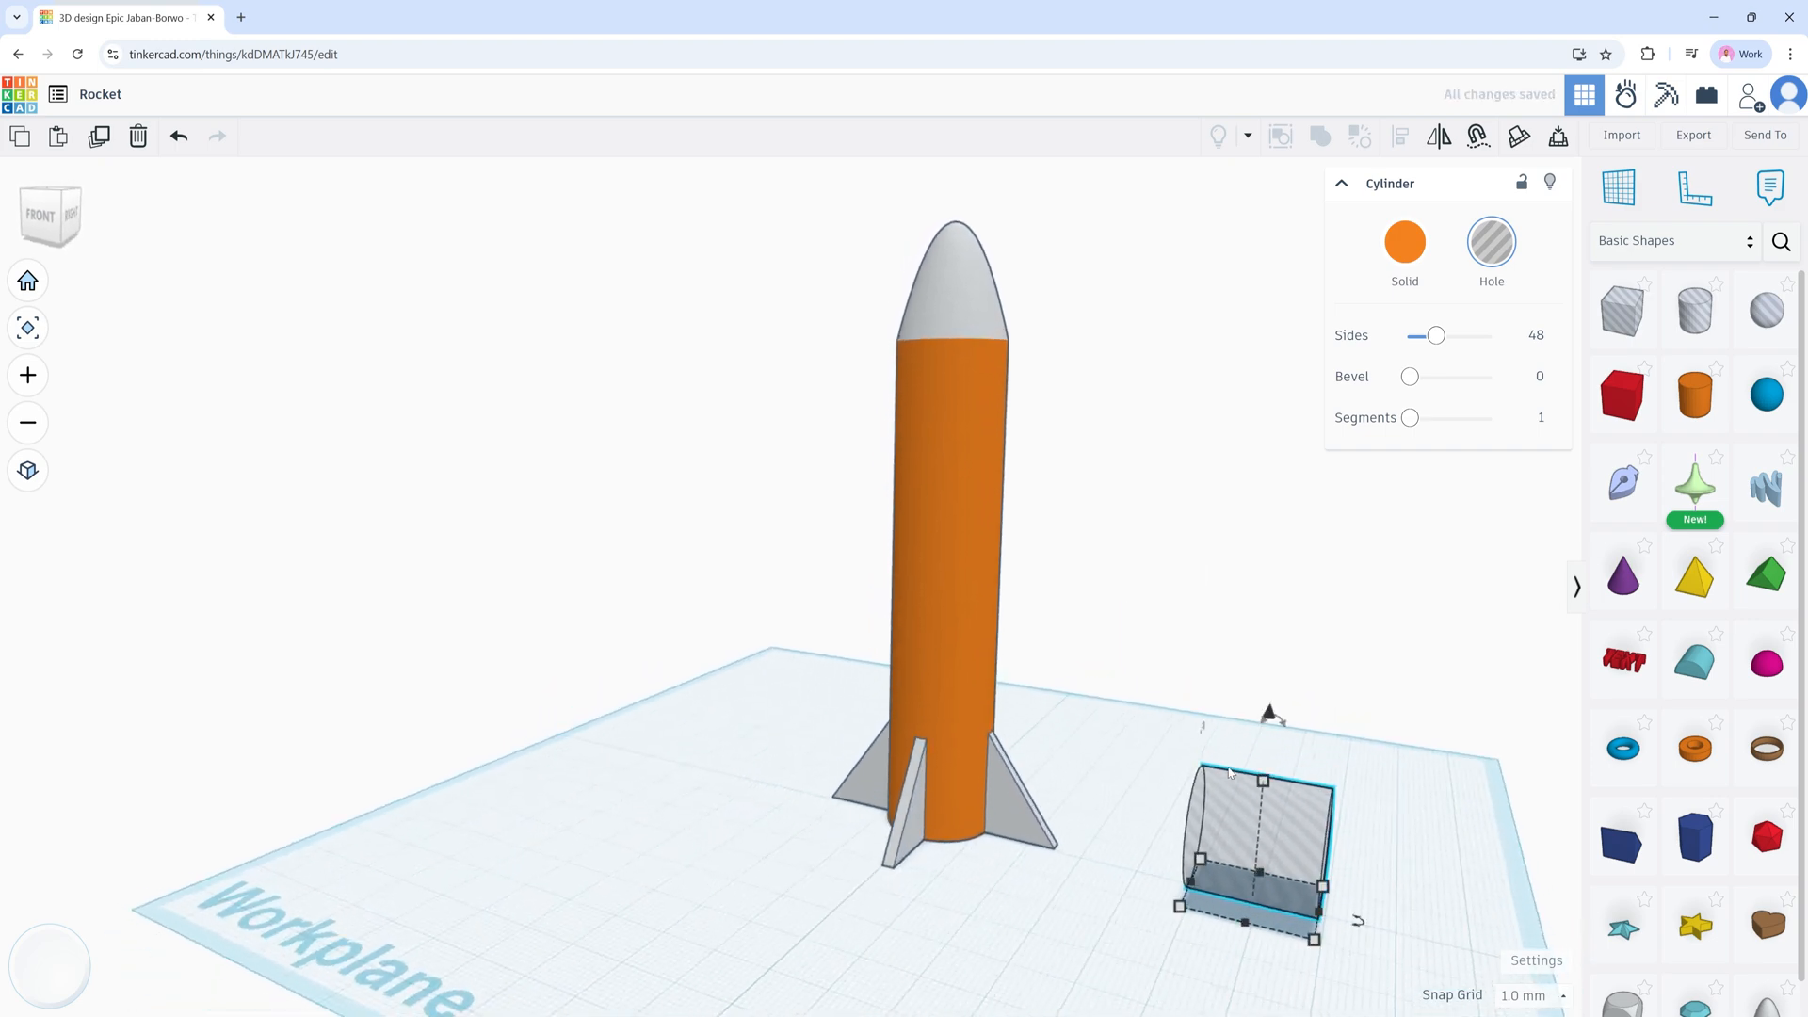
pyautogui.click(935, 661)
pyautogui.keyDown('shift'); pyautogui.click(1304, 852); pyautogui.keyUp('shift')
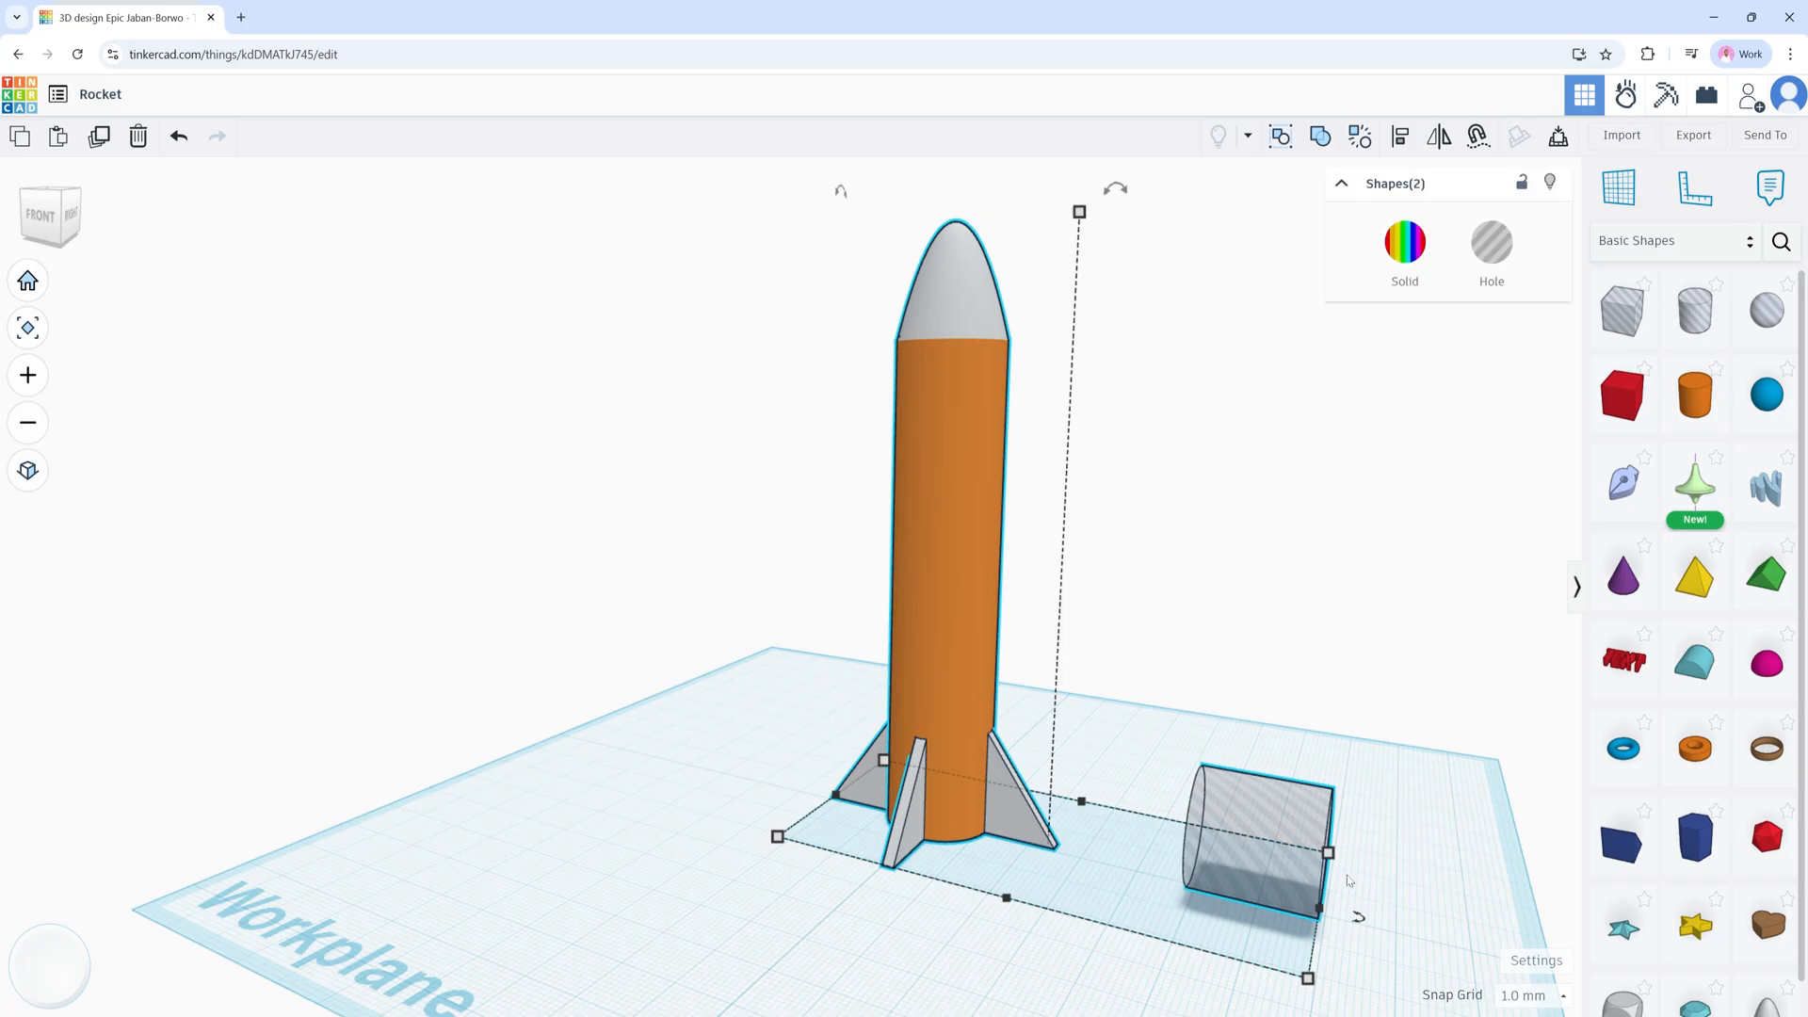
pyautogui.click(1400, 139)
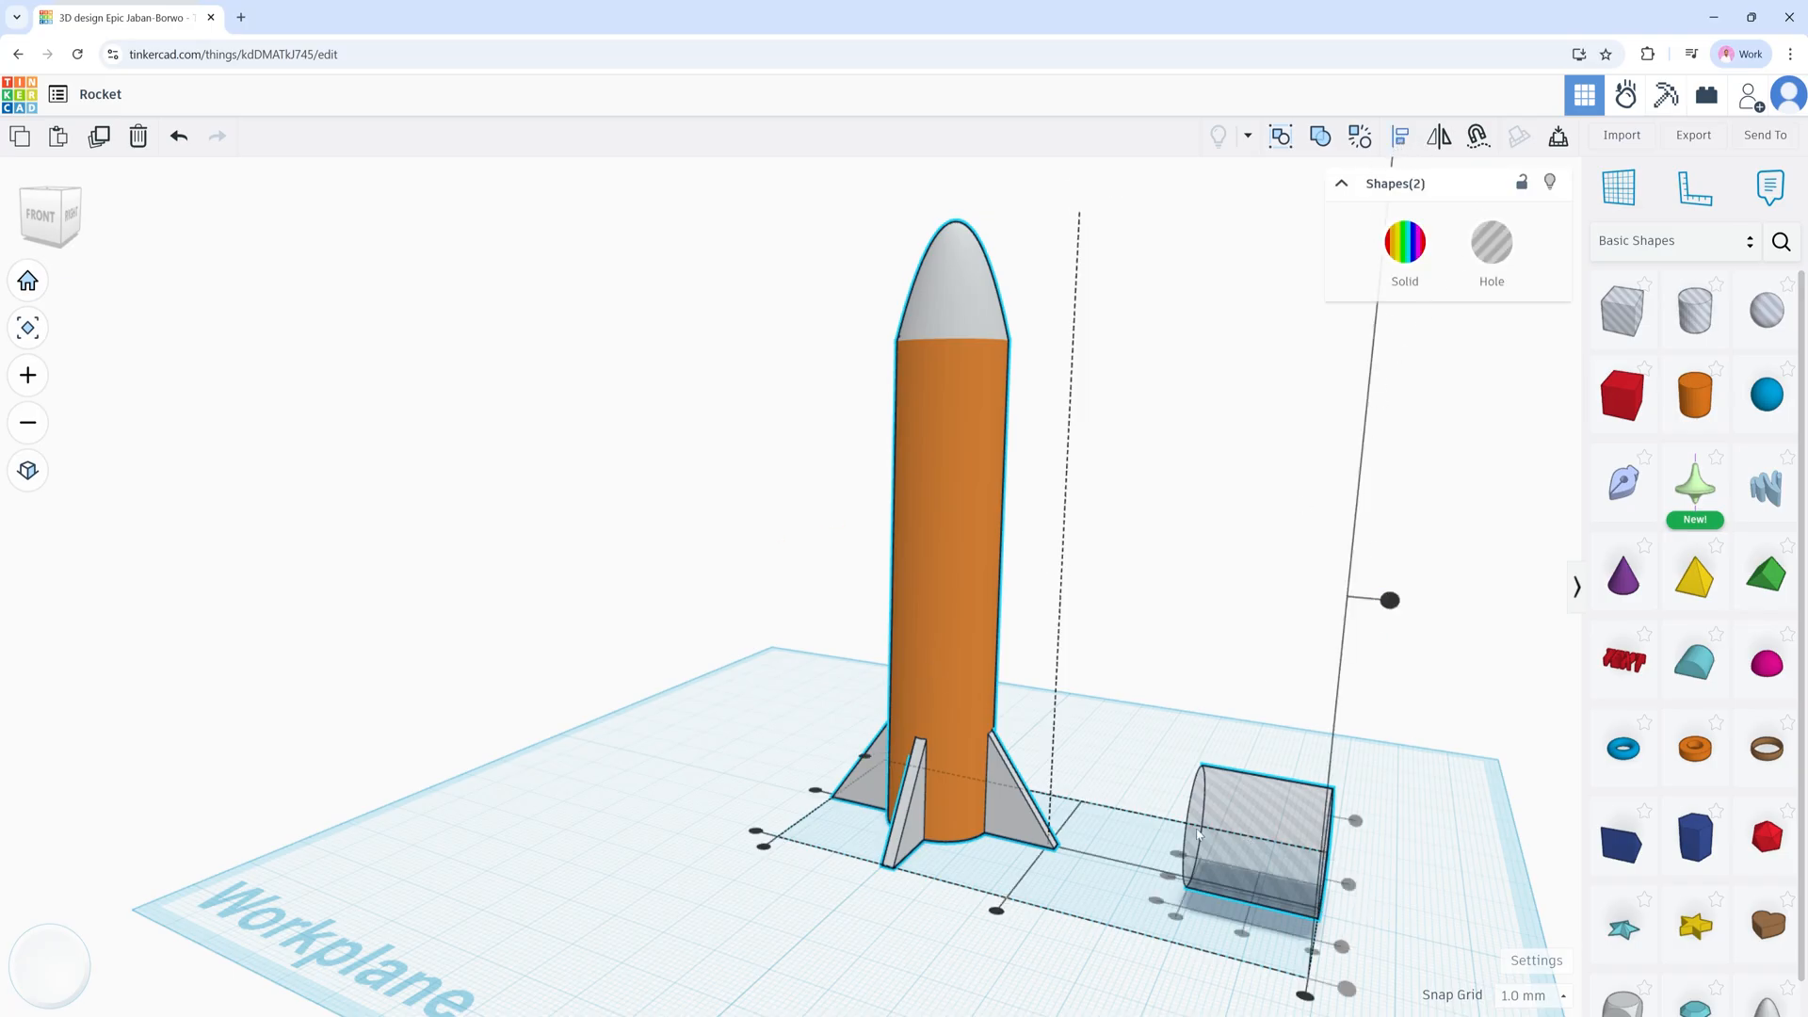
pyautogui.press('Escape')
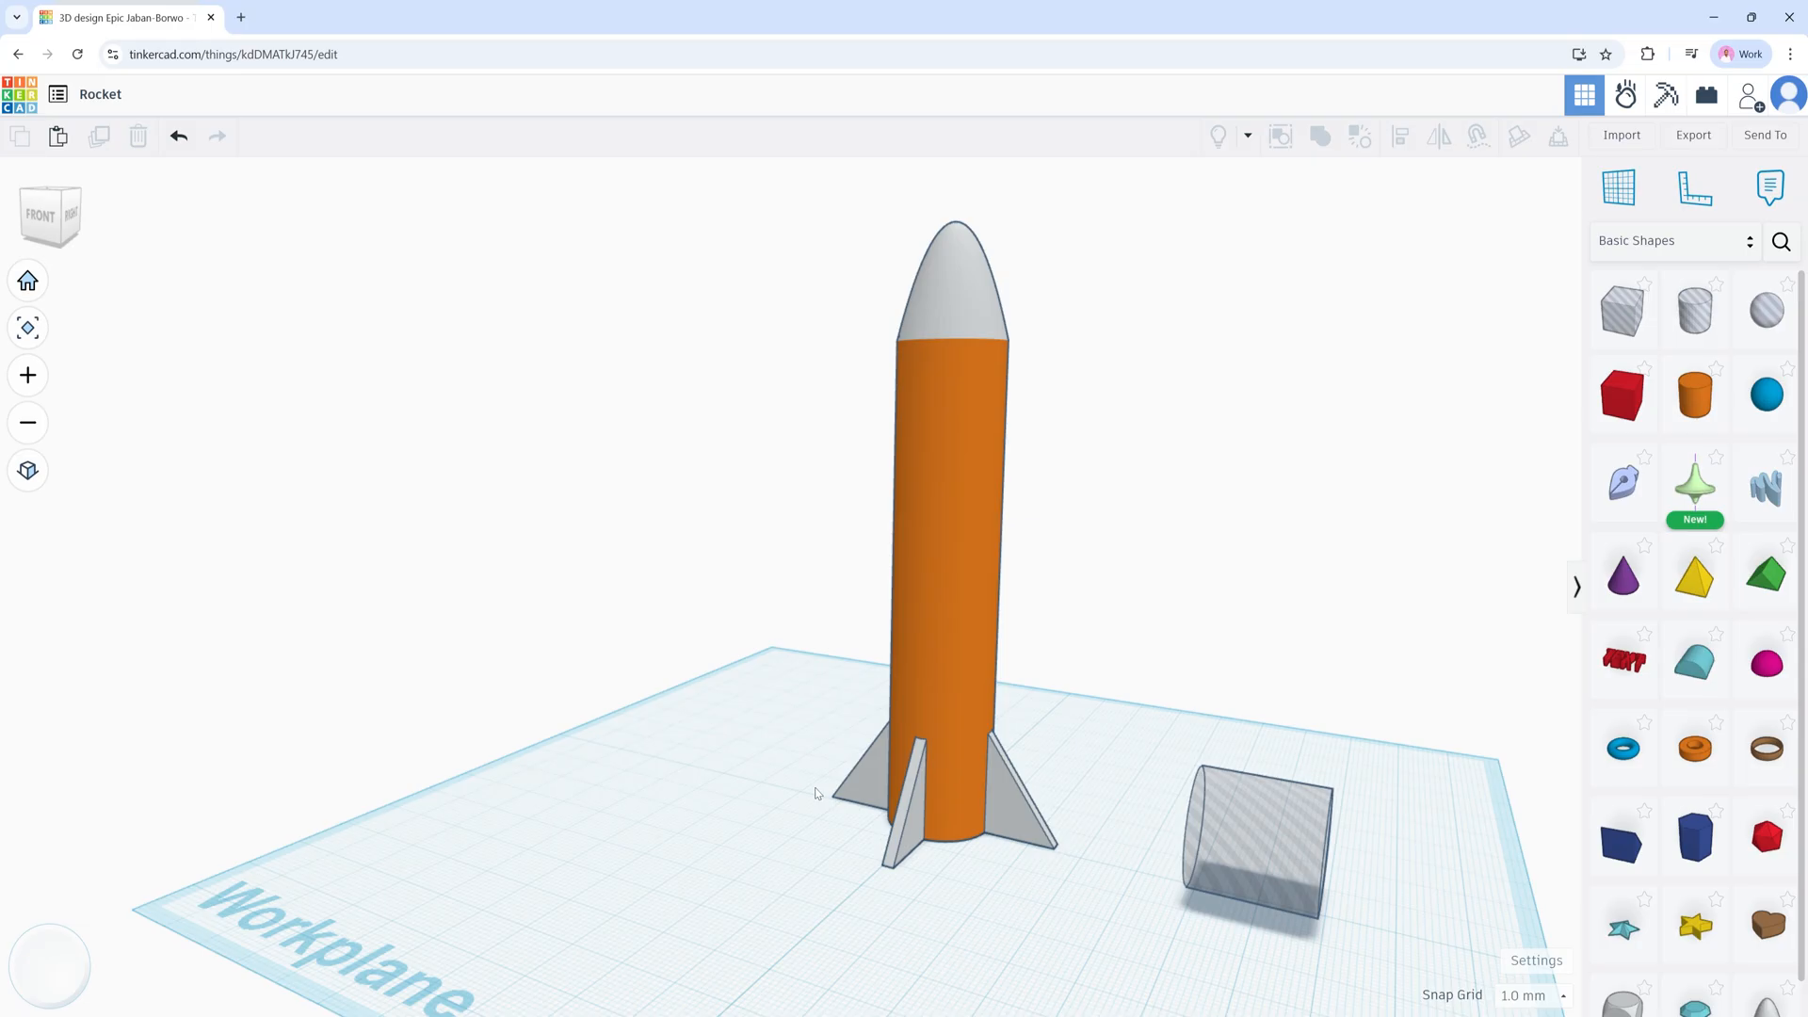
pyautogui.moveTo(831, 702); pyautogui.dragTo(1313, 904)
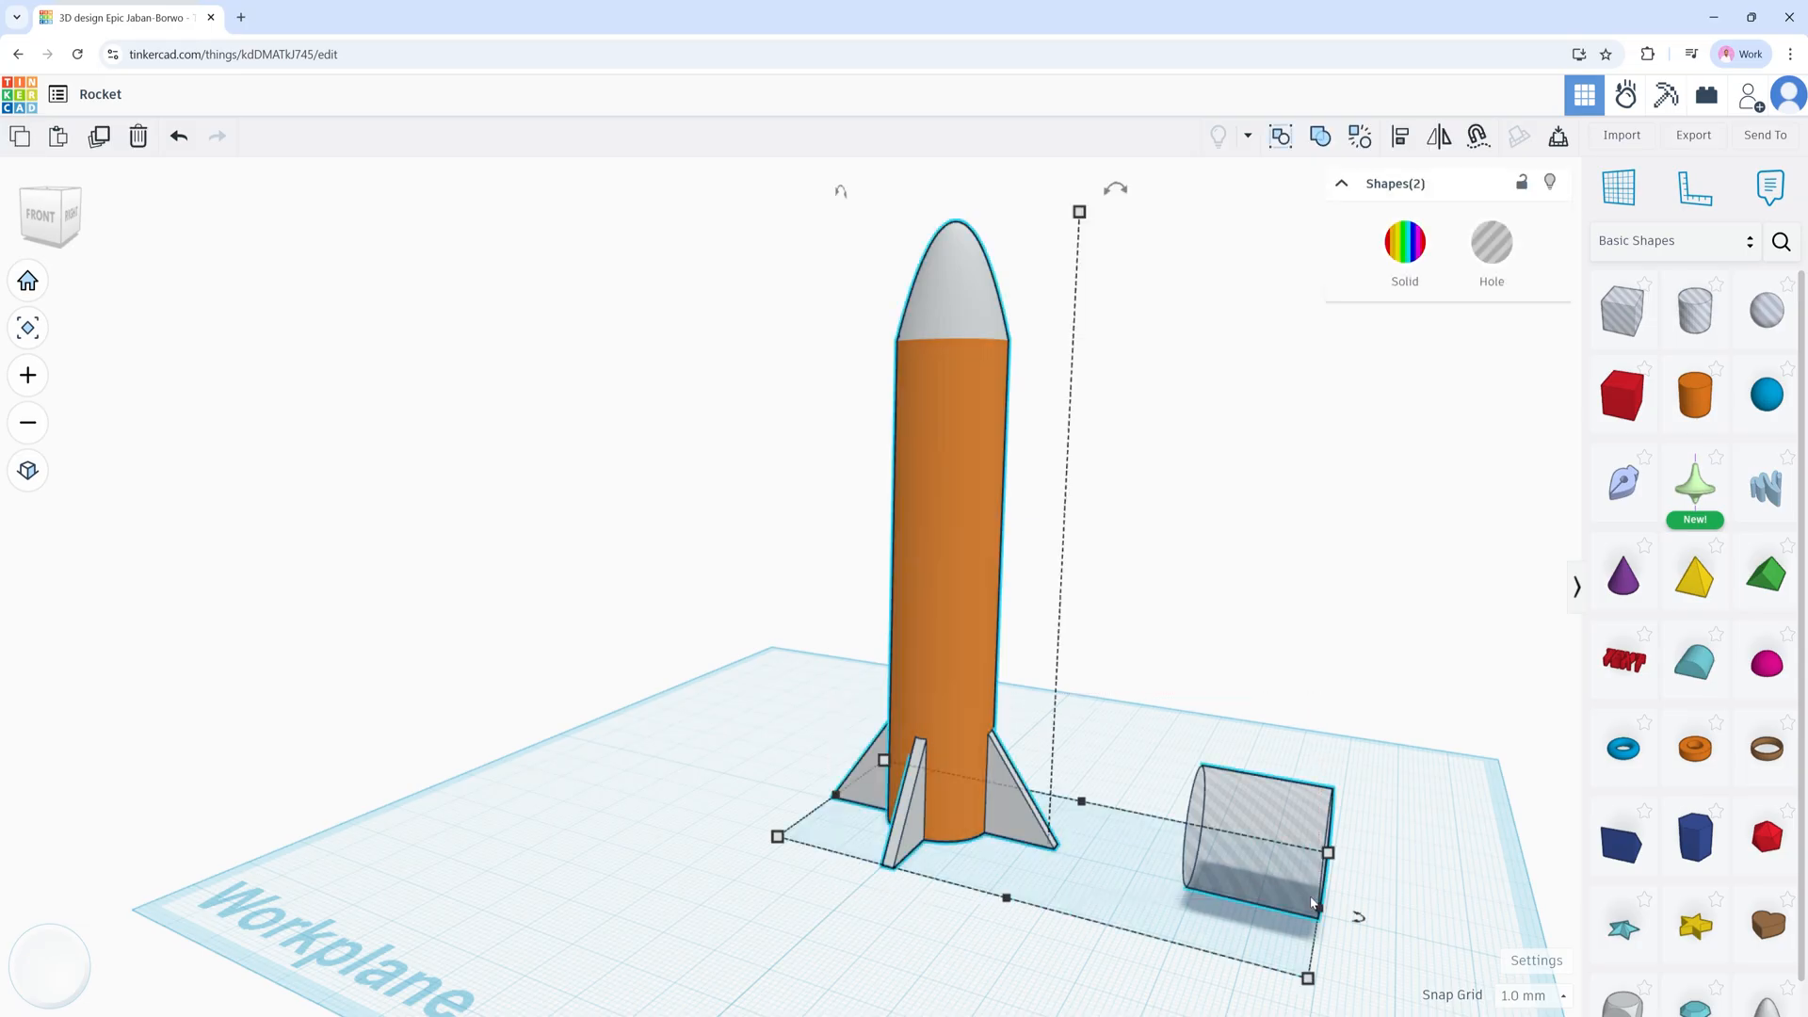
pyautogui.press('l')
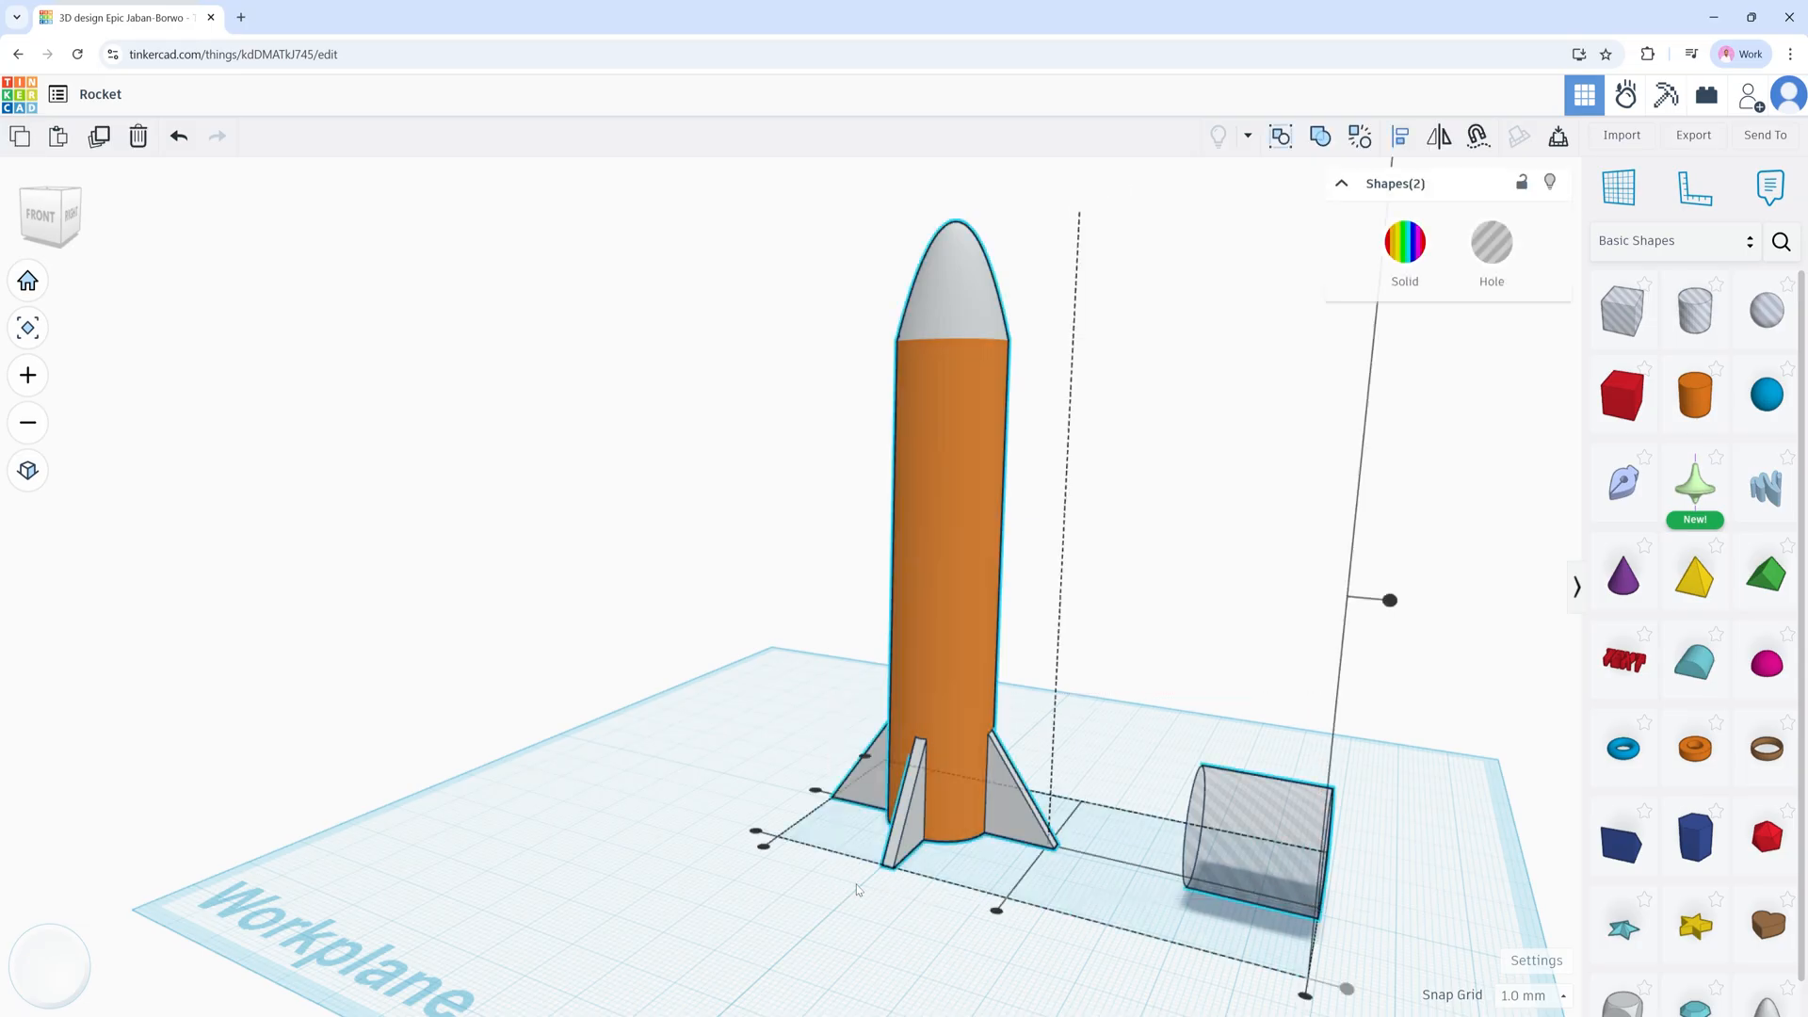
pyautogui.click(816, 794)
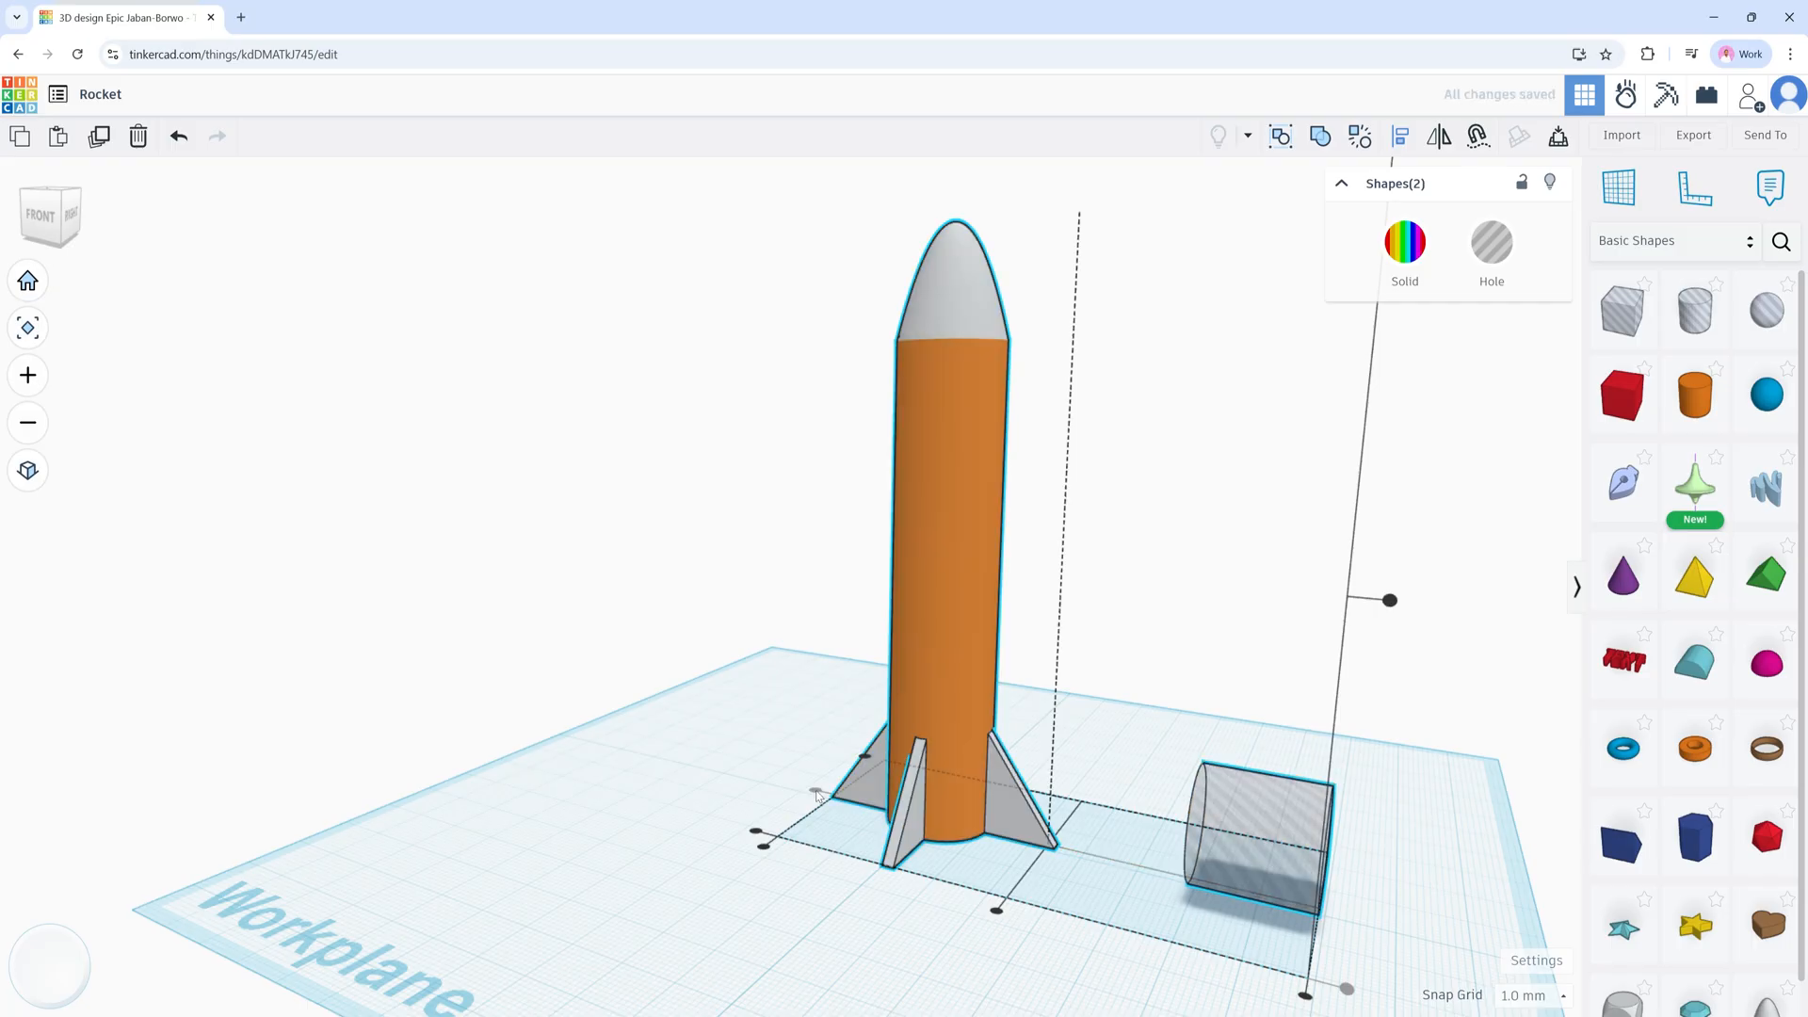
pyautogui.click(1284, 824)
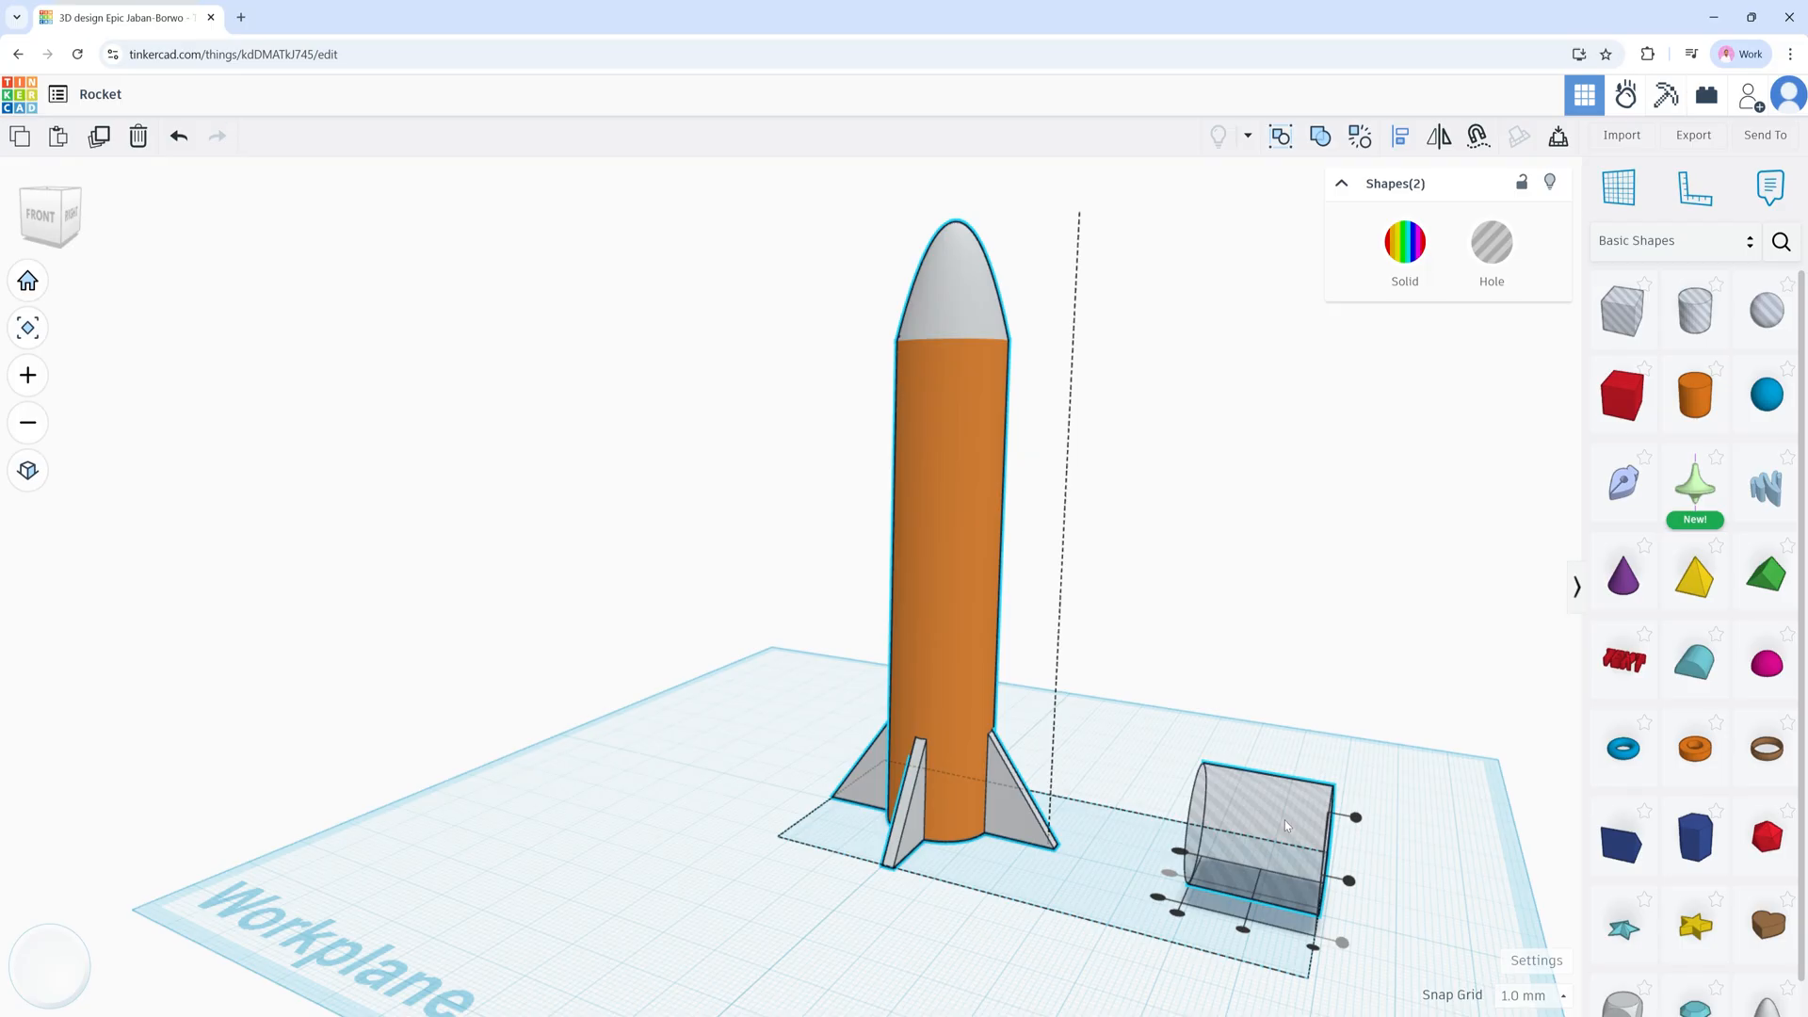
pyautogui.click(1271, 740)
pyautogui.click(1271, 810)
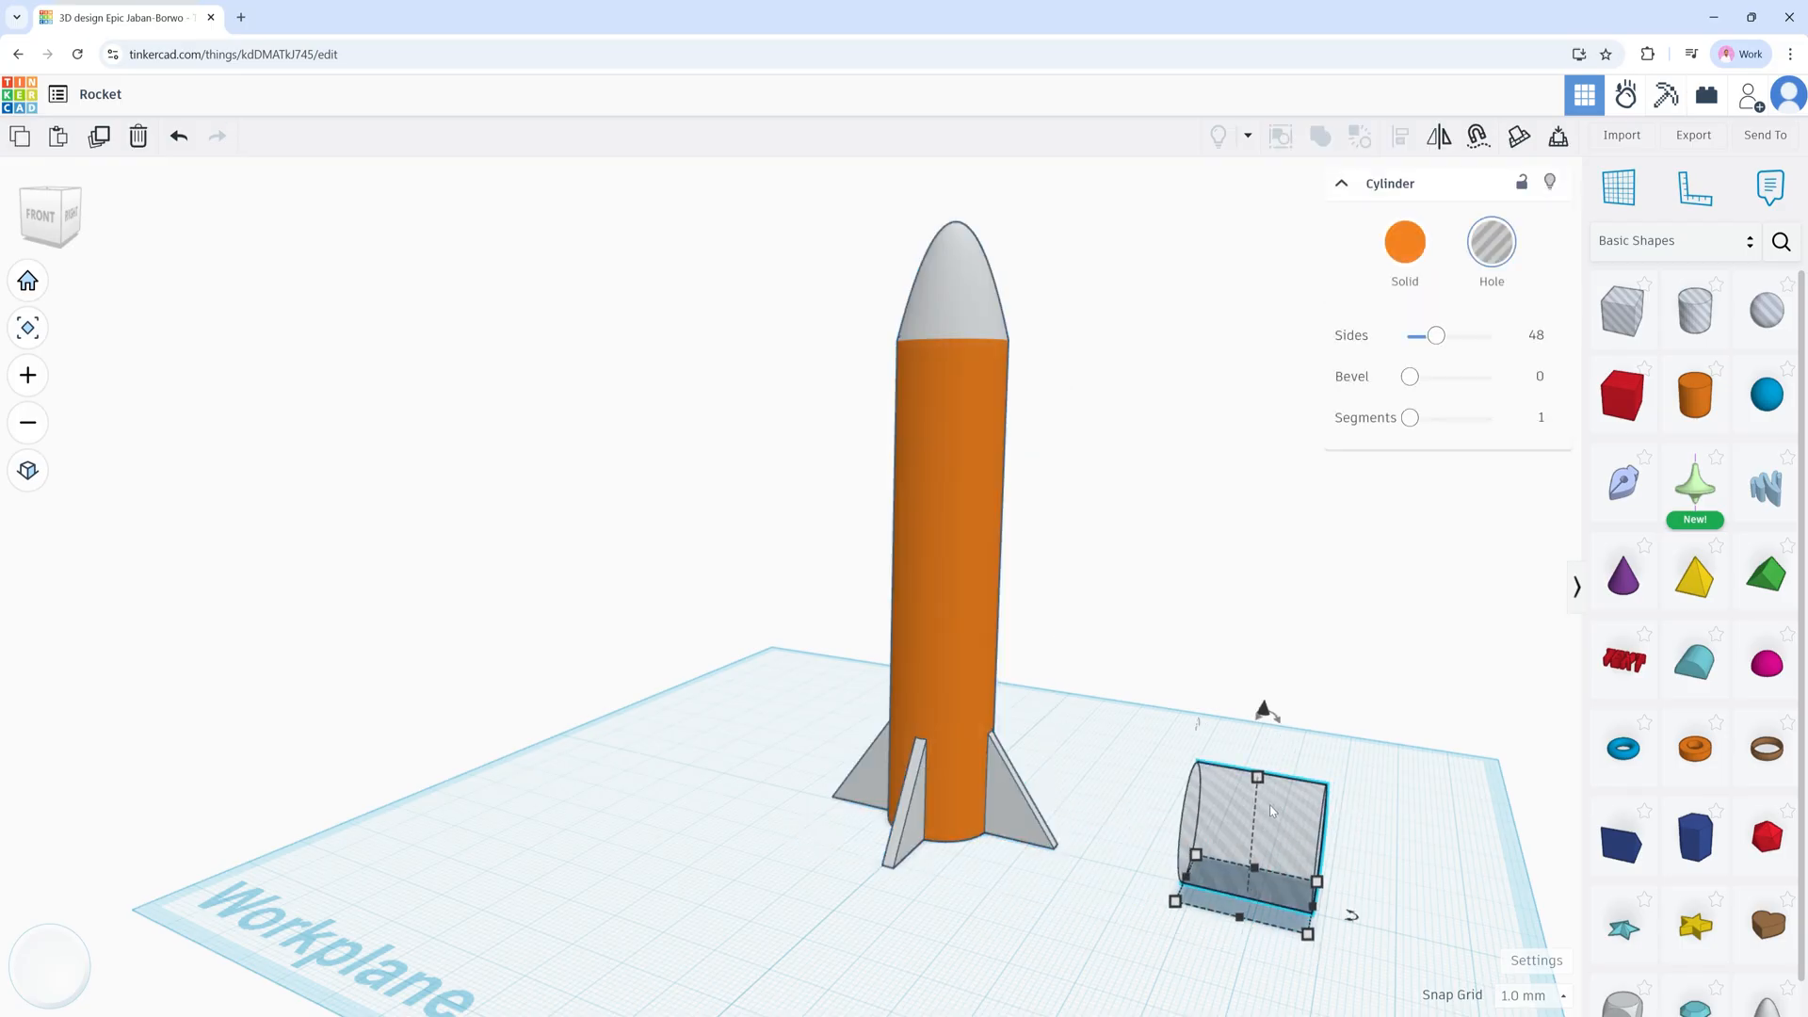
# Step: Nudge the cylinder hole left into the rocket's base
pyautogui.press('Left')
pyautogui.press('Left')
pyautogui.press('Left')
pyautogui.press('Left')
pyautogui.press('Left')
pyautogui.press('Left')
pyautogui.press('Left')
pyautogui.press('Left')
pyautogui.press('Left')
pyautogui.press('Left')
pyautogui.press('Left')
pyautogui.press('Left')
pyautogui.press('Left')
pyautogui.press('Left')
pyautogui.press('Left')
pyautogui.press('Left')
pyautogui.press('Left')
pyautogui.press('Left')
pyautogui.press('Left')
pyautogui.press('Left')
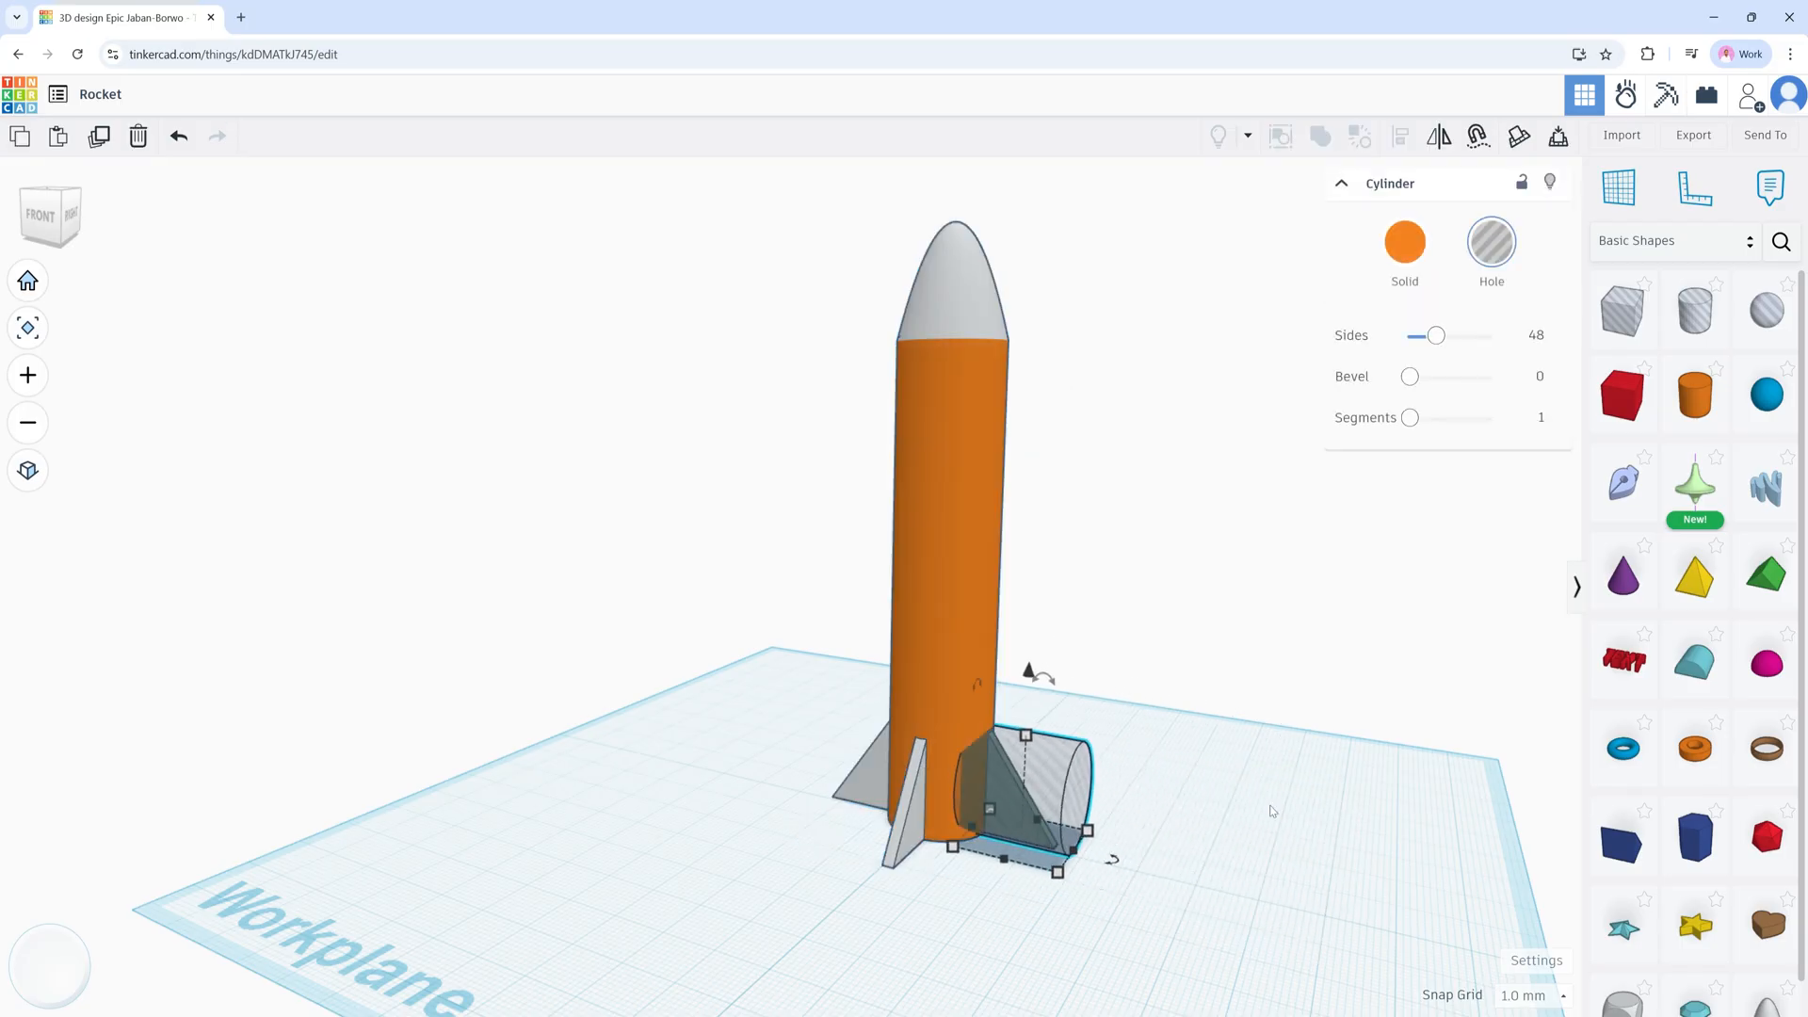
pyautogui.press('Left')
pyautogui.press('Left')
pyautogui.press('Left')
pyautogui.press('Left')
pyautogui.press('Left')
pyautogui.press('Left')
pyautogui.press('Left')
pyautogui.press('Left')
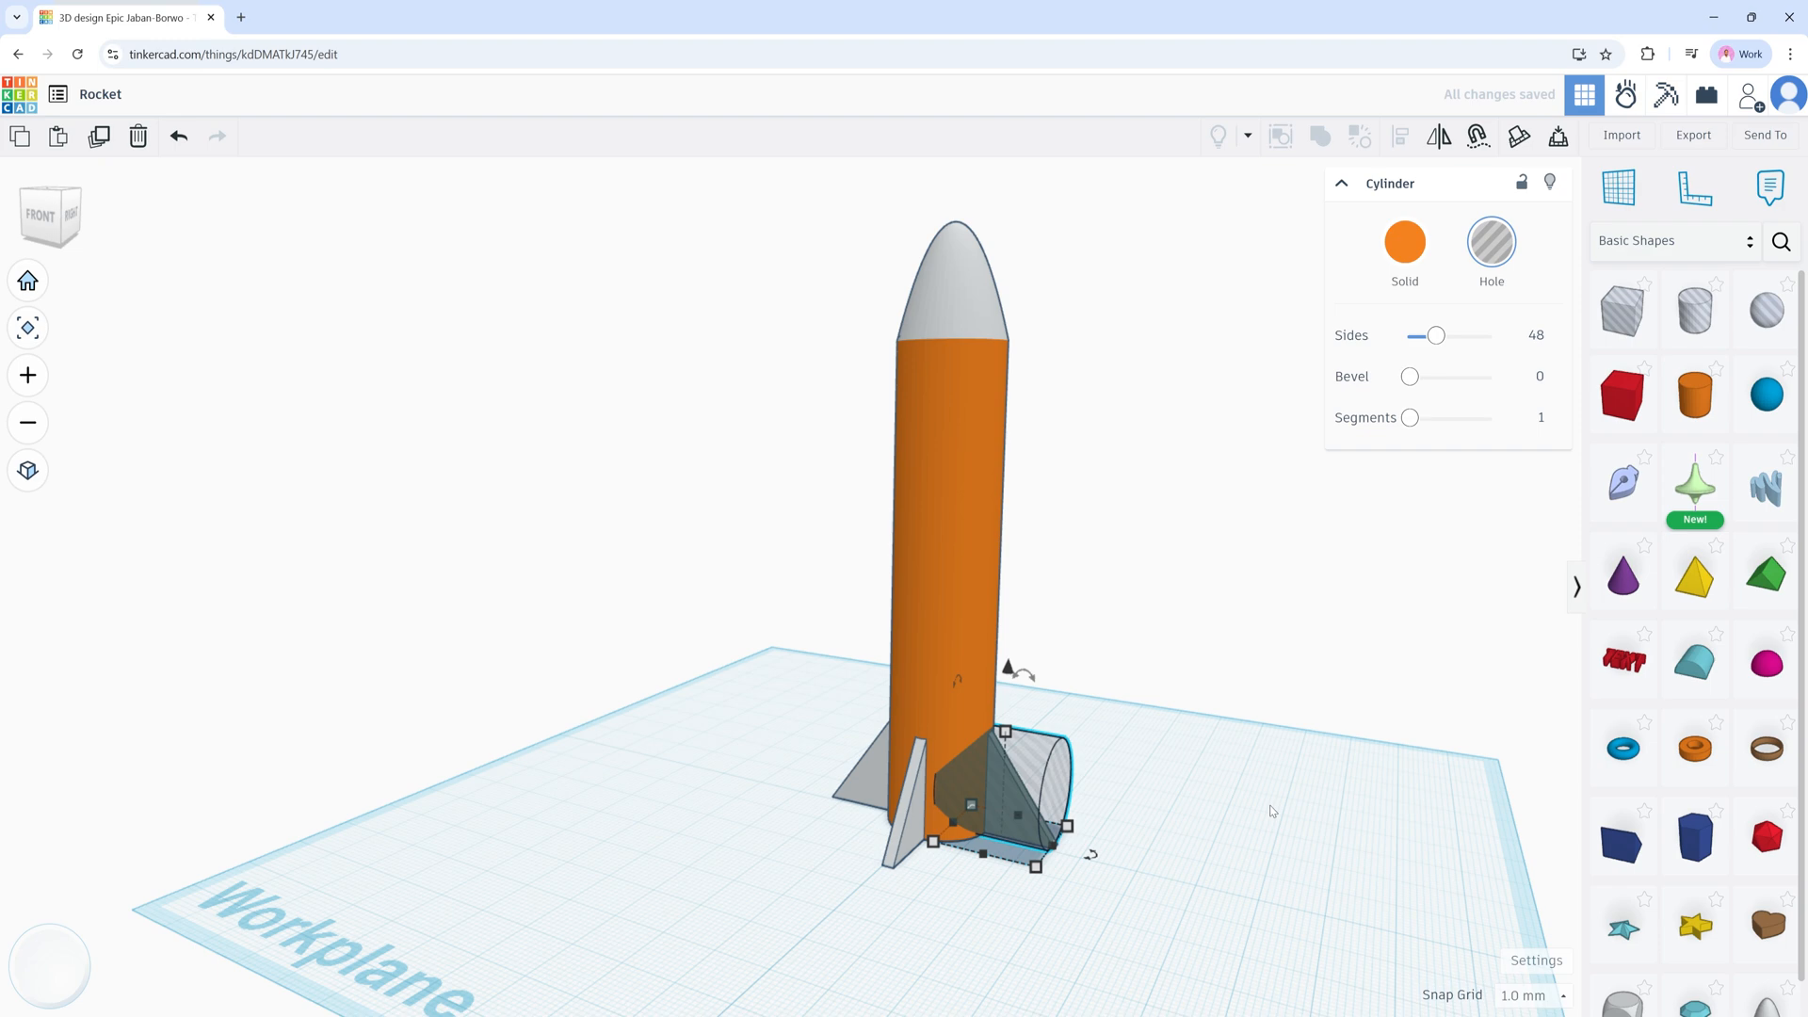
pyautogui.moveTo(1215, 813); pyautogui.dragTo(965, 783, button='right')
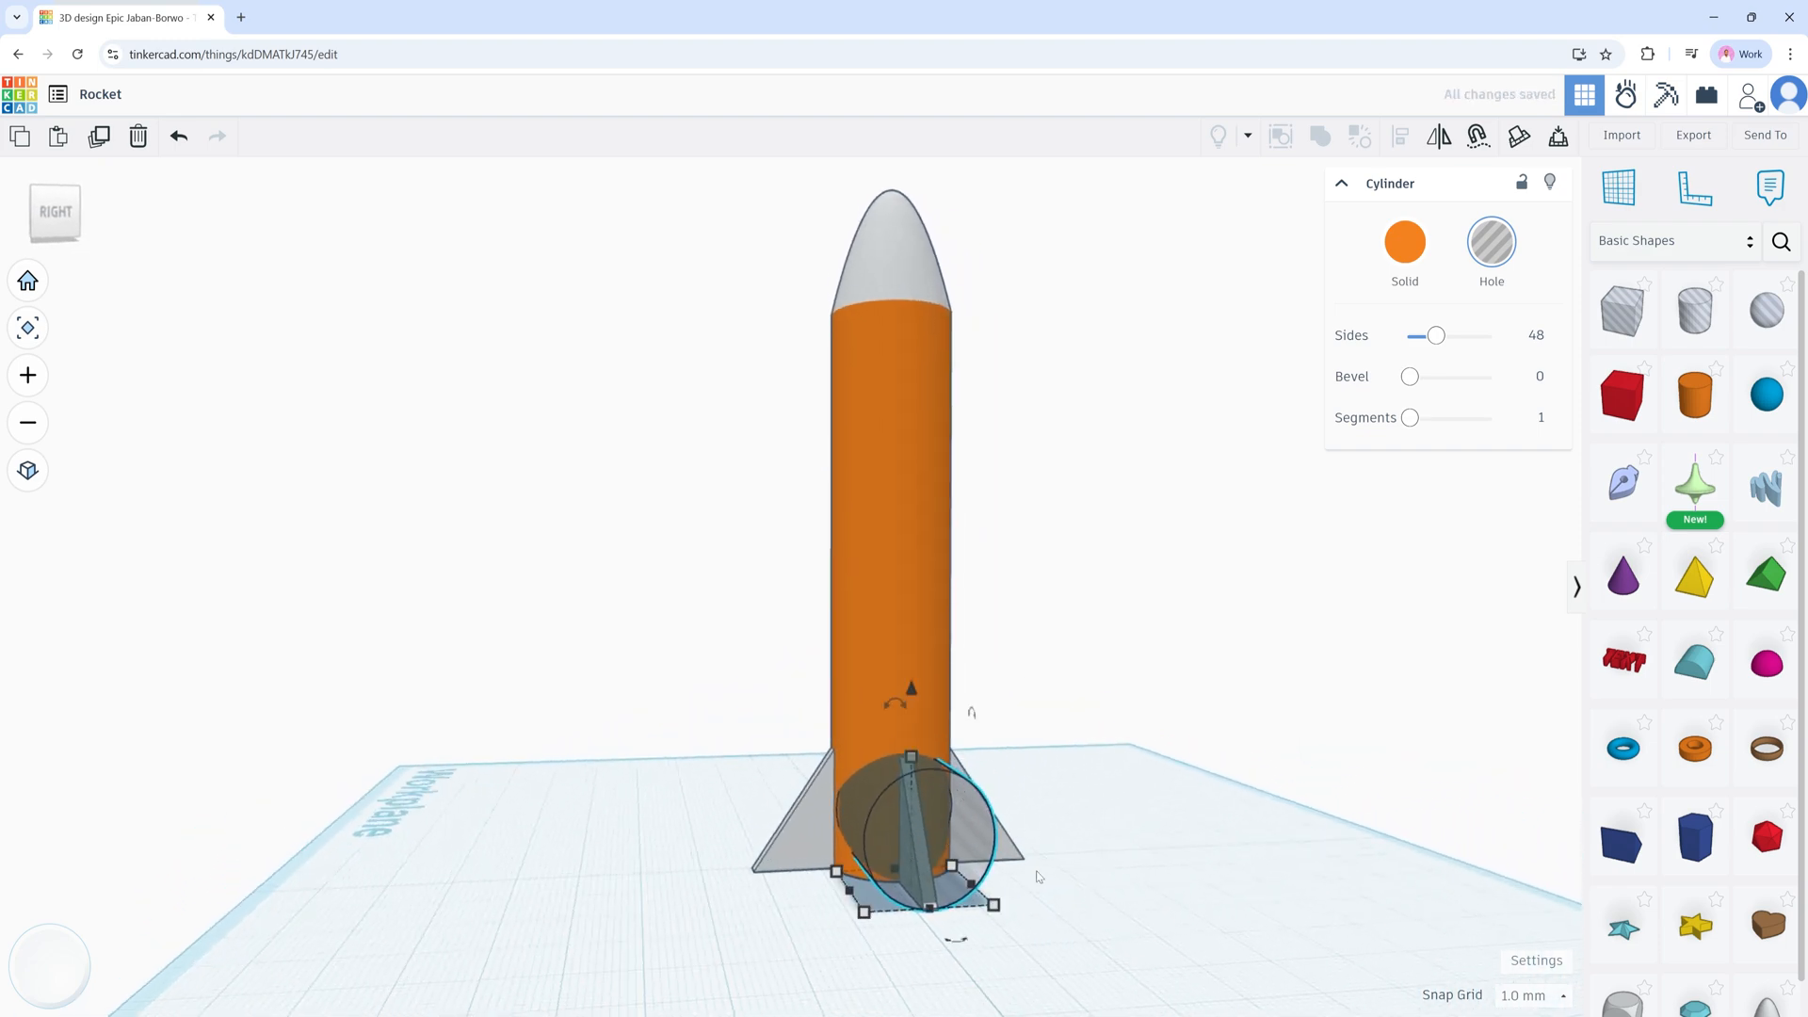
pyautogui.moveTo(1028, 887); pyautogui.dragTo(1082, 874, button='right')
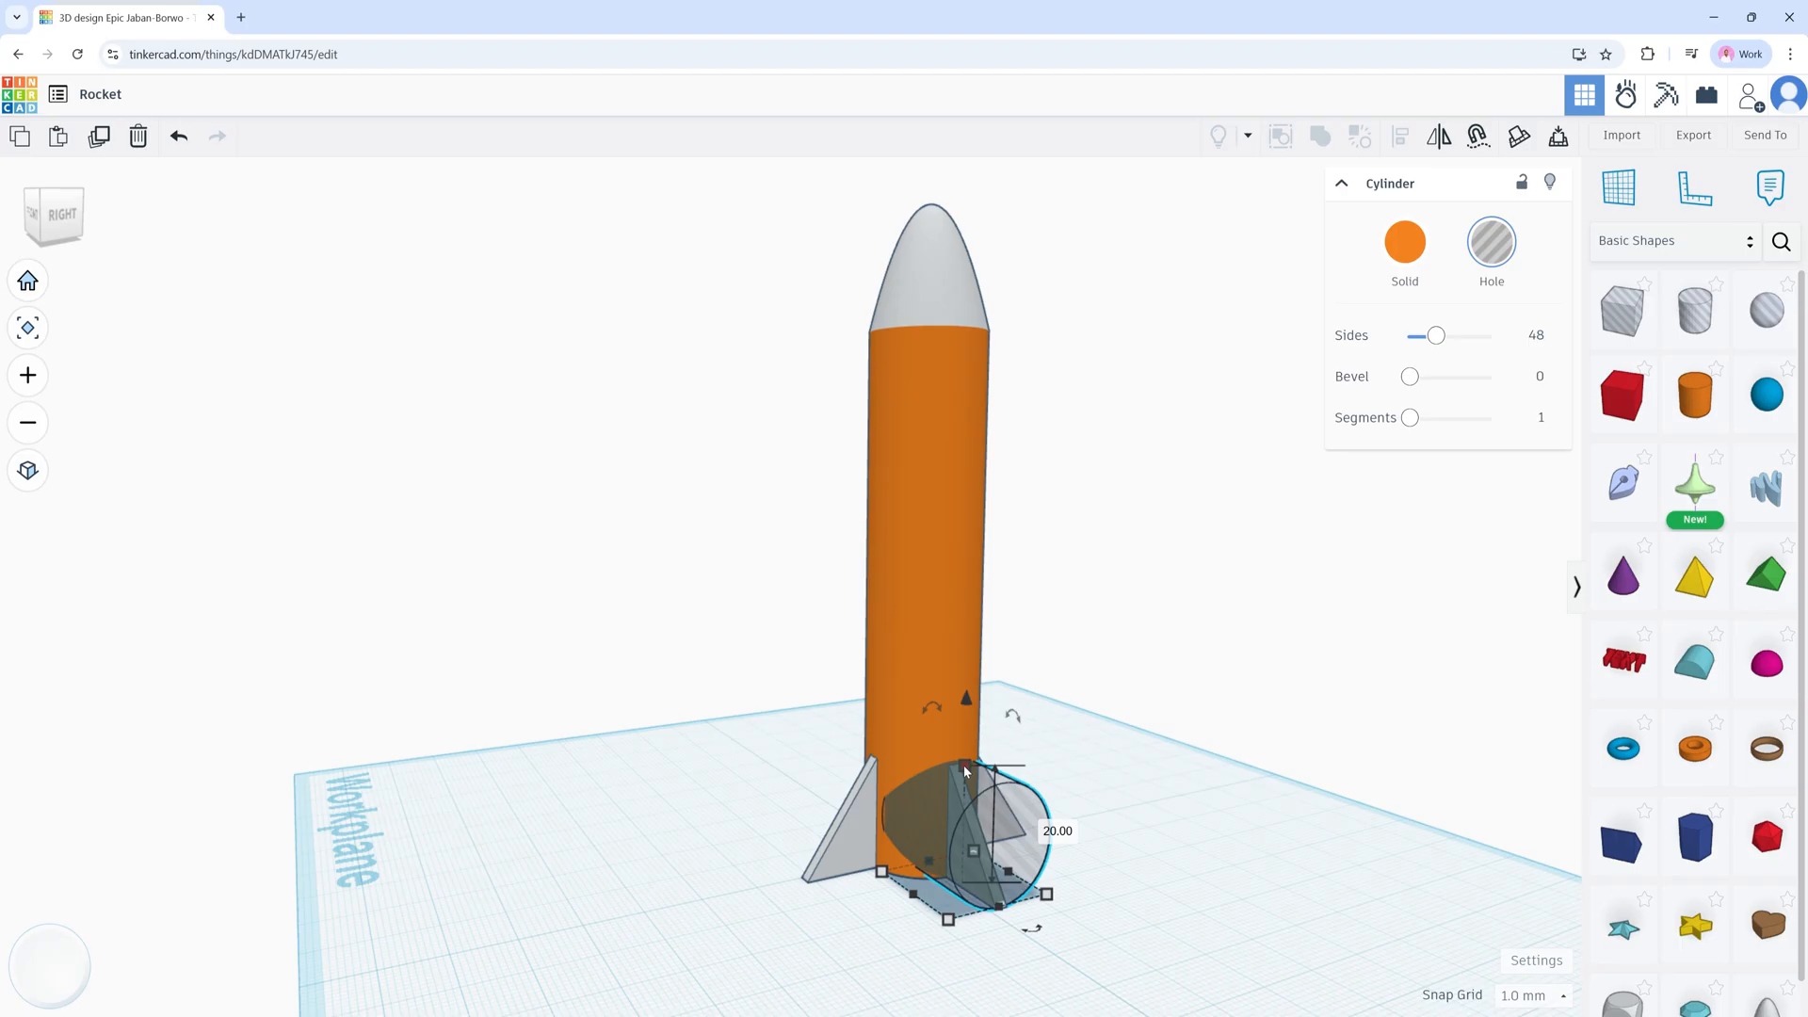
# Step: Shrink the hole to 10 mm, position it beside a fin, and add the rocket body to the selection
pyautogui.moveTo(963, 765); pyautogui.dragTo(993, 828)
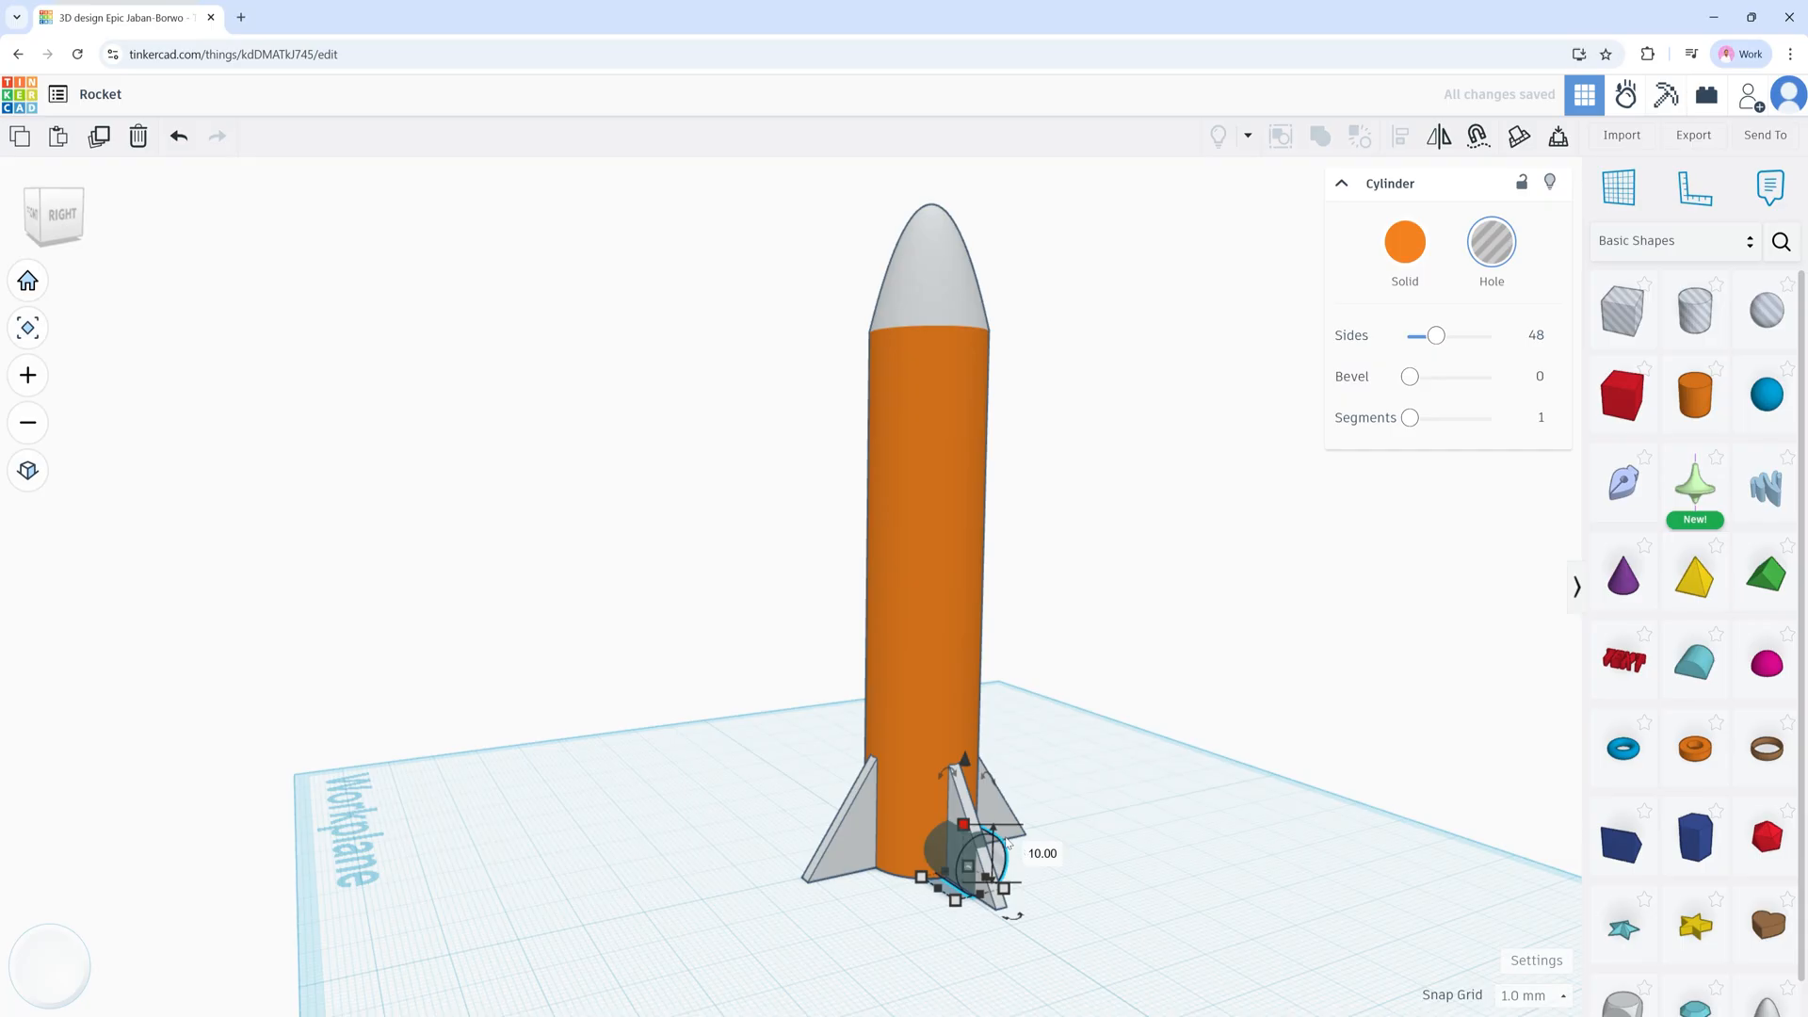
pyautogui.press('Left')
pyautogui.press('Left')
pyautogui.press('Left')
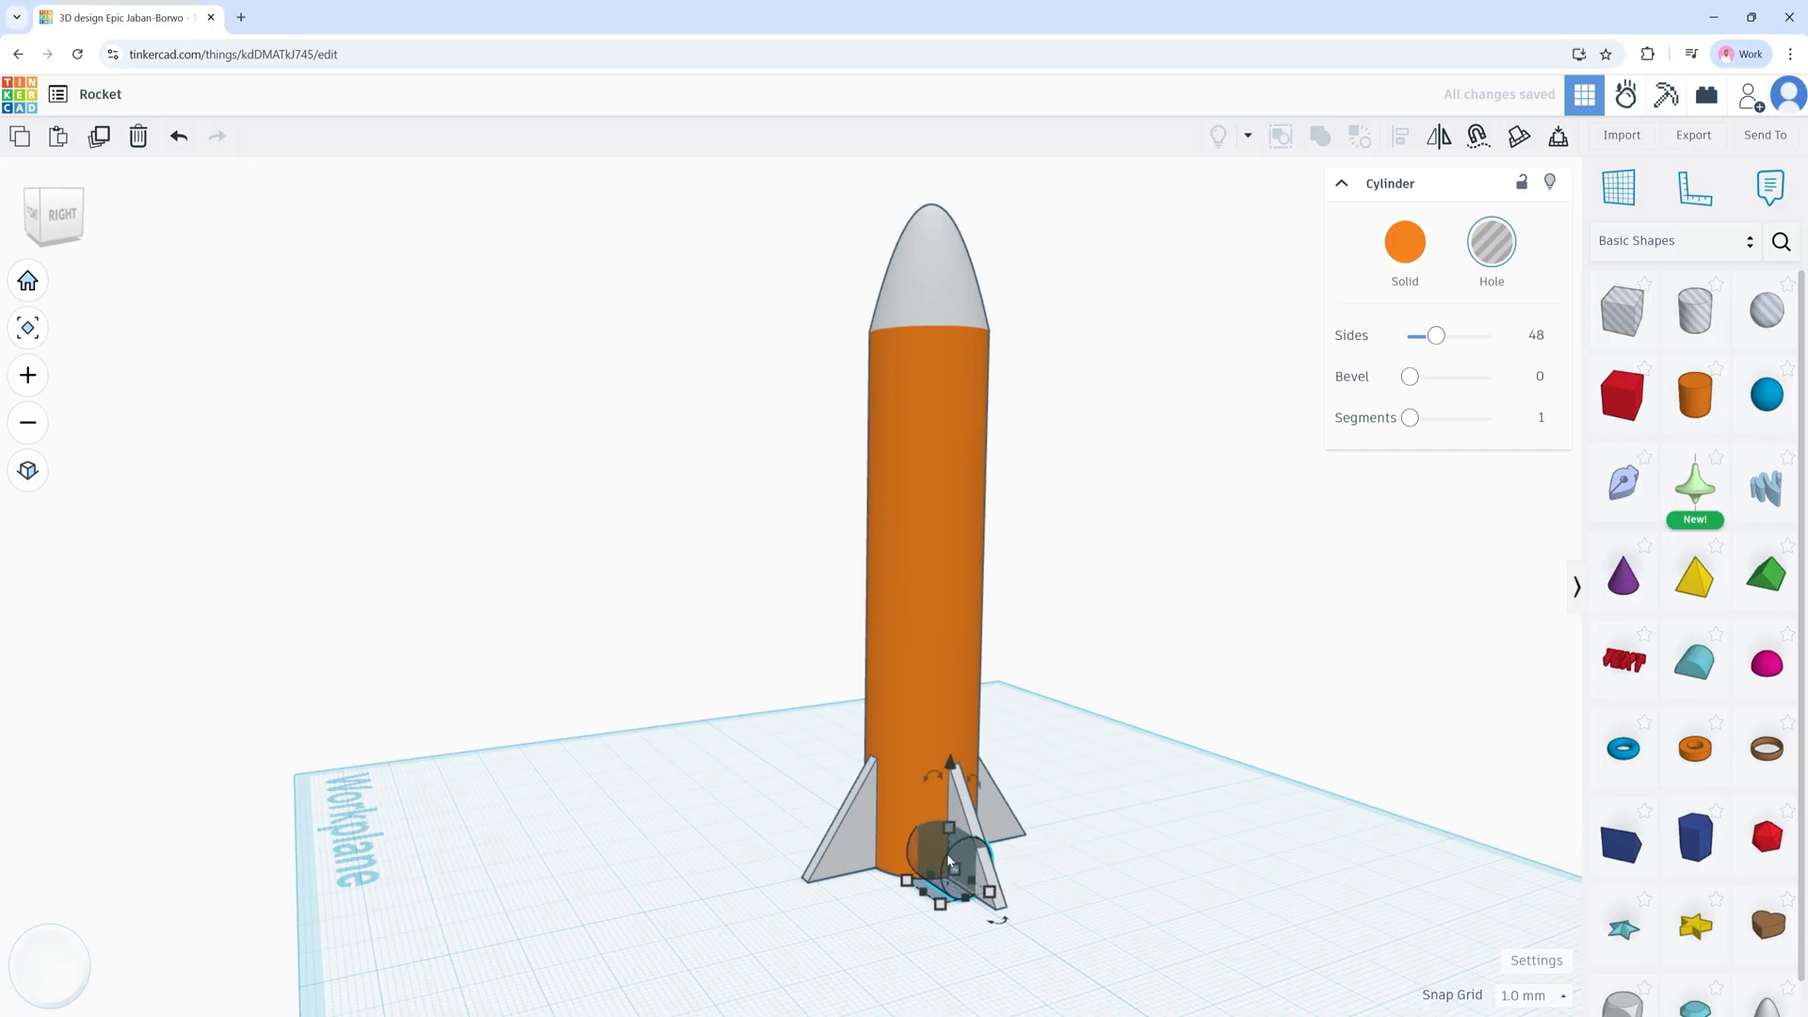
pyautogui.press('Right')
pyautogui.press('Right')
pyautogui.press('Right')
pyautogui.press('Right')
pyautogui.press('Right')
pyautogui.press('Right')
pyautogui.press('Right')
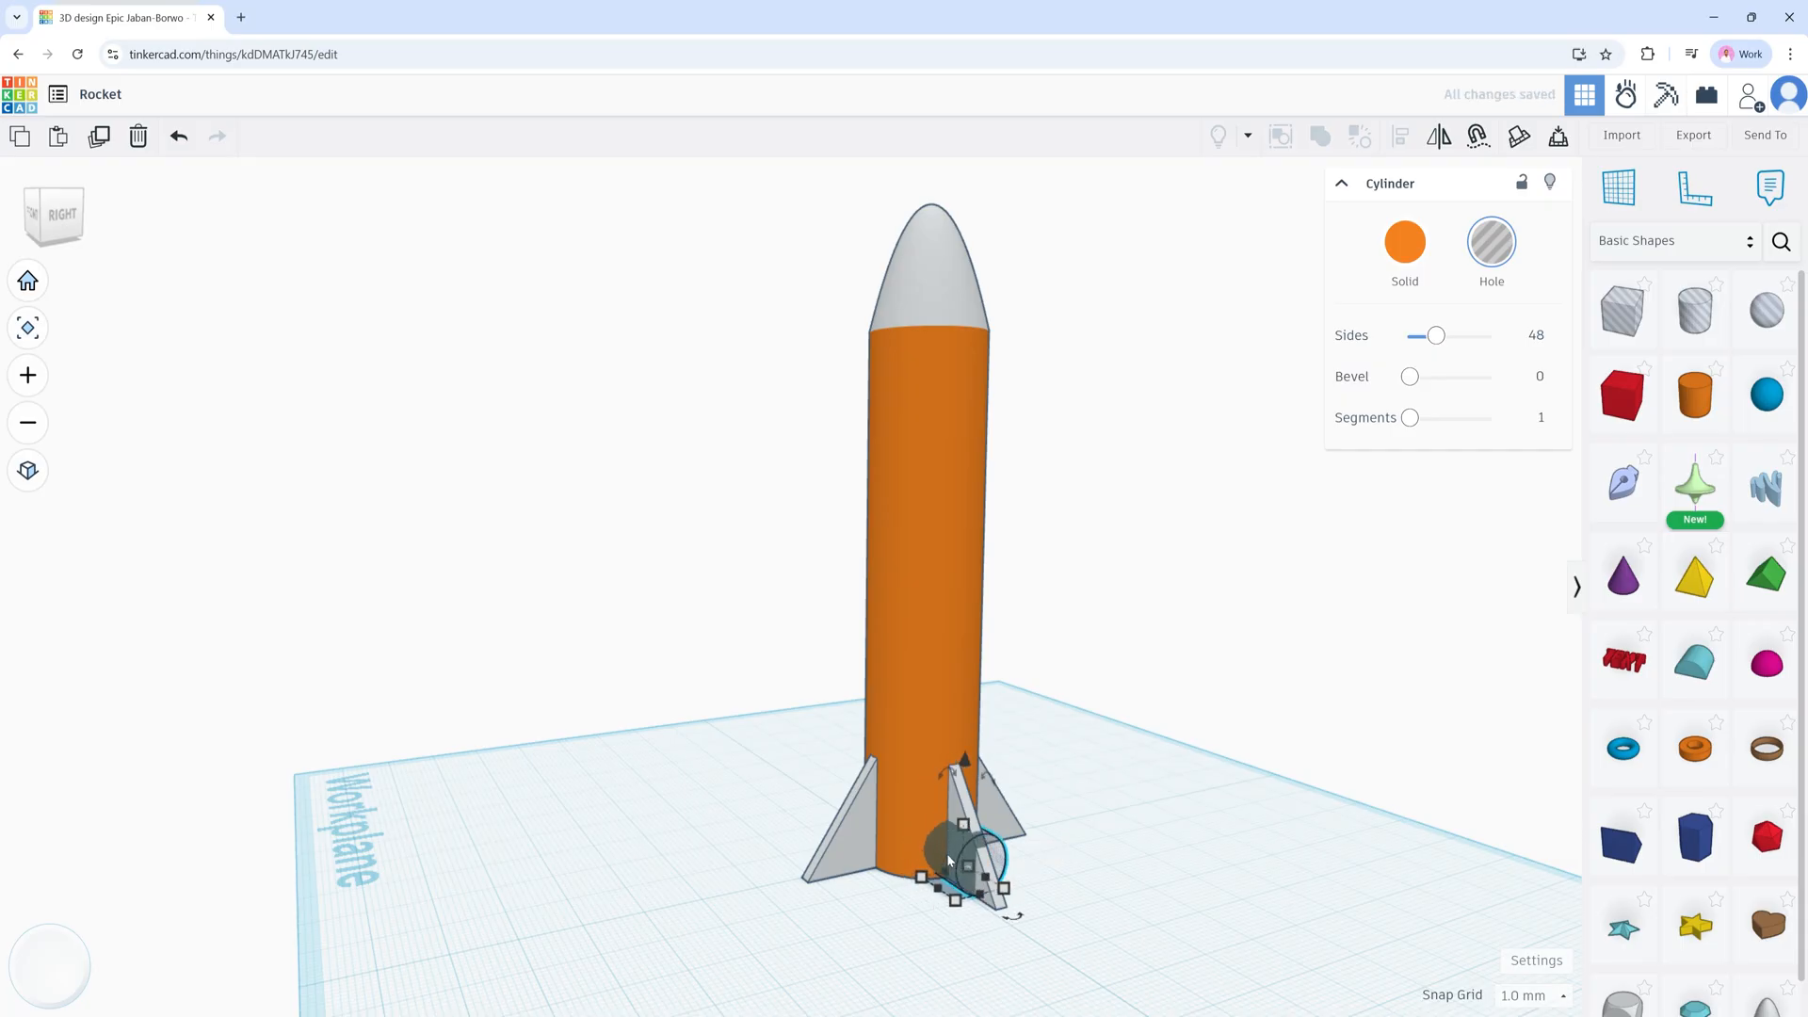
pyautogui.press('Right')
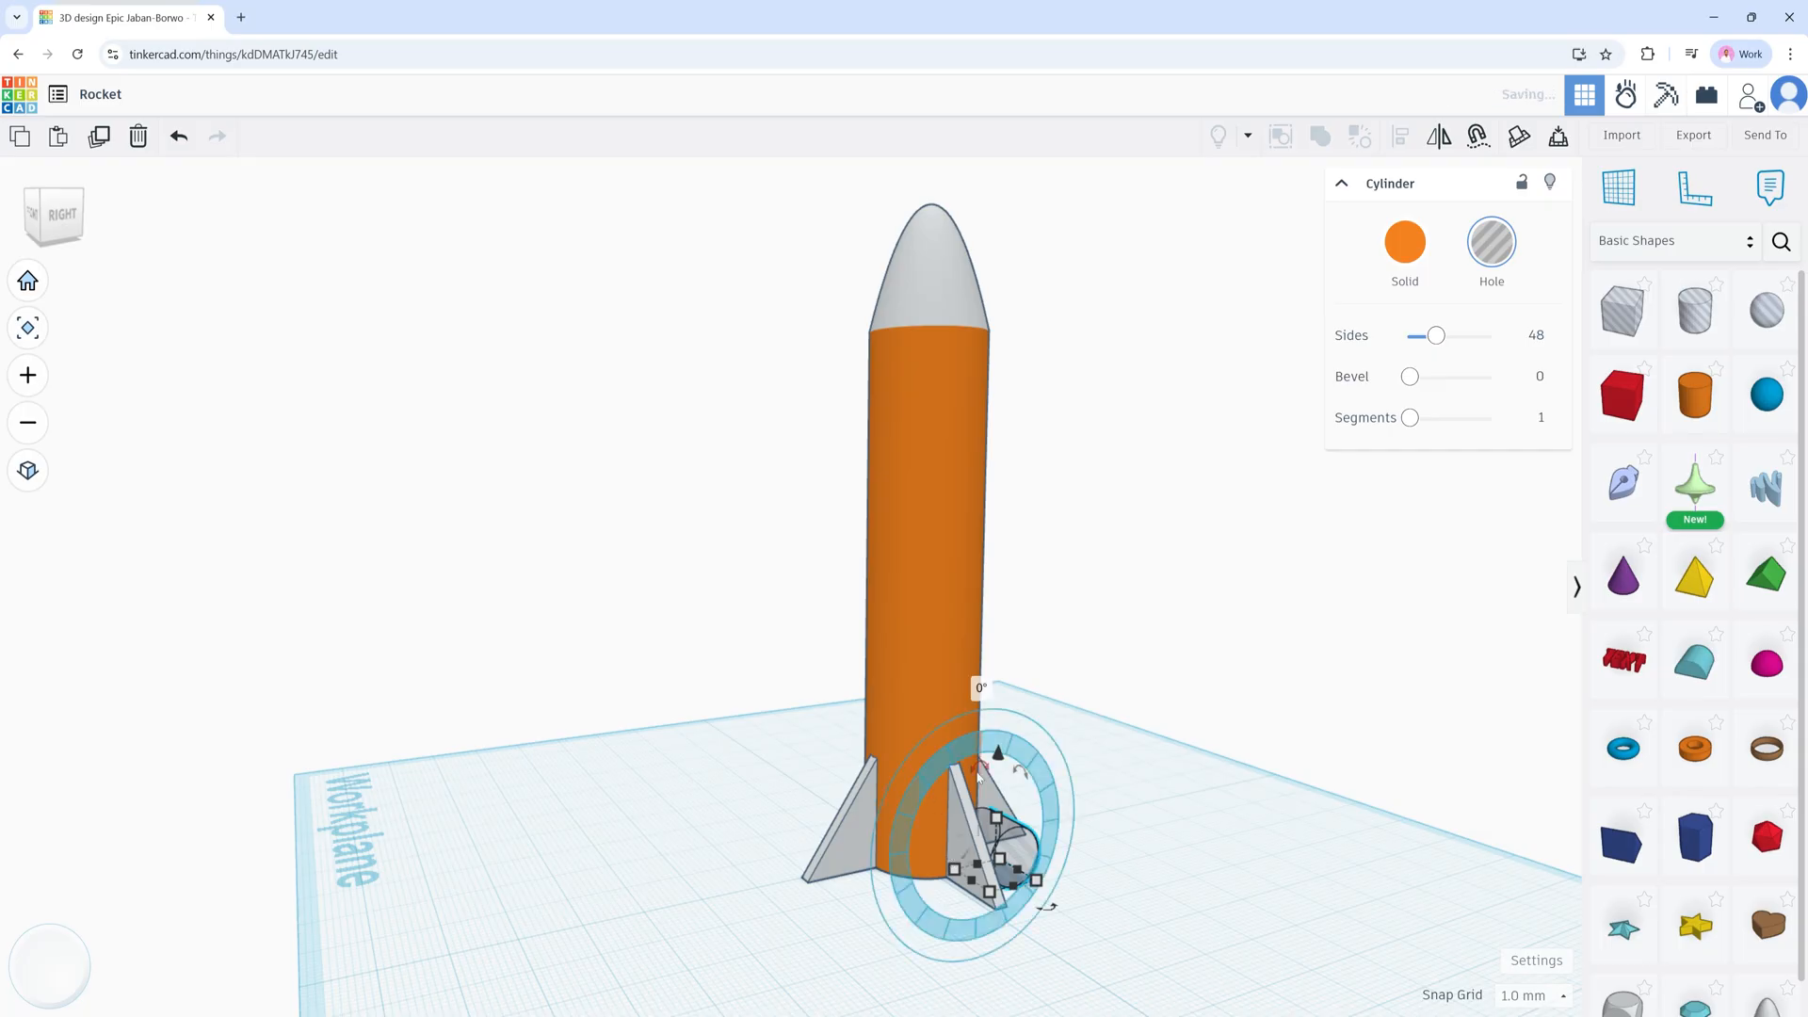
pyautogui.keyDown('shift'); pyautogui.click(912, 694); pyautogui.keyUp('shift')
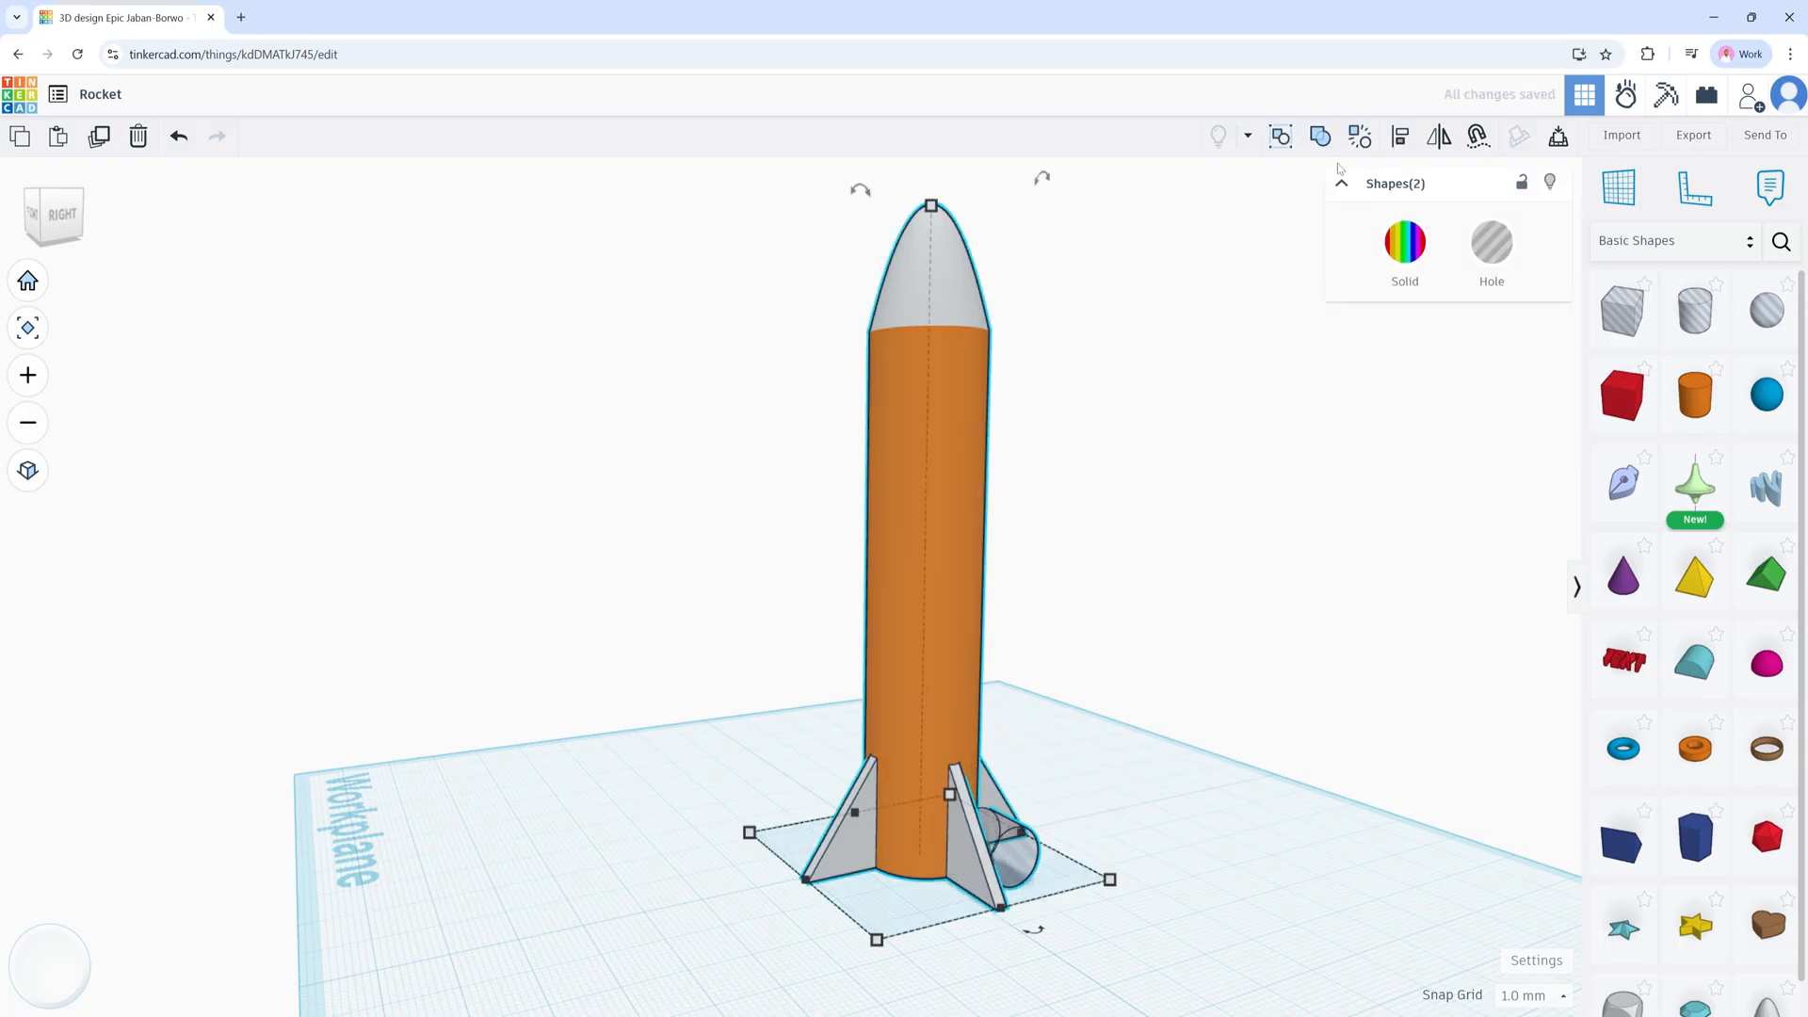
# Step: Align the hole to the middle of the rocket body, then select the hole alone
pyautogui.click(1401, 138)
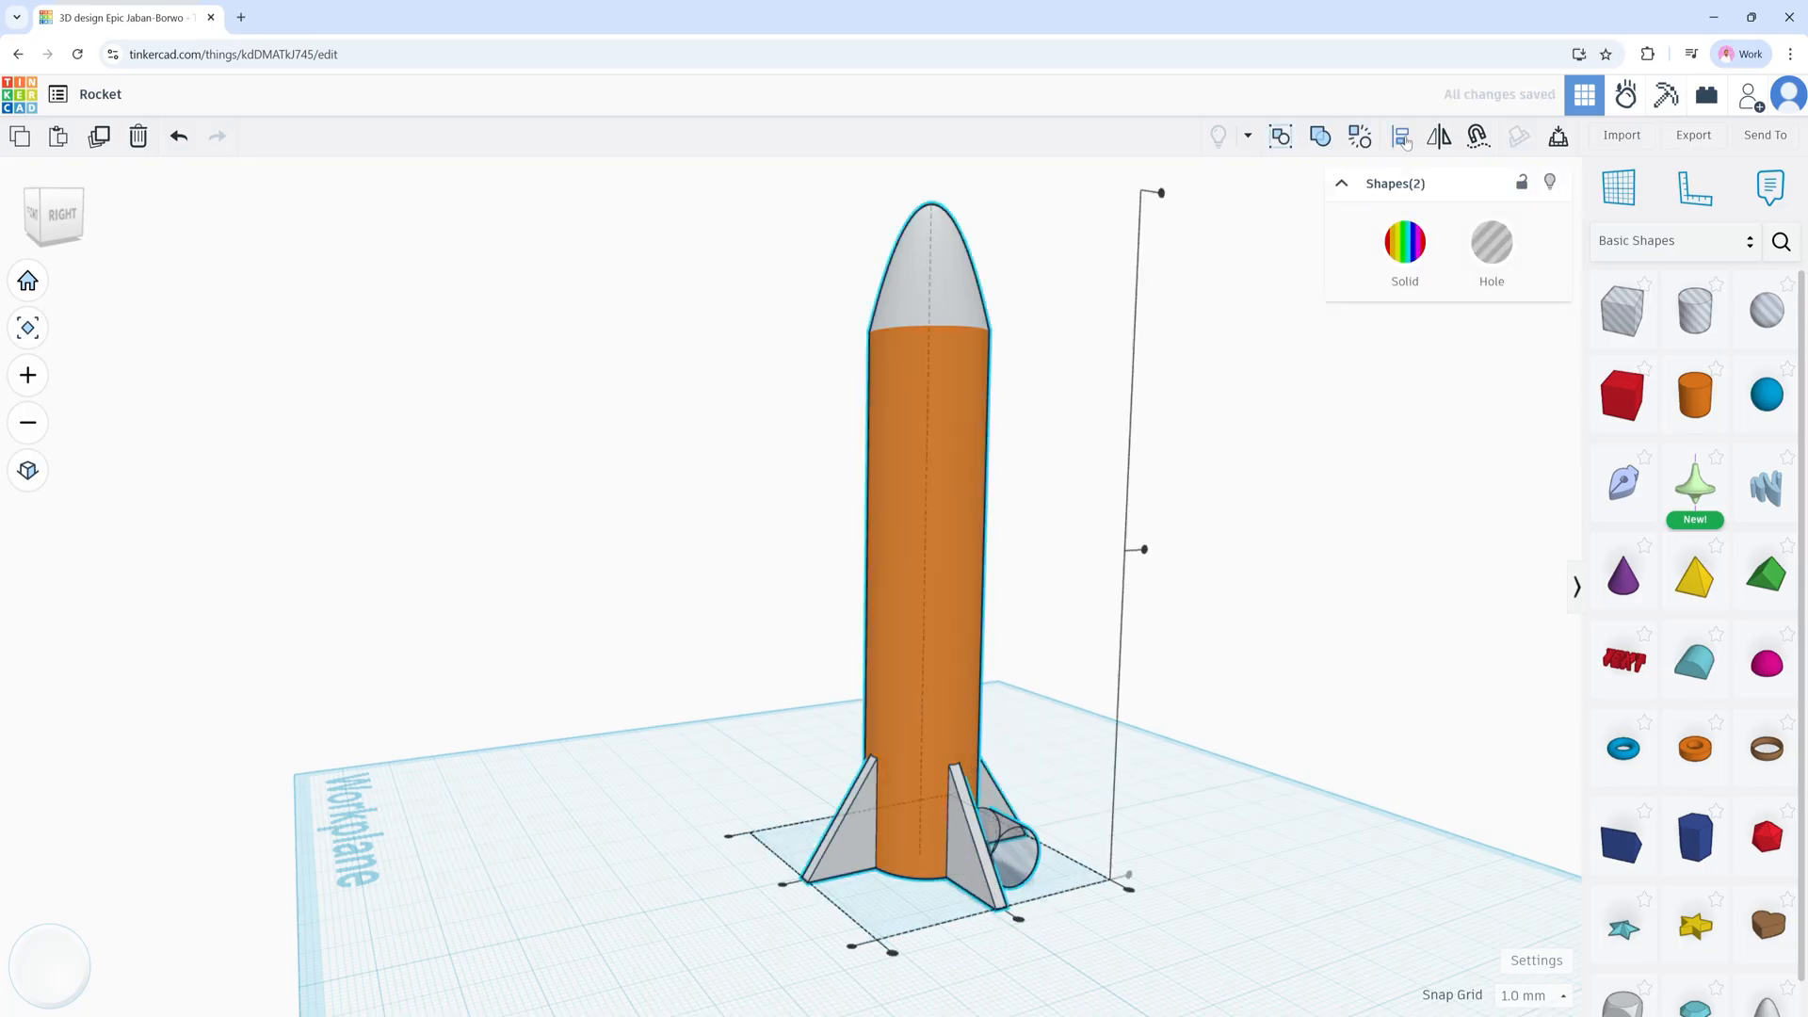
pyautogui.click(1020, 923)
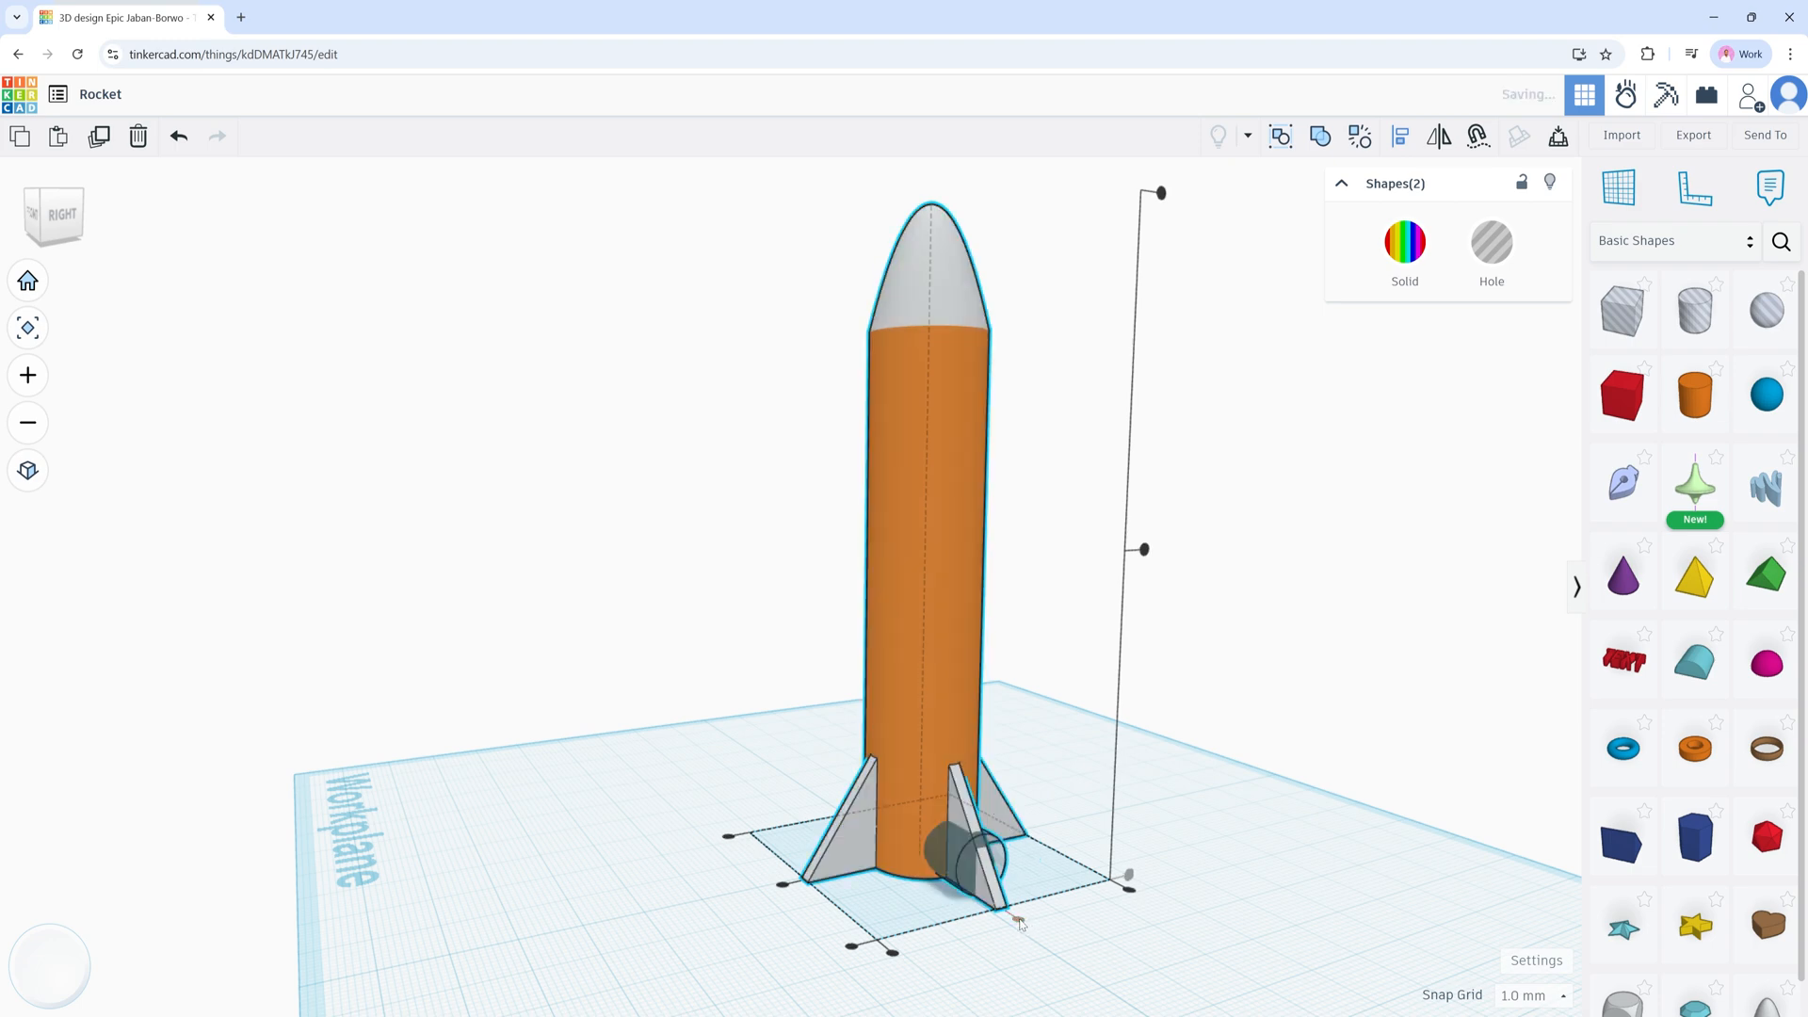
pyautogui.click(953, 847)
pyautogui.click(1144, 852)
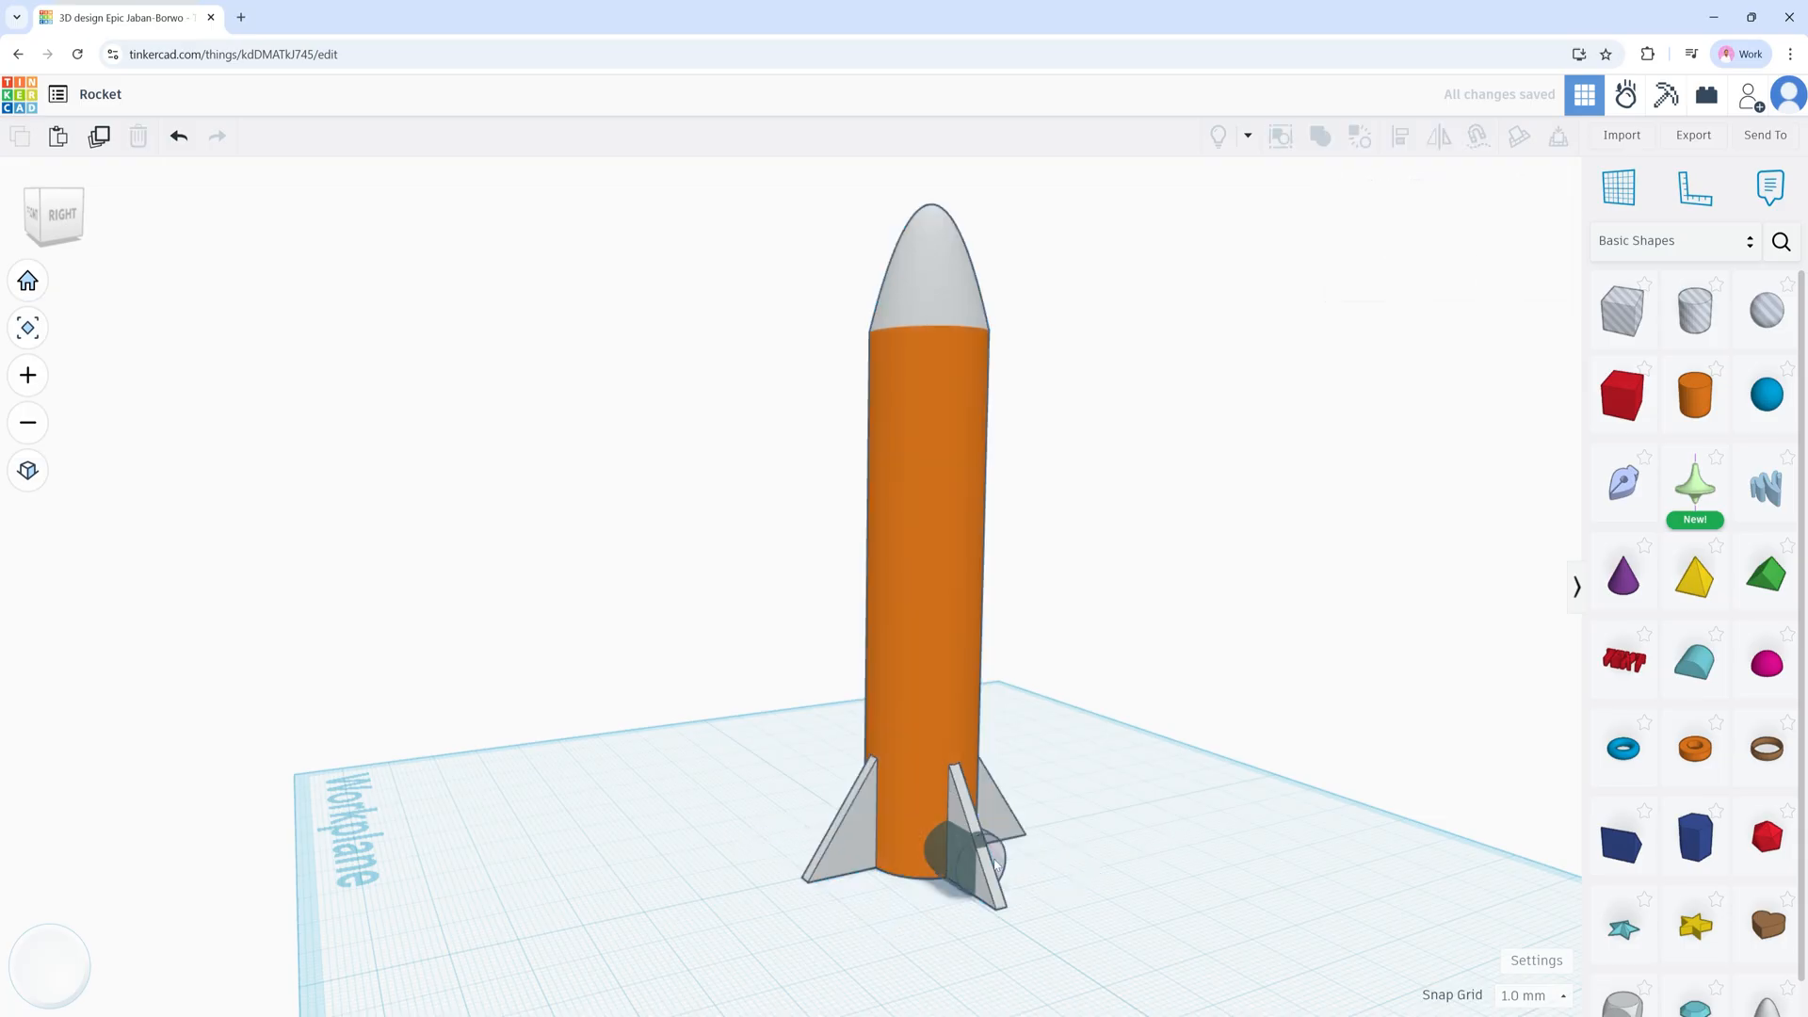
pyautogui.click(956, 861)
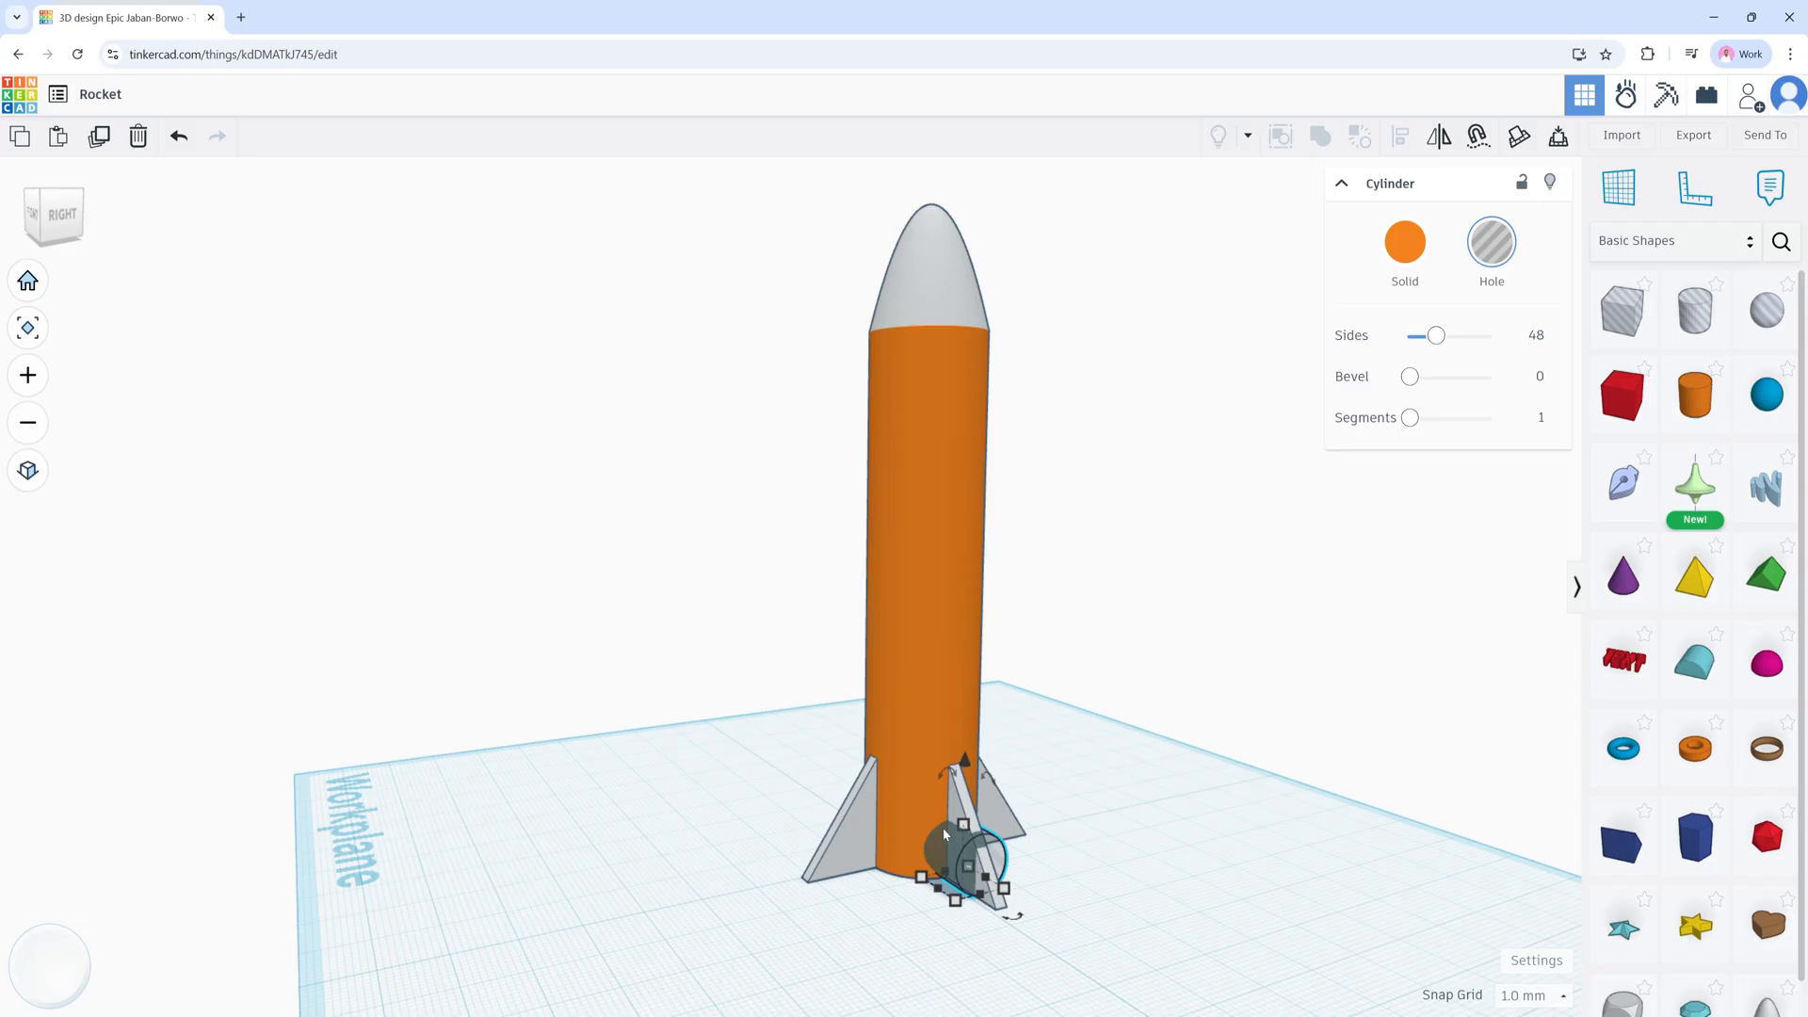
# Step: Raise the hole up the body just below the nose cone, then select it together with the rocket
pyautogui.hotkey('ctrl', 'Up')
pyautogui.hotkey('ctrl', 'Up')
pyautogui.hotkey('ctrl', 'Up')
pyautogui.hotkey('ctrl', 'Up')
pyautogui.hotkey('ctrl', 'Up')
pyautogui.hotkey('ctrl', 'Up')
pyautogui.hotkey('ctrl', 'Up')
pyautogui.hotkey('ctrl', 'Up')
pyautogui.hotkey('ctrl', 'Up')
pyautogui.hotkey('ctrl', 'Up')
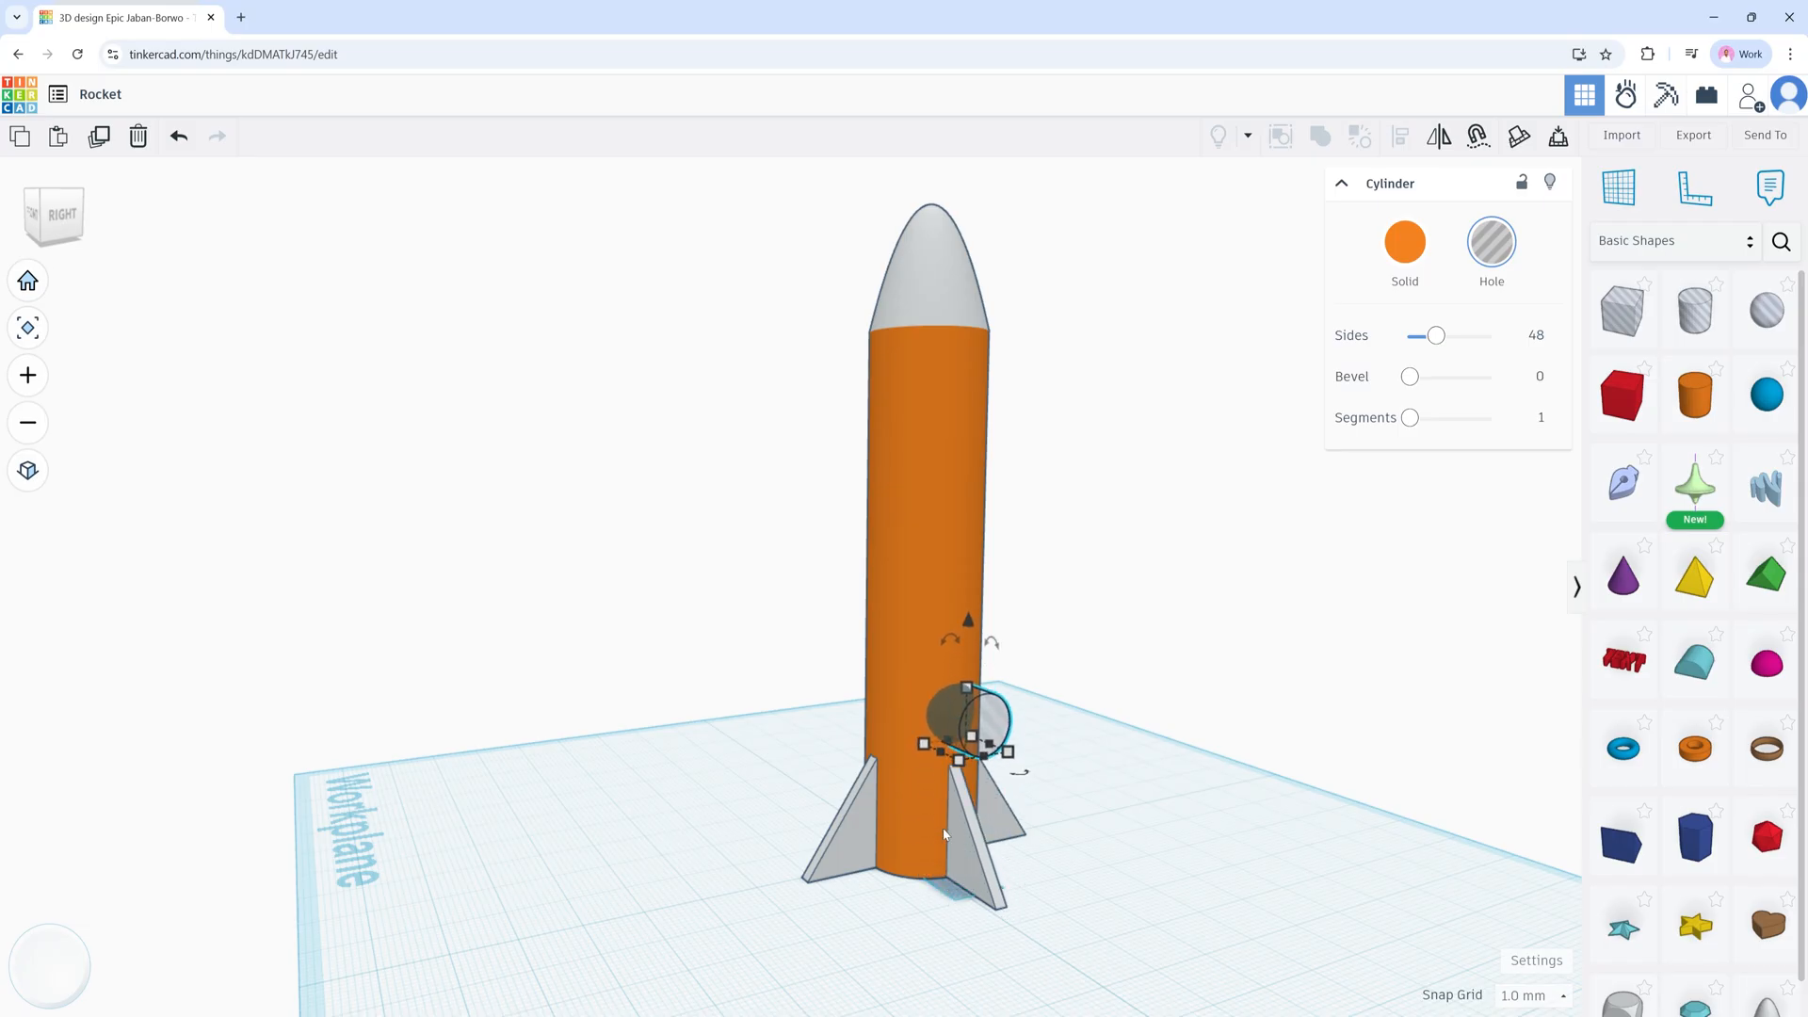
pyautogui.hotkey('ctrl', 'Up')
pyautogui.hotkey('ctrl', 'Up')
pyautogui.hotkey('ctrl', 'Up')
pyautogui.hotkey('ctrl', 'Up')
pyautogui.hotkey('ctrl', 'Up')
pyautogui.hotkey('ctrl', 'Up')
pyautogui.hotkey('ctrl', 'Up')
pyautogui.hotkey('ctrl', 'Up')
pyautogui.hotkey('ctrl', 'Up')
pyautogui.hotkey('ctrl', 'Up')
pyautogui.hotkey('ctrl', 'Up')
pyautogui.hotkey('ctrl', 'Up')
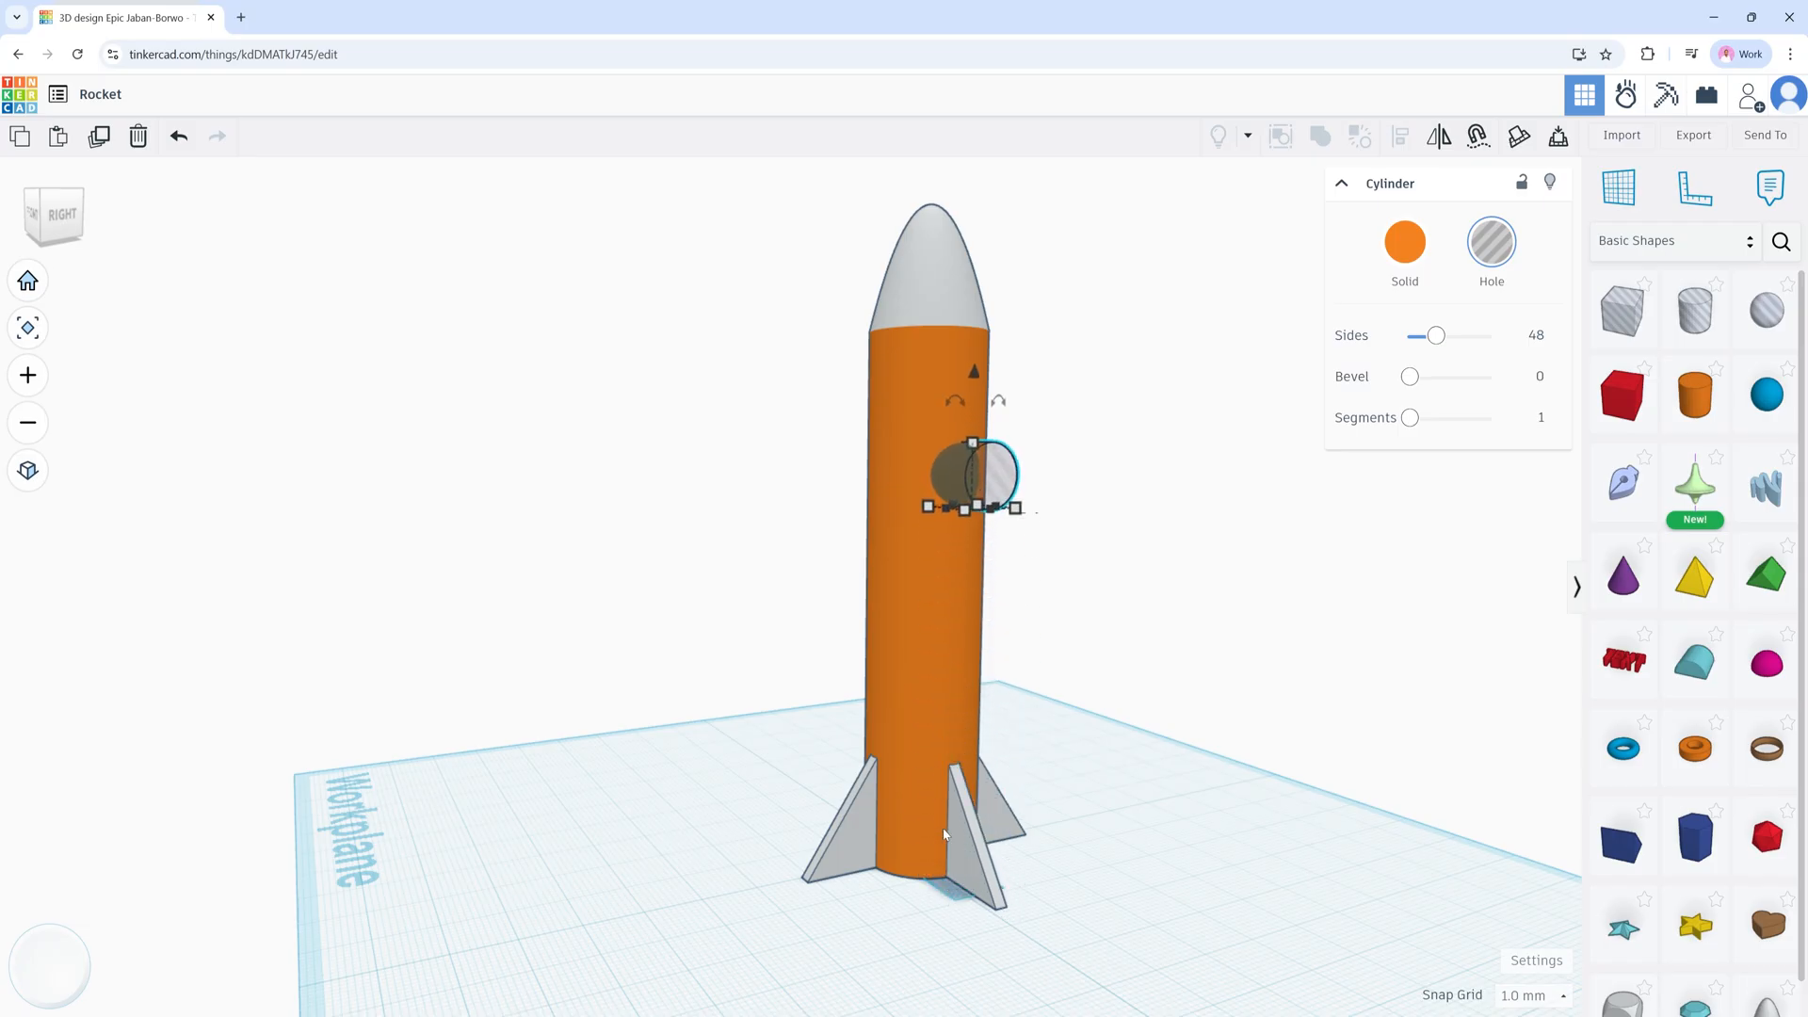
pyautogui.hotkey('ctrl', 'Up')
pyautogui.hotkey('ctrl', 'Up')
pyautogui.hotkey('ctrl', 'Up')
pyautogui.hotkey('ctrl', 'Up')
pyautogui.hotkey('ctrl', 'Up')
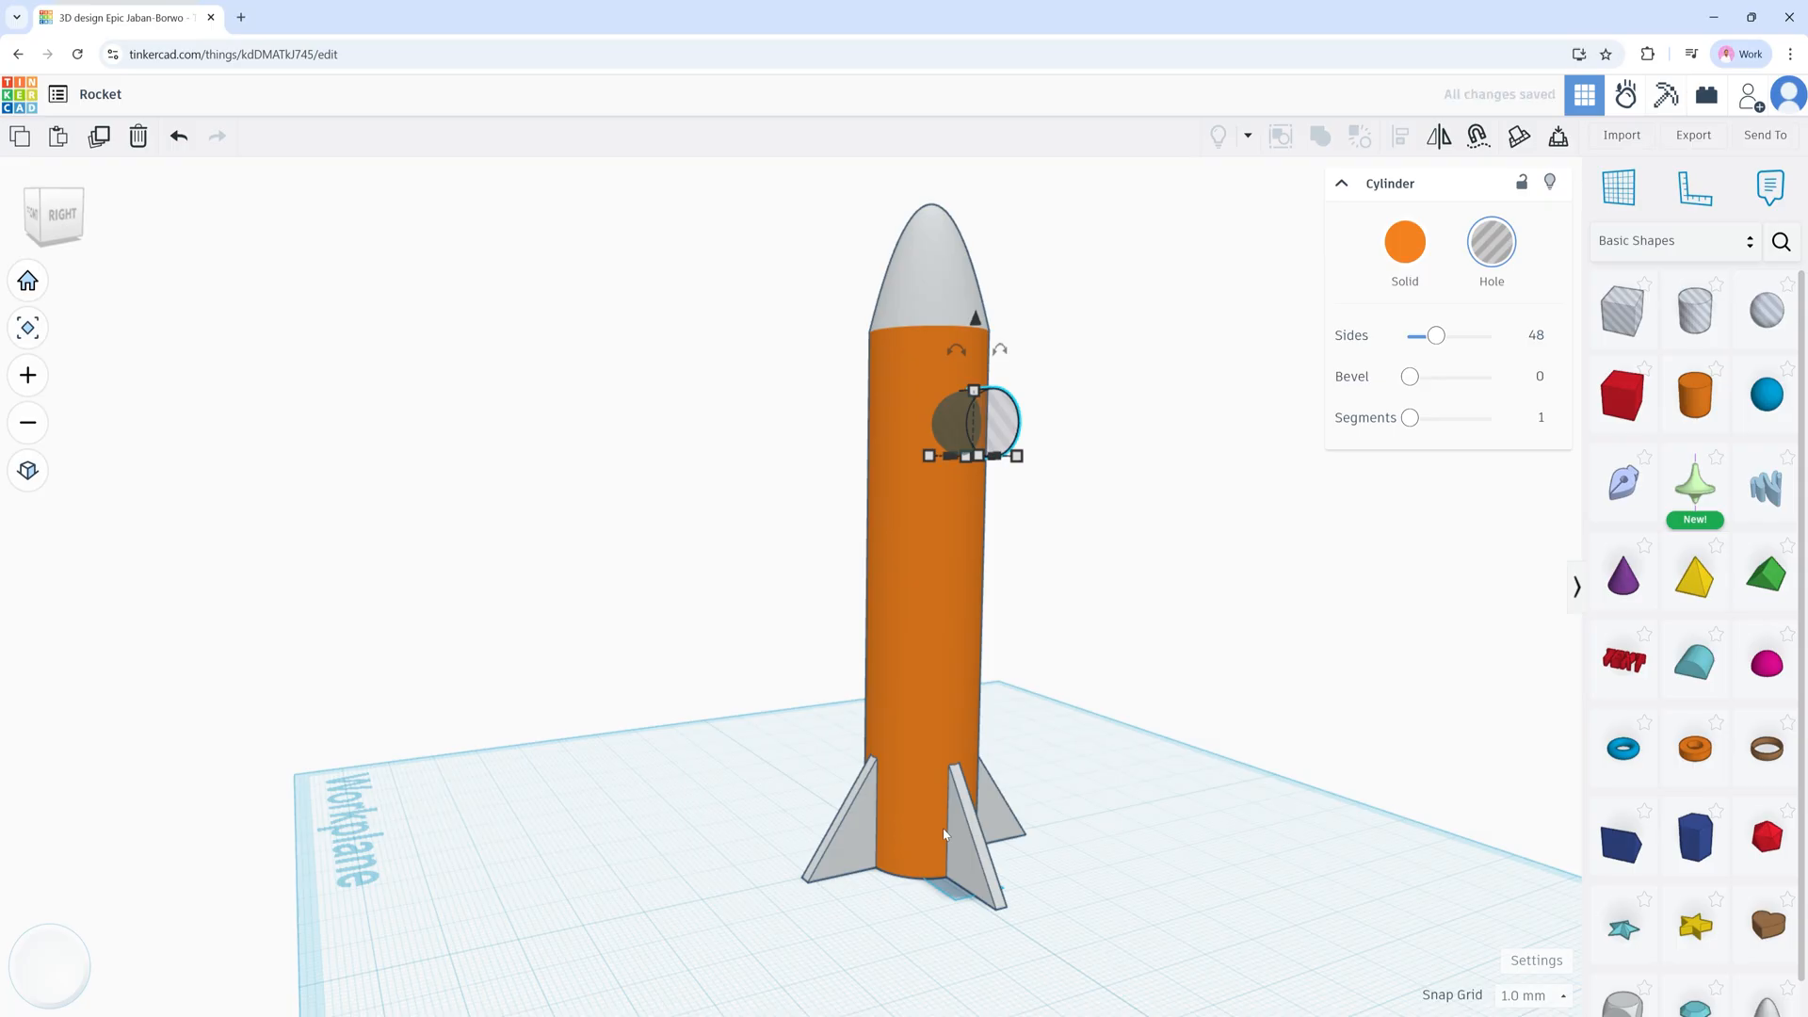
pyautogui.hotkey('ctrl', 'Down')
pyautogui.hotkey('ctrl', 'Down')
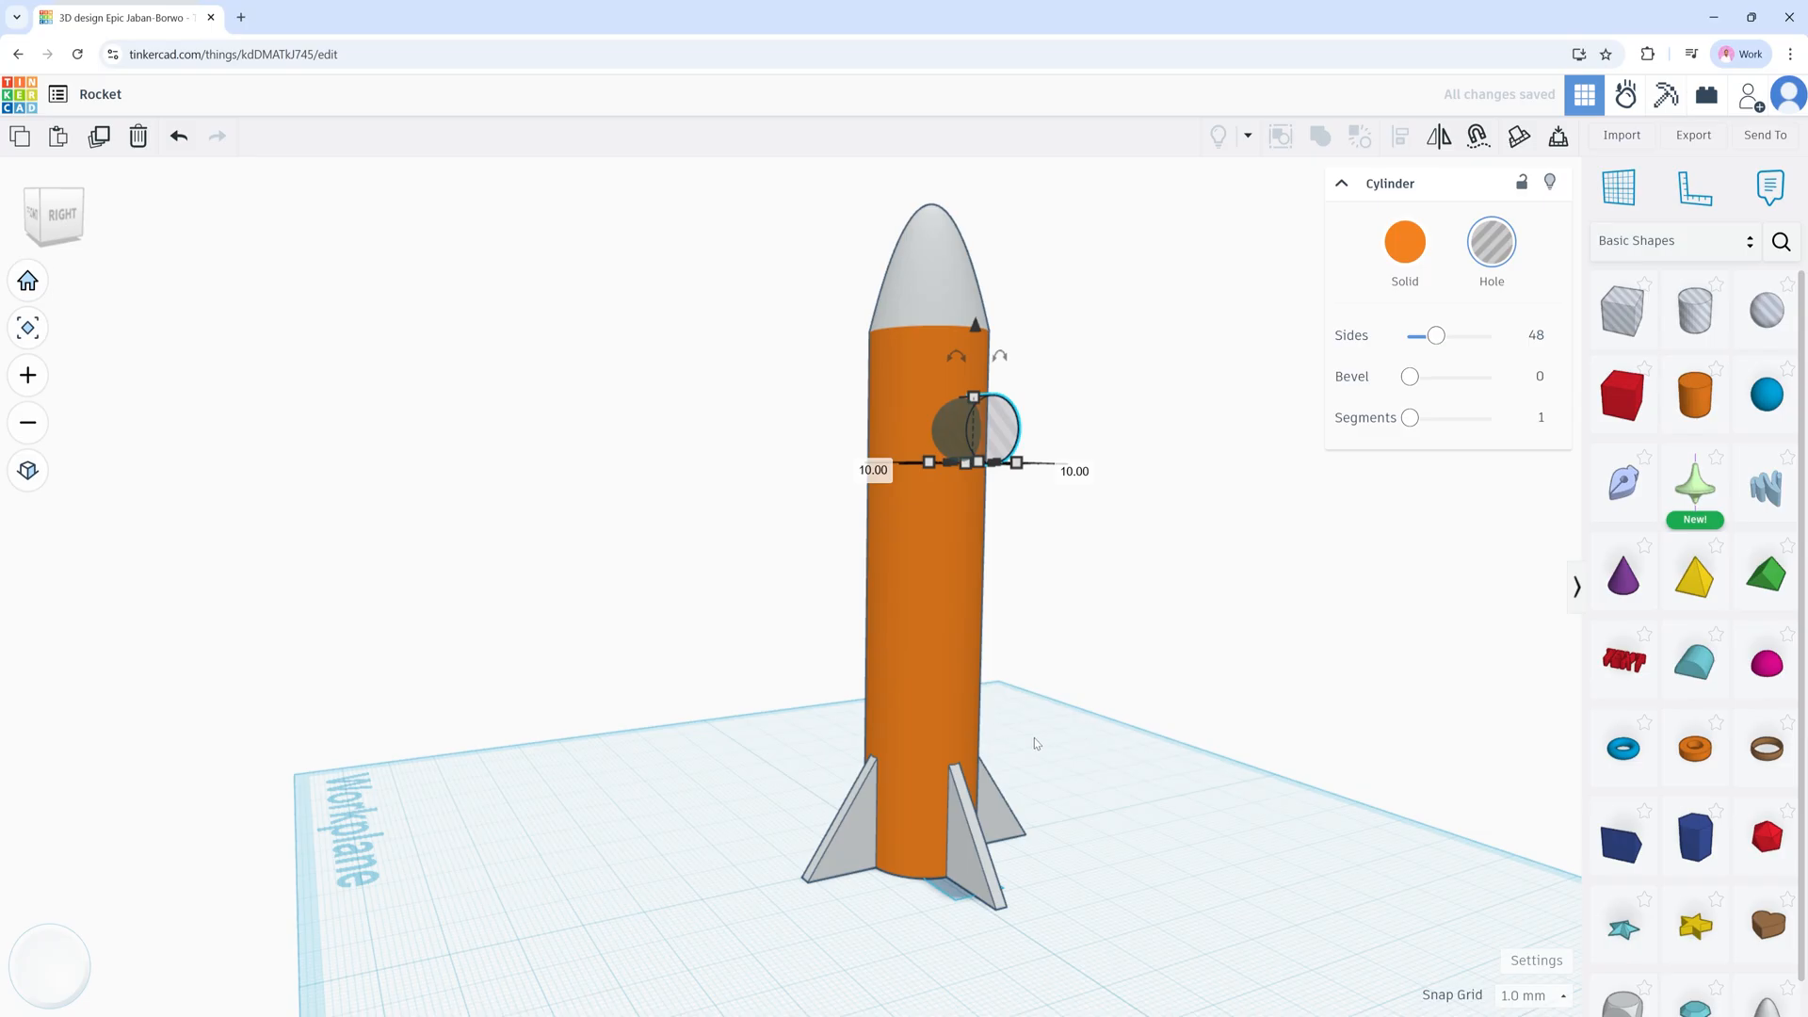
pyautogui.moveTo(1036, 744); pyautogui.dragTo(1285, 756, button='right')
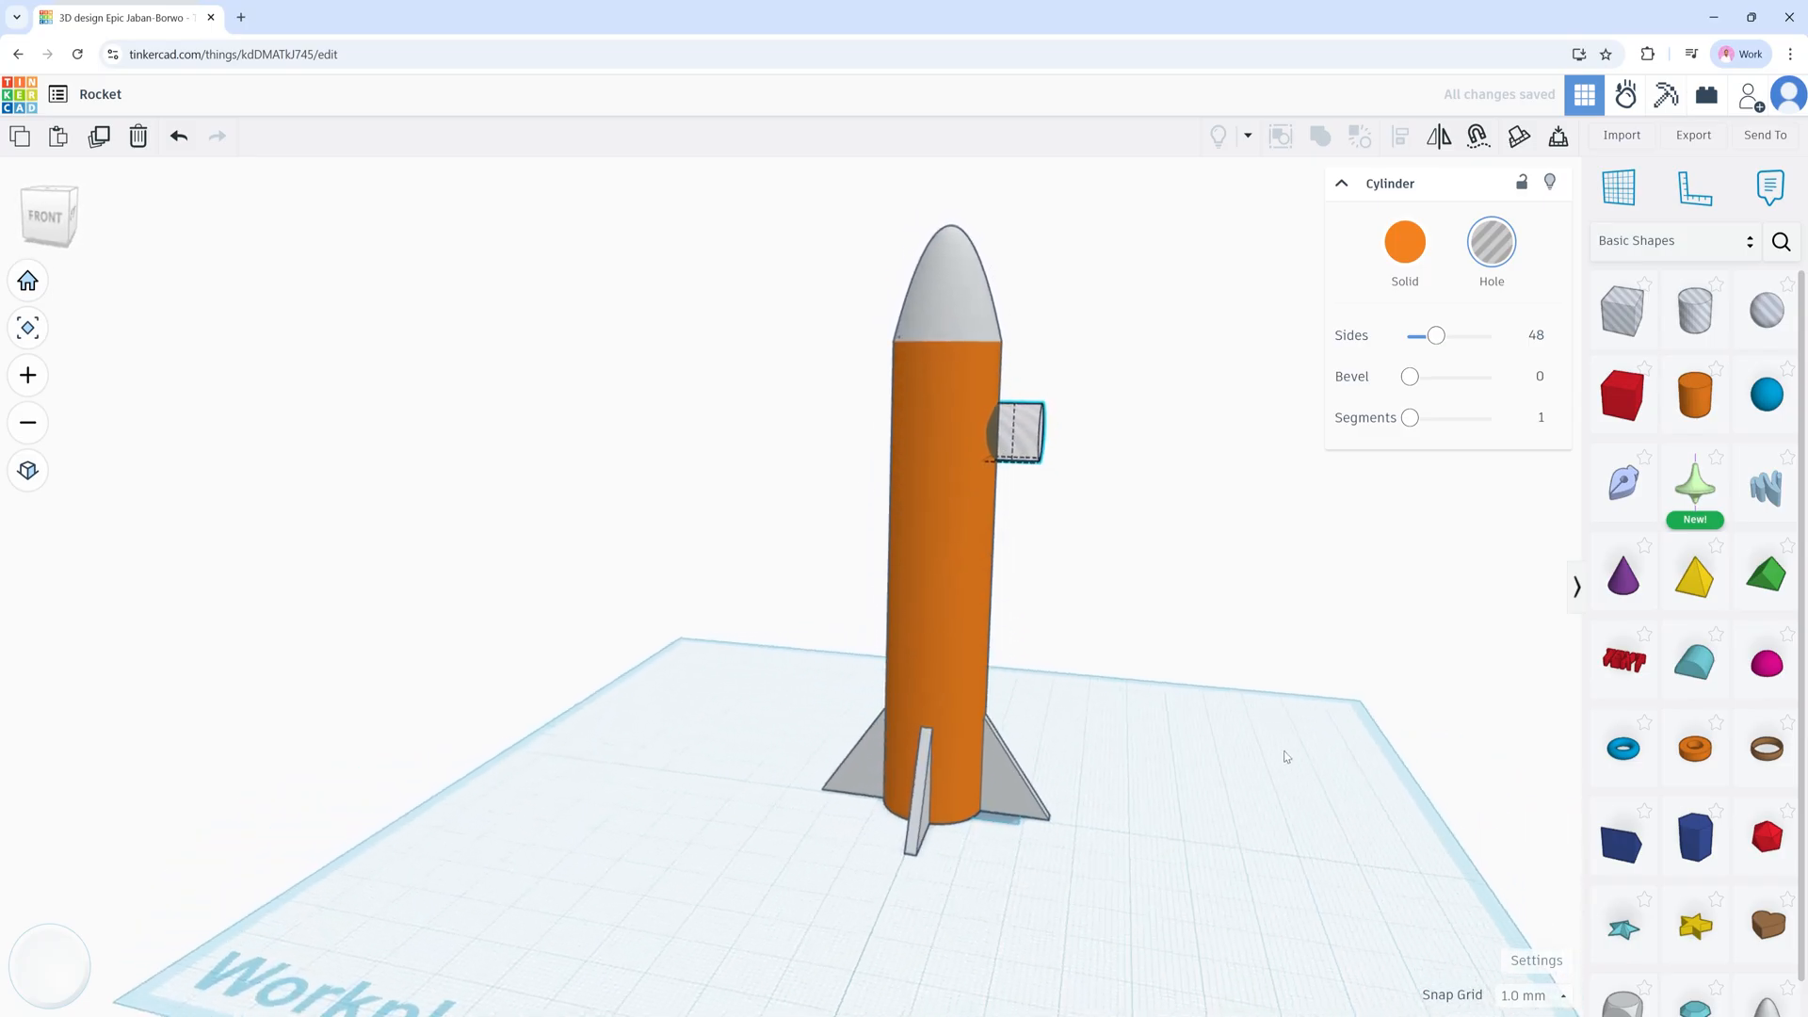
pyautogui.press('Left')
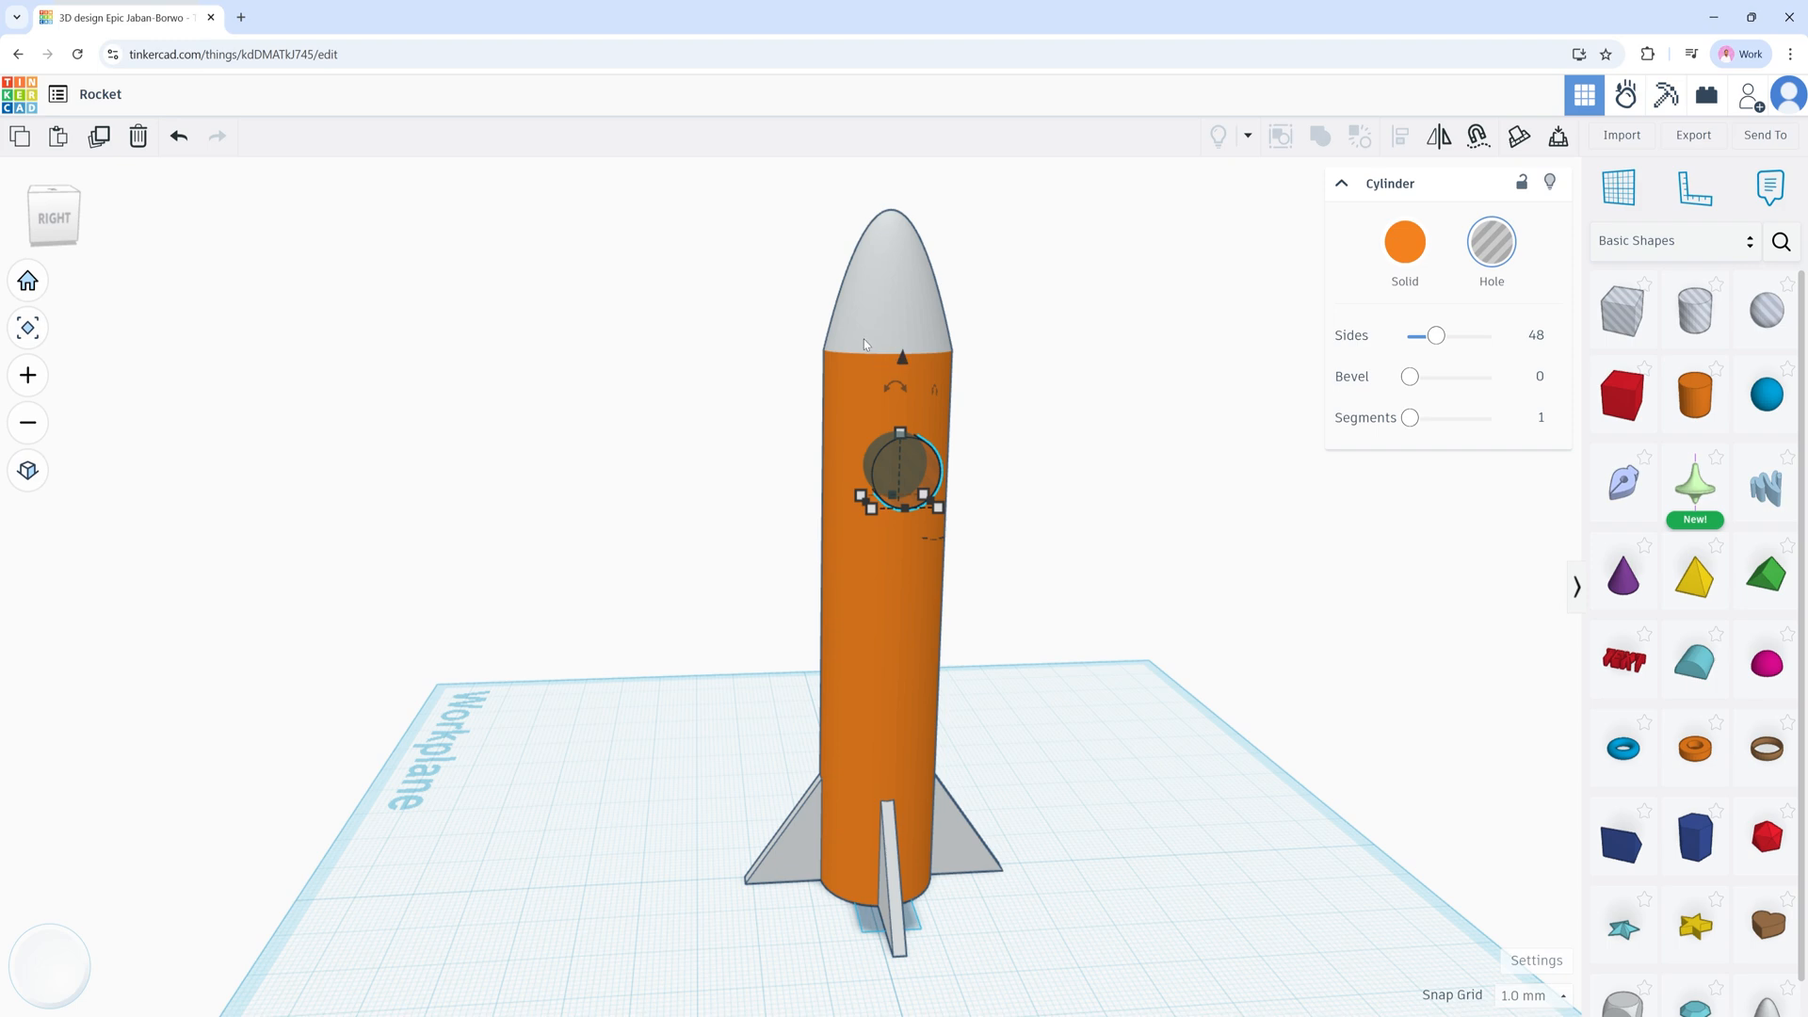
pyautogui.keyDown('shift'); pyautogui.click(863, 339); pyautogui.keyUp('shift')
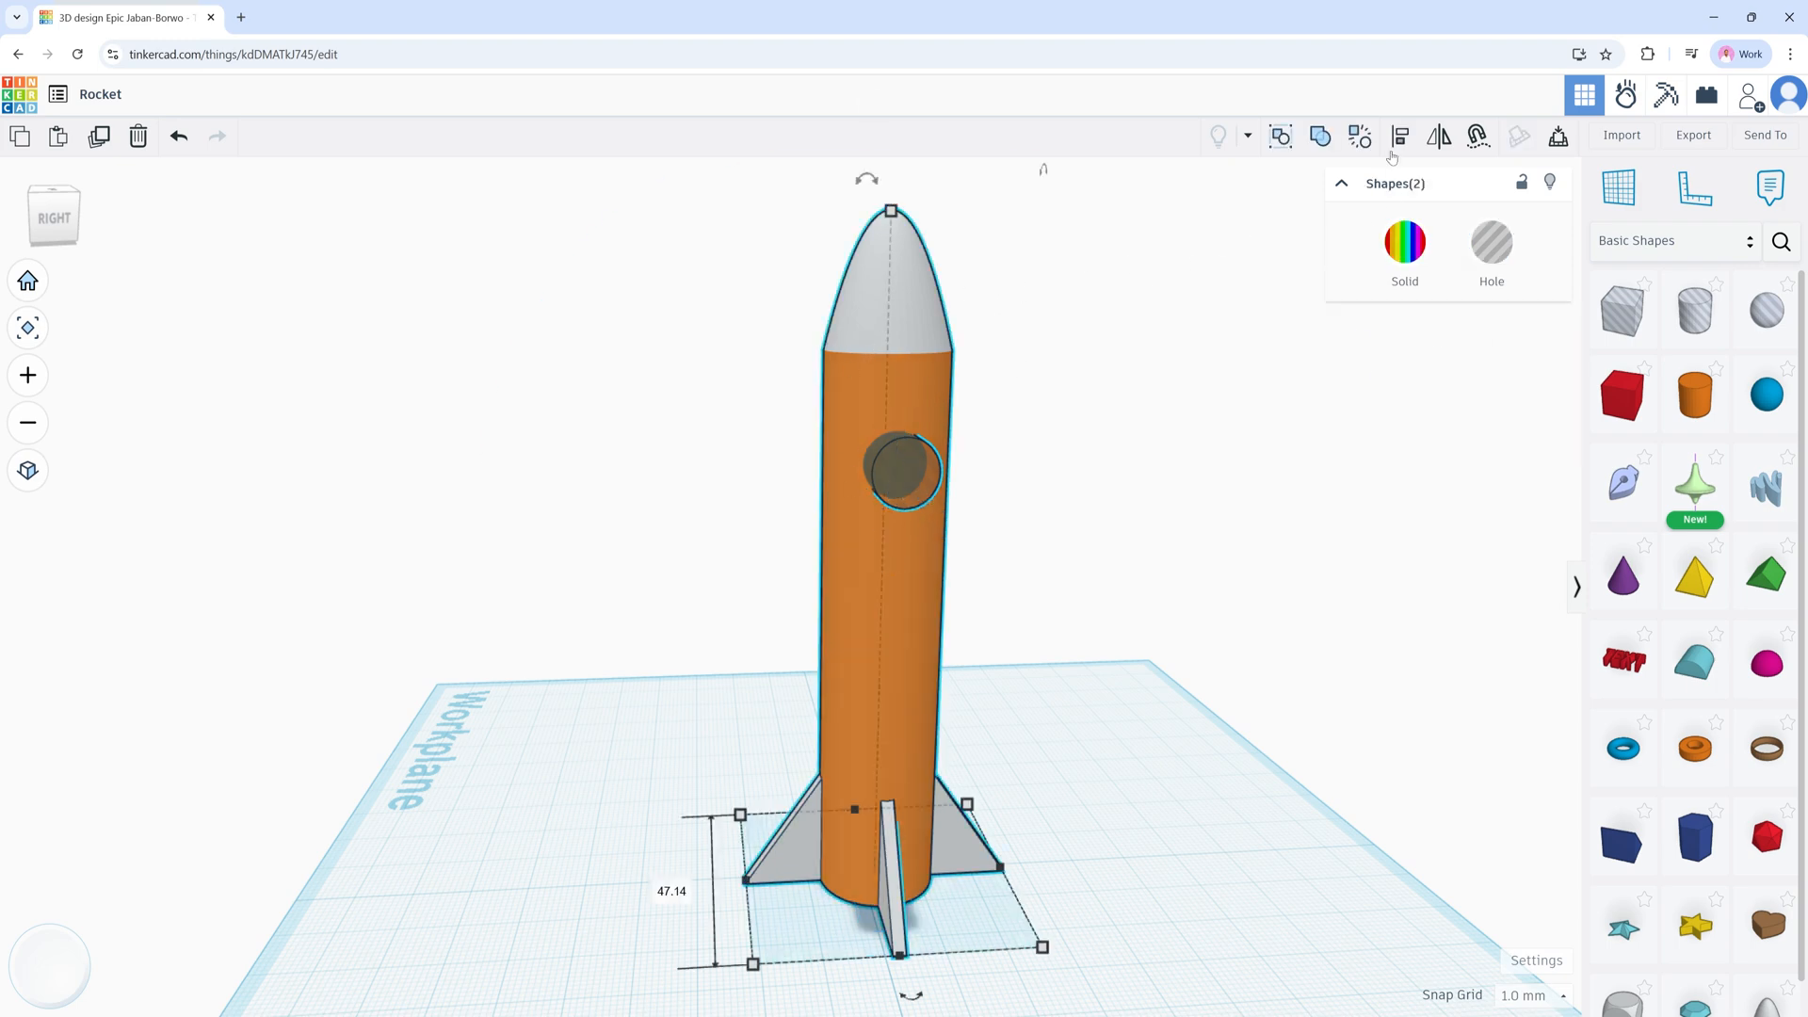
# Step: Group the rocket with the hole to cut the round window, then inspect the result
pyautogui.click(1320, 138)
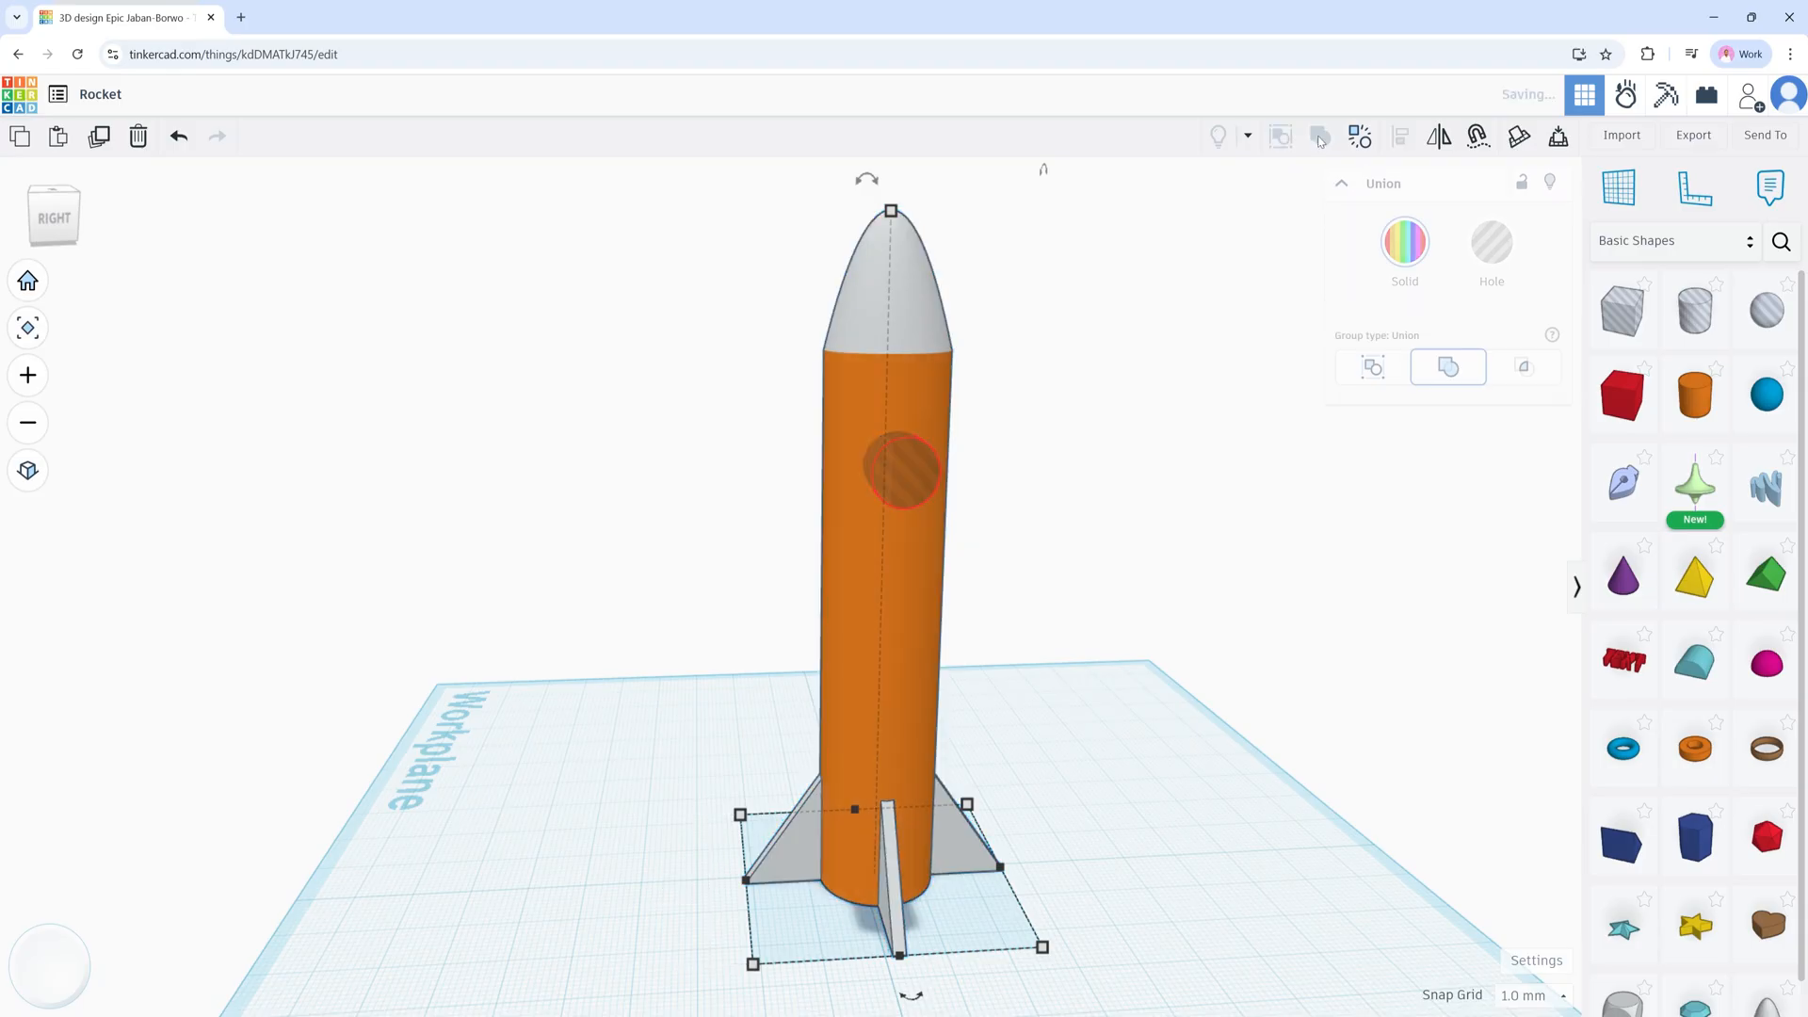
pyautogui.click(1028, 470)
pyautogui.moveTo(1005, 520); pyautogui.dragTo(1132, 523, button='right')
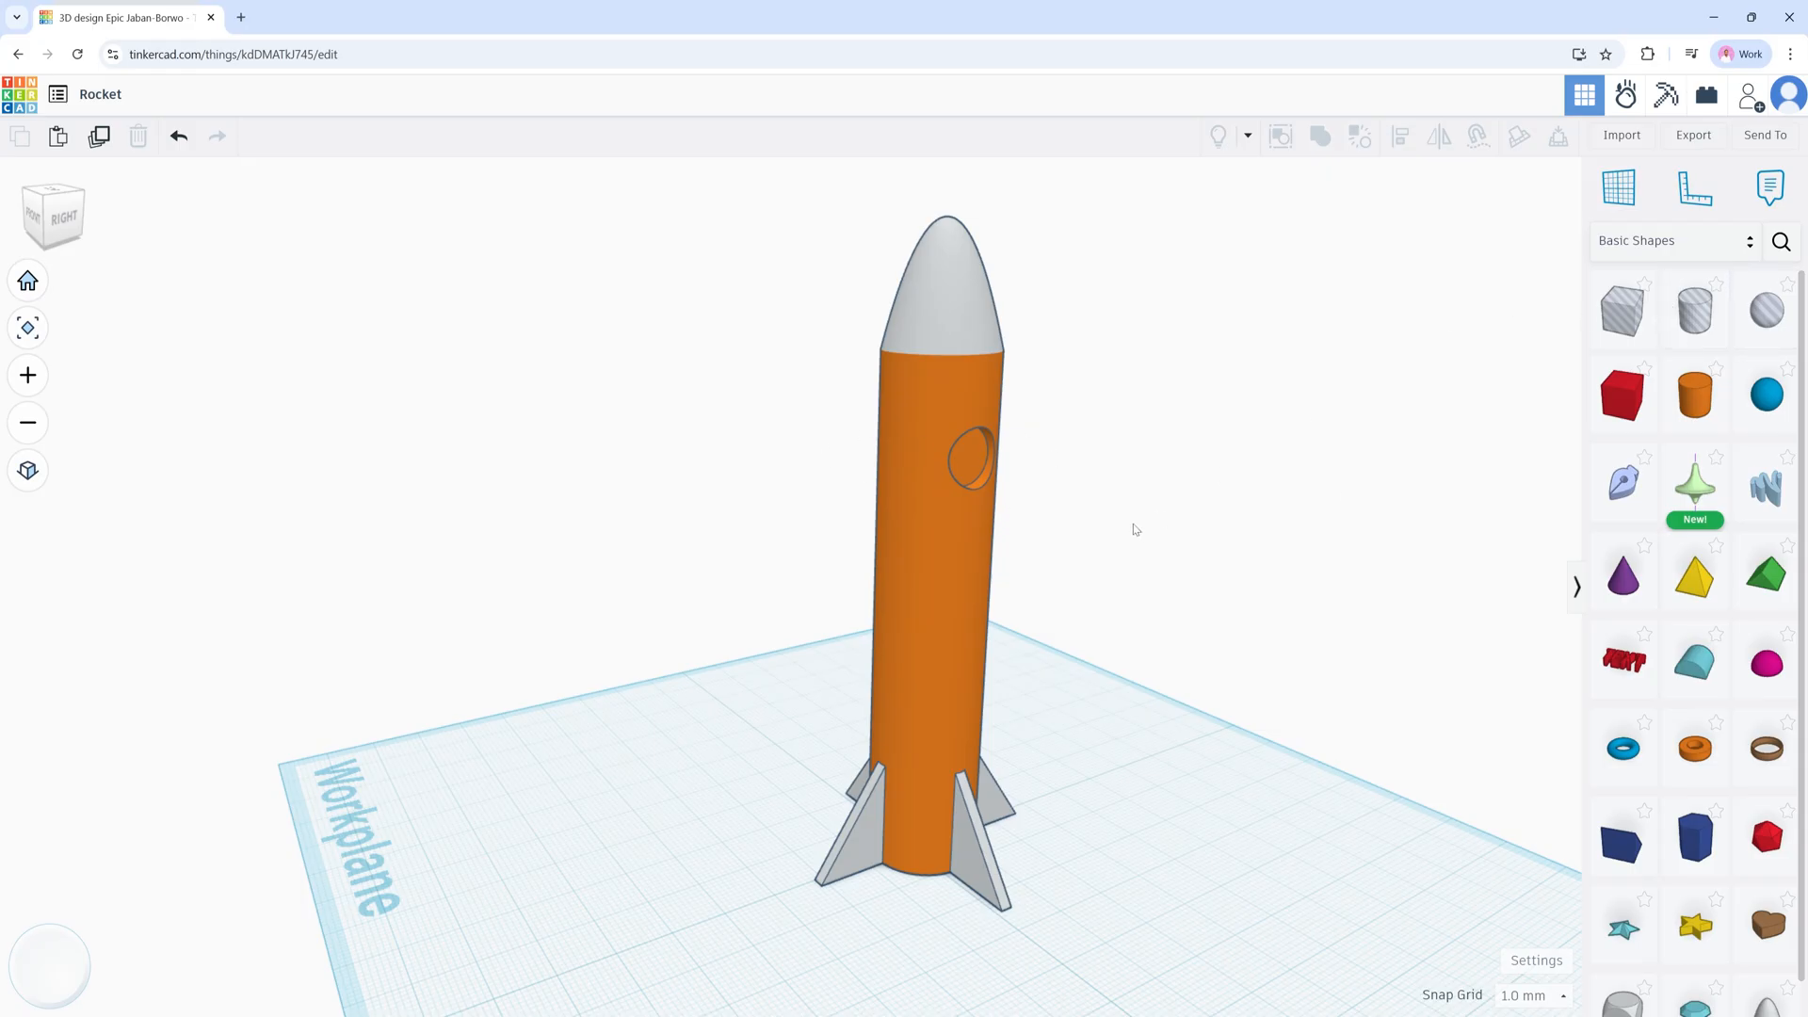
pyautogui.moveTo(1009, 639); pyautogui.dragTo(1054, 658, button='right')
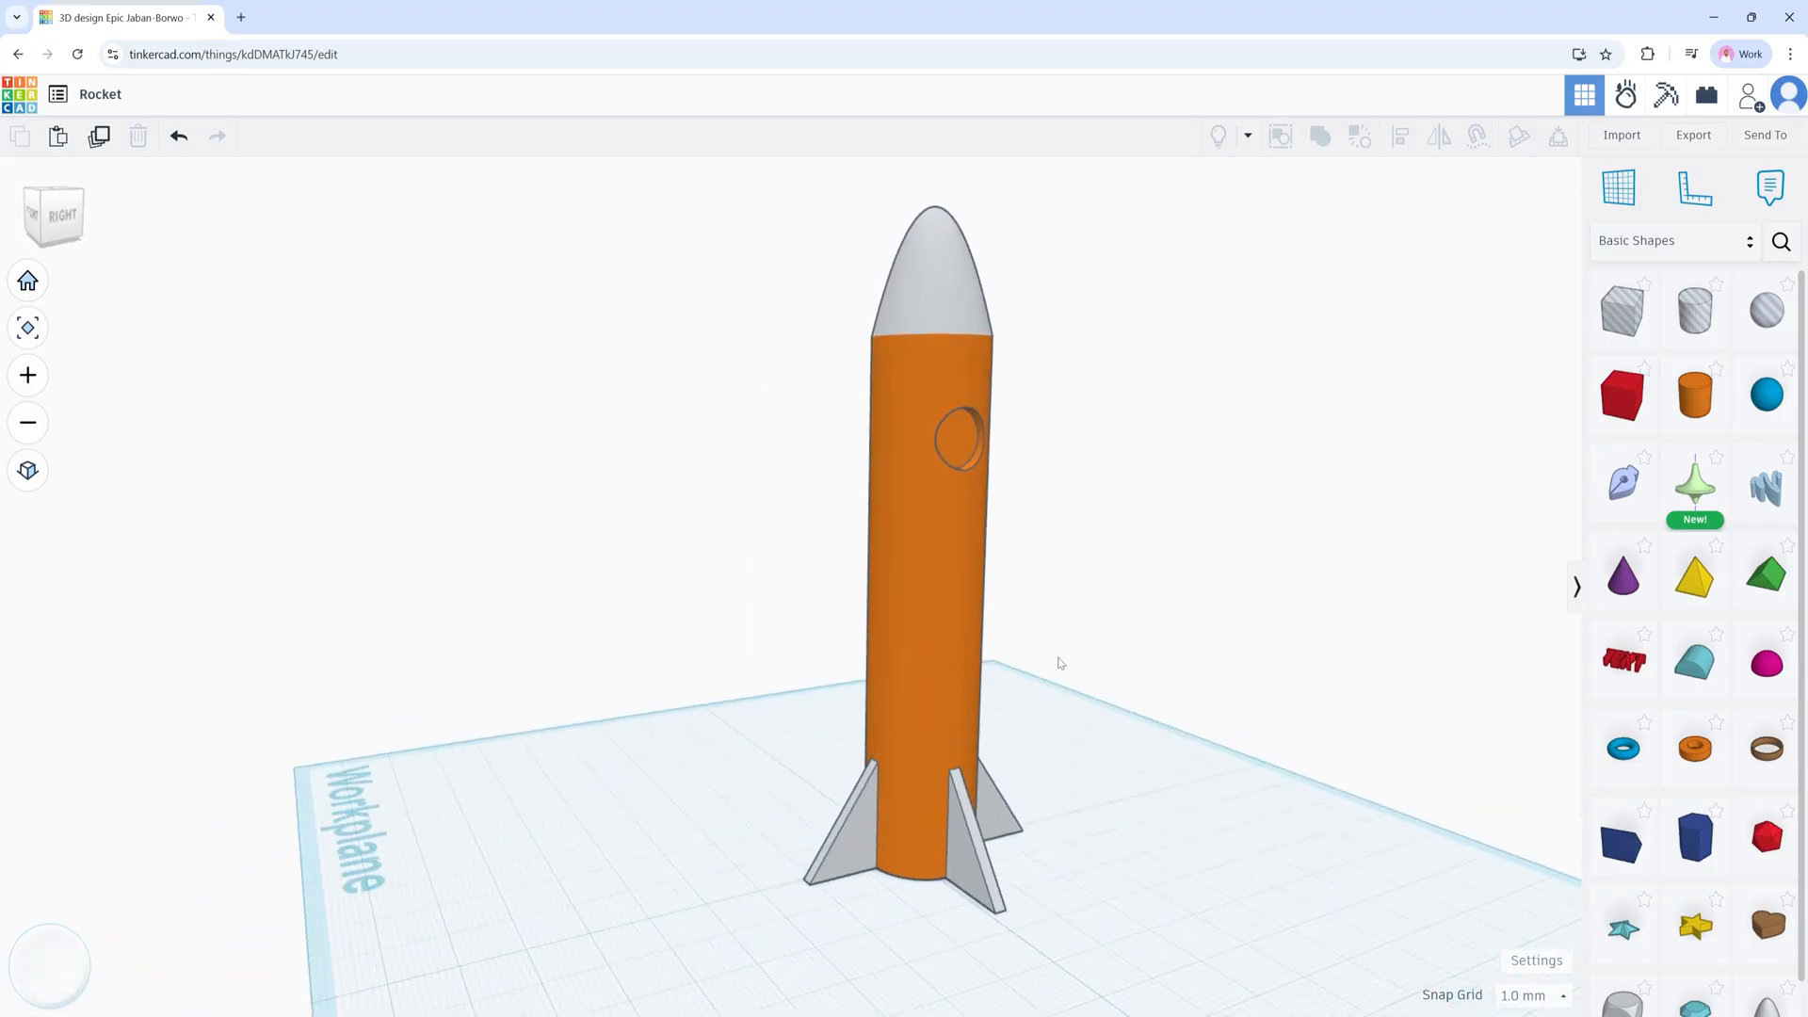